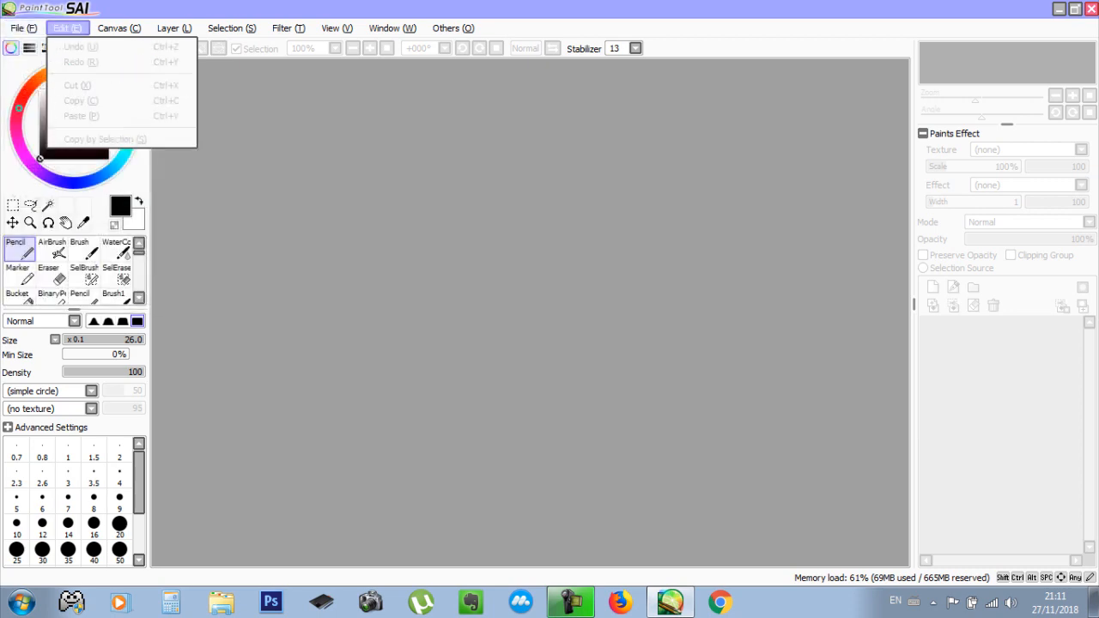
# Open the image lotus-978659_960_720.jpg from the Flores folder
pyautogui.click(45, 62)
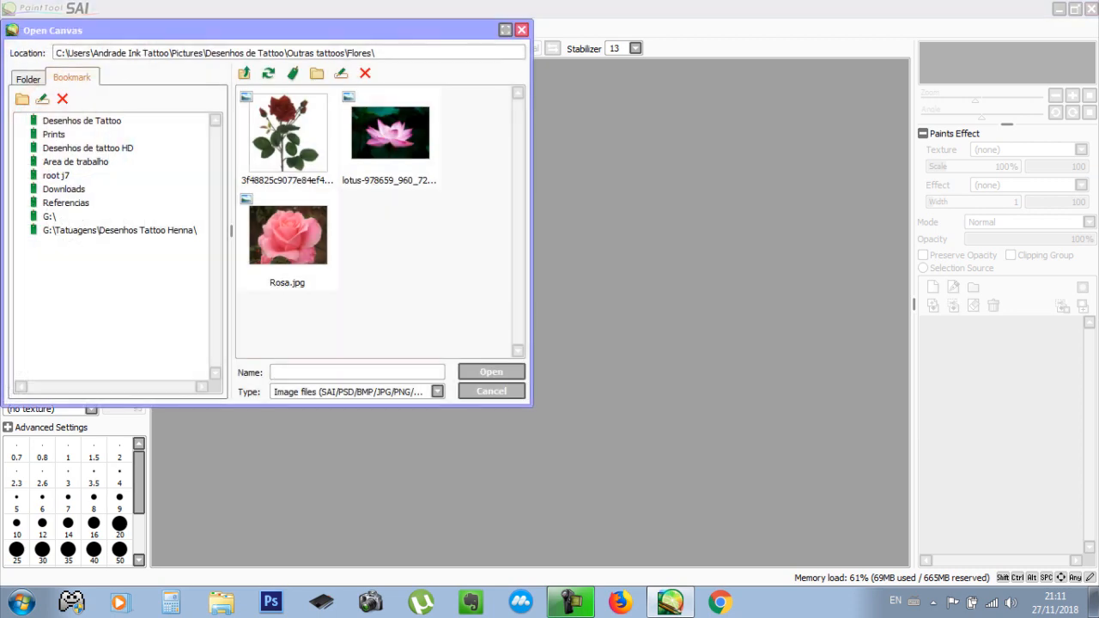
pyautogui.press('Escape')
pyautogui.hotkey('ctrl', 'o')
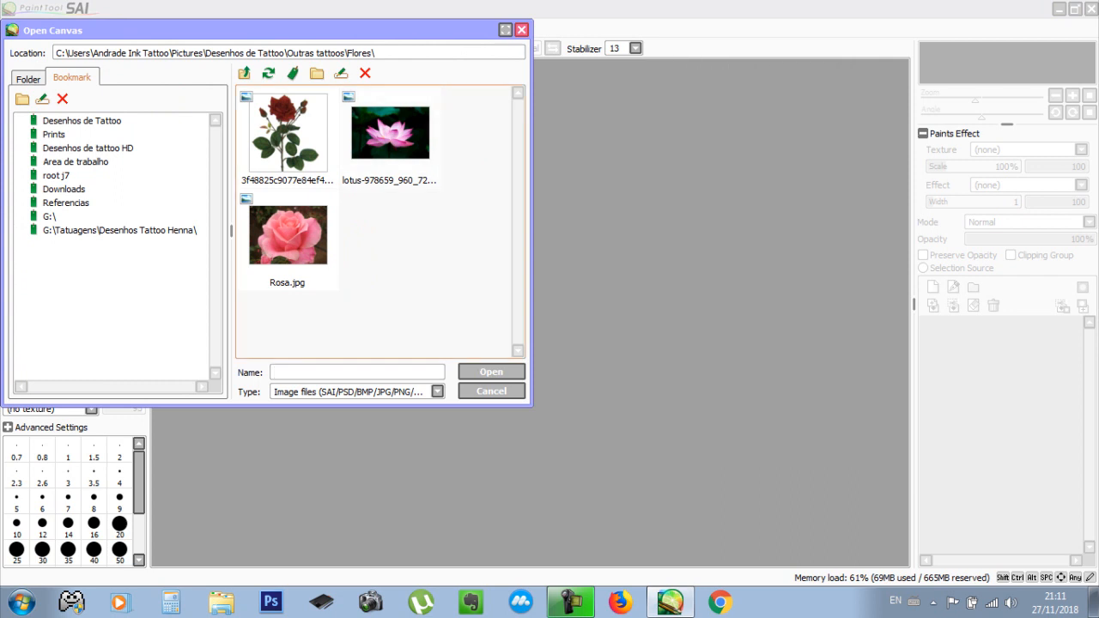
pyautogui.click(391, 136)
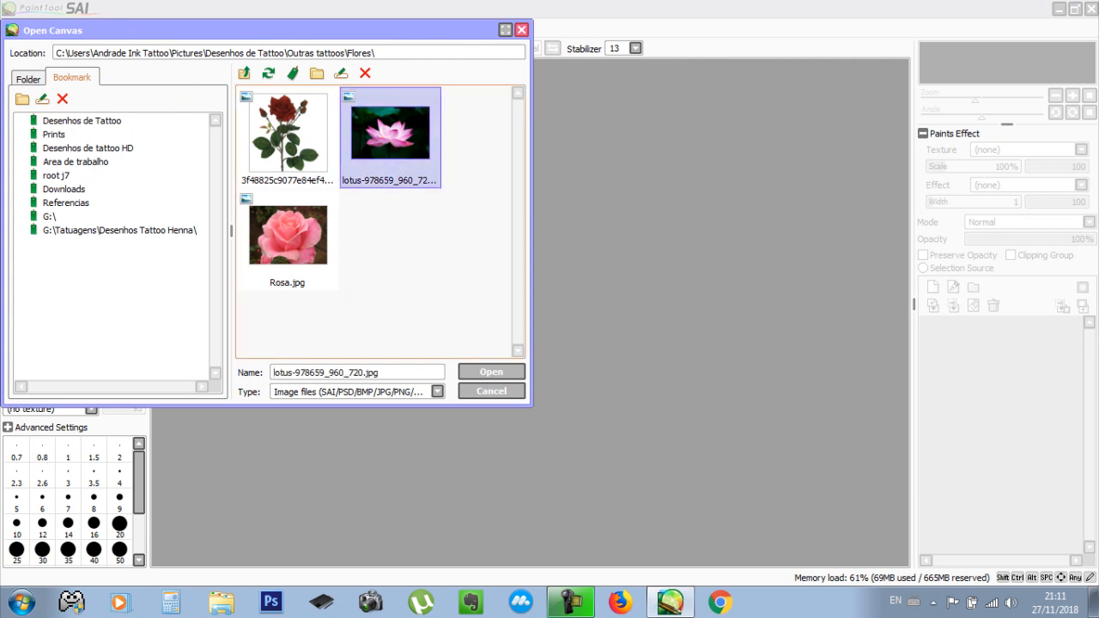
pyautogui.click(492, 372)
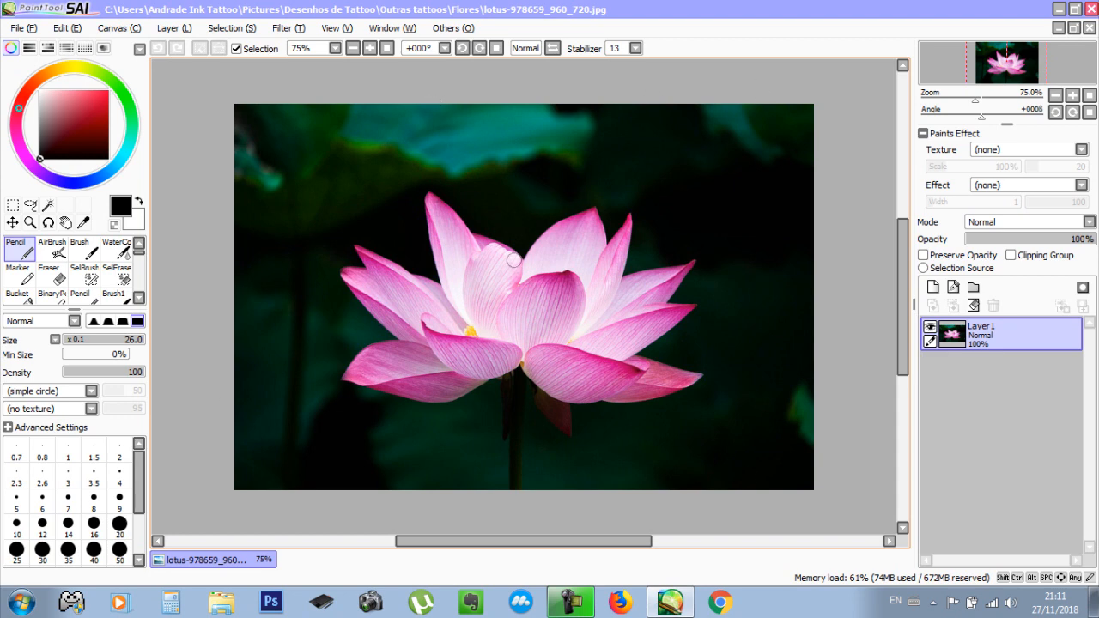
# Create a new canvas using the 2048 x 2048 pixel preset at 72 pixel/inch
pyautogui.click(24, 27)
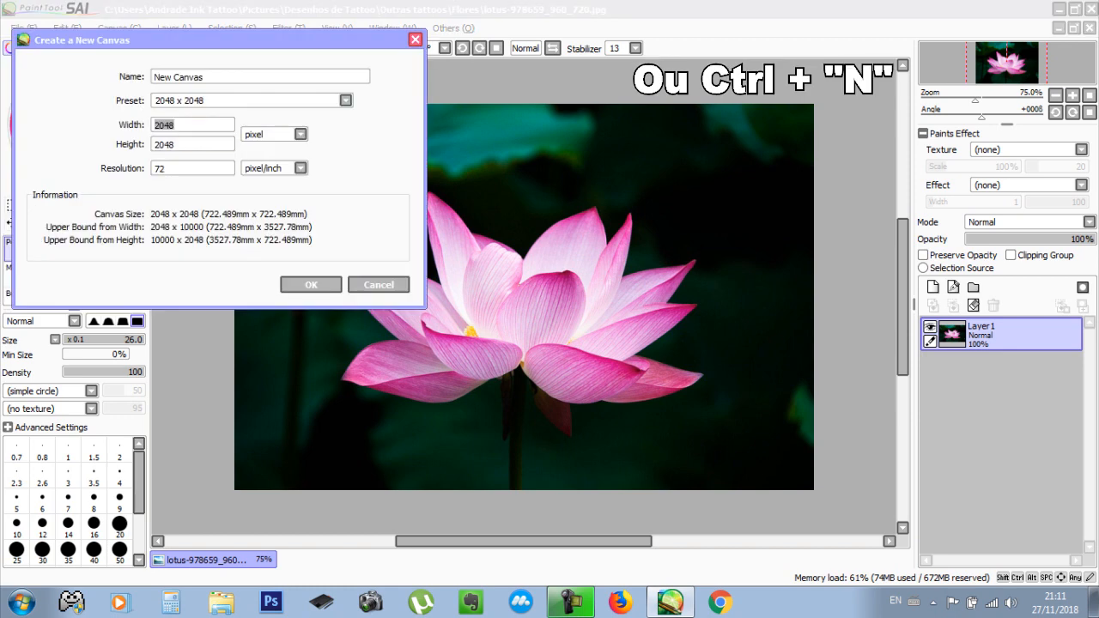
pyautogui.click(345, 101)
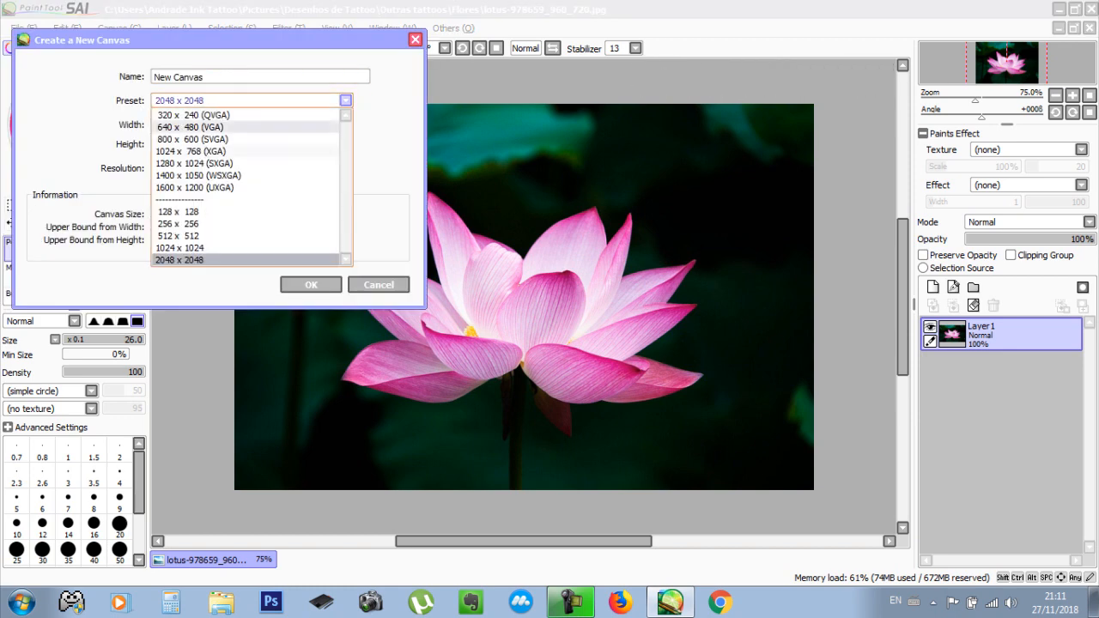
pyautogui.click(223, 260)
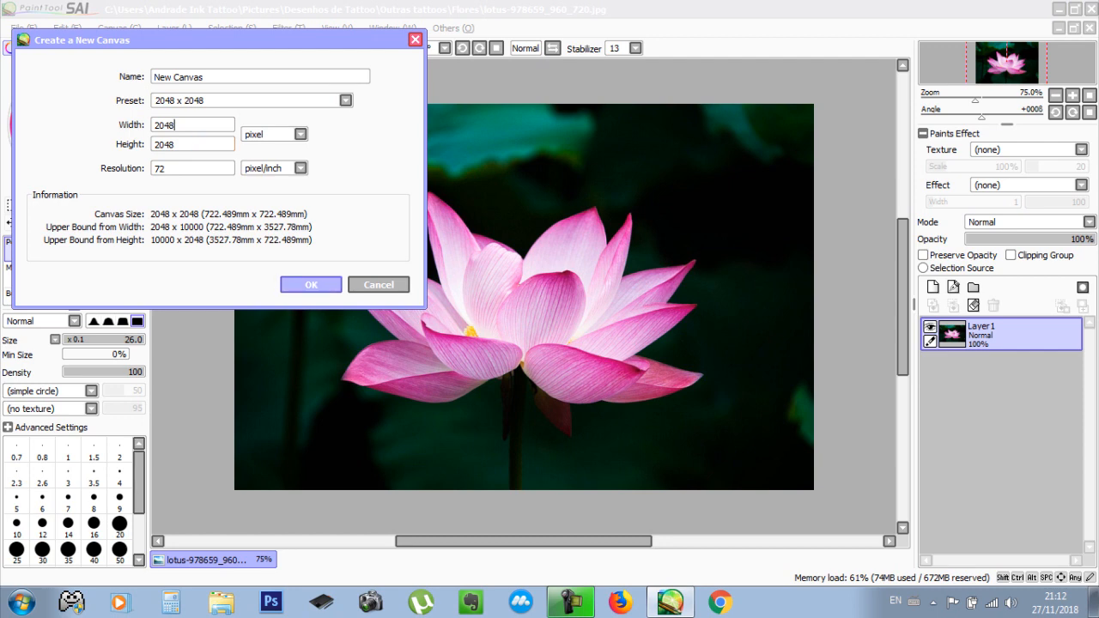
pyautogui.press('Return')
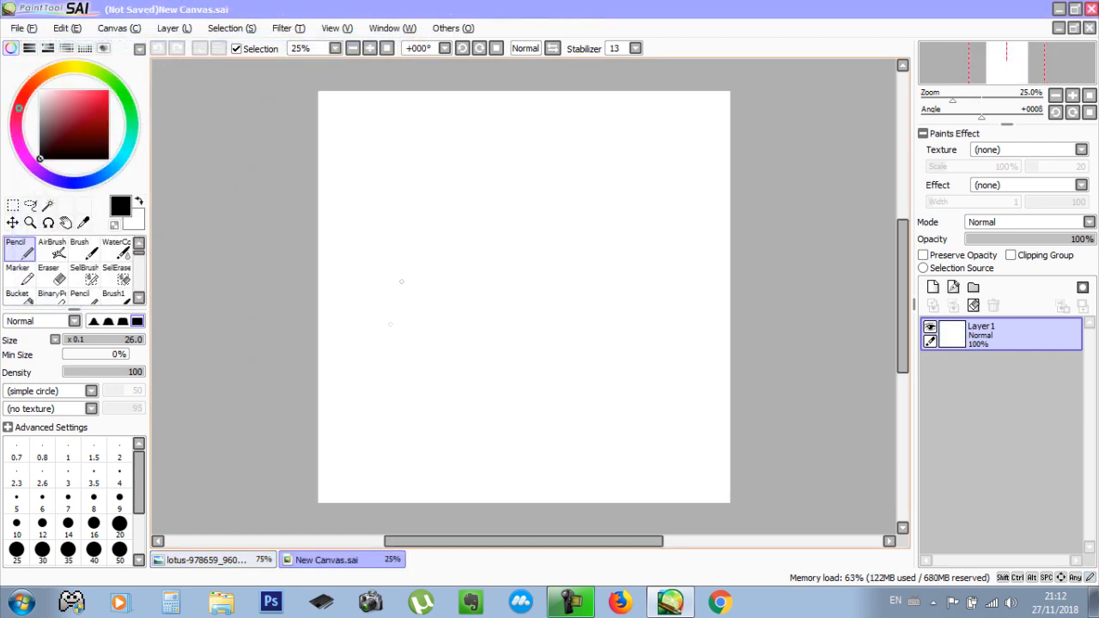
# Copy the entire lotus image and paste it as a layer on the new blank canvas
pyautogui.click(212, 560)
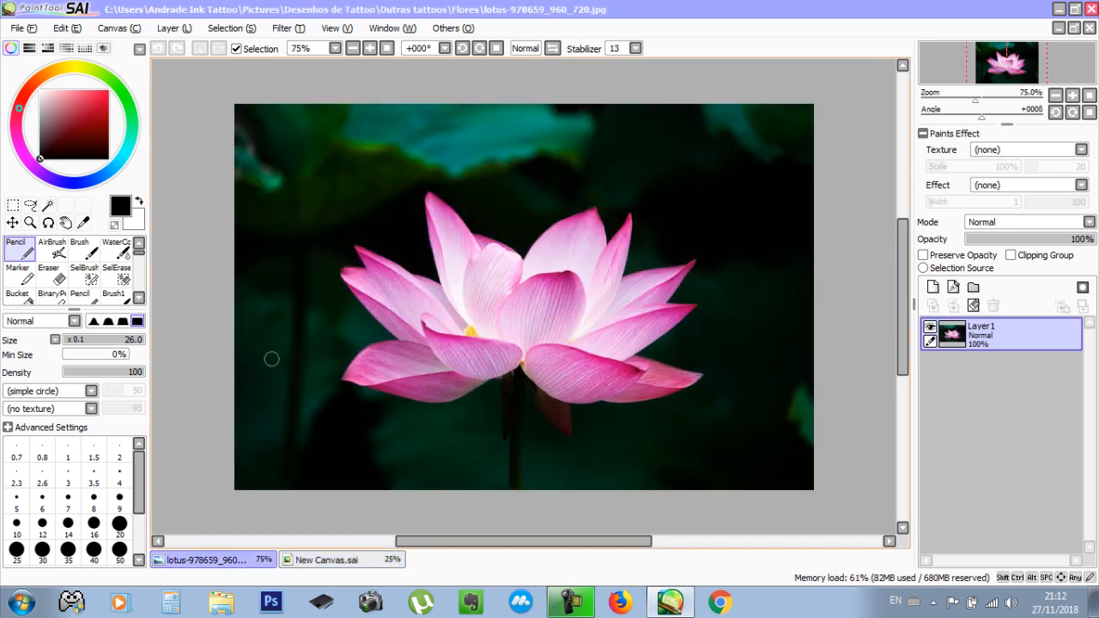
pyautogui.hotkey('ctrl', 'a')
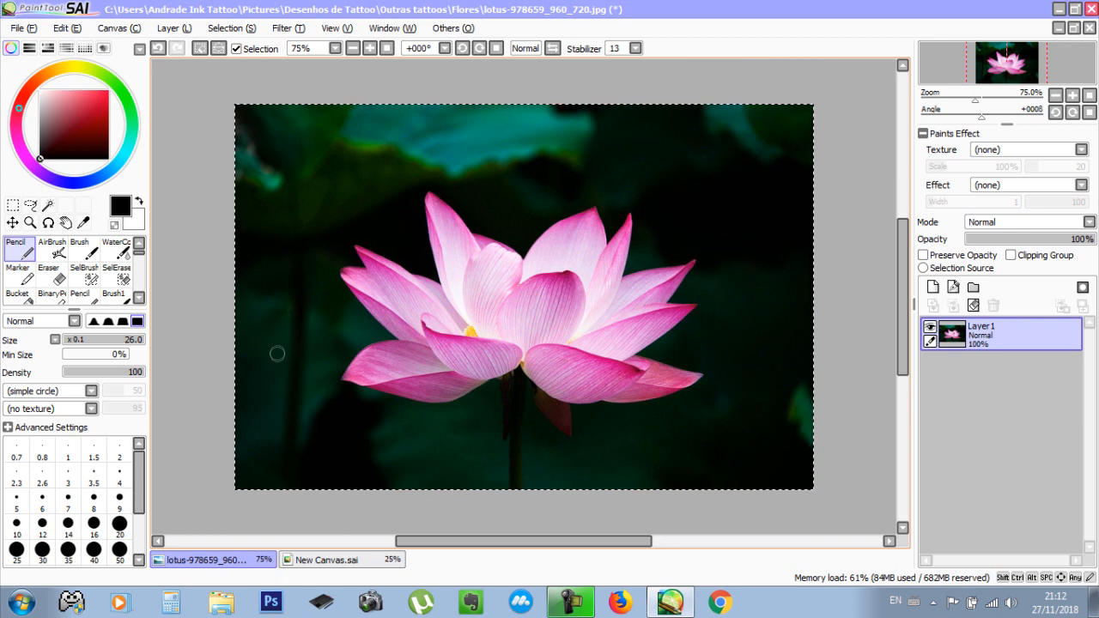
pyautogui.hotkey('ctrl', 'c')
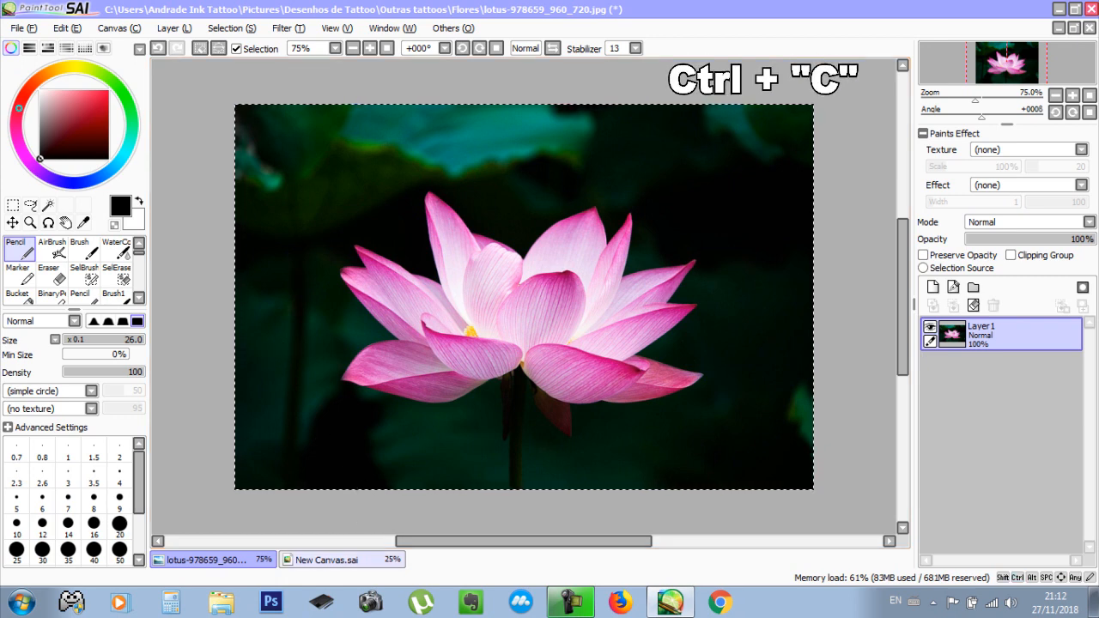
pyautogui.click(335, 560)
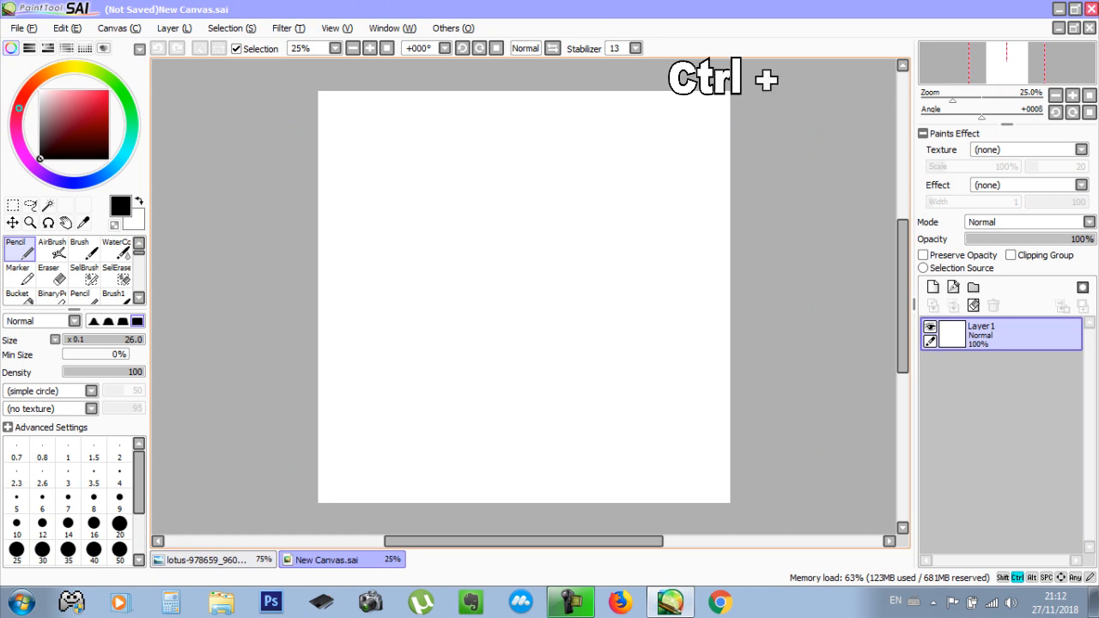
pyautogui.hotkey('ctrl', 'v')
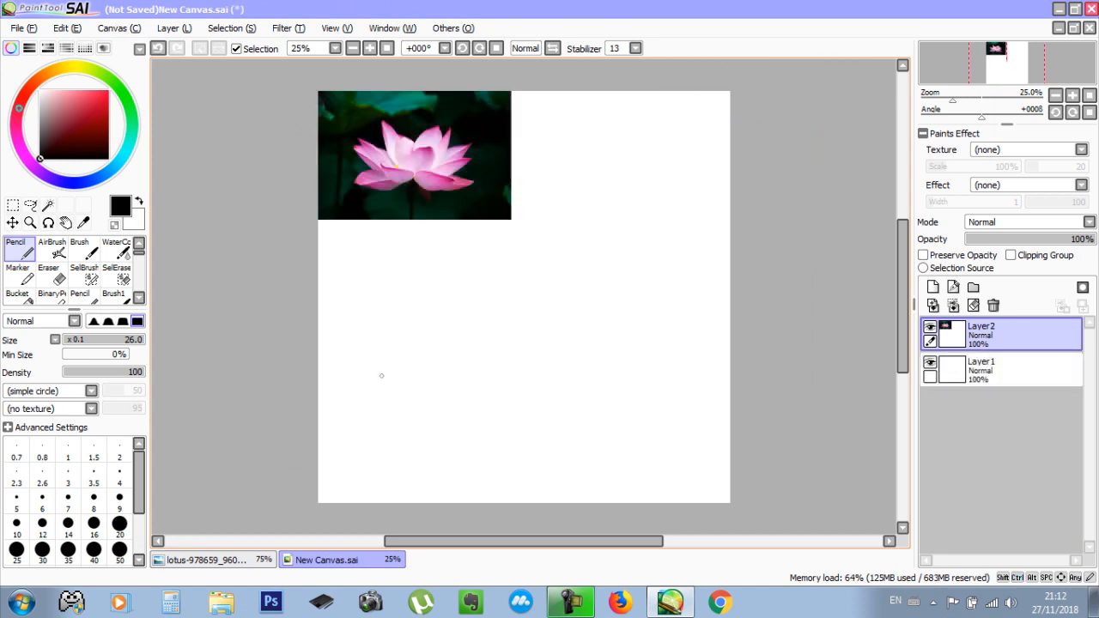
pyautogui.hotkey('ctrl', 't')
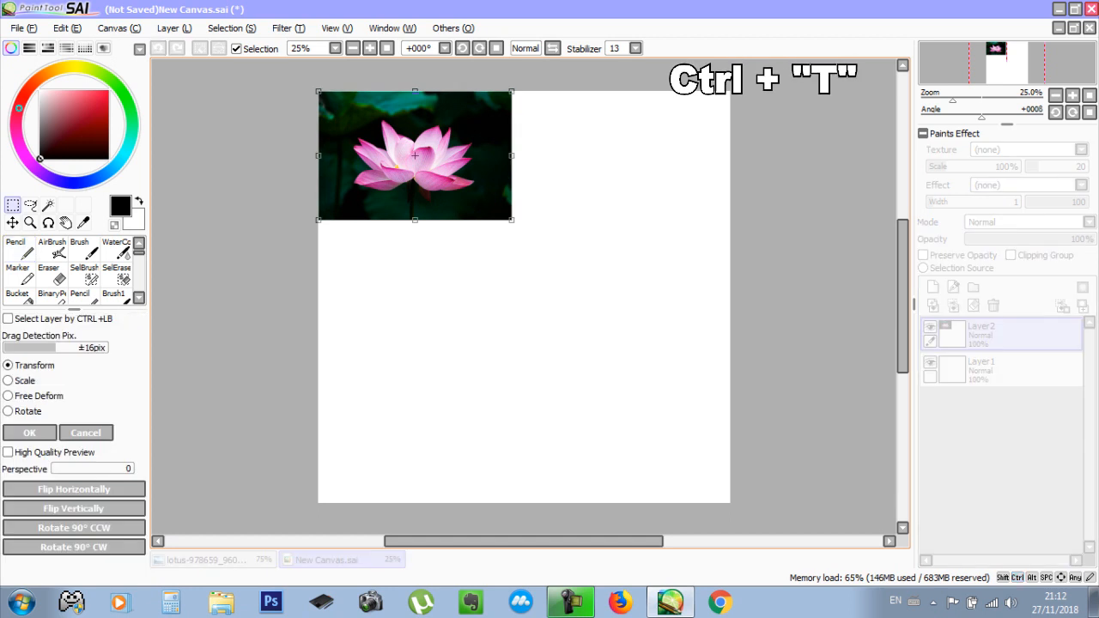
pyautogui.moveTo(511, 219); pyautogui.dragTo(556, 303)
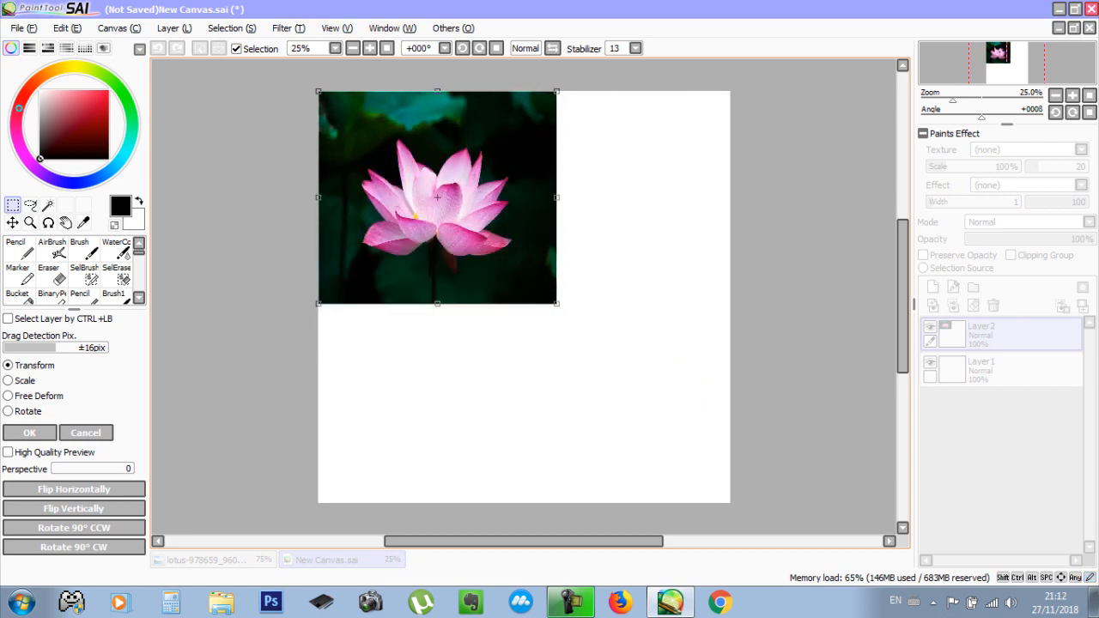
pyautogui.press('Escape')
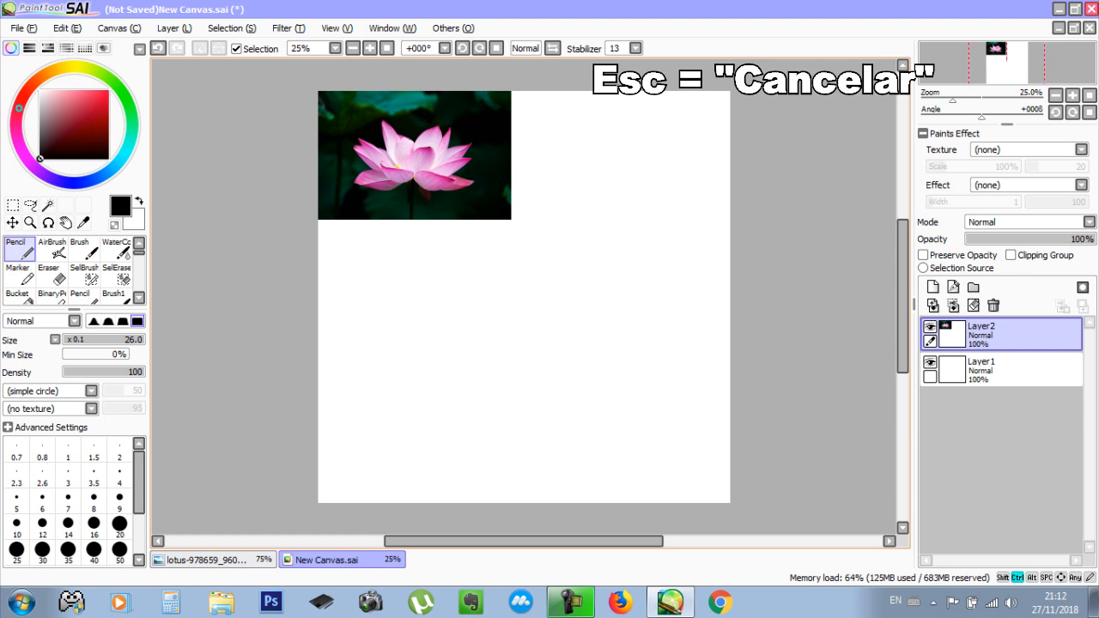
# Transform the pasted lotus layer, enlarging it proportionally beyond the canvas width and centering the flower on the canvas
pyautogui.hotkey('ctrl', 't')
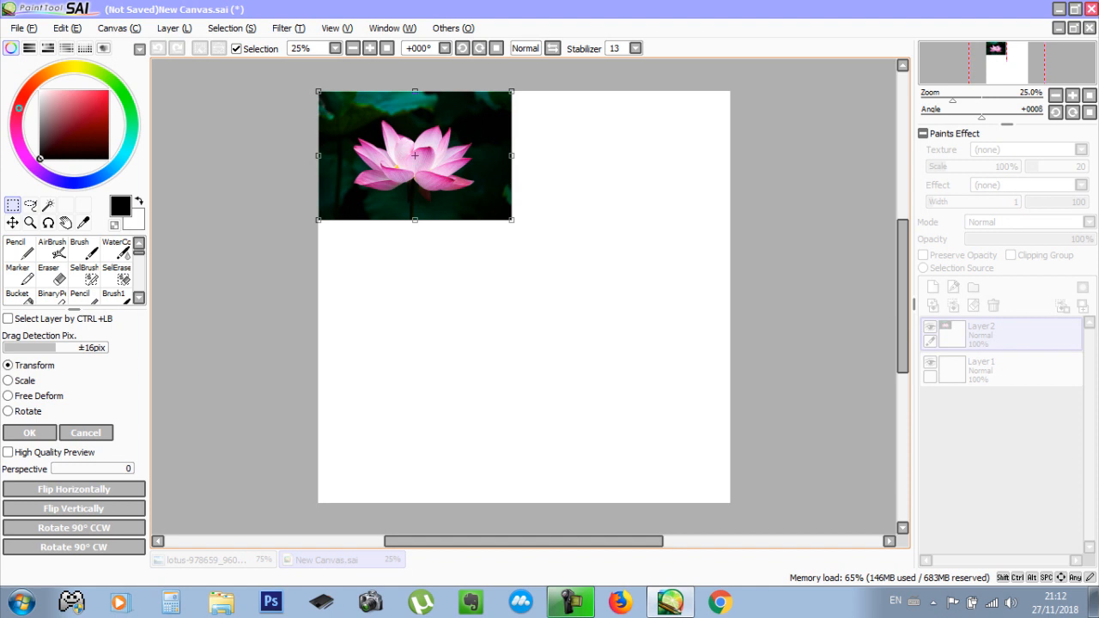
pyautogui.press('shift')
pyautogui.moveTo(511, 220); pyautogui.dragTo(804, 416)
pyautogui.moveTo(686, 343); pyautogui.dragTo(649, 360)
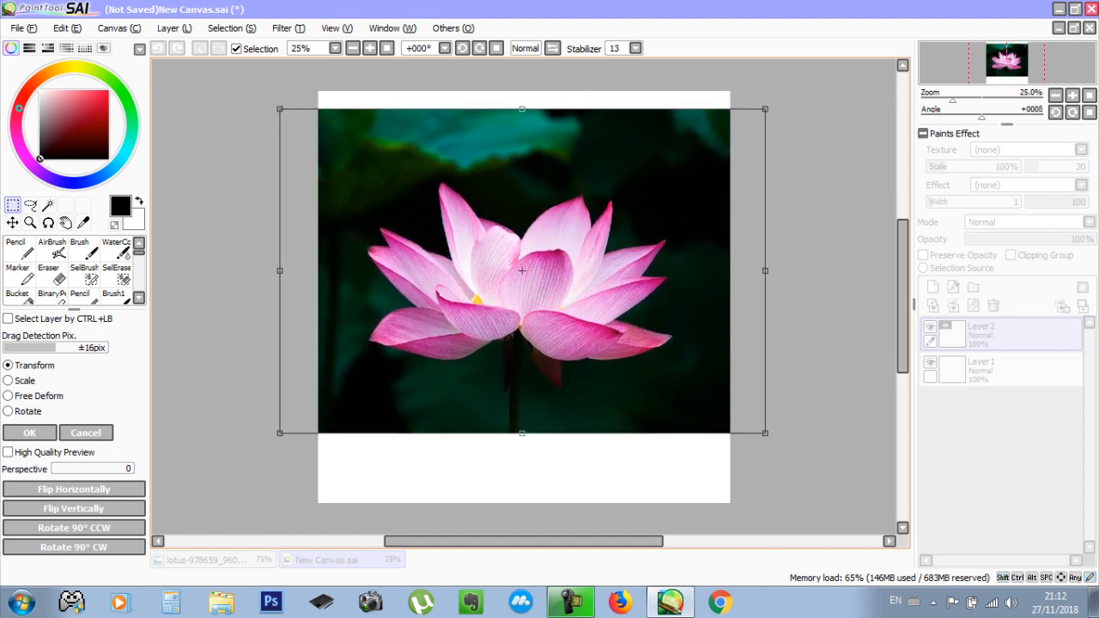
pyautogui.press('Return')
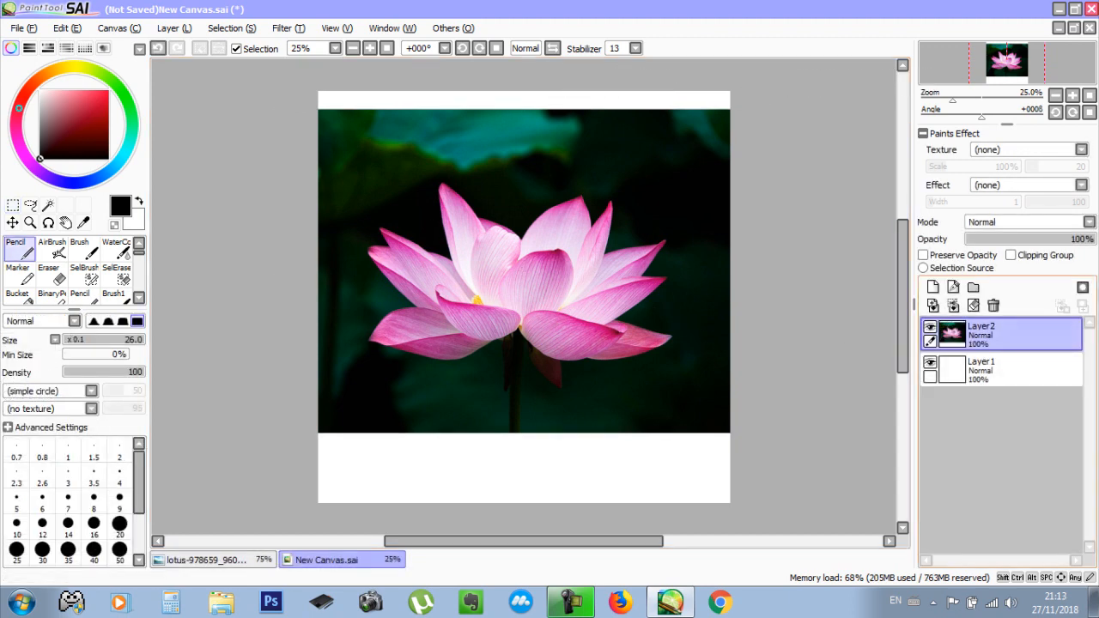
# Delete the blank Layer1 and add a new linework layer above the lotus layer
pyautogui.click(1003, 370)
pyautogui.click(993, 306)
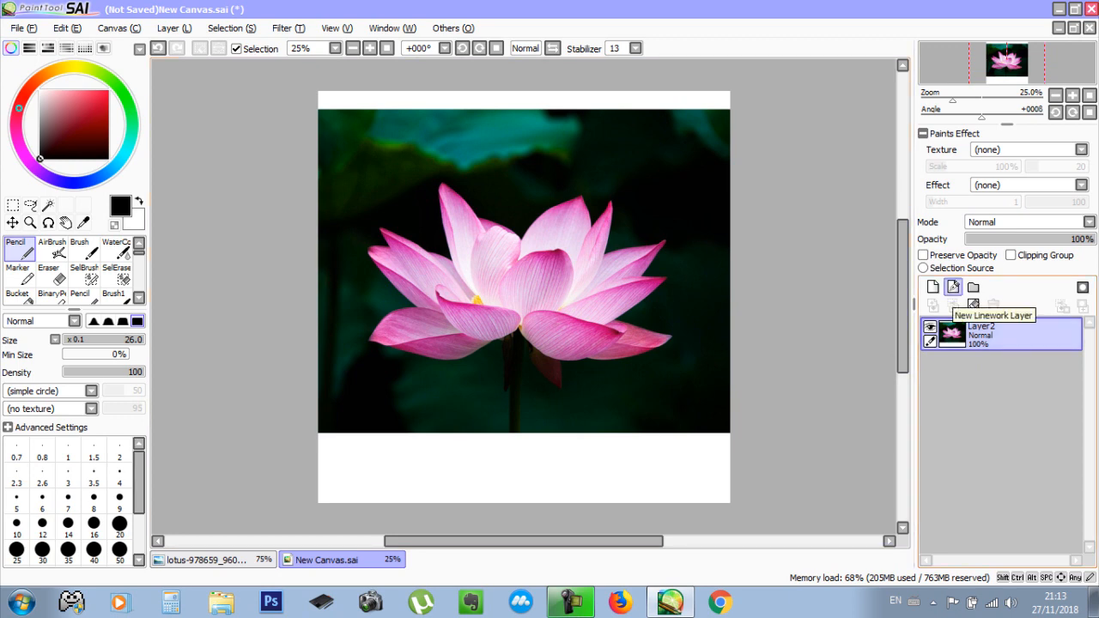
pyautogui.click(953, 287)
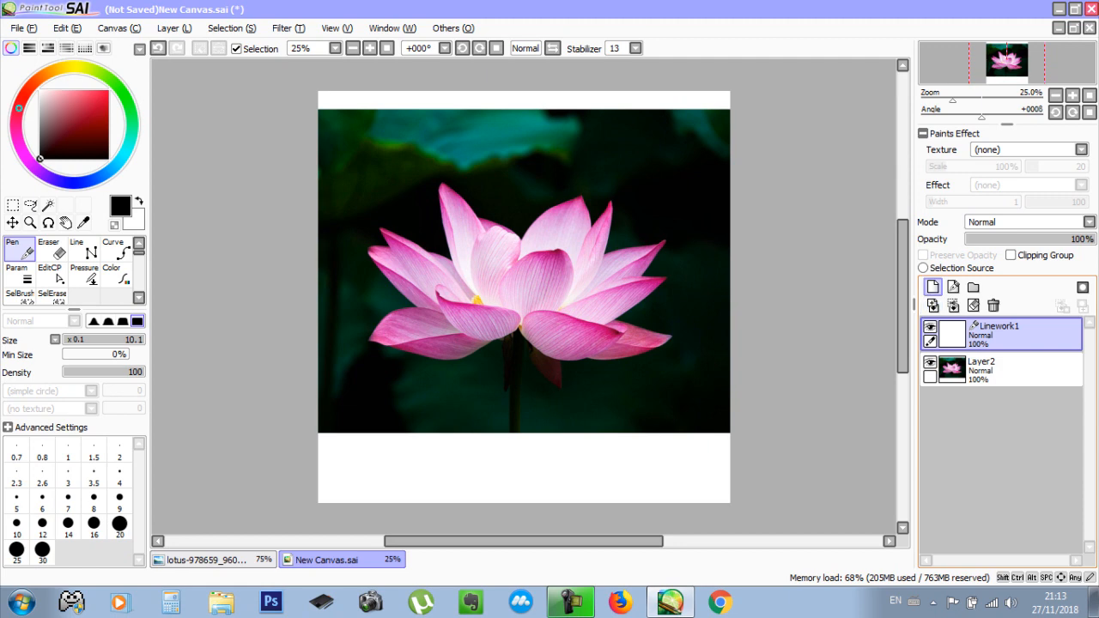
# Rename the new linework layer as Linework
pyautogui.doubleClick(1001, 332)
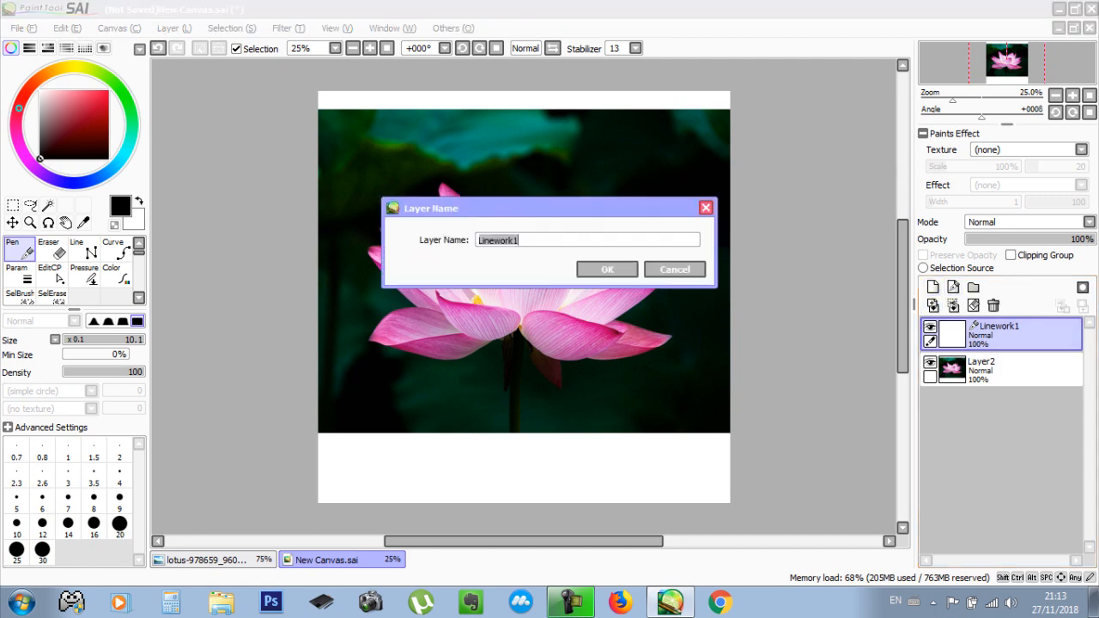
pyautogui.click(674, 270)
pyautogui.doubleClick(1001, 331)
pyautogui.write('Linework')
pyautogui.press('Return')
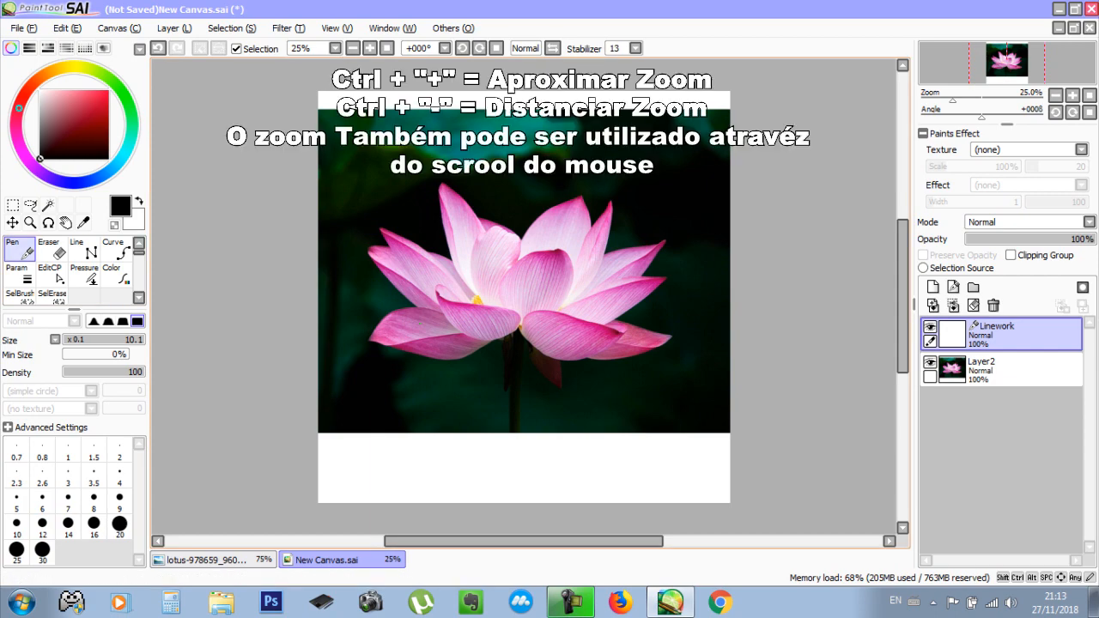
# Set the Pen size to 43.3 for drawing on the Linework layer
pyautogui.hotkey('ctrl', '+')
pyautogui.hotkey('ctrl', '+')
pyautogui.hotkey('ctrl', '+')
pyautogui.hotkey('ctrl', '+')
pyautogui.moveTo(420, 323); pyautogui.dragTo(566, 68)
pyautogui.moveTo(381, 262); pyautogui.dragTo(398, 263)
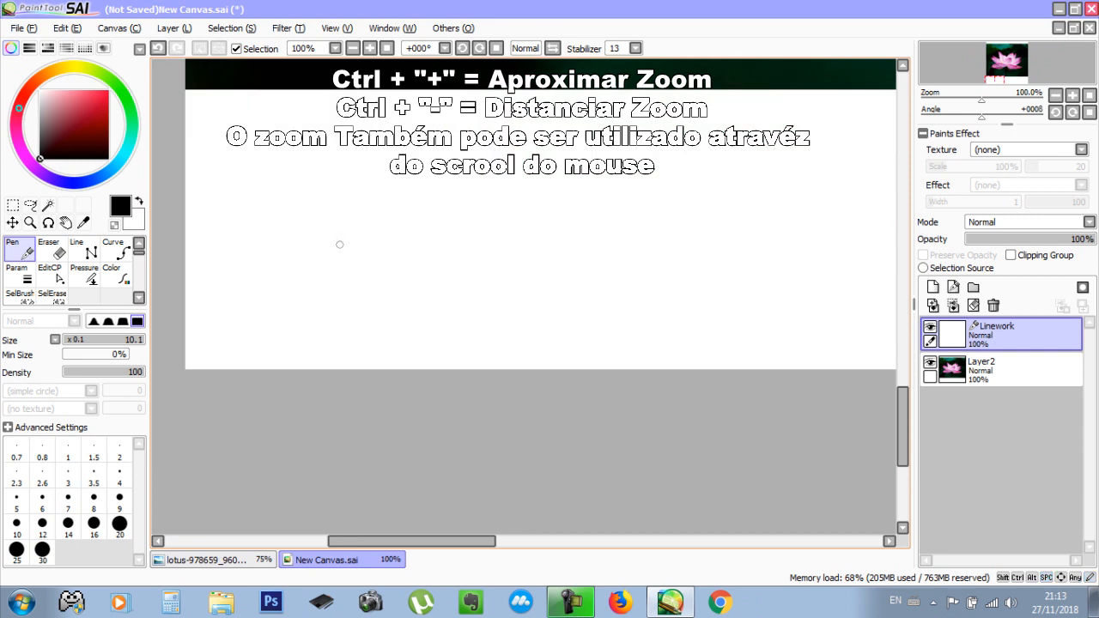
pyautogui.moveTo(347, 219)
pyautogui.mouseDown()
pyautogui.moveTo(352, 286)
pyautogui.moveTo(338, 269)
pyautogui.moveTo(433, 253)
pyautogui.moveTo(321, 269)
pyautogui.moveTo(318, 260)
pyautogui.moveTo(330, 262)
pyautogui.mouseUp()
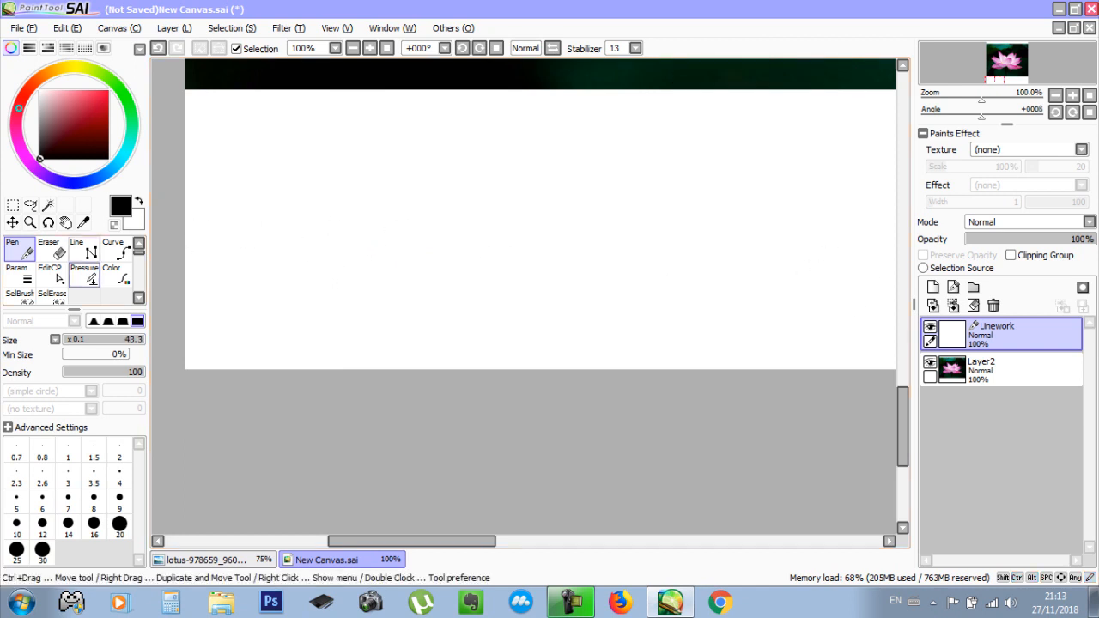
# Draw a long, slightly rising Pen test stroke across the white area below the lotus photo
pyautogui.click(51, 249)
pyautogui.moveTo(333, 215)
pyautogui.mouseDown()
pyautogui.moveTo(362, 233)
pyautogui.moveTo(344, 222)
pyautogui.mouseUp()
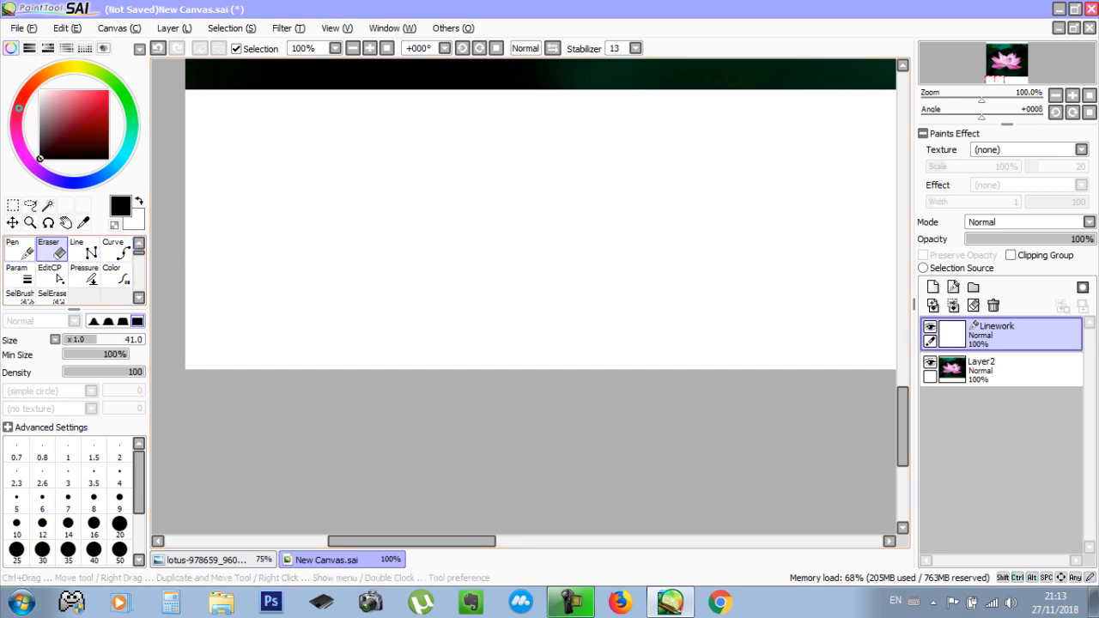
pyautogui.click(19, 249)
pyautogui.moveTo(230, 258)
pyautogui.mouseDown()
pyautogui.moveTo(691, 210)
pyautogui.moveTo(879, 179)
pyautogui.mouseUp()
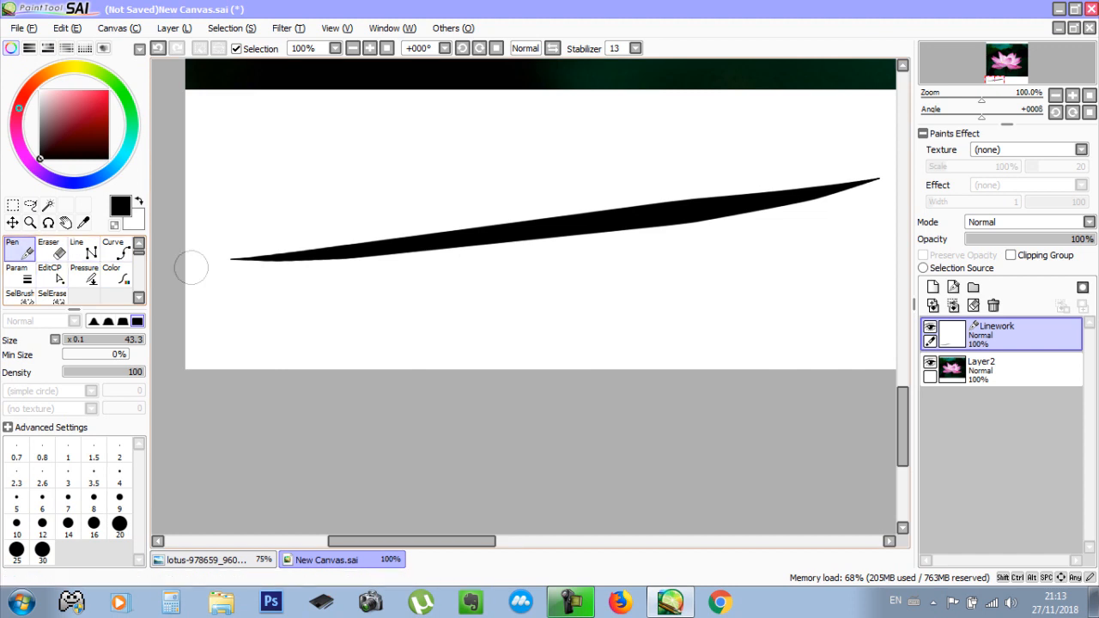
# Reshape the test stroke into a wavy line by moving its control points and adding one in the middle
pyautogui.press('ctrl')
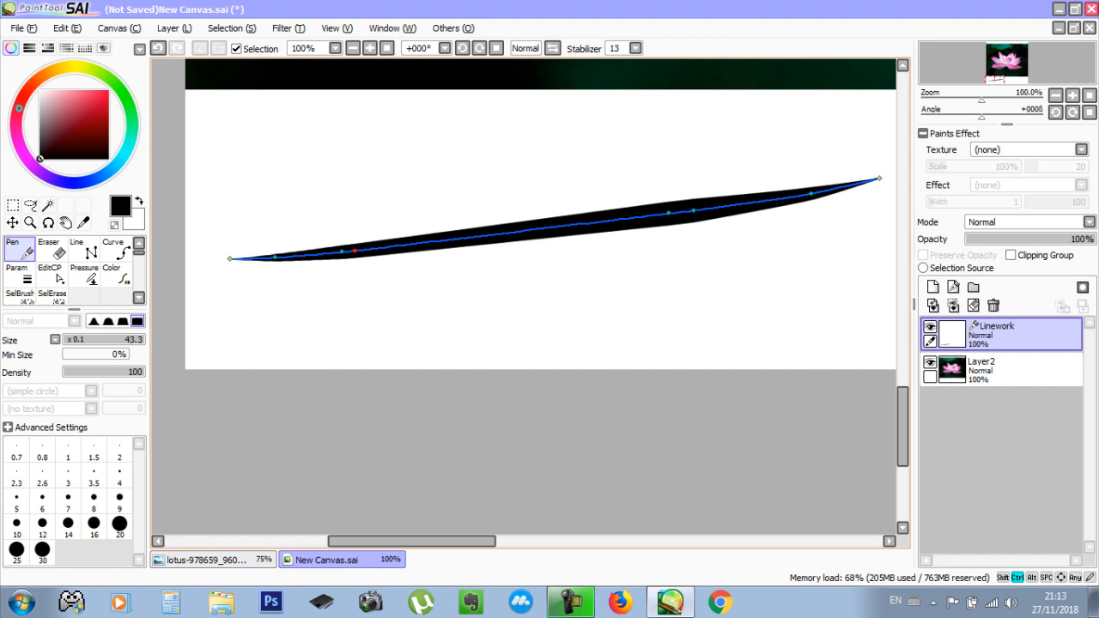
pyautogui.moveTo(354, 250); pyautogui.dragTo(440, 214)
pyautogui.moveTo(694, 210)
pyautogui.mouseDown()
pyautogui.moveTo(686, 237)
pyautogui.moveTo(544, 279)
pyautogui.mouseUp()
pyautogui.moveTo(668, 213); pyautogui.dragTo(616, 174)
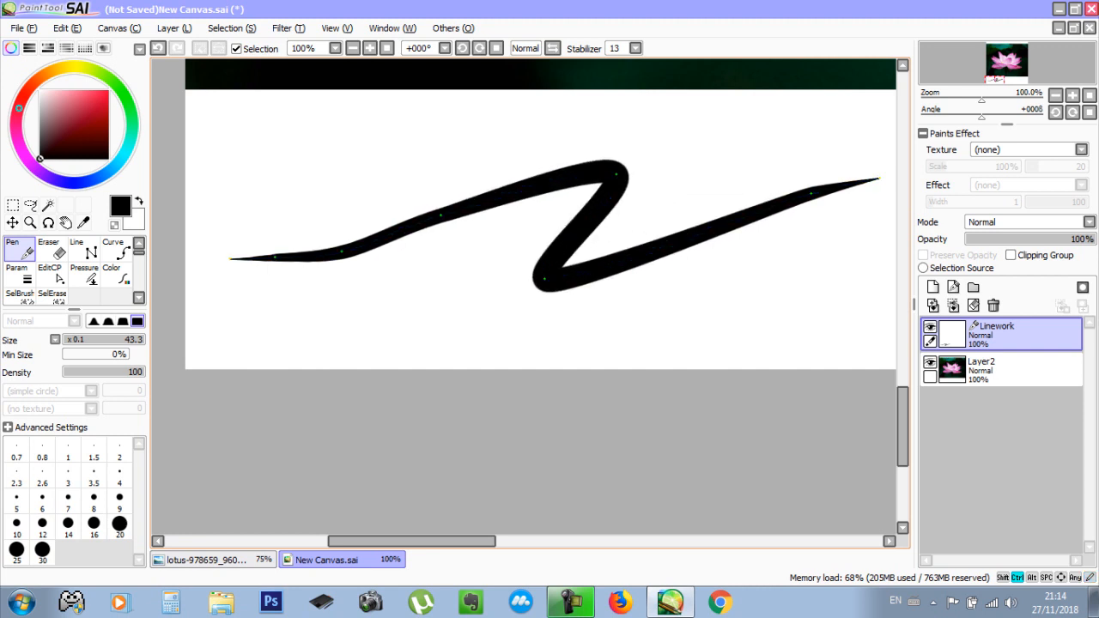
pyautogui.moveTo(441, 215); pyautogui.dragTo(419, 184)
pyautogui.moveTo(274, 256); pyautogui.dragTo(305, 218)
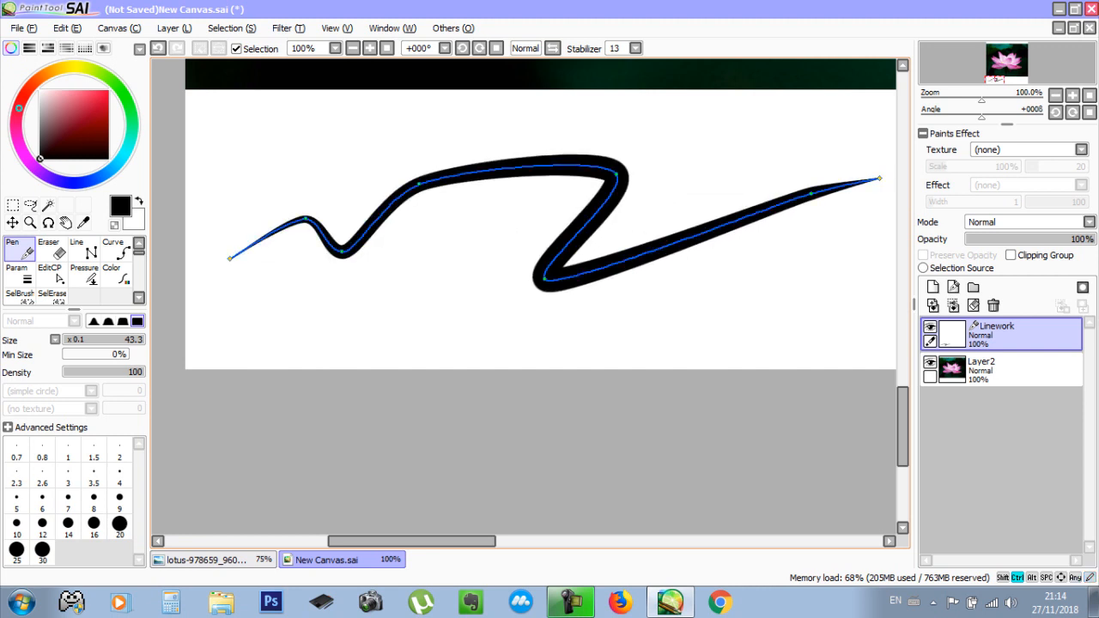
pyautogui.moveTo(485, 172); pyautogui.dragTo(476, 255)
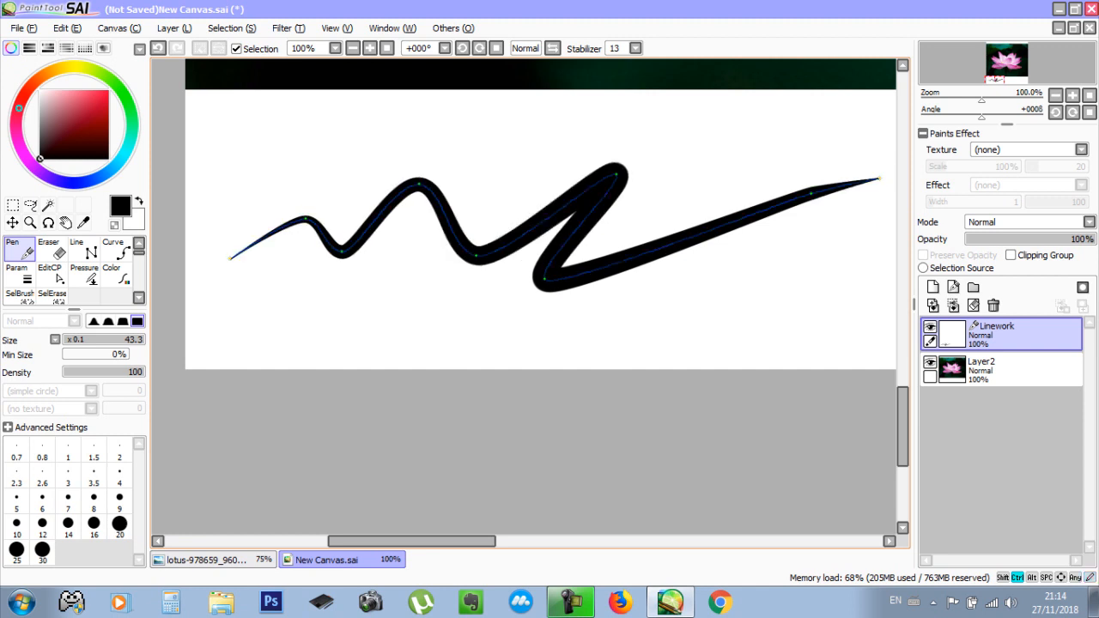
pyautogui.moveTo(617, 175); pyautogui.dragTo(567, 194)
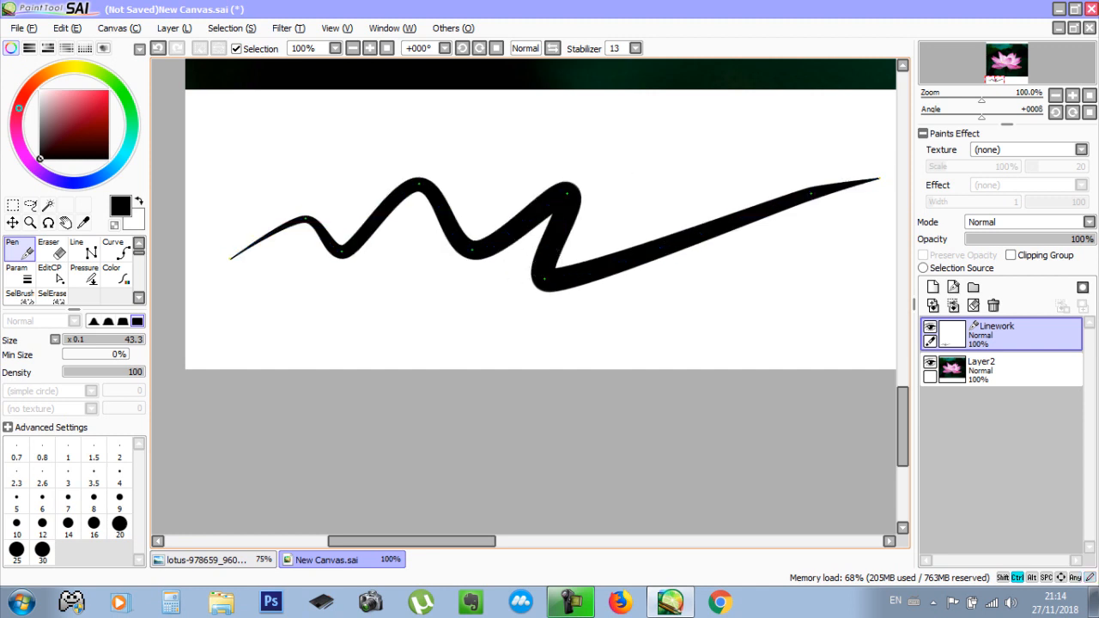
pyautogui.moveTo(566, 194); pyautogui.dragTo(582, 157)
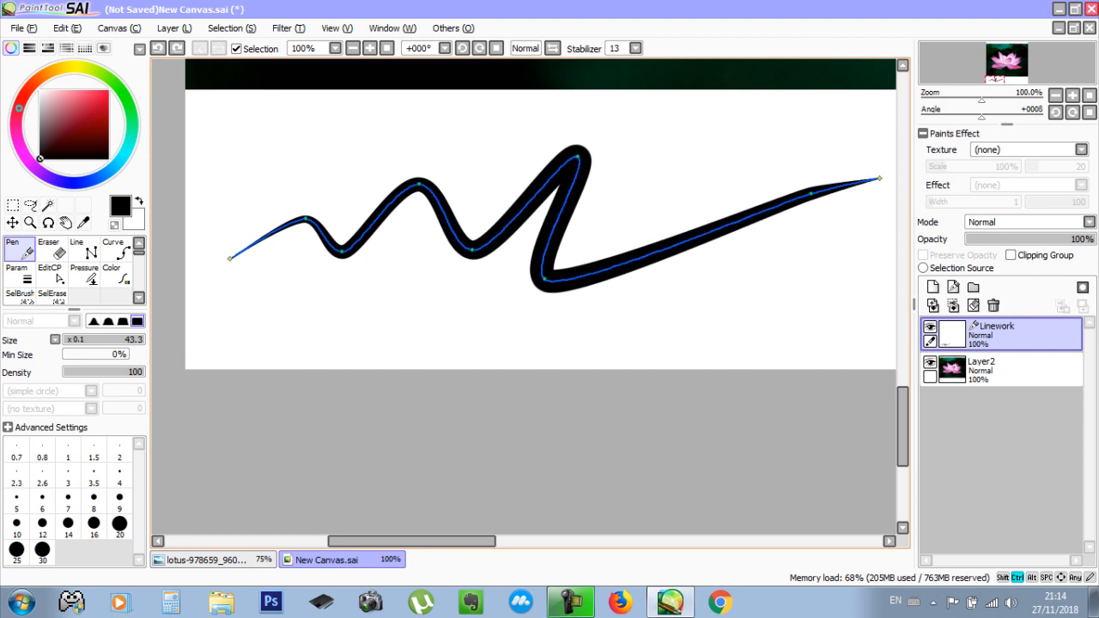
# Undo all control point edits and the test stroke so the Linework layer is empty
pyautogui.hotkey('ctrl', 'z')
pyautogui.hotkey('ctrl', 'z')
pyautogui.hotkey('ctrl', 'z')
pyautogui.hotkey('ctrl', 'z')
pyautogui.hotkey('ctrl', 'z')
pyautogui.hotkey('ctrl', 'z')
pyautogui.hotkey('ctrl', 'z')
pyautogui.hotkey('ctrl', 'z')
pyautogui.hotkey('ctrl', 'z')
pyautogui.hotkey('ctrl', 'z')
pyautogui.hotkey('ctrl', 'z')
pyautogui.hotkey('ctrl', 'z')
pyautogui.hotkey('ctrl', 'z')
pyautogui.hotkey('ctrl', 'z')
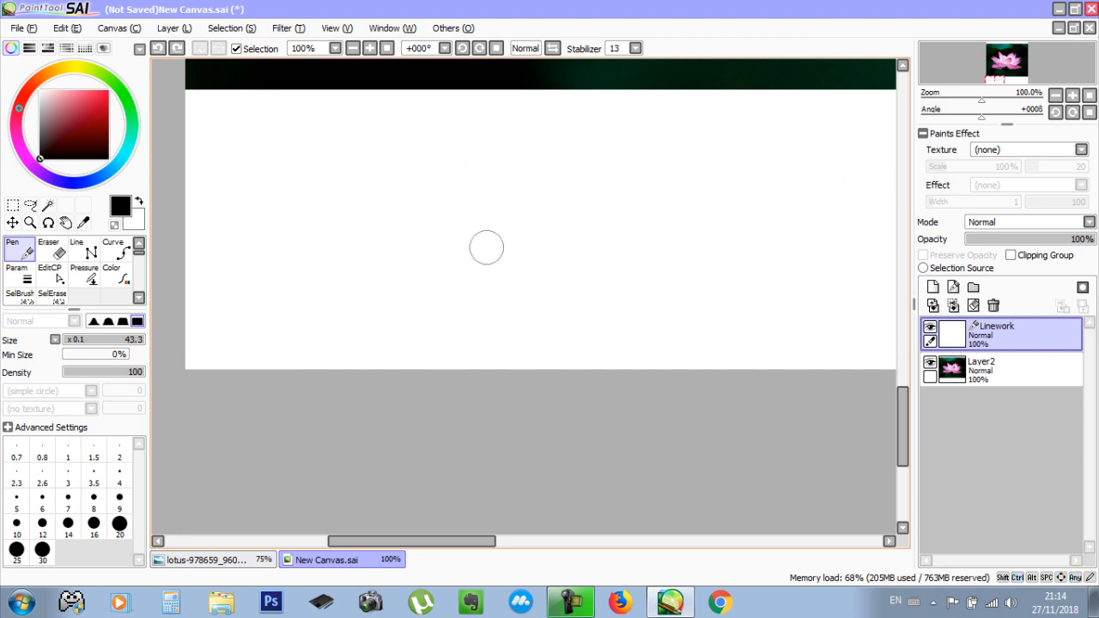
pyautogui.moveTo(486, 247); pyautogui.dragTo(444, 304)
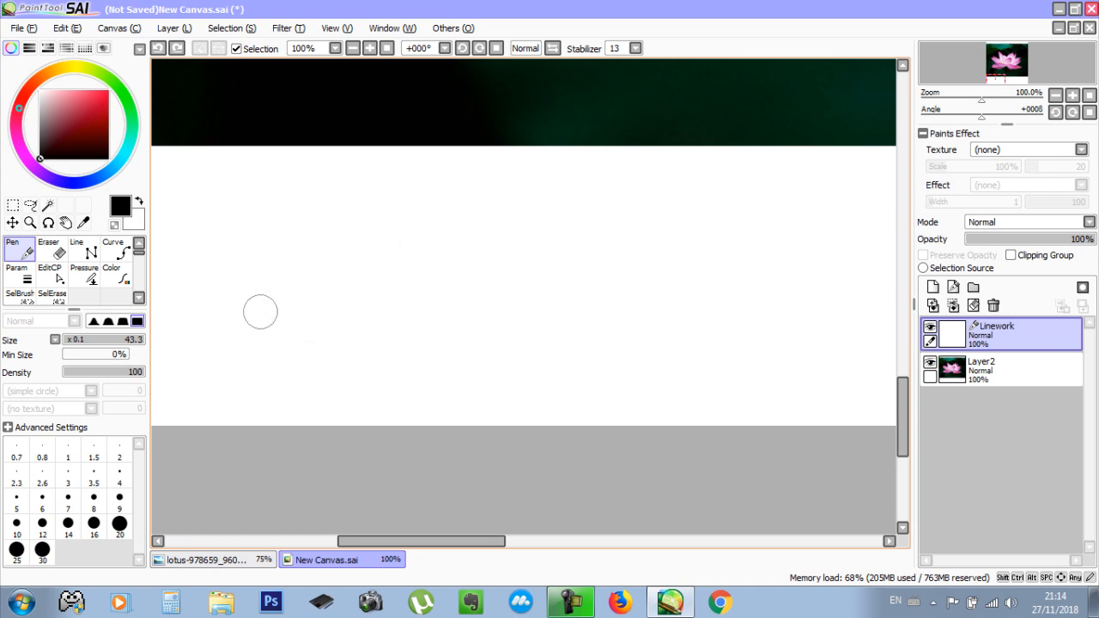
# Scribble a looping Pen test line across the white area below the lotus photo with the Stabilizer at 13, and undo it
pyautogui.moveTo(200, 336)
pyautogui.mouseDown()
pyautogui.moveTo(583, 276)
pyautogui.moveTo(639, 242)
pyautogui.moveTo(691, 232)
pyautogui.moveTo(745, 249)
pyautogui.moveTo(755, 329)
pyautogui.moveTo(410, 369)
pyautogui.moveTo(300, 328)
pyautogui.moveTo(290, 256)
pyautogui.moveTo(540, 184)
pyautogui.moveTo(578, 347)
pyautogui.moveTo(744, 290)
pyautogui.mouseUp()
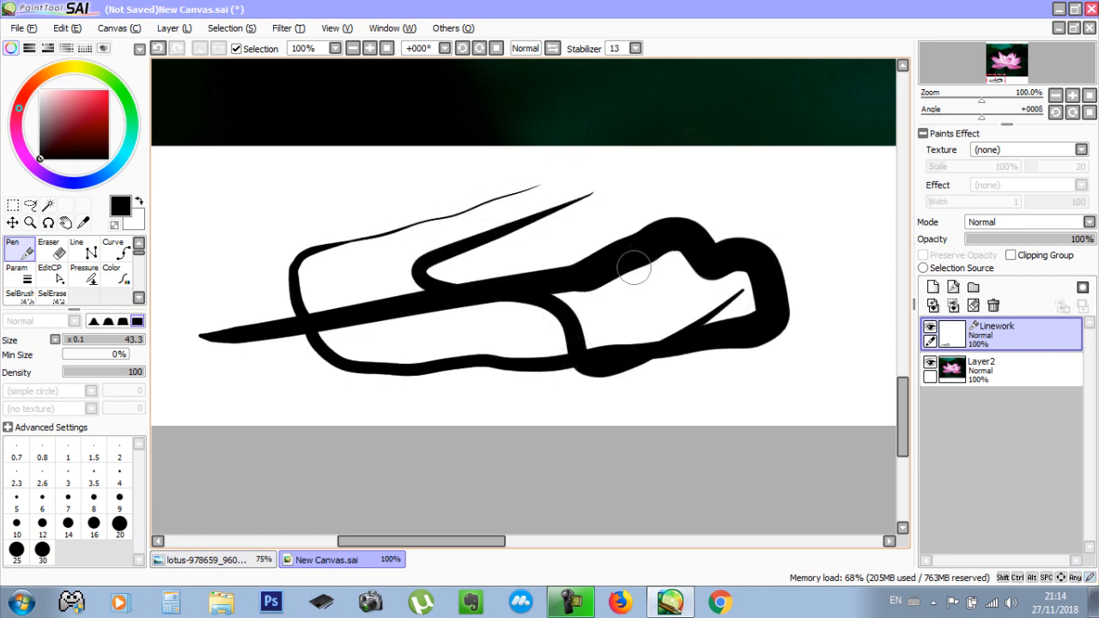
pyautogui.hotkey('ctrl', 'z')
pyautogui.hotkey('ctrl', 'z')
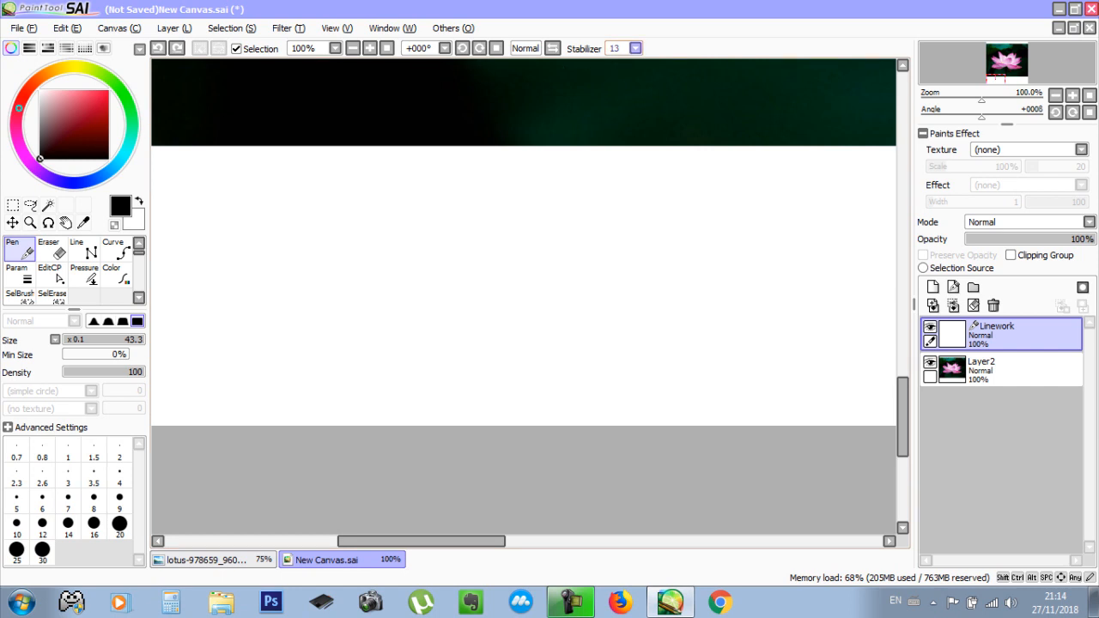
# Set the Stabilizer to 0 and draw several long Pen test strokes across the white area below the photo
pyautogui.click(635, 49)
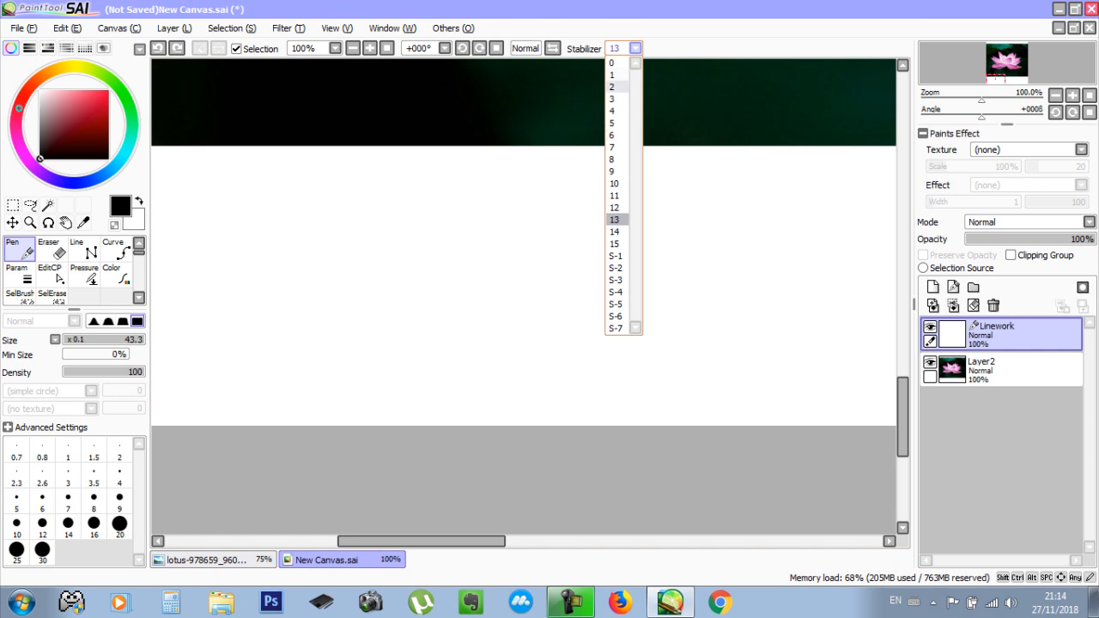
pyautogui.click(616, 63)
pyautogui.moveTo(177, 248)
pyautogui.mouseDown()
pyautogui.moveTo(501, 289)
pyautogui.moveTo(801, 305)
pyautogui.mouseUp()
pyautogui.moveTo(203, 334); pyautogui.dragTo(841, 356)
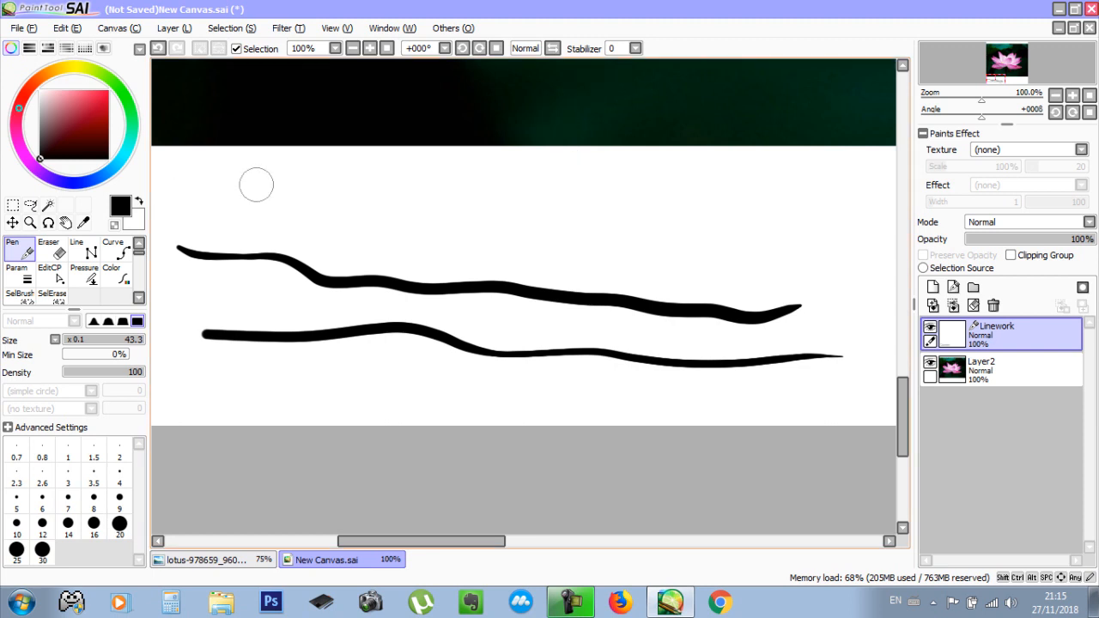
pyautogui.moveTo(432, 182); pyautogui.dragTo(892, 182)
pyautogui.moveTo(313, 235); pyautogui.dragTo(702, 305)
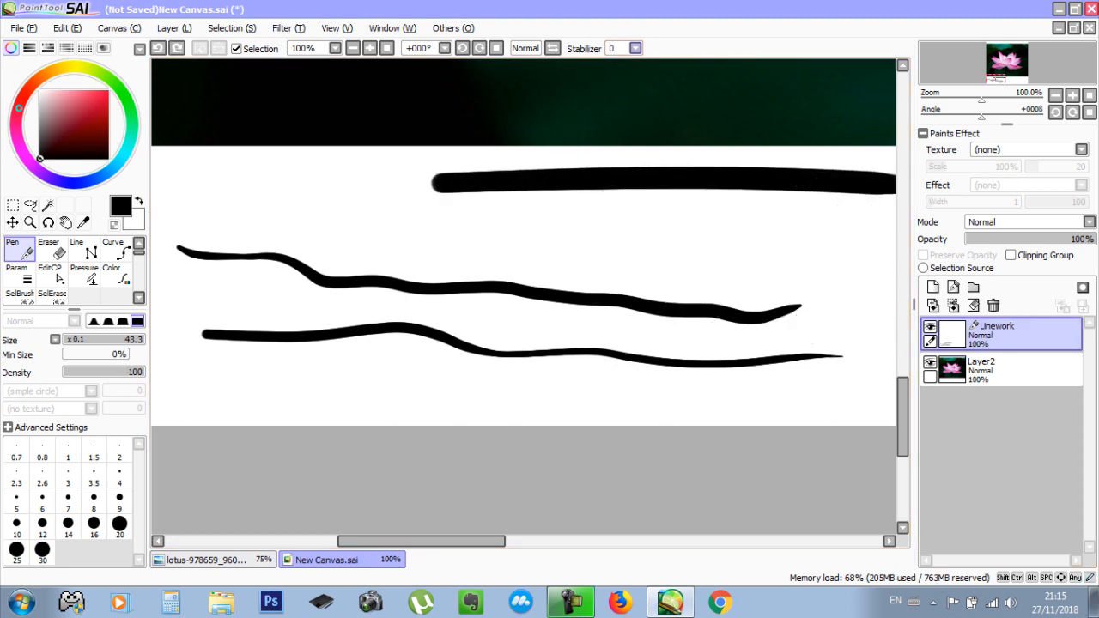
# Set the Stabilizer back to 13 and draw another long test stroke across the white area
pyautogui.click(635, 48)
pyautogui.click(615, 220)
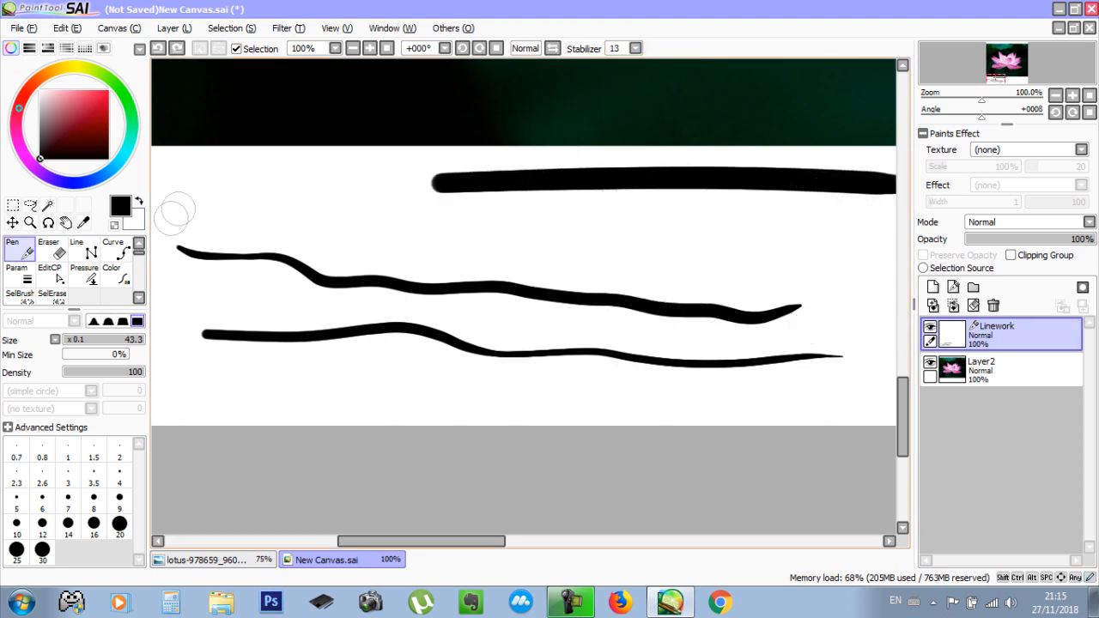
pyautogui.moveTo(177, 222); pyautogui.dragTo(896, 272)
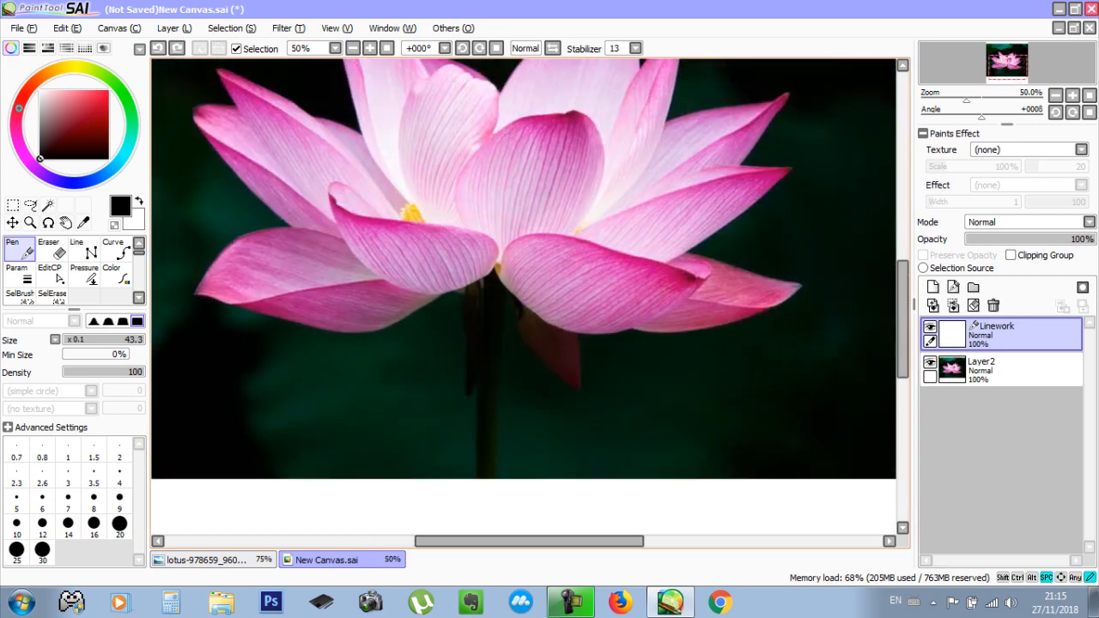
# Switch the visibility of the lotus photo layer, Layer2, off and on again
pyautogui.moveTo(467, 267); pyautogui.dragTo(475, 385)
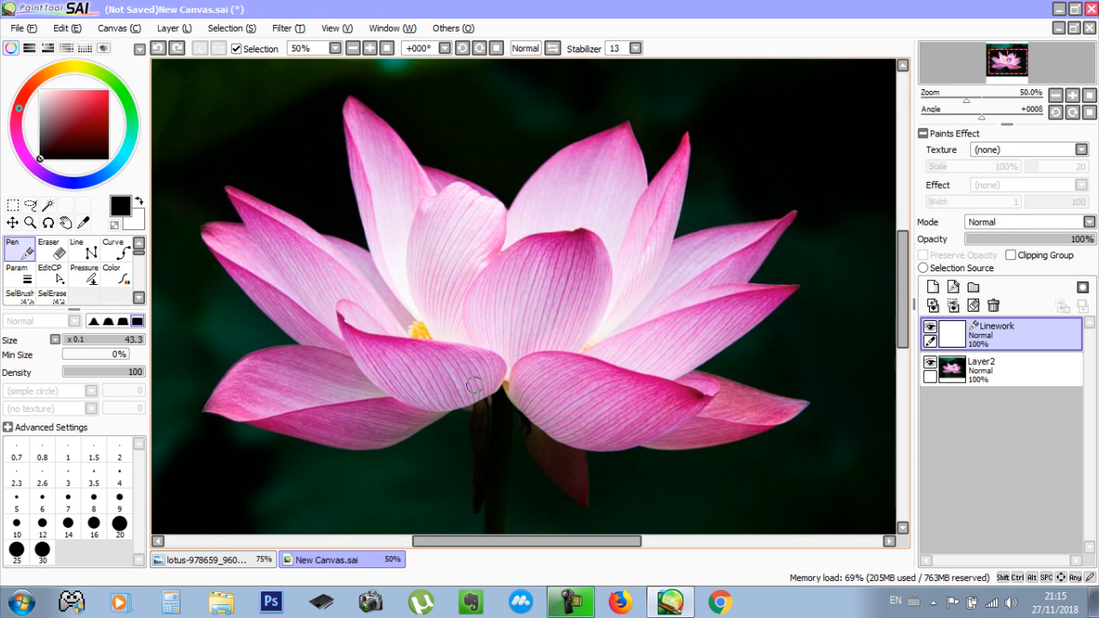
pyautogui.press('ctrl')
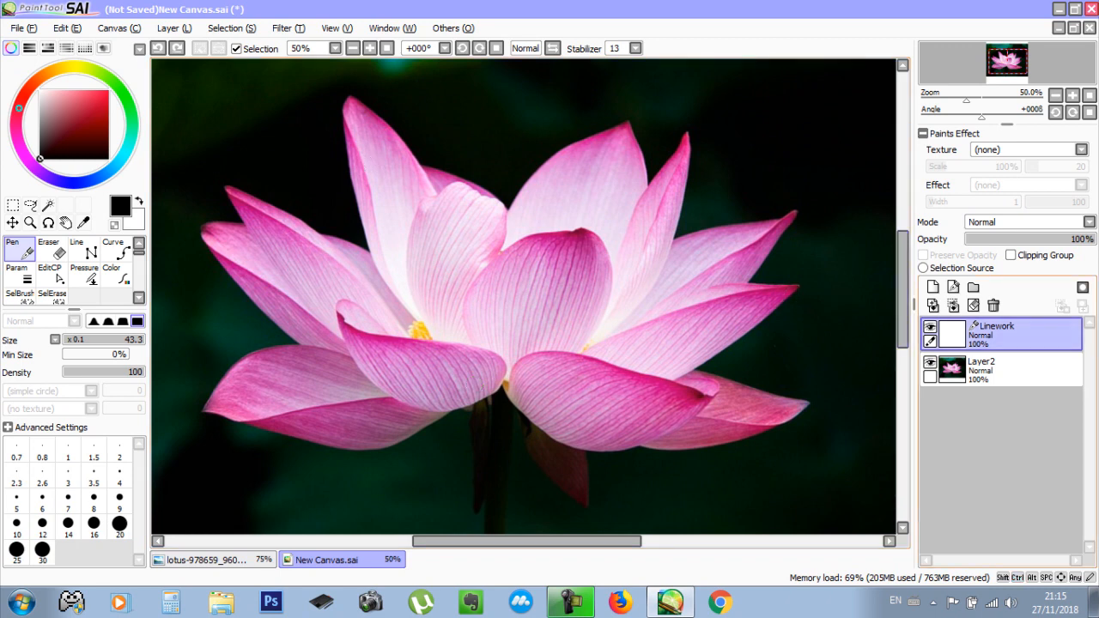
pyautogui.click(930, 361)
pyautogui.click(930, 361)
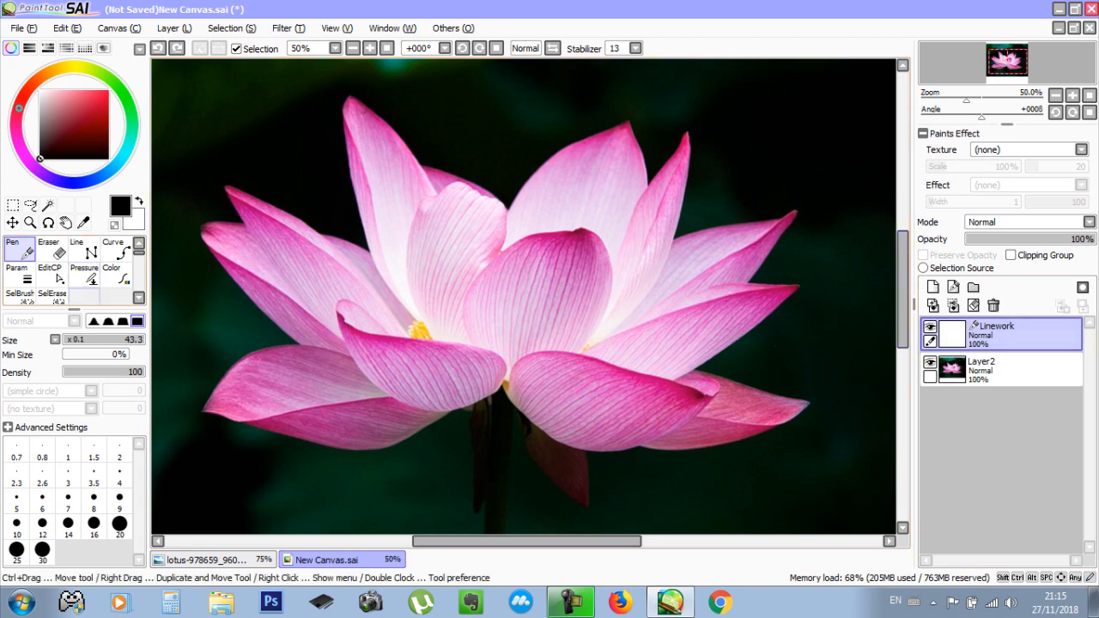
# Set the Pen size to 15.3 for tracing the central lotus petal
pyautogui.moveTo(410, 248); pyautogui.dragTo(403, 250)
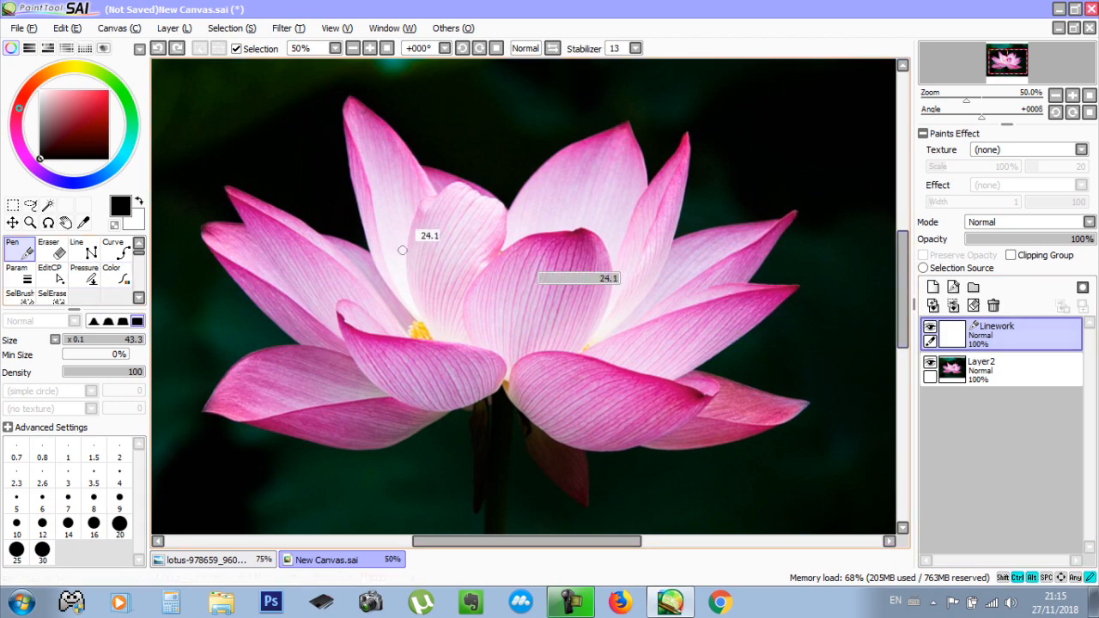
pyautogui.scroll(3, 402, 250)
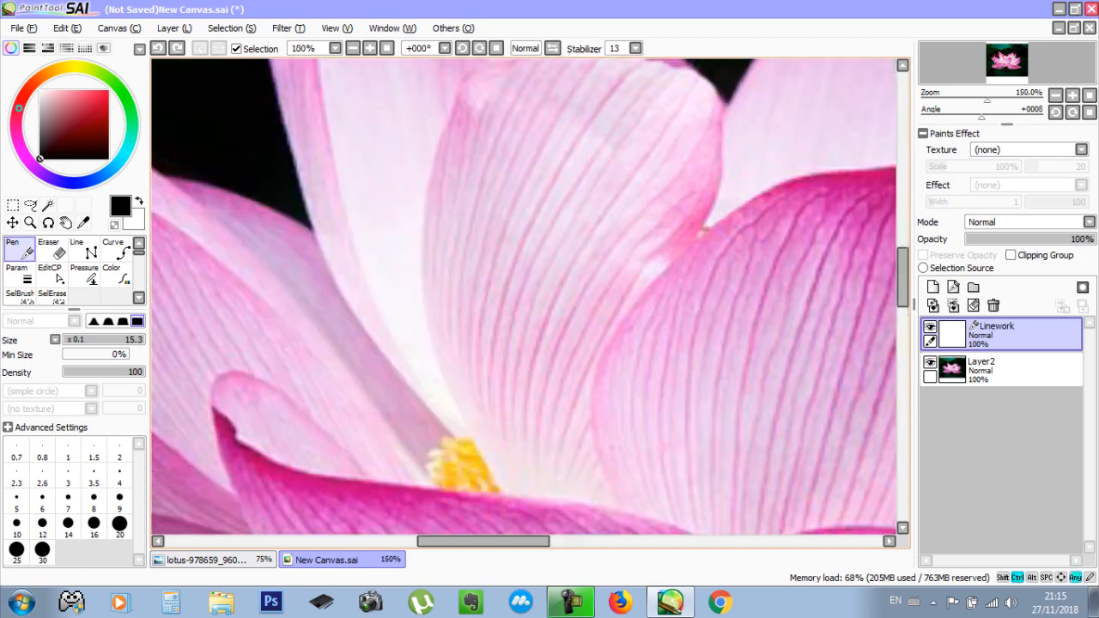
pyautogui.moveTo(398, 263); pyautogui.dragTo(31, 186)
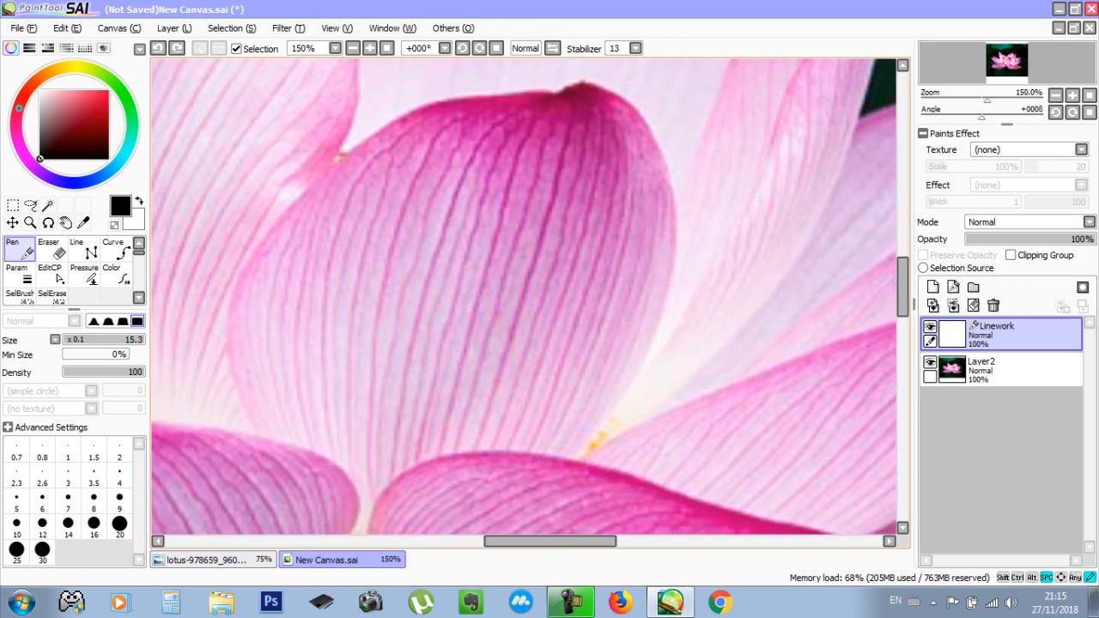
pyautogui.moveTo(459, 273); pyautogui.dragTo(473, 289)
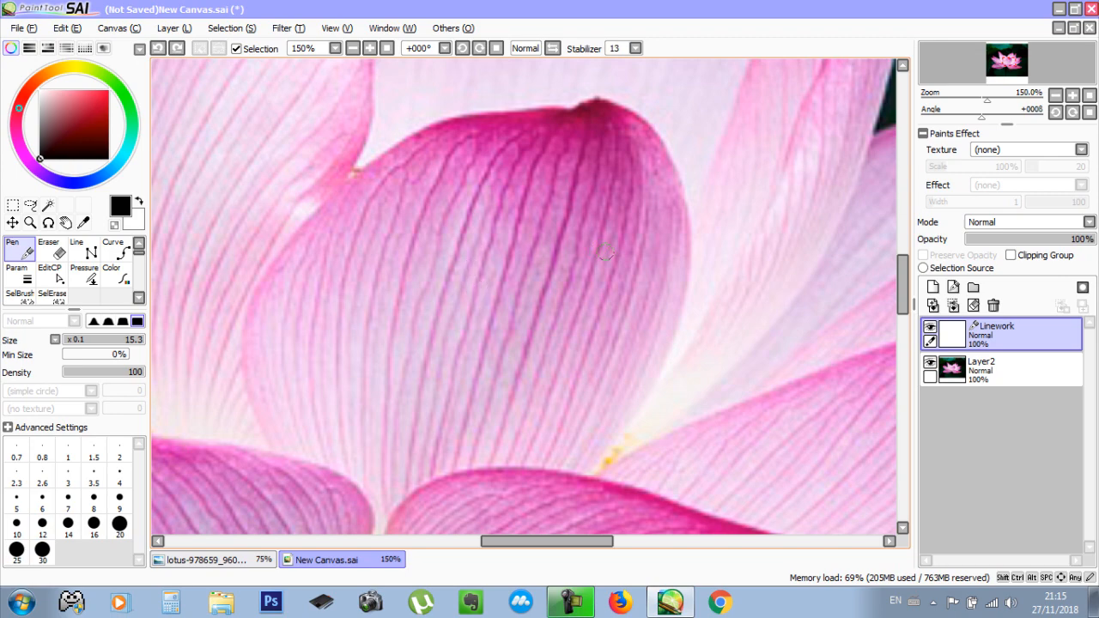
# Hide and show the command panels several times to compare the canvas area
pyautogui.press('Tab')
pyautogui.press('Tab')
pyautogui.press('Tab')
pyautogui.press('Tab')
pyautogui.press('Tab')
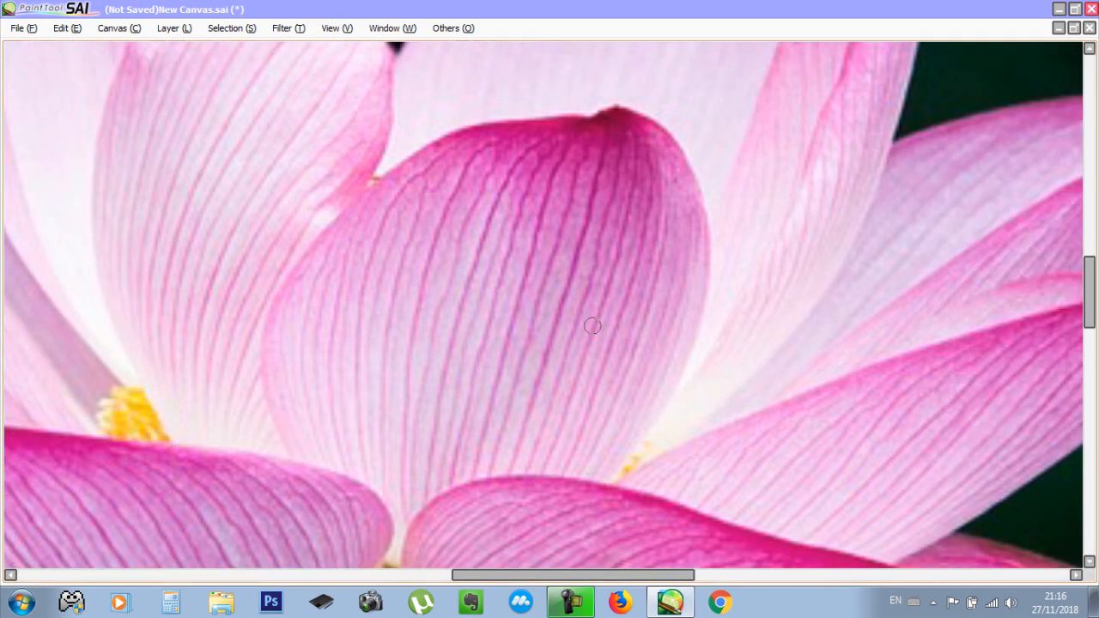
pyautogui.press('Tab')
# Try full screen mode, toggle the command panels within it, and return to the normal window
pyautogui.click(392, 28)
pyautogui.click(453, 269)
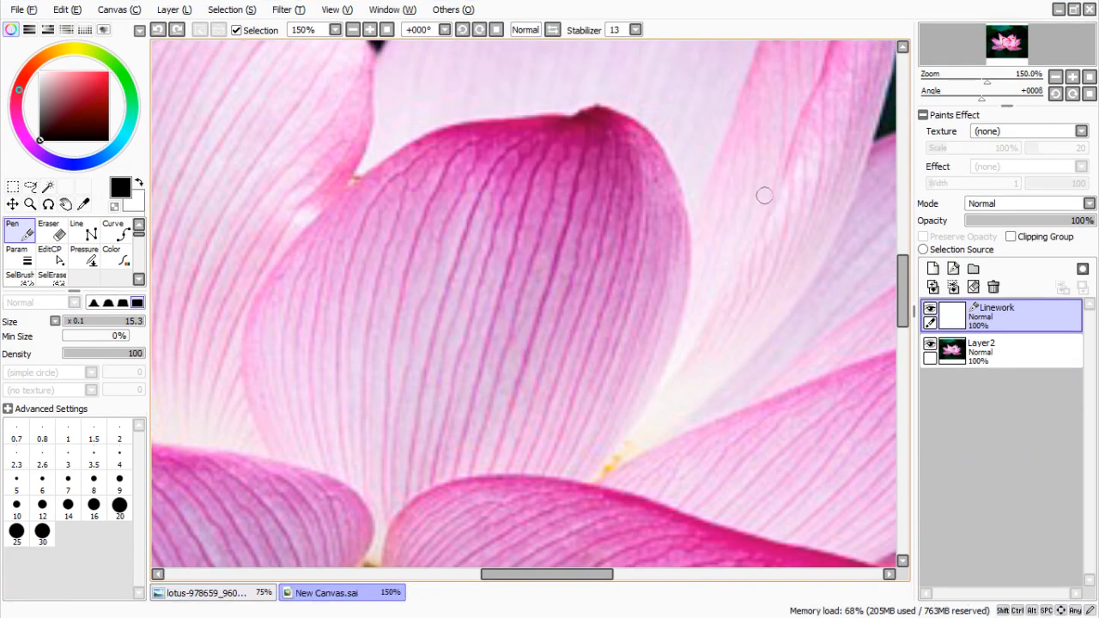
pyautogui.click(392, 9)
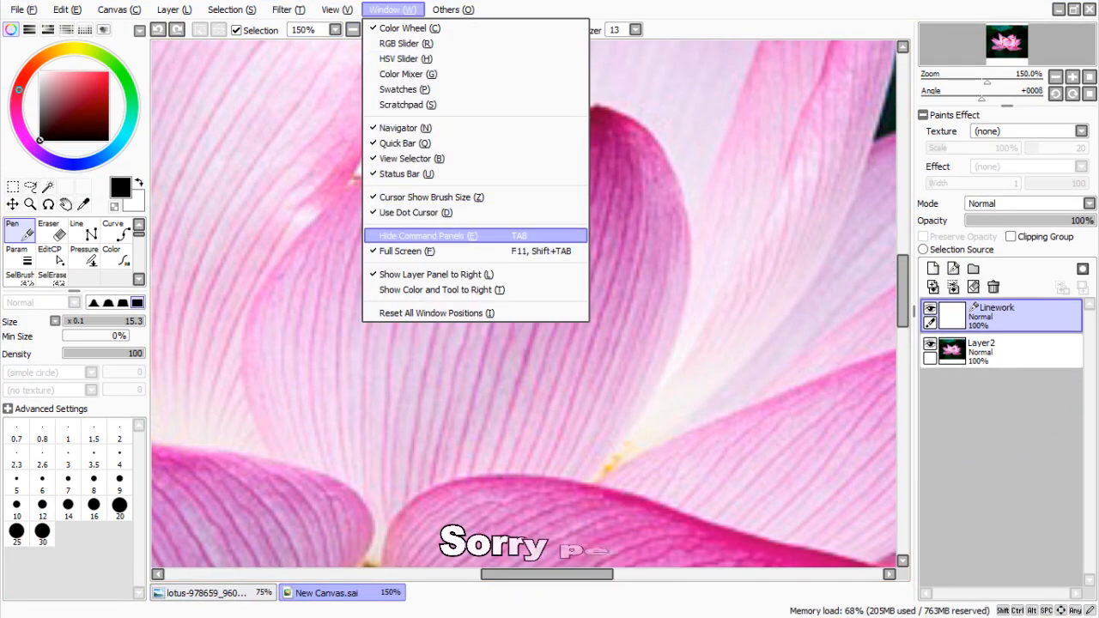
pyautogui.press('Return')
pyautogui.press('Tab')
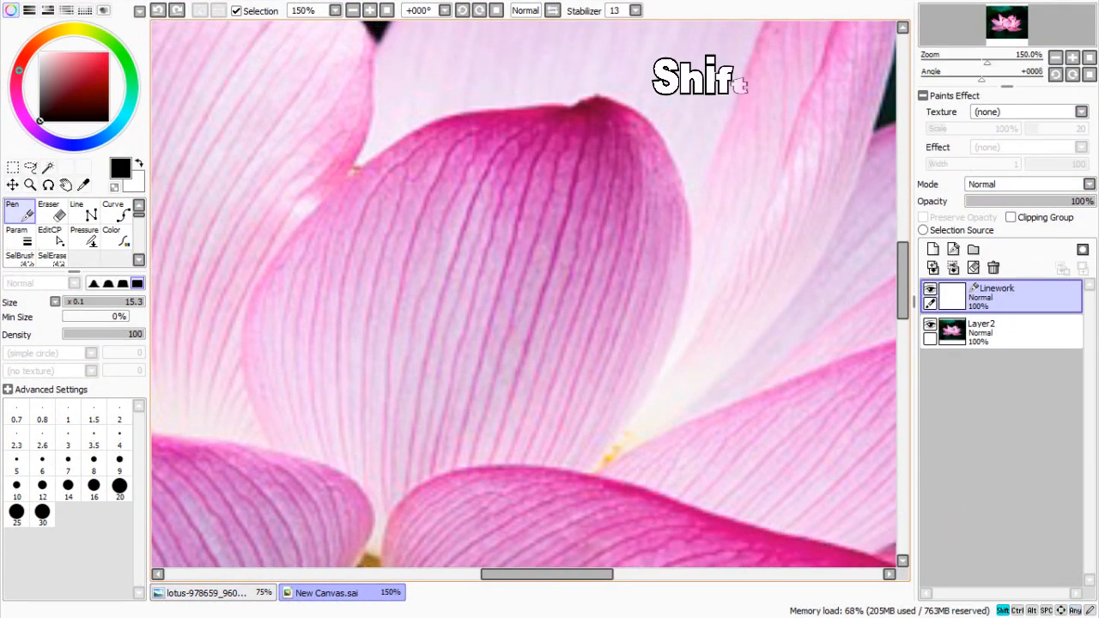
pyautogui.hotkey('shift', 'Tab')
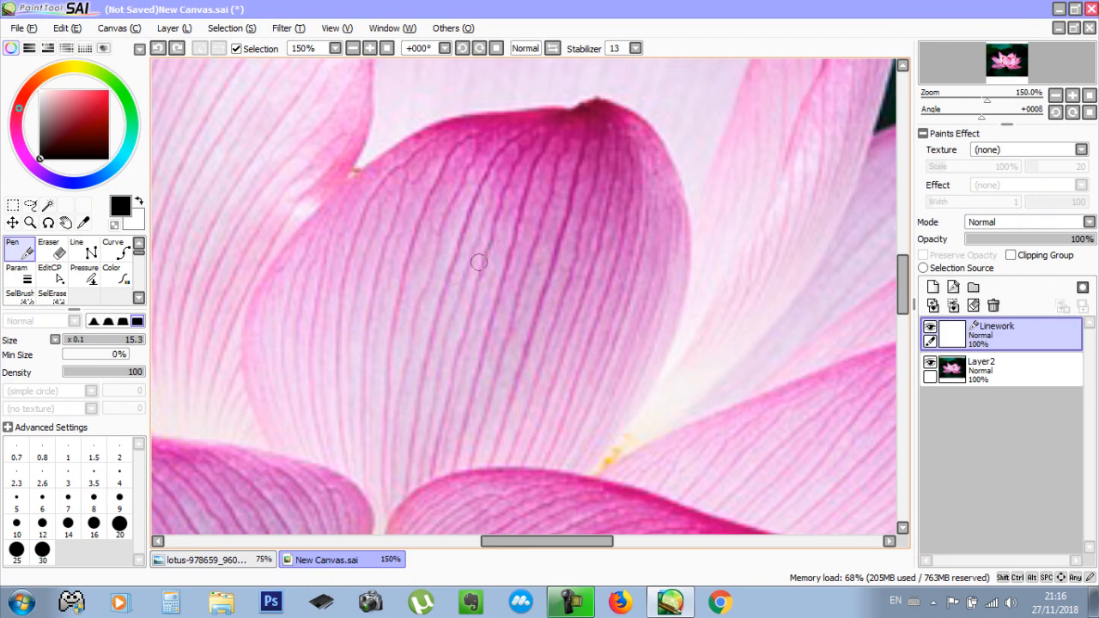
# Hide the command panels so the canvas fills the window for tracing
pyautogui.press('Tab')
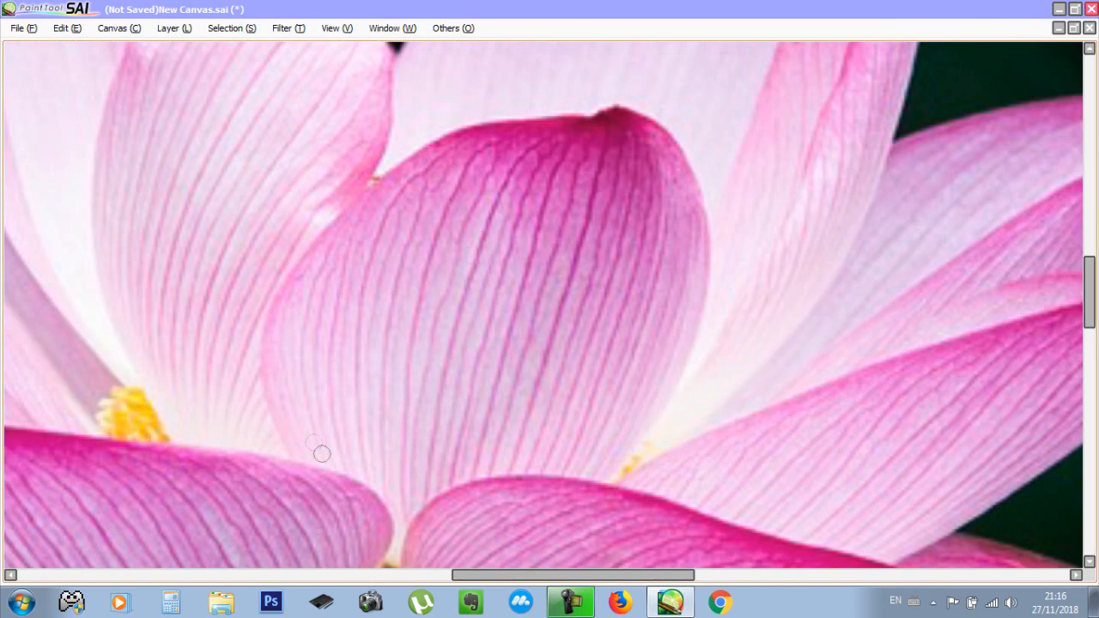
pyautogui.press('Tab')
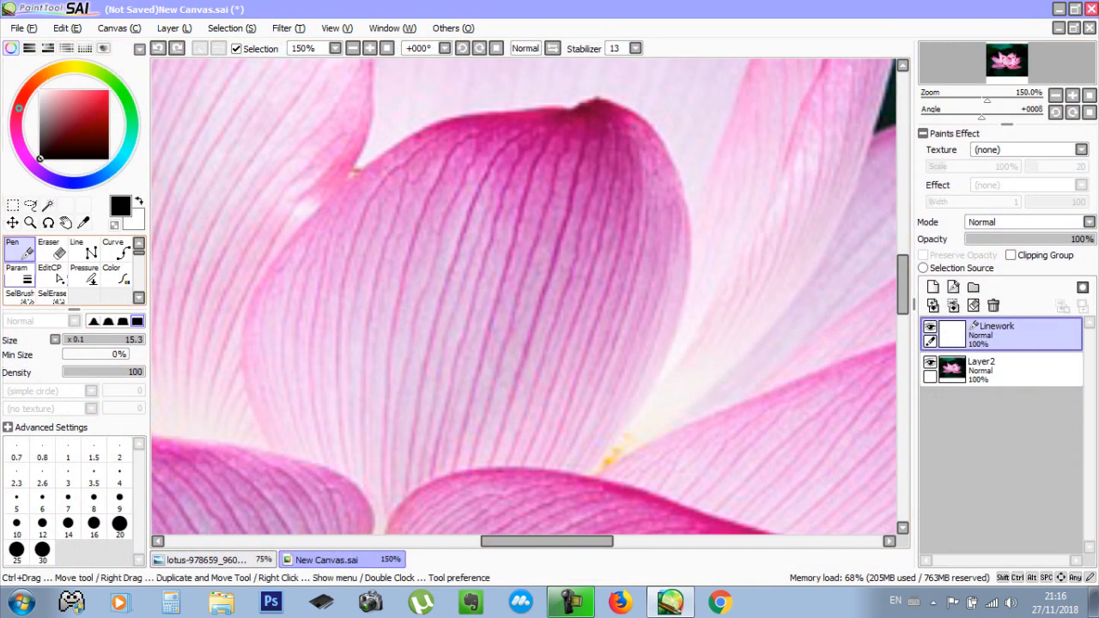
pyautogui.press('Tab')
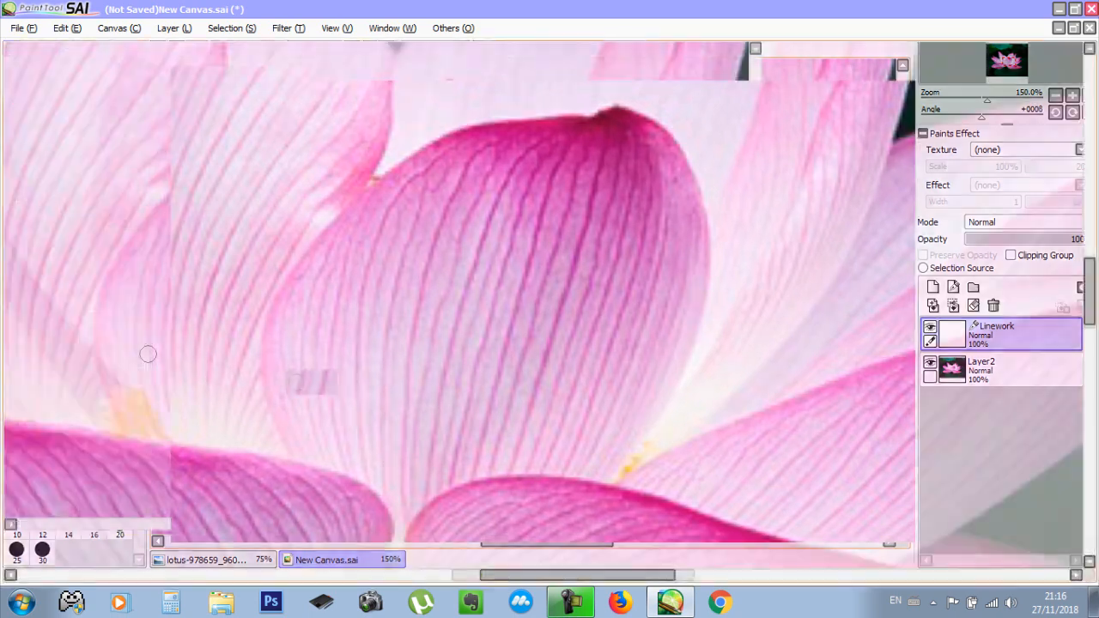
# Trace the central petal's left edge from base to tip with one Pen stroke and nudge one of its control points
pyautogui.moveTo(298, 466)
pyautogui.mouseDown()
pyautogui.moveTo(258, 357)
pyautogui.moveTo(266, 311)
pyautogui.moveTo(303, 261)
pyautogui.moveTo(401, 169)
pyautogui.moveTo(483, 126)
pyautogui.moveTo(624, 91)
pyautogui.mouseUp()
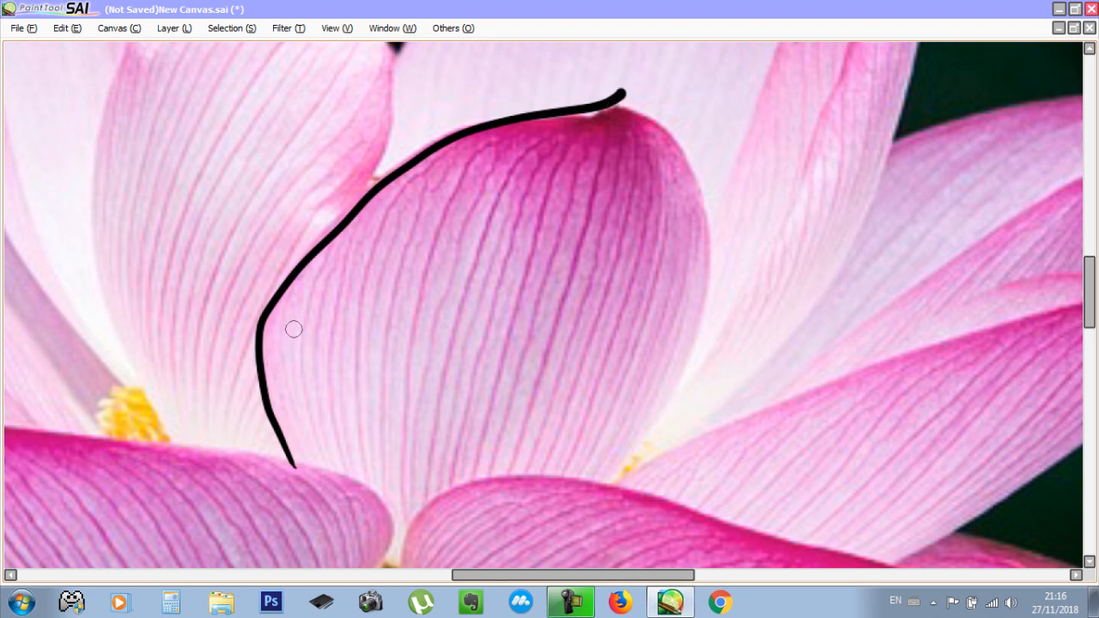
pyautogui.press('ctrl')
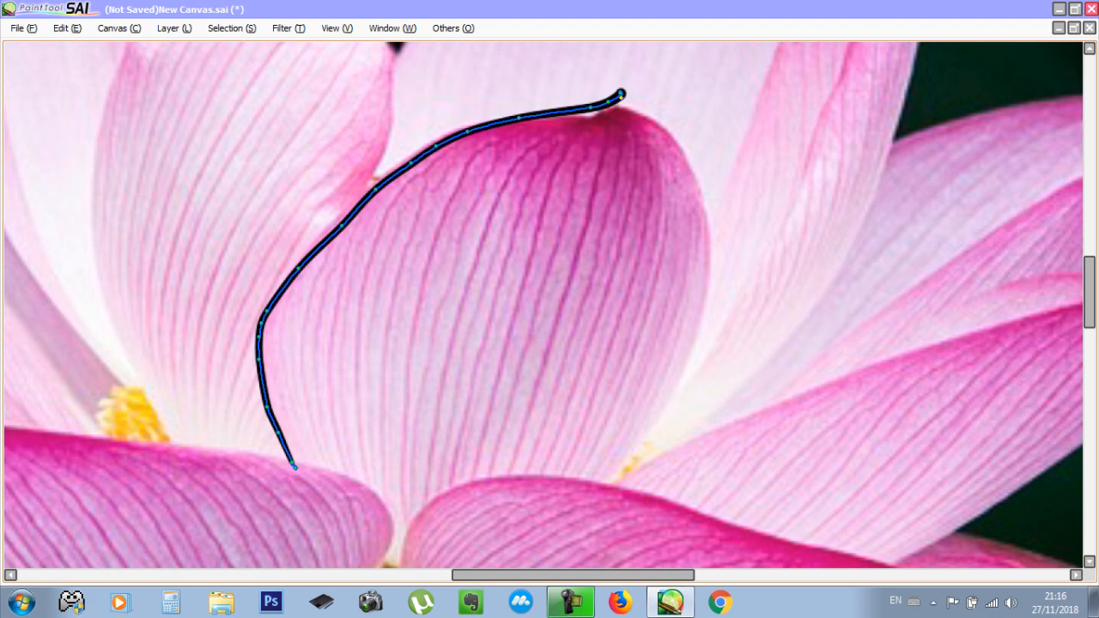
pyautogui.moveTo(299, 268); pyautogui.dragTo(303, 263)
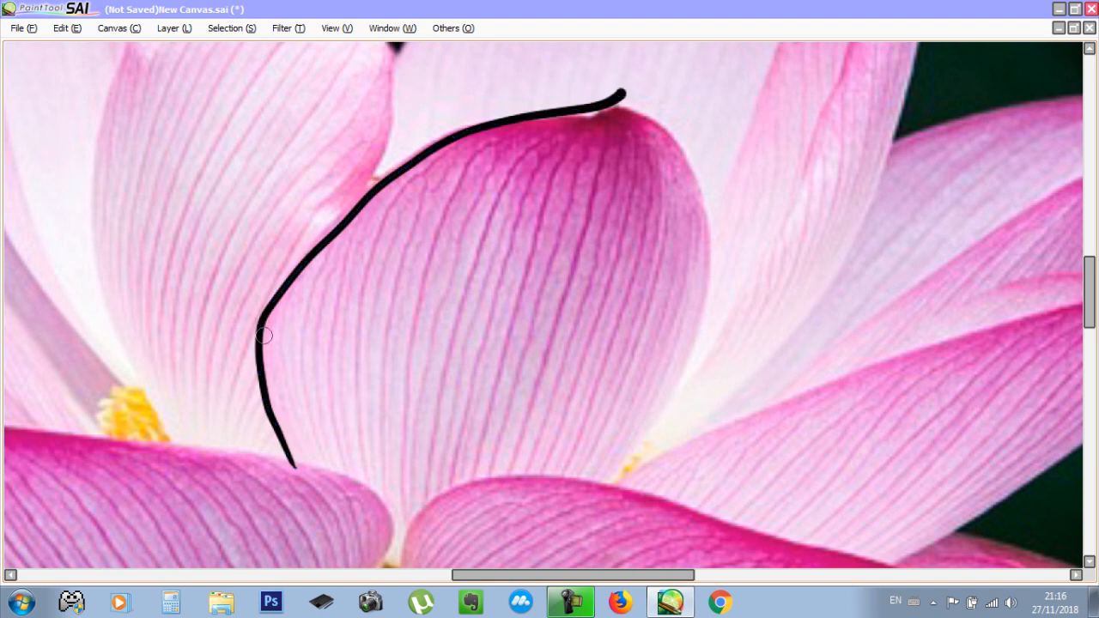
# Delete surplus control points from the left-edge stroke and adjust the remaining ones to follow the petal outline up to its tip
pyautogui.press('alt')
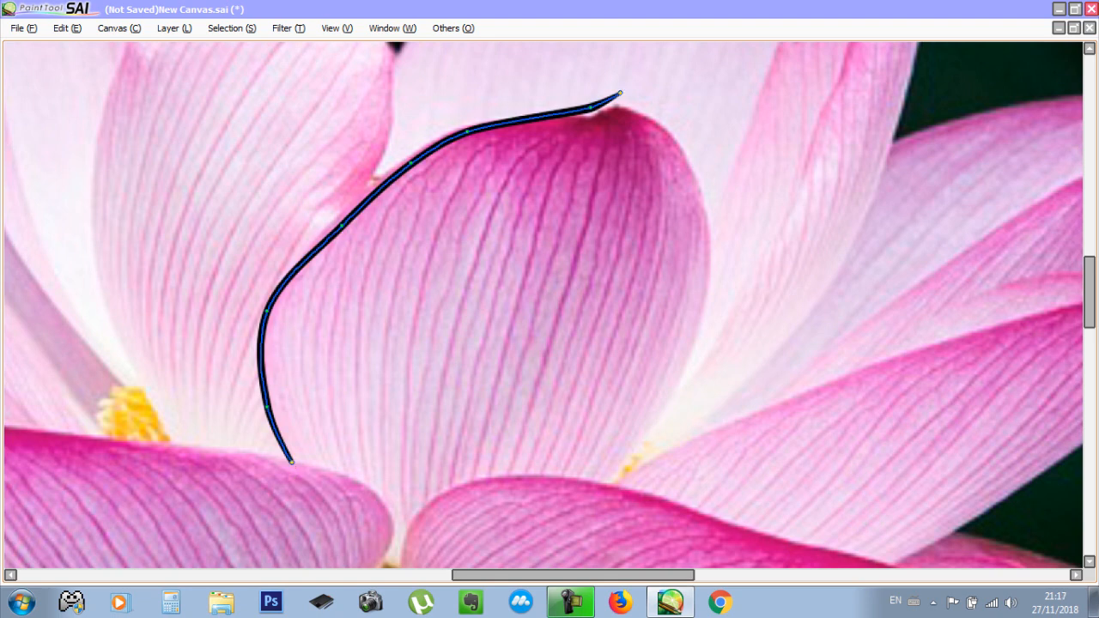
pyautogui.moveTo(267, 406); pyautogui.dragTo(267, 410)
pyautogui.moveTo(342, 225); pyautogui.dragTo(335, 219)
pyautogui.moveTo(410, 163); pyautogui.dragTo(407, 161)
pyautogui.moveTo(467, 131); pyautogui.dragTo(488, 125)
pyautogui.moveTo(590, 107); pyautogui.dragTo(611, 104)
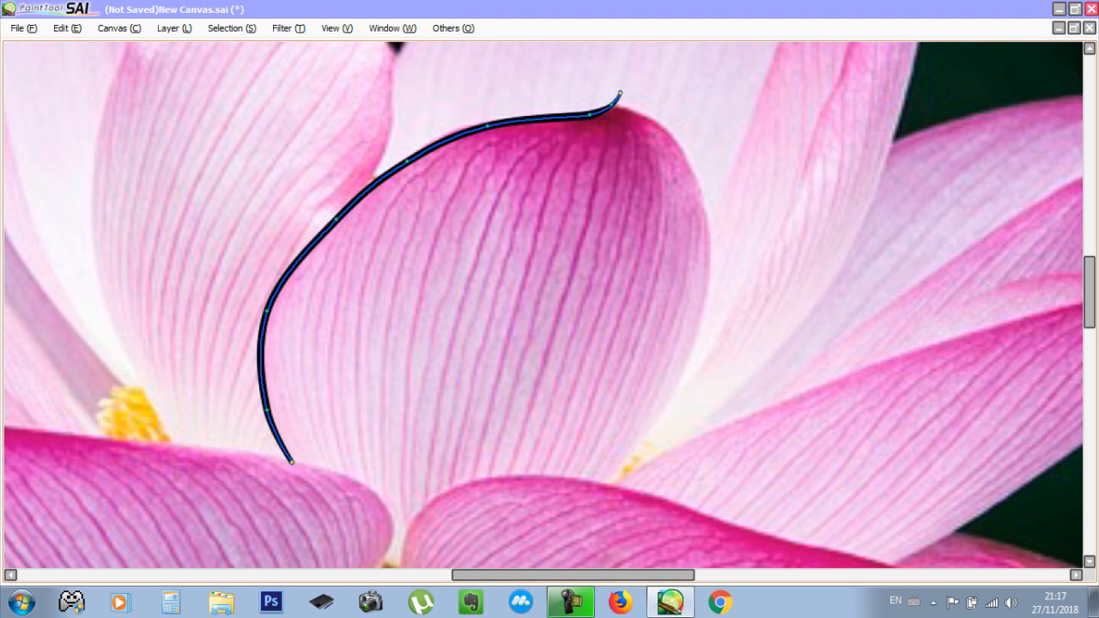
# Add a stray control point above the petal, undo it, and step back and forward through the latest stroke edits
pyautogui.click(510, 85)
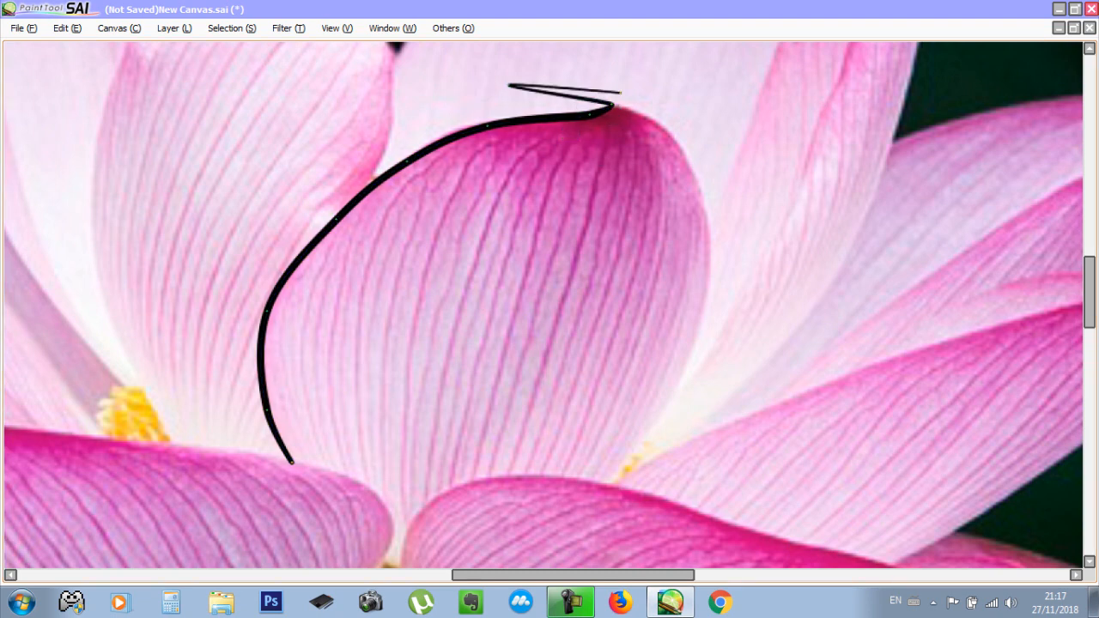
pyautogui.hotkey('ctrl', 'z')
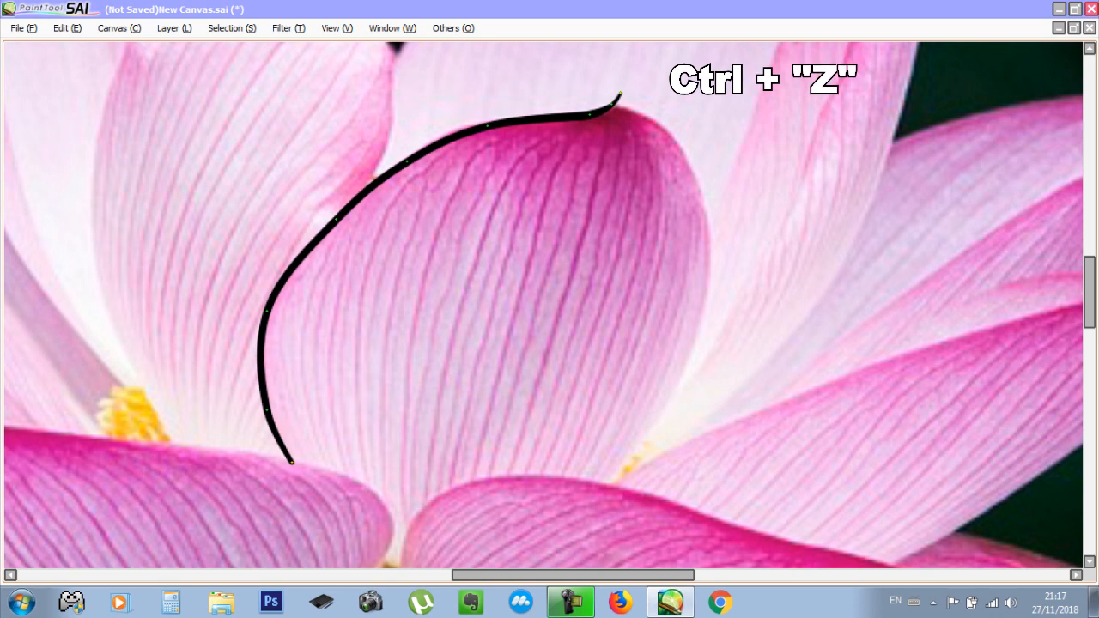
pyautogui.hotkey('ctrl', 'z')
pyautogui.hotkey('ctrl', 'z')
pyautogui.hotkey('ctrl', 'z')
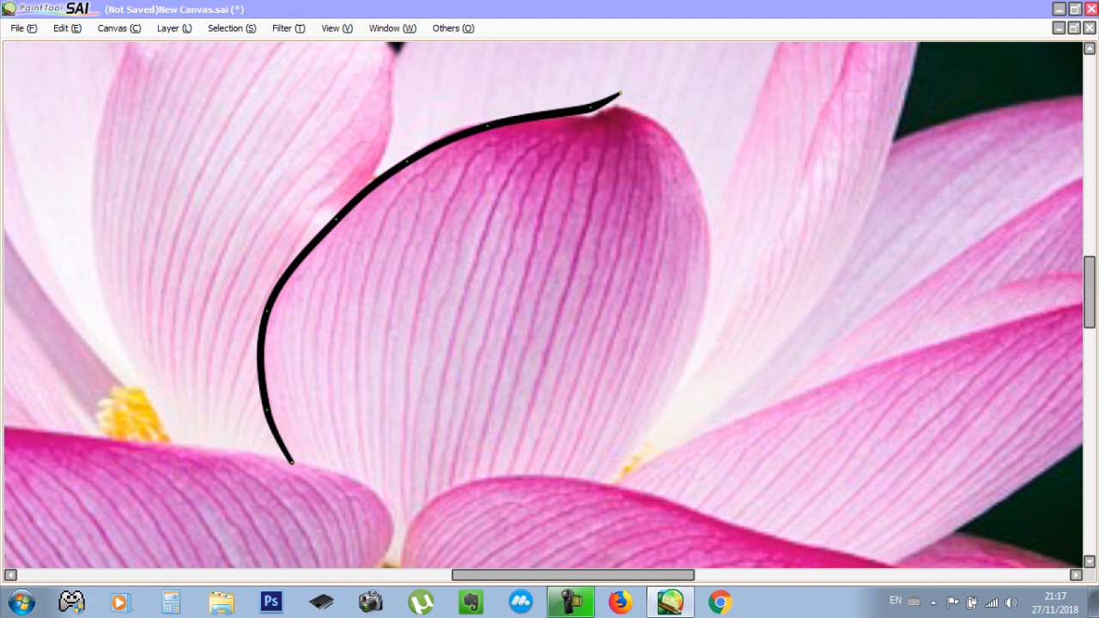
pyautogui.hotkey('ctrl', 'y')
pyautogui.hotkey('ctrl', 'y')
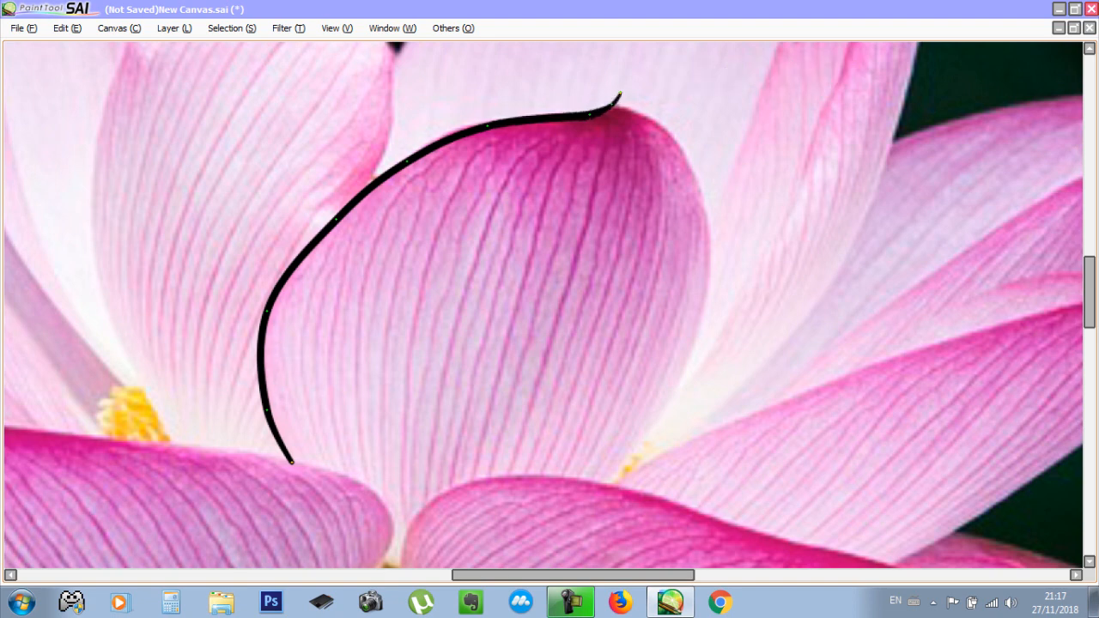
# Nudge a control point on the left-edge stroke and trace the petal's right edge from tip to base
pyautogui.moveTo(336, 219); pyautogui.dragTo(333, 218)
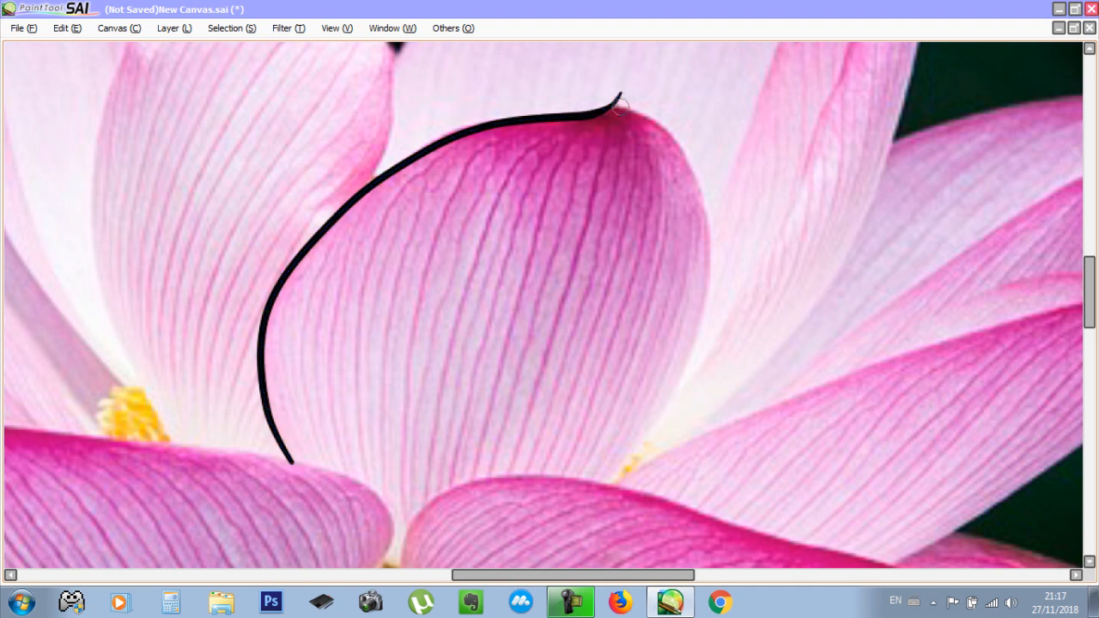
pyautogui.moveTo(618, 104)
pyautogui.mouseDown()
pyautogui.moveTo(691, 197)
pyautogui.moveTo(533, 467)
pyautogui.mouseUp()
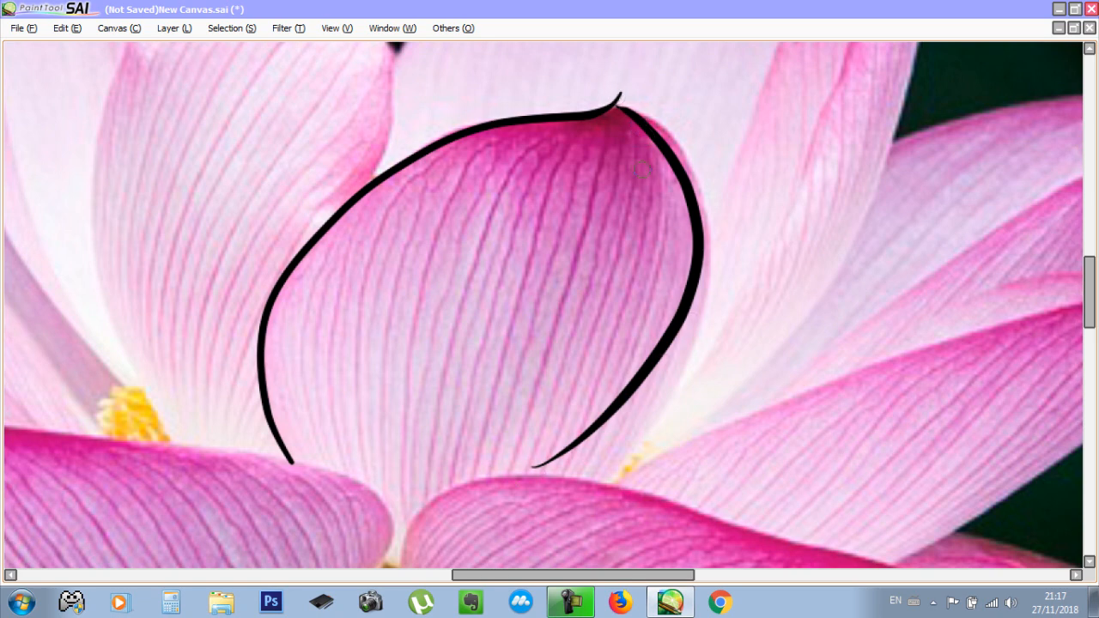
# Try moving the lower control points of the right-edge stroke outward one by one, and undo those moves
pyautogui.press('ctrl')
pyautogui.moveTo(544, 464); pyautogui.dragTo(610, 483)
pyautogui.moveTo(578, 440); pyautogui.dragTo(633, 455)
pyautogui.moveTo(623, 395); pyautogui.dragTo(659, 409)
pyautogui.moveTo(667, 339); pyautogui.dragTo(677, 346)
pyautogui.hotkey('ctrl', 'z')
pyautogui.hotkey('ctrl', 'z')
pyautogui.hotkey('ctrl', 'z')
pyautogui.hotkey('ctrl', 'z')
# Stretch the right-edge stroke's lower end to the petal base and adjust its outer curve to match the petal edge
pyautogui.press('shift')
pyautogui.moveTo(532, 467); pyautogui.dragTo(603, 483)
pyautogui.moveTo(723, 230); pyautogui.dragTo(721, 230)
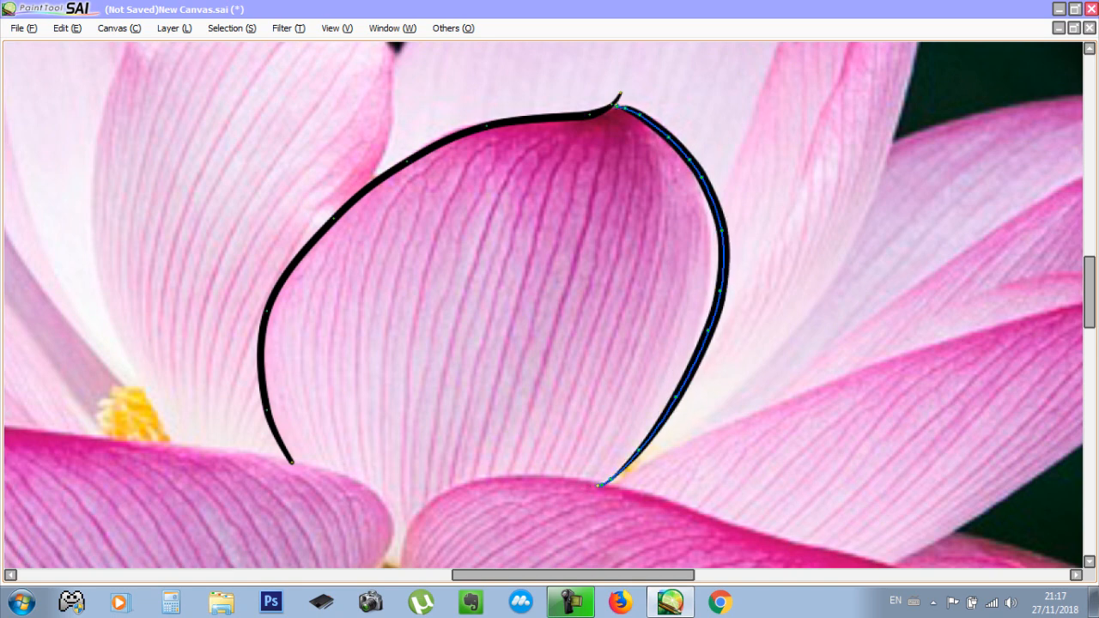
pyautogui.moveTo(721, 232); pyautogui.dragTo(710, 238)
# Adjust the upper control points of the left-edge stroke so its end meets the right-edge stroke at the petal tip
pyautogui.moveTo(590, 114); pyautogui.dragTo(583, 134)
pyautogui.moveTo(620, 93); pyautogui.dragTo(584, 117)
pyautogui.moveTo(481, 137); pyautogui.dragTo(482, 128)
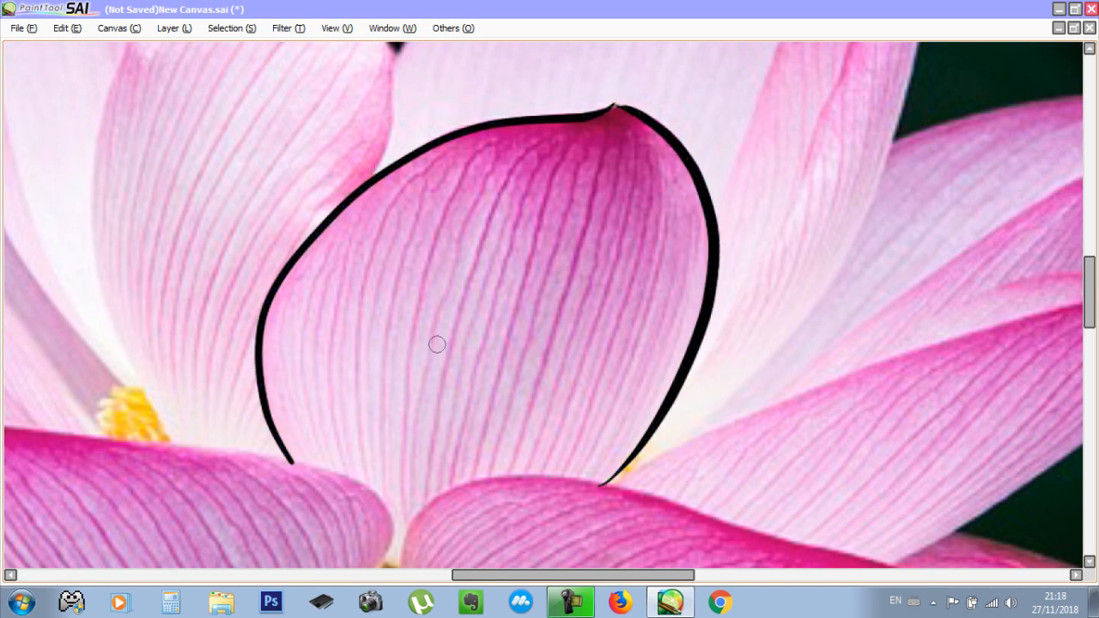
# Trace the ruffled-top petal behind the front petal, from the front petal's edge over the wavy tip and down to the base
pyautogui.scroll(-1, 437, 344)
pyautogui.moveTo(437, 345)
pyautogui.mouseDown()
pyautogui.moveTo(617, 376)
pyautogui.moveTo(603, 336)
pyautogui.mouseUp()
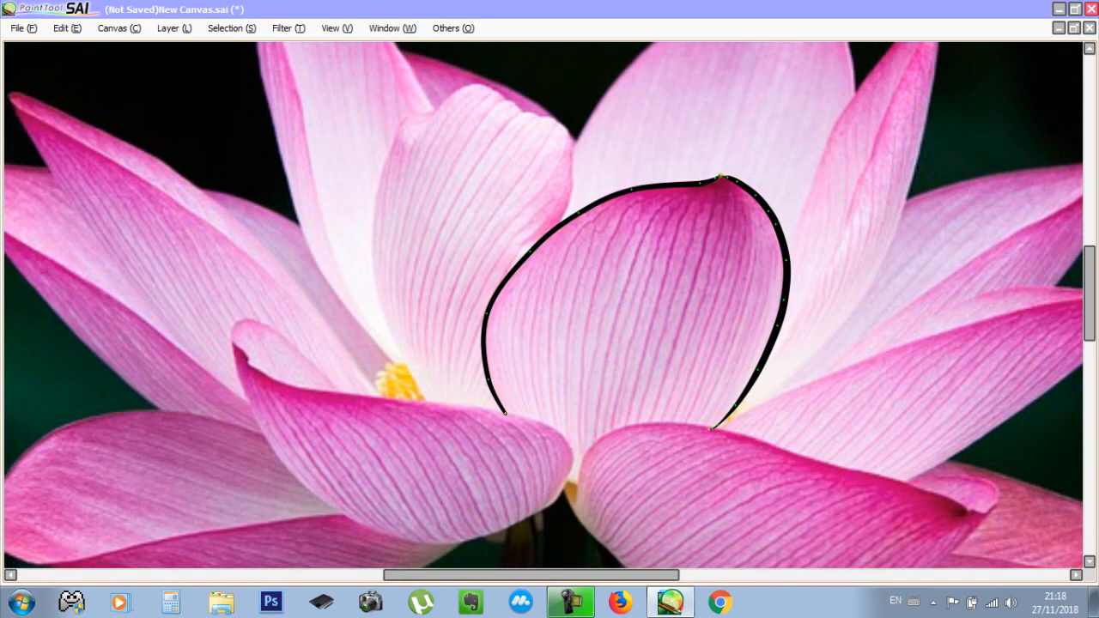
pyautogui.moveTo(552, 231)
pyautogui.mouseDown()
pyautogui.moveTo(575, 190)
pyautogui.moveTo(571, 128)
pyautogui.moveTo(486, 88)
pyautogui.moveTo(410, 116)
pyautogui.moveTo(365, 257)
pyautogui.moveTo(471, 393)
pyautogui.mouseUp()
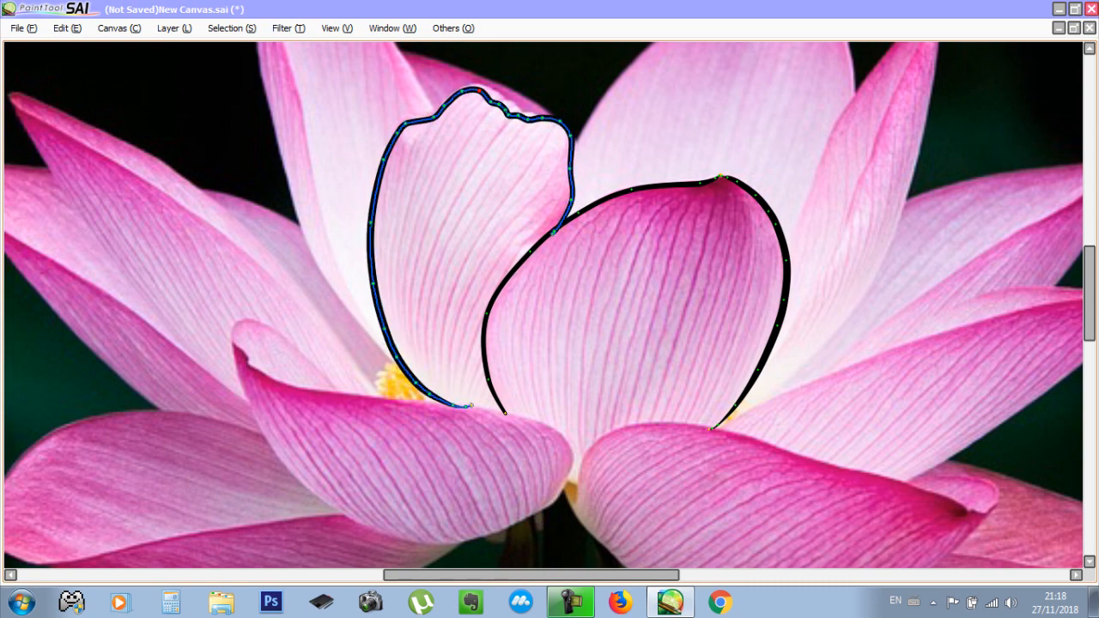
# Trace the fold line of the long petal to the right of the front petal and extend its end to the petal tip
pyautogui.moveTo(792, 370); pyautogui.dragTo(554, 321)
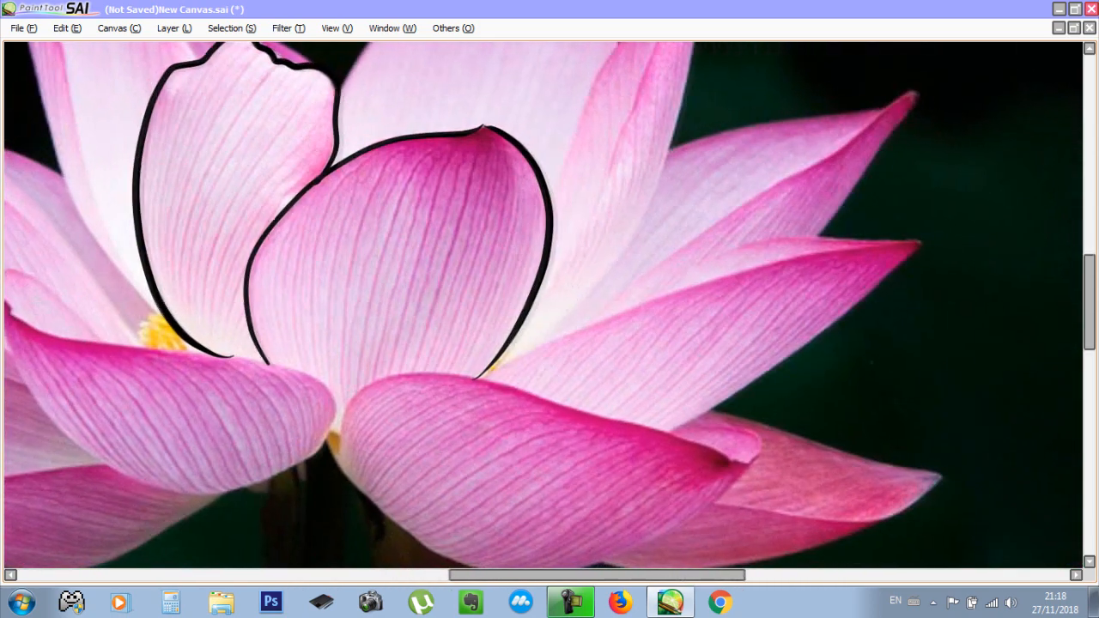
pyautogui.moveTo(486, 376); pyautogui.dragTo(891, 232)
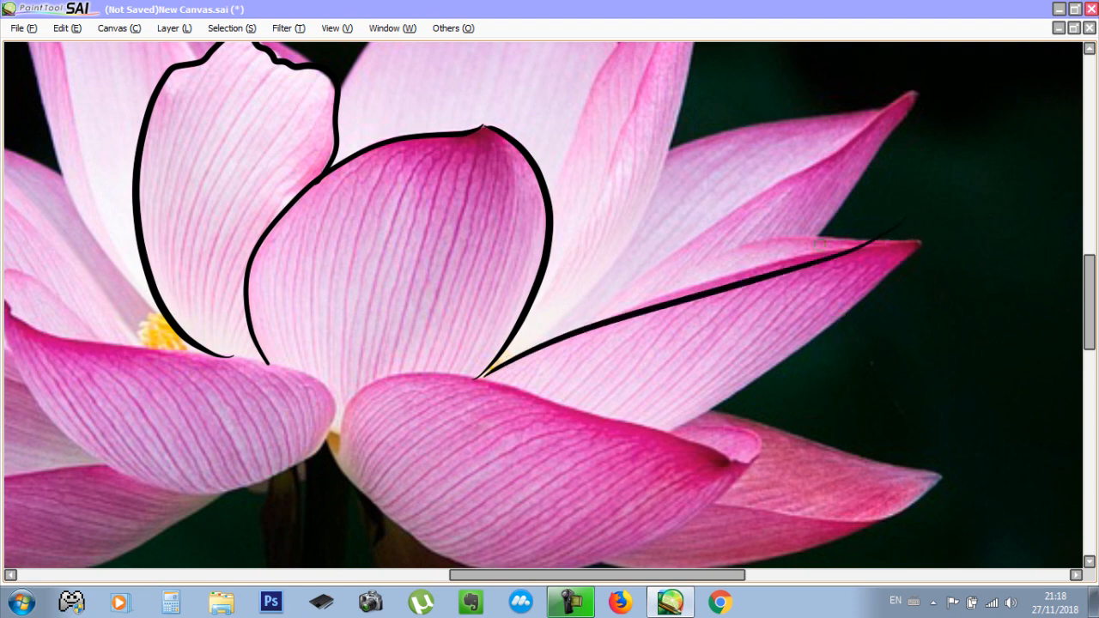
pyautogui.keyDown('ctrl'); pyautogui.keyDown('alt'); pyautogui.click(908, 214); pyautogui.keyUp('alt'); pyautogui.keyUp('ctrl')
pyautogui.moveTo(852, 250); pyautogui.dragTo(919, 241)
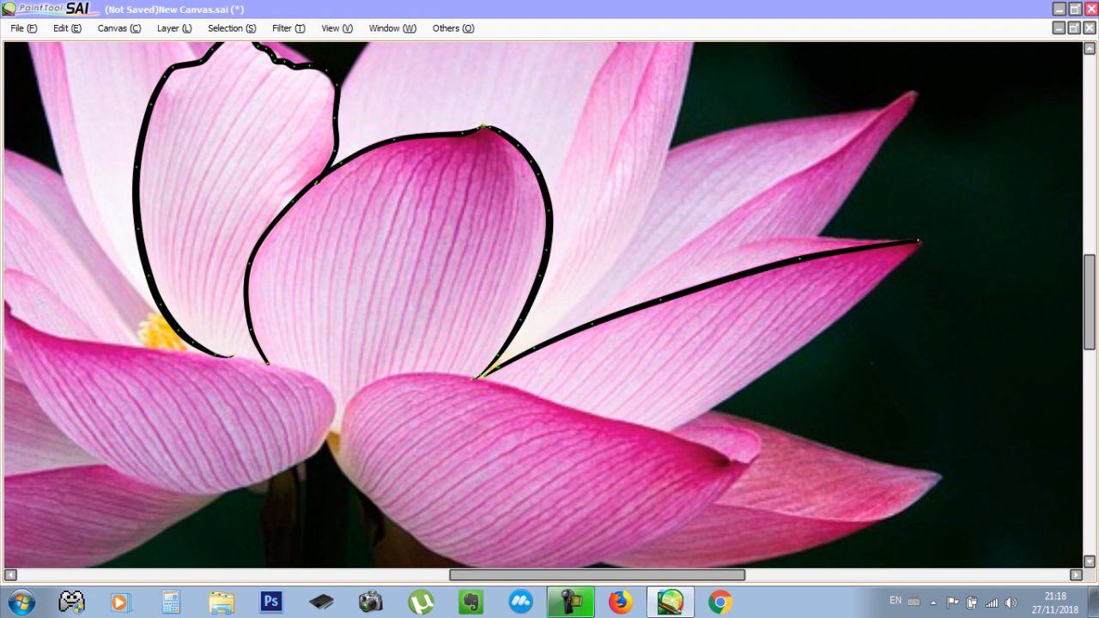
pyautogui.doubleClick(919, 242)
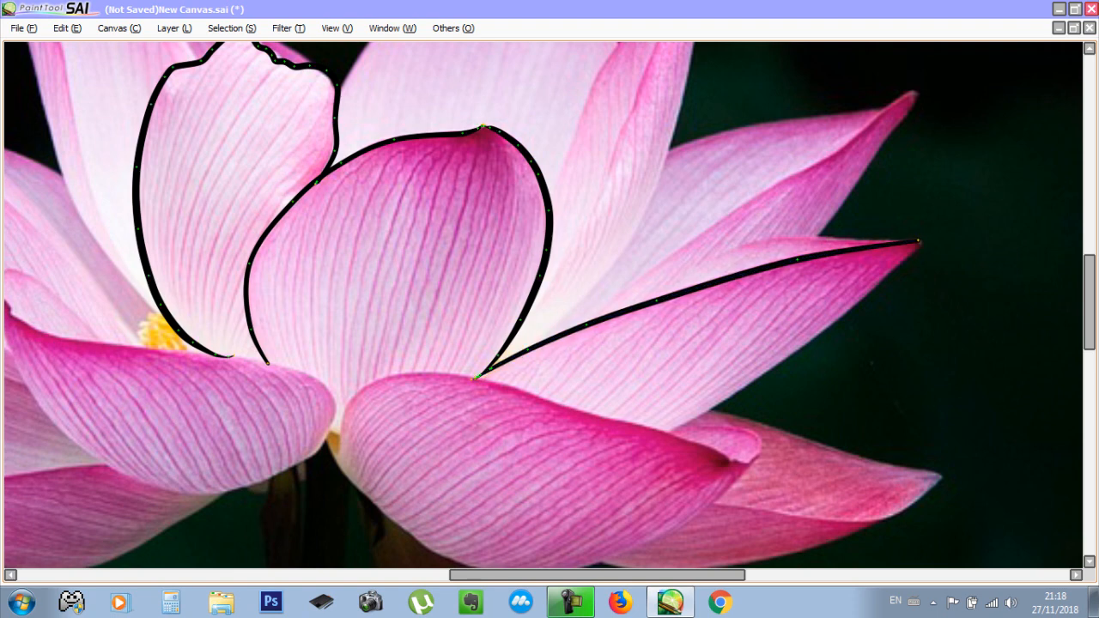
# Trace the folded upper edge of the long right petal and its lower edge from the tip to the base
pyautogui.moveTo(592, 321)
pyautogui.mouseDown()
pyautogui.moveTo(799, 247)
pyautogui.moveTo(923, 240)
pyautogui.moveTo(877, 239)
pyautogui.mouseUp()
pyautogui.click(919, 241)
pyautogui.click(868, 291)
pyautogui.click(843, 315)
pyautogui.click(700, 417)
pyautogui.doubleClick(666, 438)
# Lower the opacity of the photo layer Layer2 to 66% and make the Linework layer active again
pyautogui.moveTo(926, 96); pyautogui.dragTo(818, 178)
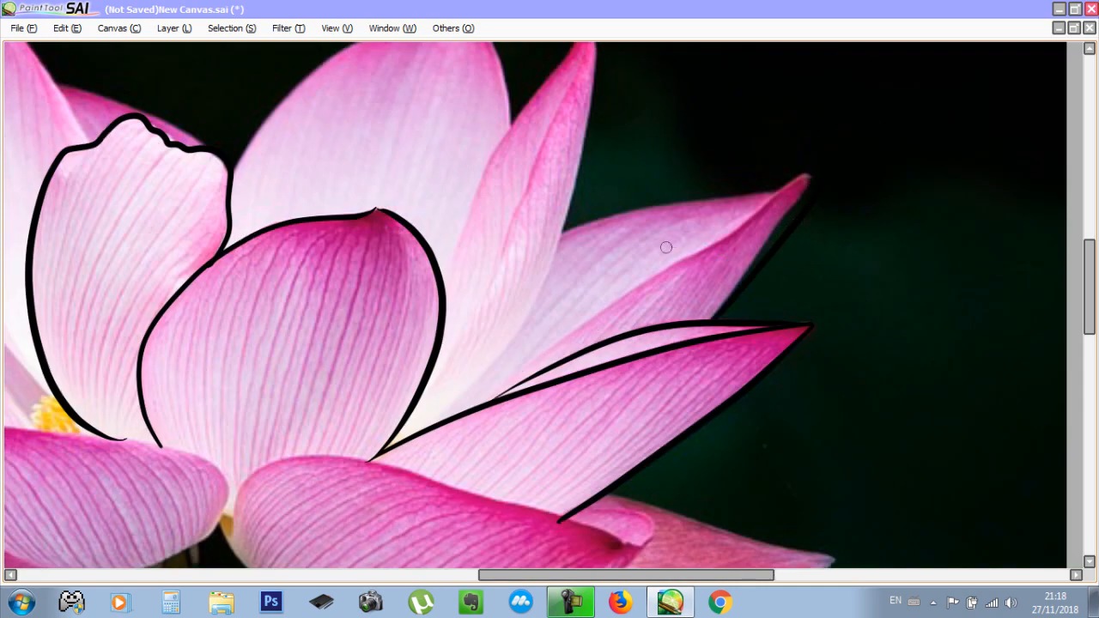
pyautogui.press('Tab')
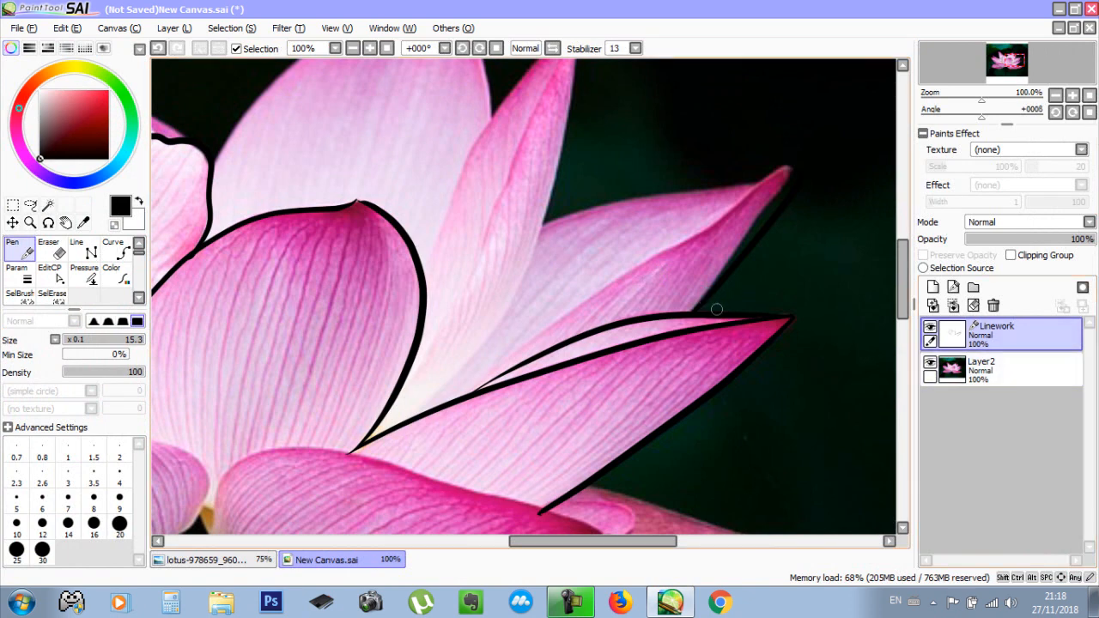
pyautogui.click(996, 369)
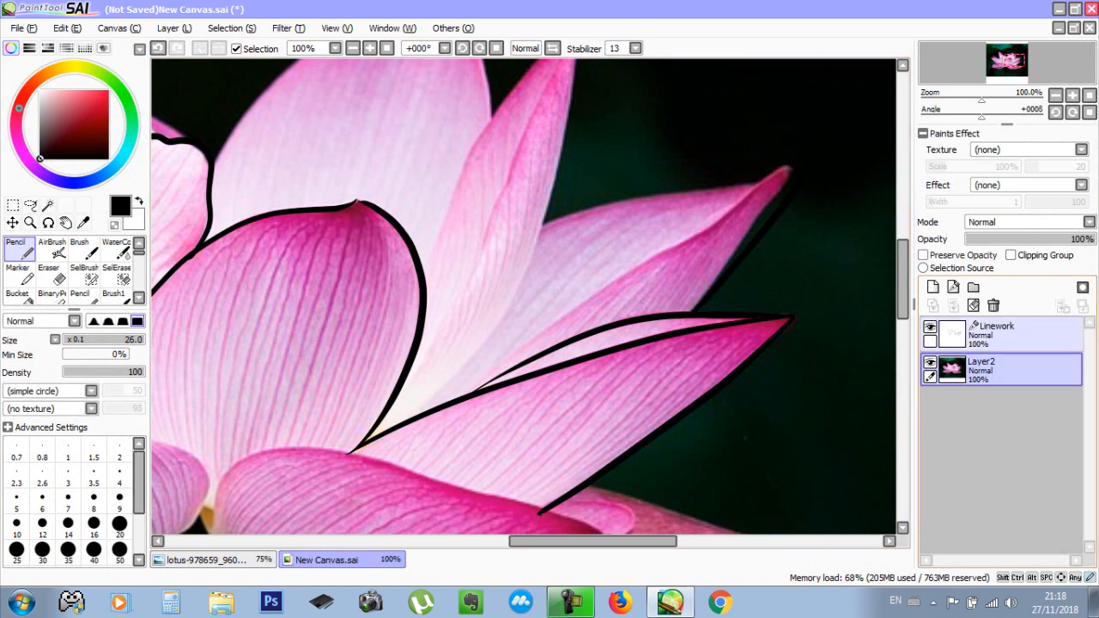
pyautogui.click(995, 334)
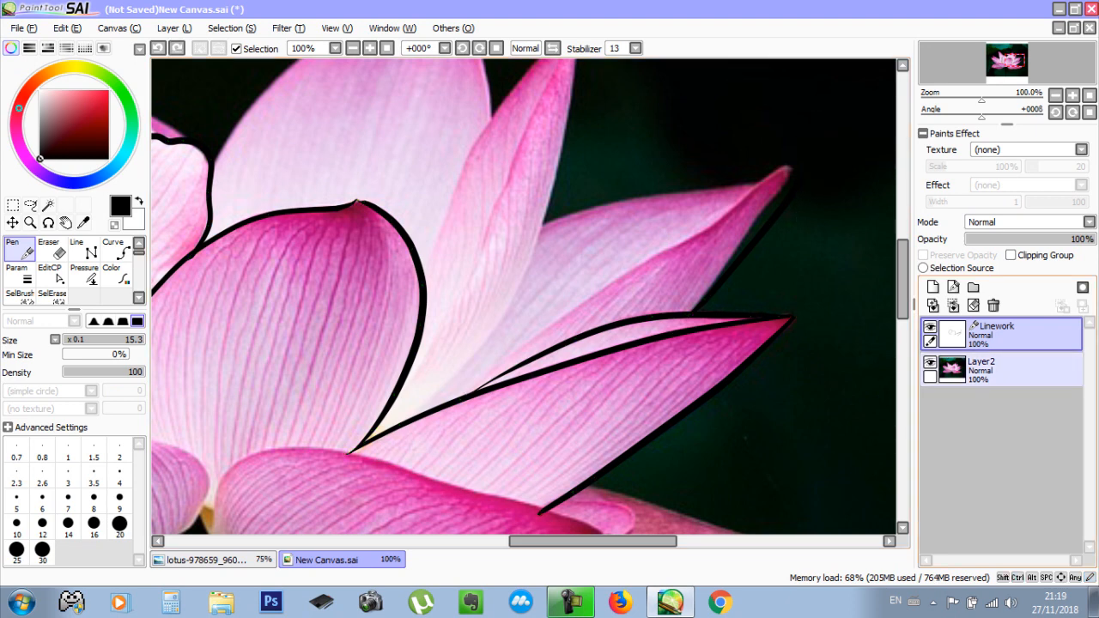
pyautogui.click(996, 369)
pyautogui.moveTo(1090, 239); pyautogui.dragTo(1049, 238)
pyautogui.click(1018, 335)
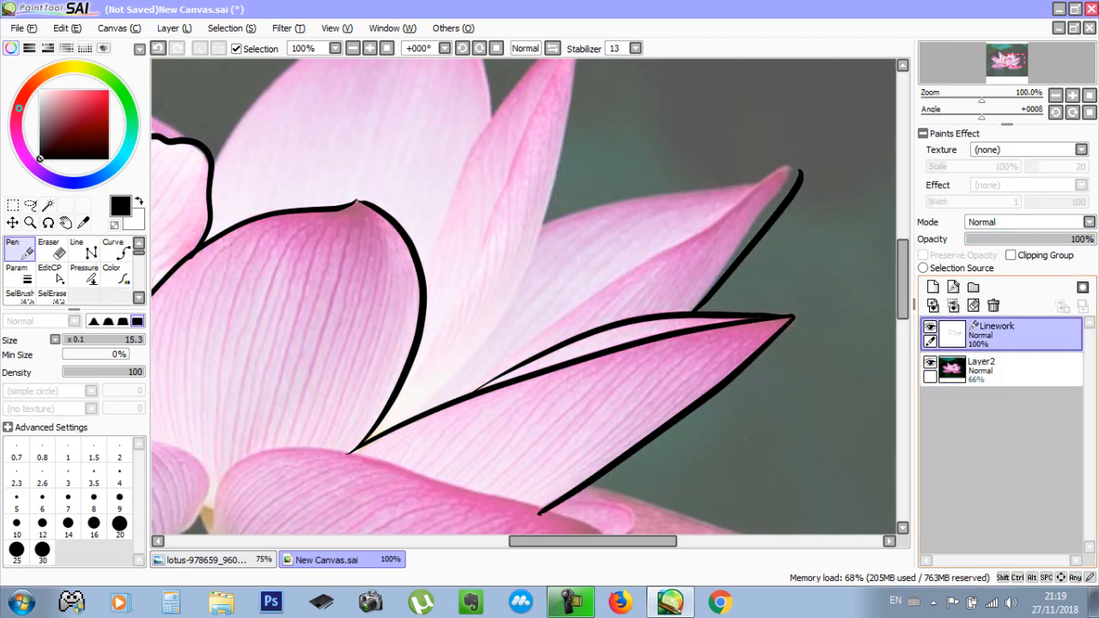
# Trace the fold and upper edge of the upper-right petal, plus the edges and fold of the narrow upright petal beside it
pyautogui.moveTo(800, 170)
pyautogui.mouseDown()
pyautogui.moveTo(785, 169)
pyautogui.moveTo(780, 150)
pyautogui.moveTo(421, 394)
pyautogui.mouseUp()
pyautogui.moveTo(778, 148)
pyautogui.mouseDown()
pyautogui.moveTo(513, 223)
pyautogui.moveTo(510, 339)
pyautogui.mouseUp()
pyautogui.moveTo(391, 403)
pyautogui.mouseDown()
pyautogui.moveTo(542, 101)
pyautogui.moveTo(346, 481)
pyautogui.moveTo(392, 455)
pyautogui.mouseUp()
pyautogui.moveTo(544, 103); pyautogui.dragTo(433, 506)
pyautogui.moveTo(434, 507)
pyautogui.mouseDown()
pyautogui.moveTo(450, 350)
pyautogui.moveTo(485, 308)
pyautogui.mouseUp()
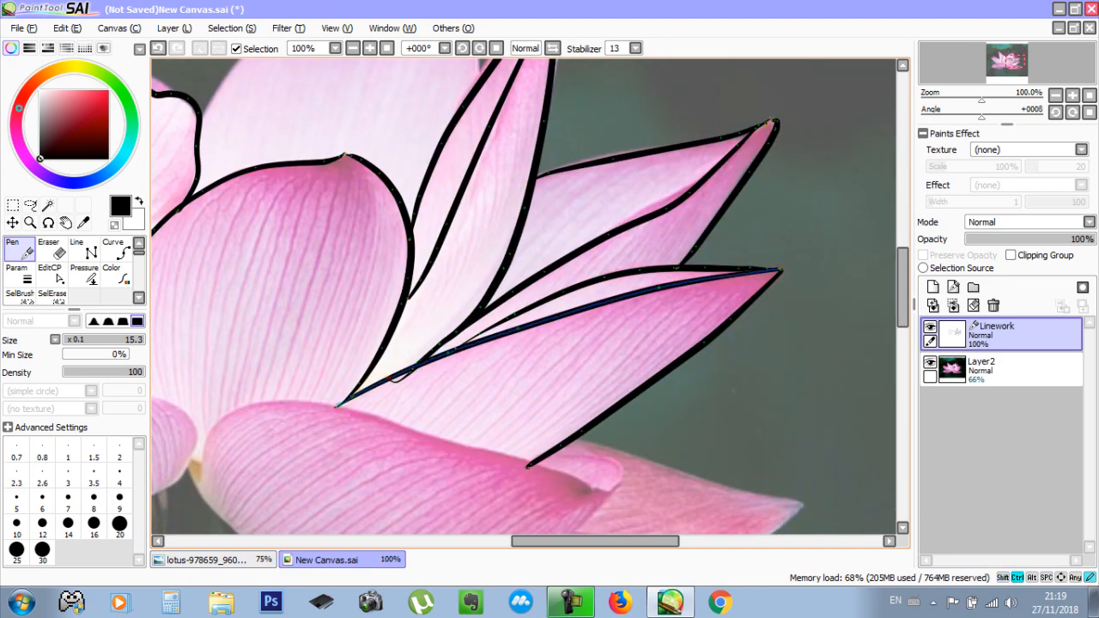
# Trace the broad back petal's outline and the small petal showing behind the ruffled one
pyautogui.moveTo(516, 193)
pyautogui.mouseDown()
pyautogui.moveTo(538, 305)
pyautogui.moveTo(518, 443)
pyautogui.moveTo(586, 436)
pyautogui.mouseUp()
pyautogui.press('Tab')
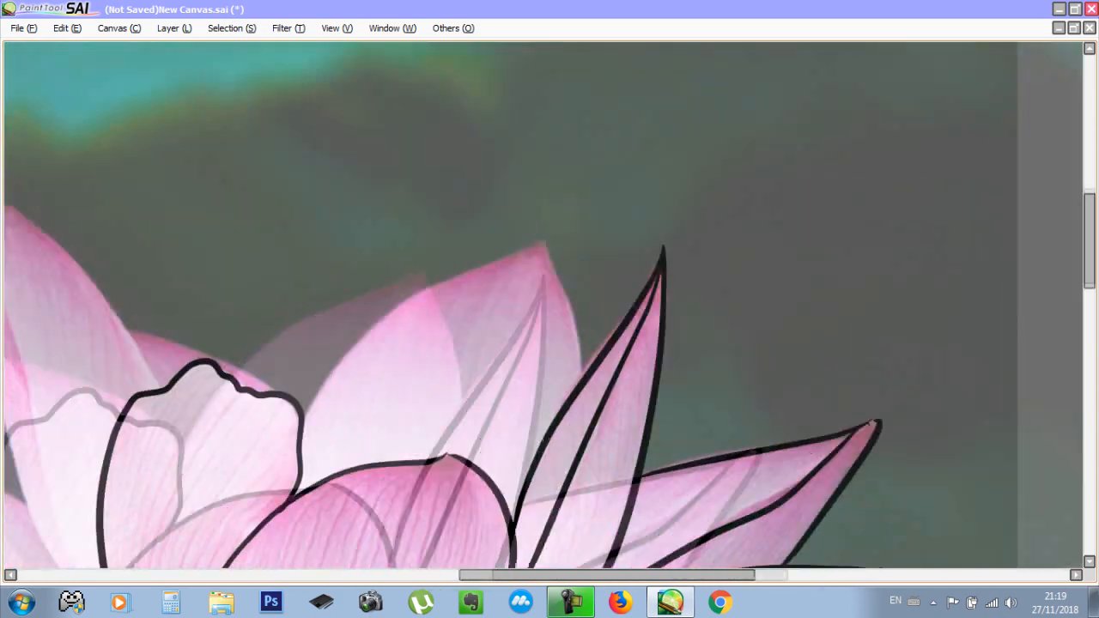
pyautogui.moveTo(395, 412); pyautogui.dragTo(420, 364)
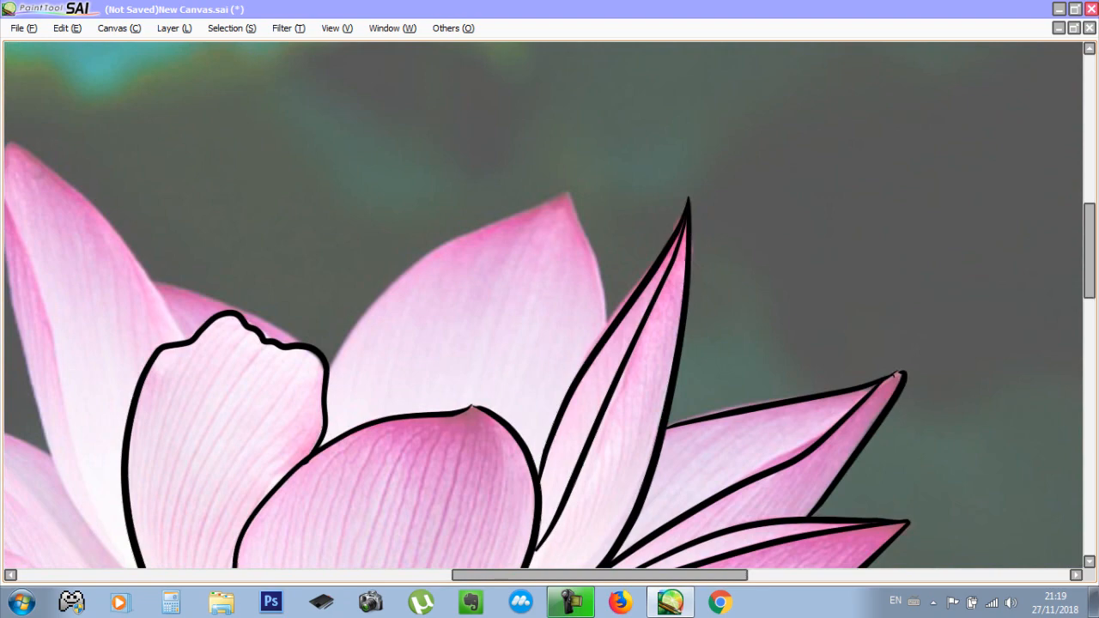
pyautogui.moveTo(512, 292); pyautogui.dragTo(521, 250)
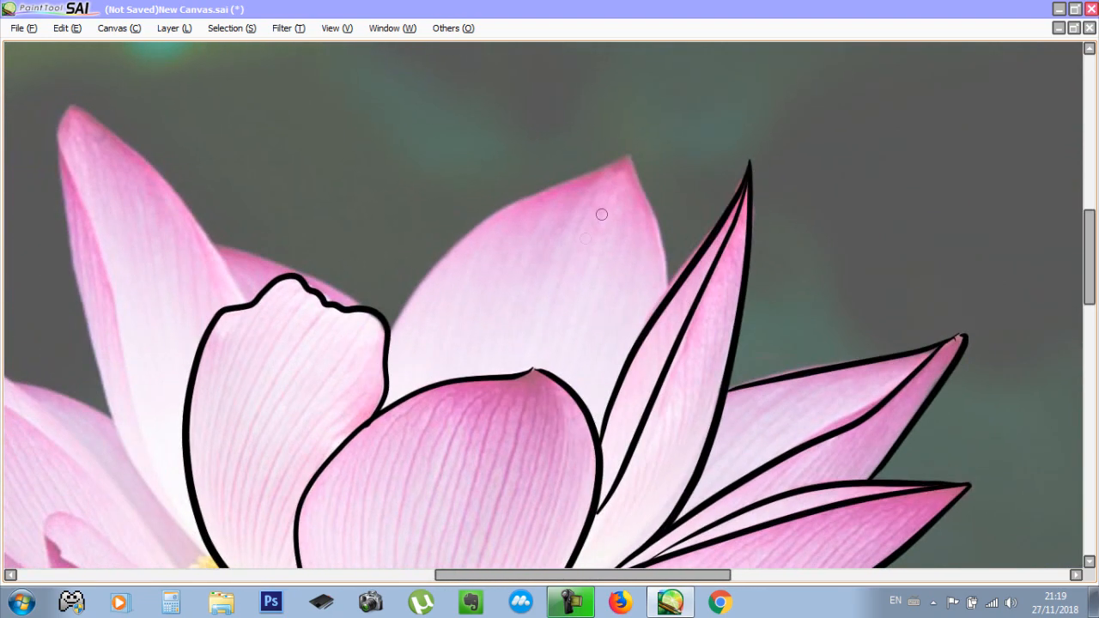
pyautogui.moveTo(390, 332)
pyautogui.mouseDown()
pyautogui.moveTo(625, 142)
pyautogui.moveTo(631, 155)
pyautogui.mouseUp()
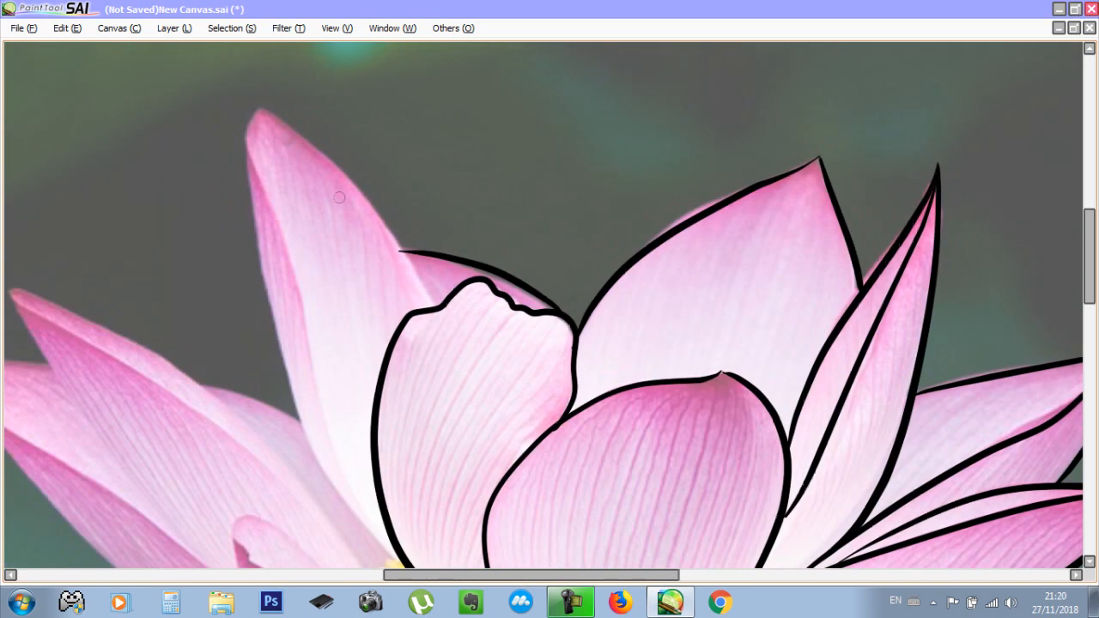
# Trace the tall left petal's right edge, inner fold line and left edge from its tip to its base
pyautogui.moveTo(259, 106); pyautogui.dragTo(433, 306)
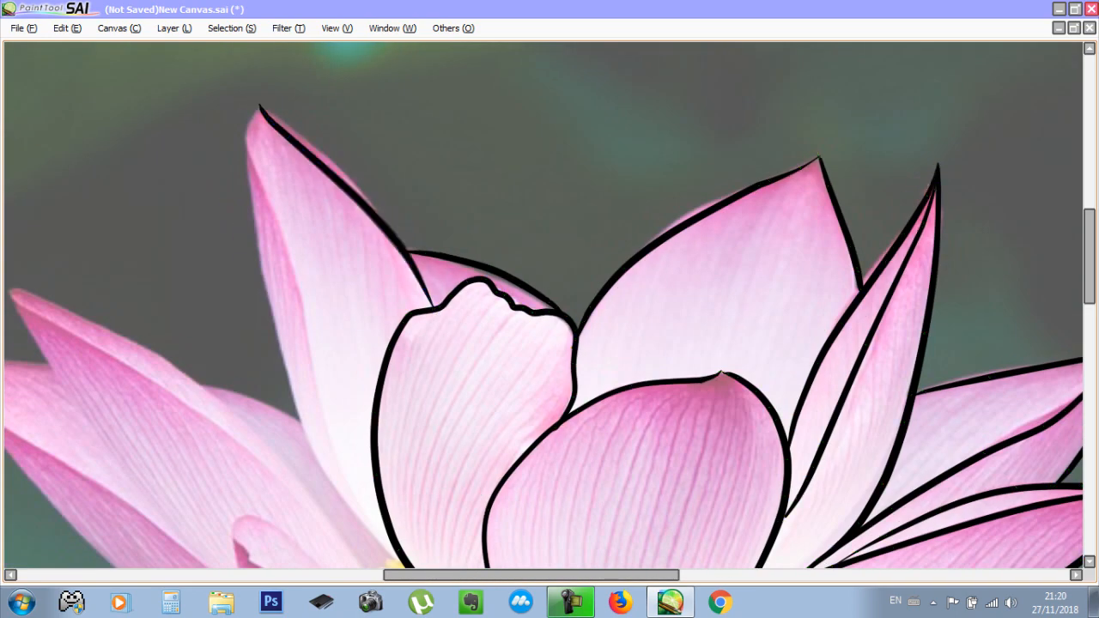
pyautogui.moveTo(258, 108); pyautogui.dragTo(319, 429)
pyautogui.moveTo(320, 429); pyautogui.dragTo(334, 511)
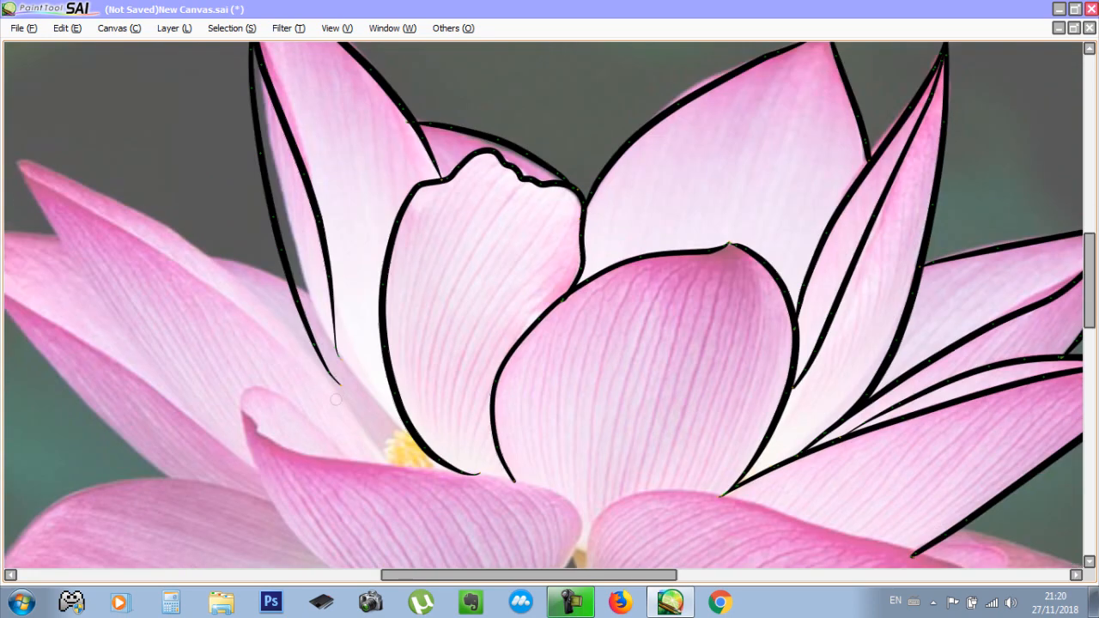
pyautogui.moveTo(258, 52); pyautogui.dragTo(404, 434)
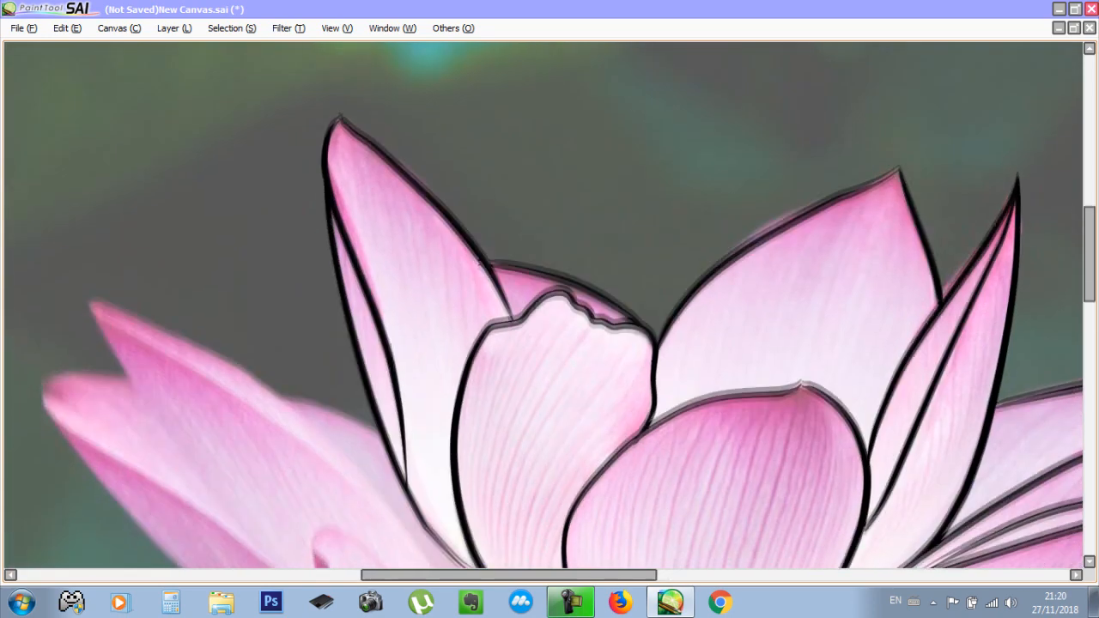
pyautogui.moveTo(327, 124); pyautogui.dragTo(412, 506)
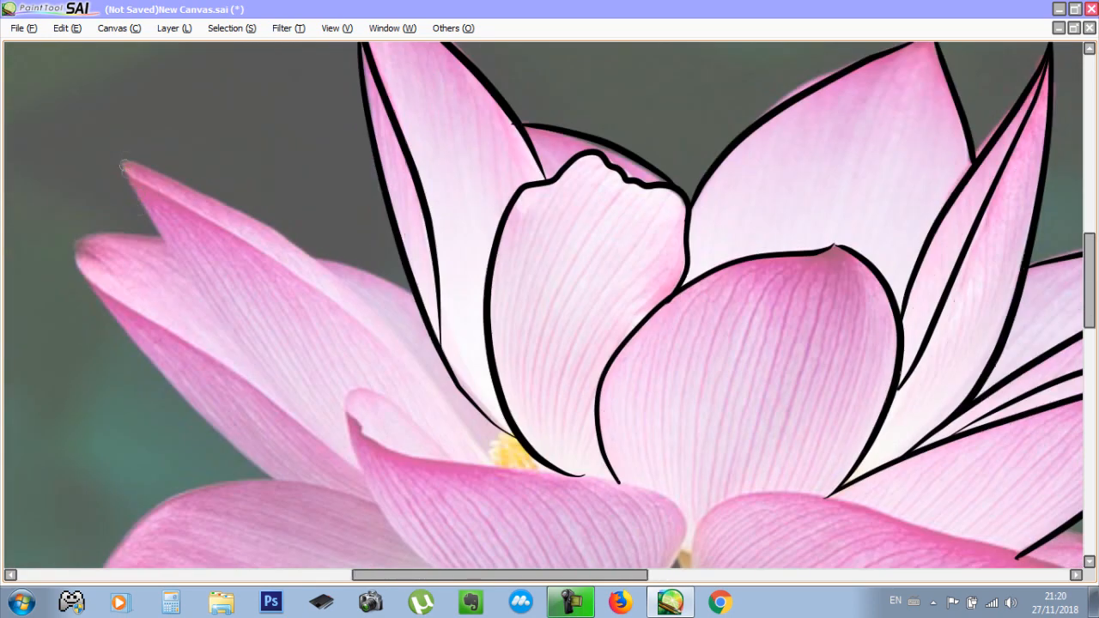
# Trace the pointed left petal's lower edge and its fold line in two separate strokes, undoing the unwanted attempts
pyautogui.moveTo(127, 157)
pyautogui.mouseDown()
pyautogui.moveTo(285, 418)
pyautogui.moveTo(367, 478)
pyautogui.moveTo(293, 265)
pyautogui.mouseUp()
pyautogui.hotkey('ctrl', 'z')
pyautogui.hotkey('ctrl', 'z')
pyautogui.moveTo(492, 463); pyautogui.dragTo(307, 277)
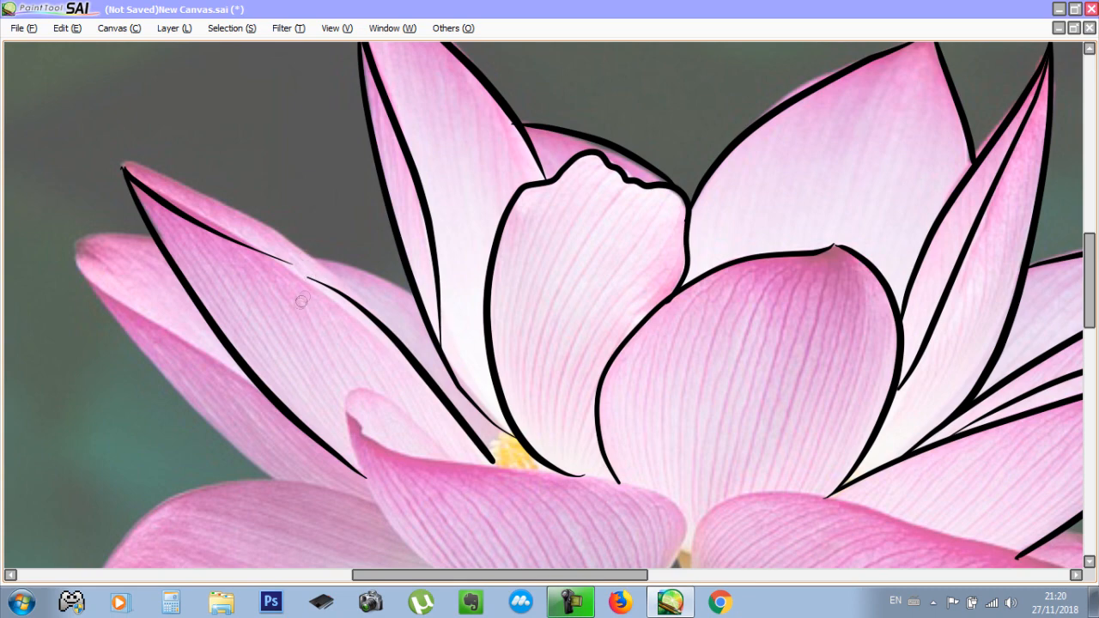
# Try to close the gap between the two fold-line strokes by moving their control points, and undo those moves
pyautogui.scroll(2, 286, 315)
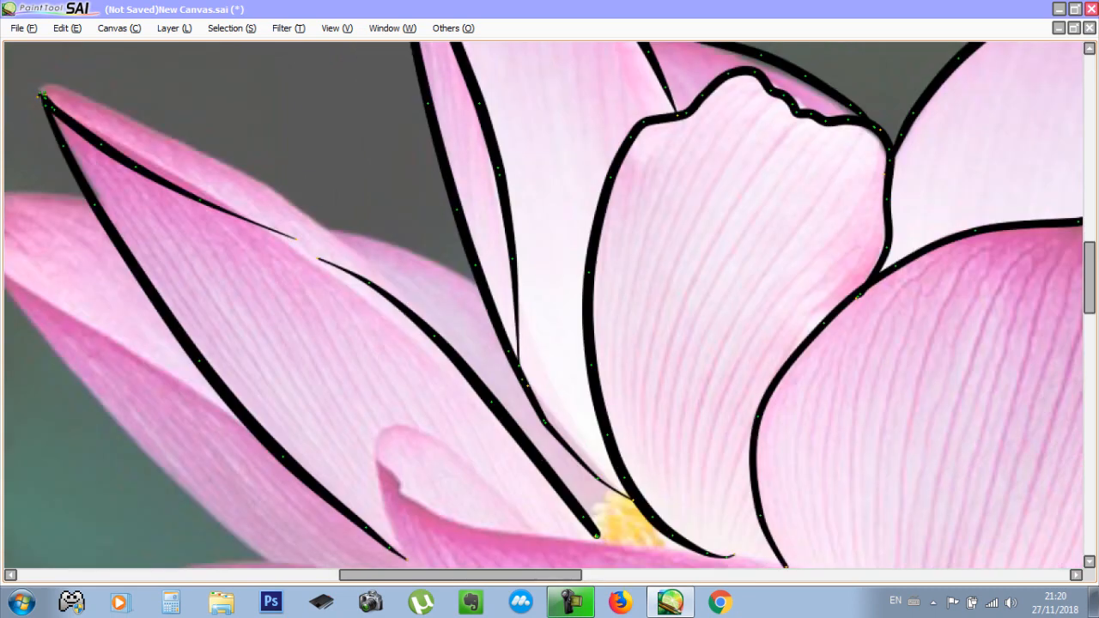
pyautogui.moveTo(319, 206); pyautogui.dragTo(506, 263)
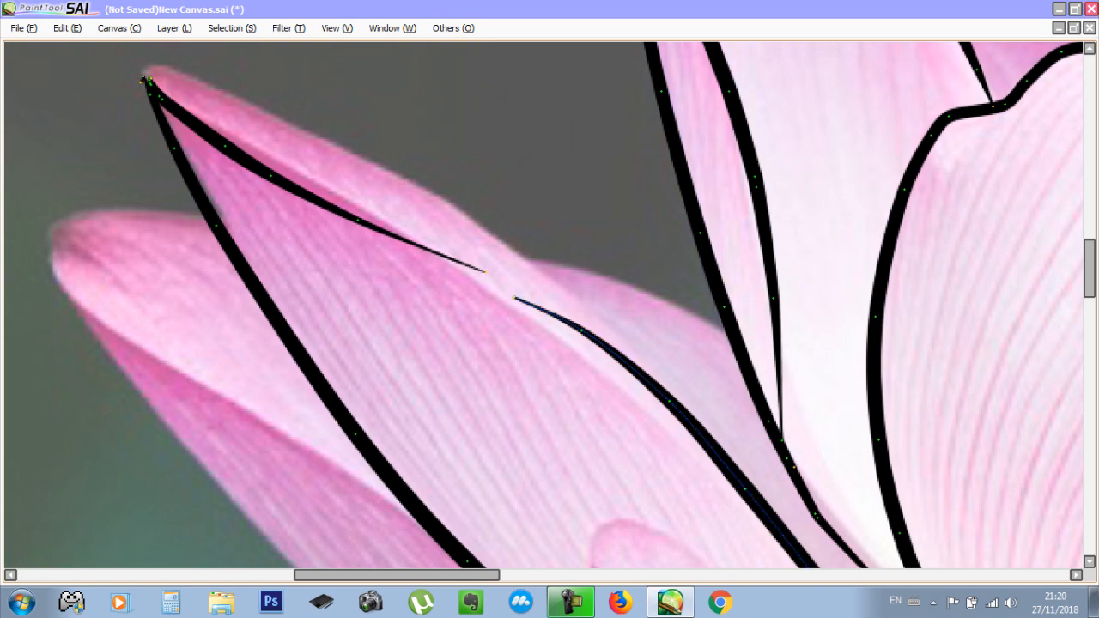
pyautogui.moveTo(513, 298); pyautogui.dragTo(380, 229)
pyautogui.moveTo(485, 272)
pyautogui.mouseDown()
pyautogui.moveTo(518, 310)
pyautogui.moveTo(547, 312)
pyautogui.moveTo(565, 339)
pyautogui.mouseUp()
pyautogui.moveTo(668, 398); pyautogui.dragTo(663, 410)
pyautogui.moveTo(546, 311); pyautogui.dragTo(570, 347)
pyautogui.moveTo(380, 229); pyautogui.dragTo(375, 232)
pyautogui.hotkey('ctrl', 'z')
pyautogui.hotkey('ctrl', 'z')
pyautogui.hotkey('ctrl', 'z')
pyautogui.hotkey('ctrl', 'z')
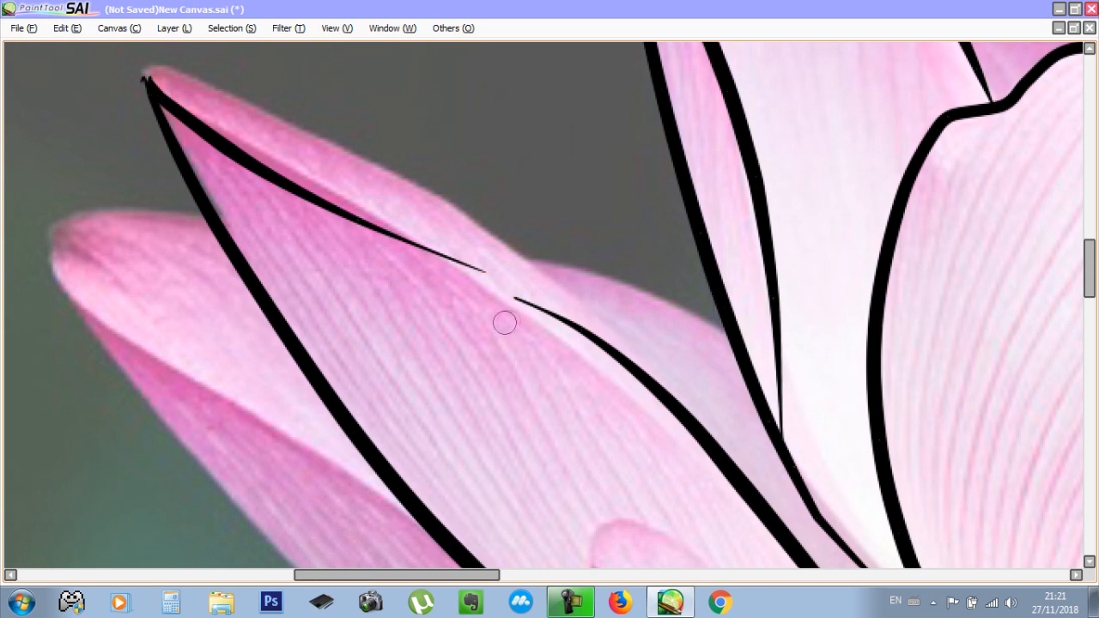
# Connect the two fold-line strokes of the pointed left petal and delete the control points at the joint
pyautogui.hotkey('ctrl', 'shift')
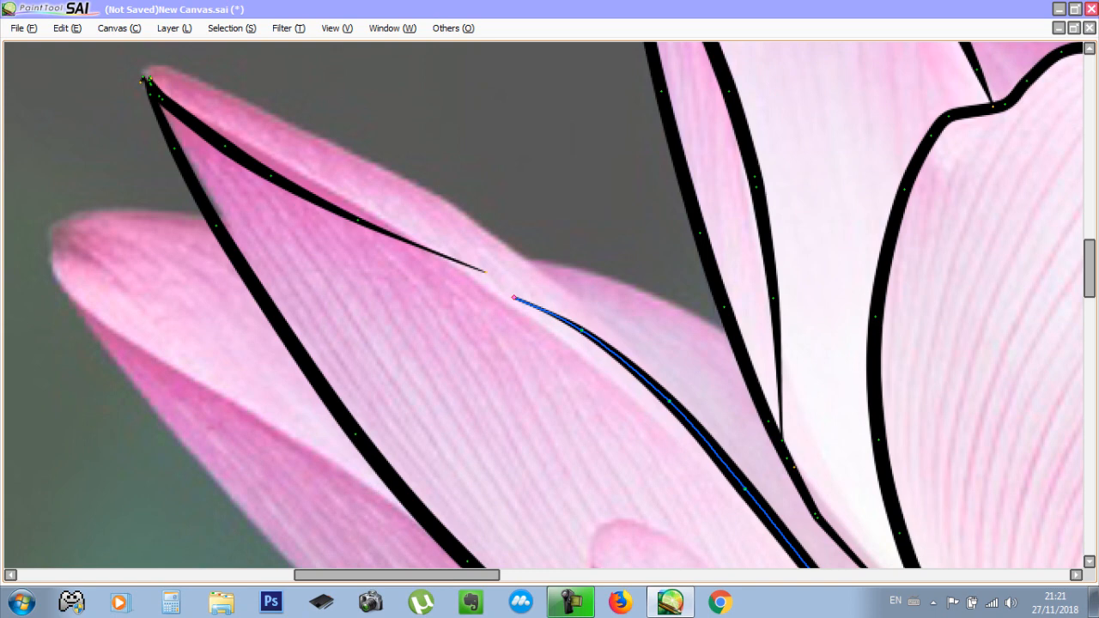
pyautogui.keyDown('ctrl'); pyautogui.keyDown('shift'); pyautogui.click(515, 298); pyautogui.keyUp('shift'); pyautogui.keyUp('ctrl')
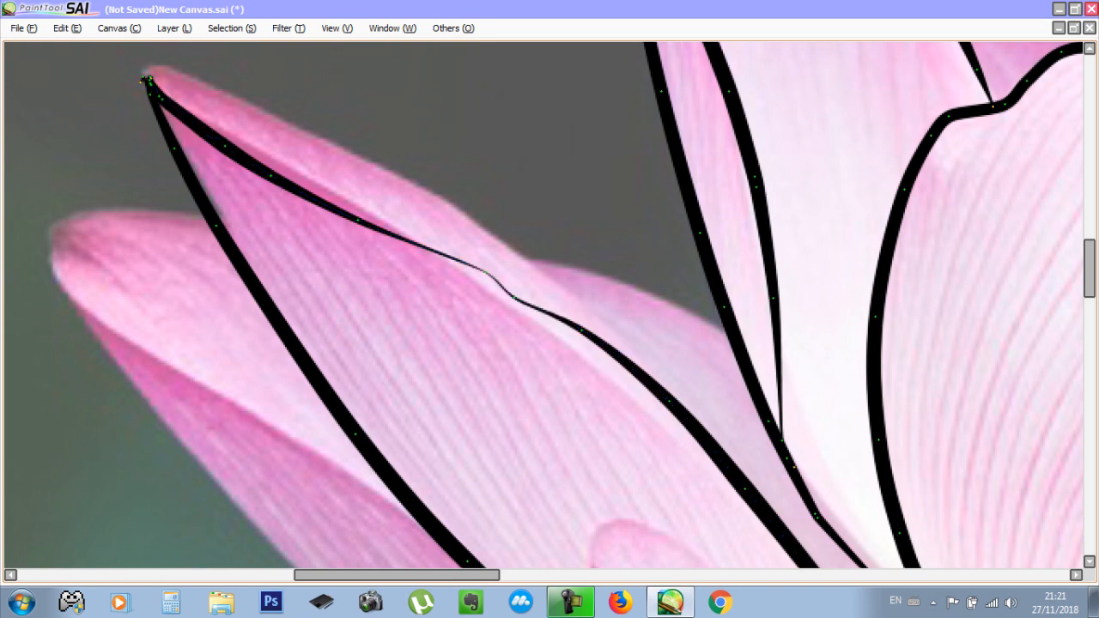
pyautogui.keyDown('ctrl'); pyautogui.keyDown('alt'); pyautogui.click(486, 272); pyautogui.keyUp('alt'); pyautogui.keyUp('ctrl')
pyautogui.keyDown('ctrl'); pyautogui.keyDown('alt'); pyautogui.click(515, 298); pyautogui.keyUp('alt'); pyautogui.keyUp('ctrl')
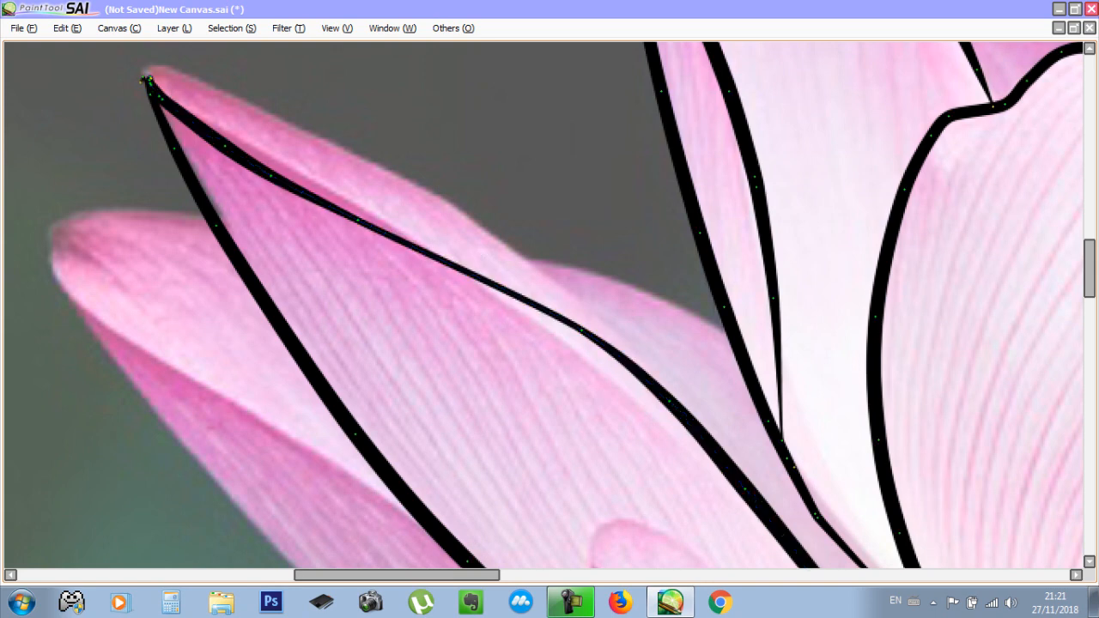
# Delete surplus control points along the joined fold line and reshape its curve to follow the petal fold
pyautogui.keyDown('ctrl'); pyautogui.keyDown('alt'); pyautogui.click(583, 331); pyautogui.keyUp('alt'); pyautogui.keyUp('ctrl')
pyautogui.keyDown('ctrl'); pyautogui.keyDown('alt'); pyautogui.click(670, 401); pyautogui.keyUp('alt'); pyautogui.keyUp('ctrl')
pyautogui.moveTo(568, 351); pyautogui.dragTo(565, 343)
pyautogui.keyDown('ctrl'); pyautogui.keyDown('alt'); pyautogui.click(358, 220); pyautogui.keyUp('alt'); pyautogui.keyUp('ctrl')
pyautogui.moveTo(271, 176); pyautogui.dragTo(282, 174)
# Trace the upper edge of the pointed left petal and the small petal behind it
pyautogui.moveTo(429, 270); pyautogui.dragTo(486, 386)
pyautogui.moveTo(204, 188)
pyautogui.mouseDown()
pyautogui.moveTo(875, 566)
pyautogui.moveTo(632, 401)
pyautogui.mouseUp()
pyautogui.moveTo(414, 210)
pyautogui.mouseDown()
pyautogui.moveTo(408, 263)
pyautogui.moveTo(604, 303)
pyautogui.moveTo(603, 333)
pyautogui.mouseUp()
pyautogui.moveTo(529, 305); pyautogui.dragTo(533, 291)
# Trace the leftmost petal's rounded top edge and its fold line down to the neighbouring petal
pyautogui.scroll(-2, 533, 296)
pyautogui.moveTo(515, 334); pyautogui.dragTo(535, 225)
pyautogui.moveTo(249, 145)
pyautogui.mouseDown()
pyautogui.moveTo(337, 271)
pyautogui.moveTo(505, 359)
pyautogui.mouseUp()
pyautogui.moveTo(357, 285); pyautogui.dragTo(367, 268)
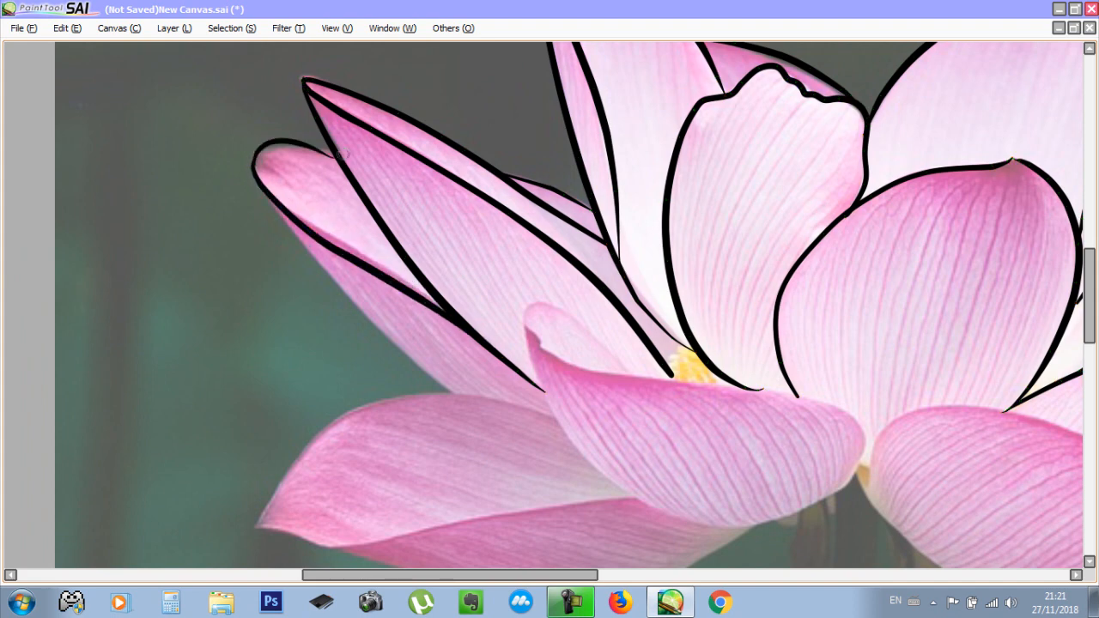
# Trace the leftmost petal's outer lower edge down to its base, adjust the curve and undo the last two changes
pyautogui.moveTo(284, 138); pyautogui.dragTo(284, 150)
pyautogui.moveTo(255, 159); pyautogui.dragTo(540, 410)
pyautogui.moveTo(365, 300); pyautogui.dragTo(348, 302)
pyautogui.moveTo(296, 225); pyautogui.dragTo(290, 230)
pyautogui.hotkey('ctrl', 'z')
pyautogui.hotkey('ctrl', 'z')
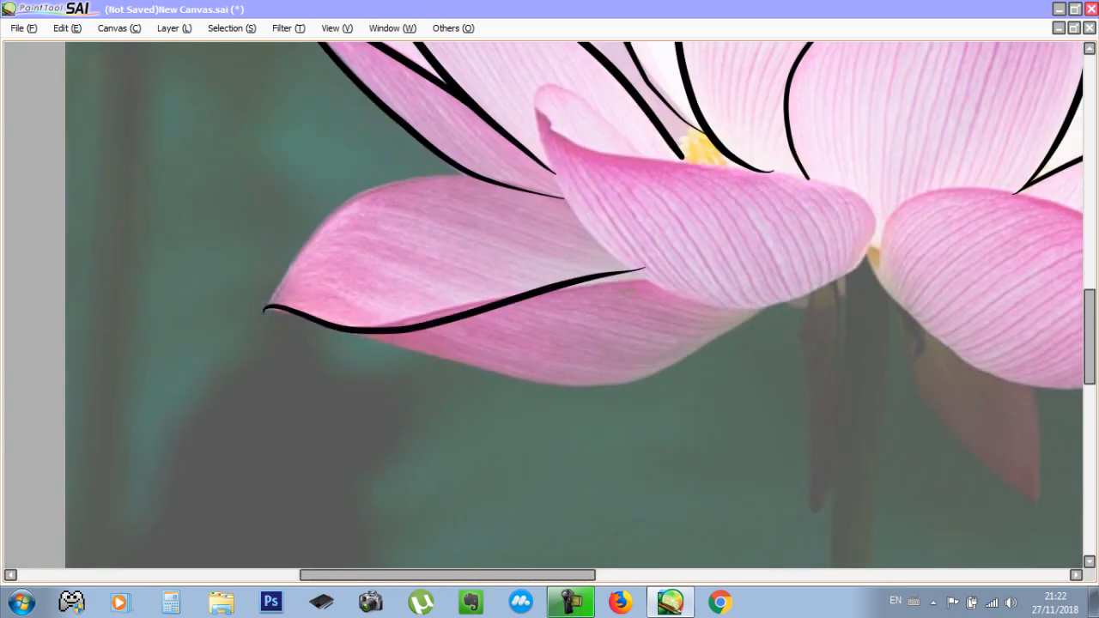
# Adjust the lower-left petal's fold line and trace its upper edge and its lower edge to the base
pyautogui.moveTo(369, 326); pyautogui.dragTo(377, 319)
pyautogui.moveTo(266, 308); pyautogui.dragTo(507, 174)
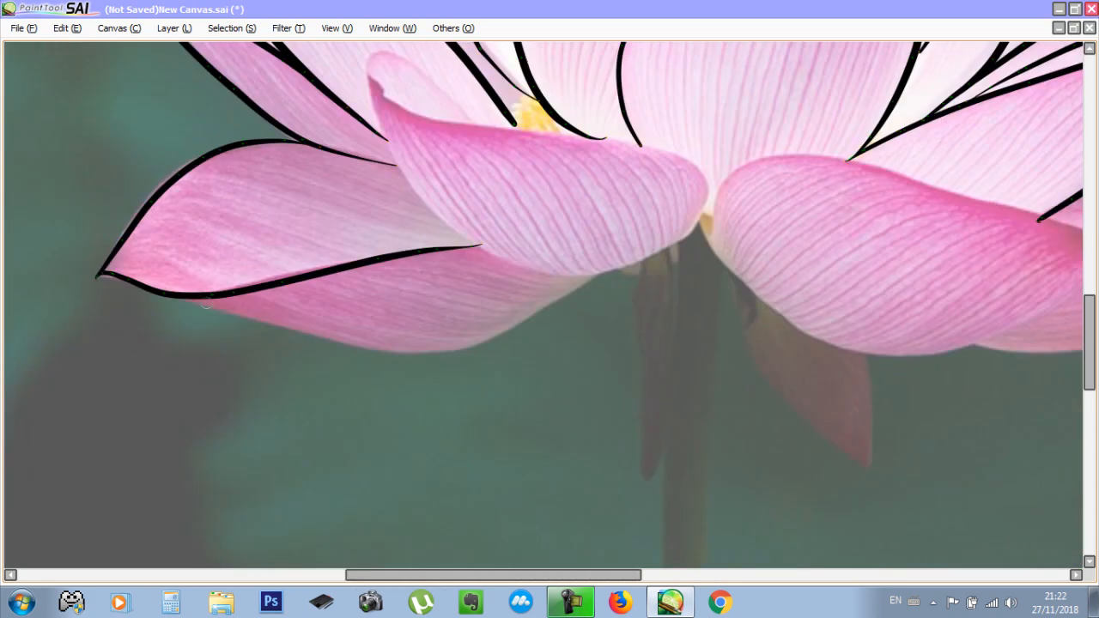
pyautogui.moveTo(189, 296)
pyautogui.mouseDown()
pyautogui.moveTo(507, 308)
pyautogui.moveTo(555, 271)
pyautogui.moveTo(588, 275)
pyautogui.mouseUp()
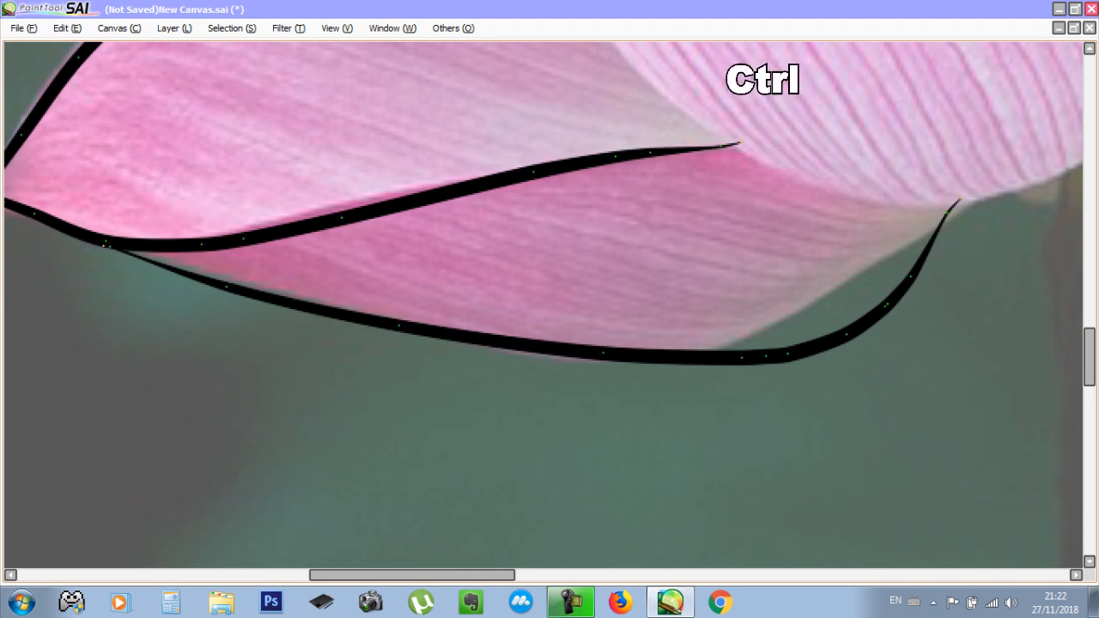
# Move the control points at the inner end of the lower-left petal's bottom stroke inward to match the petal edge
pyautogui.moveTo(936, 400)
pyautogui.mouseDown()
pyautogui.moveTo(804, 258)
pyautogui.moveTo(780, 277)
pyautogui.moveTo(735, 277)
pyautogui.moveTo(767, 257)
pyautogui.moveTo(817, 266)
pyautogui.moveTo(824, 240)
pyautogui.moveTo(817, 251)
pyautogui.mouseUp()
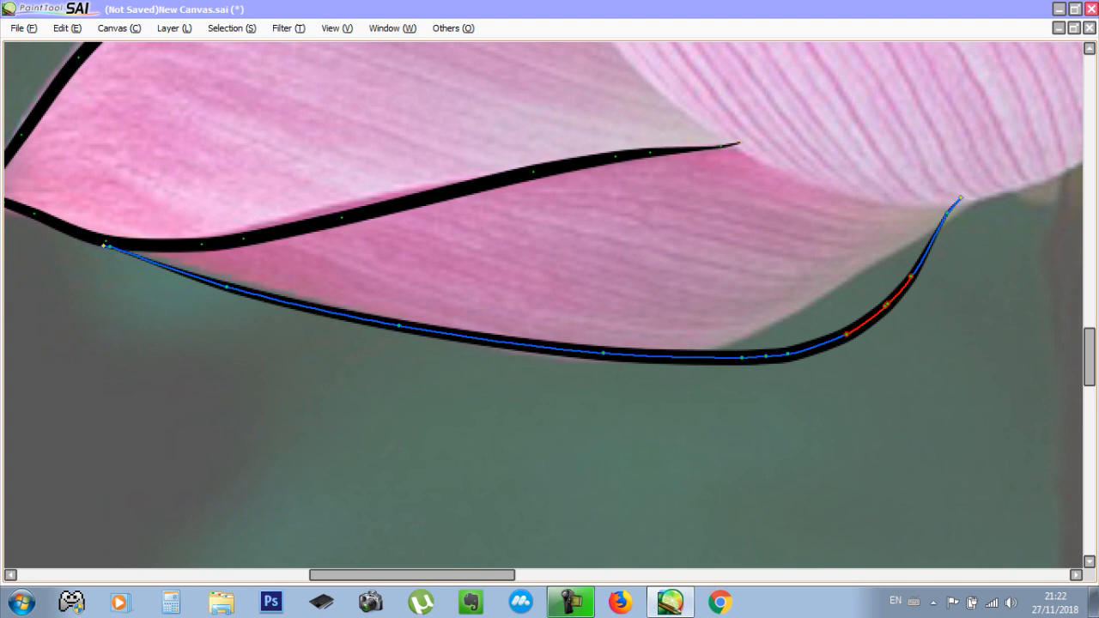
pyautogui.moveTo(886, 305)
pyautogui.mouseDown()
pyautogui.moveTo(844, 288)
pyautogui.moveTo(879, 293)
pyautogui.moveTo(866, 456)
pyautogui.moveTo(842, 241)
pyautogui.moveTo(913, 311)
pyautogui.moveTo(872, 278)
pyautogui.moveTo(858, 281)
pyautogui.mouseUp()
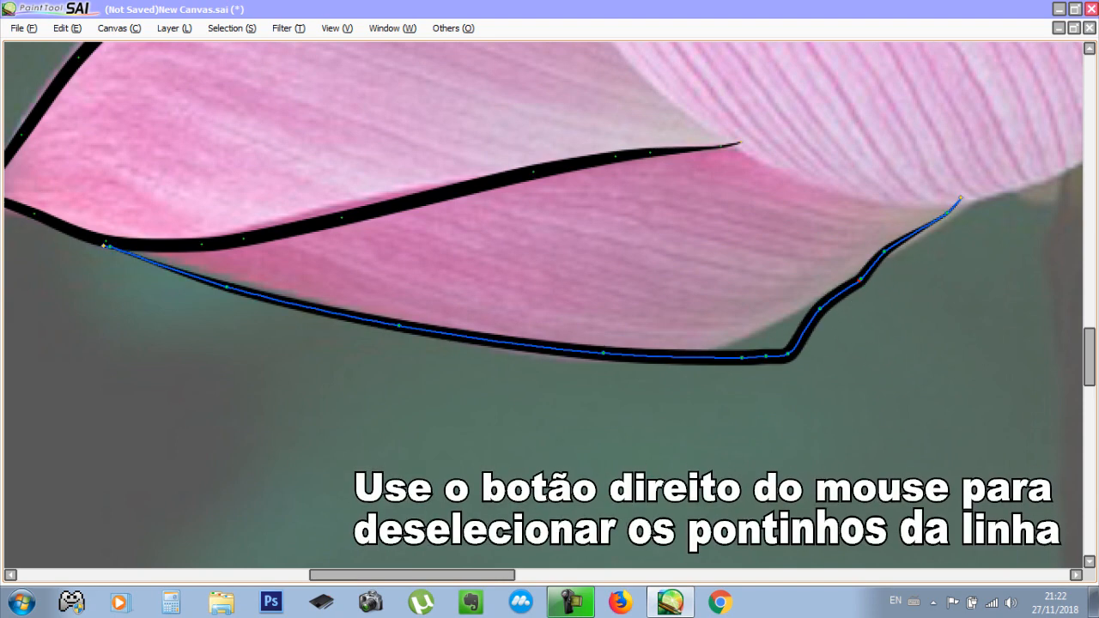
pyautogui.moveTo(784, 355)
pyautogui.mouseDown()
pyautogui.moveTo(742, 358)
pyautogui.moveTo(745, 342)
pyautogui.mouseUp()
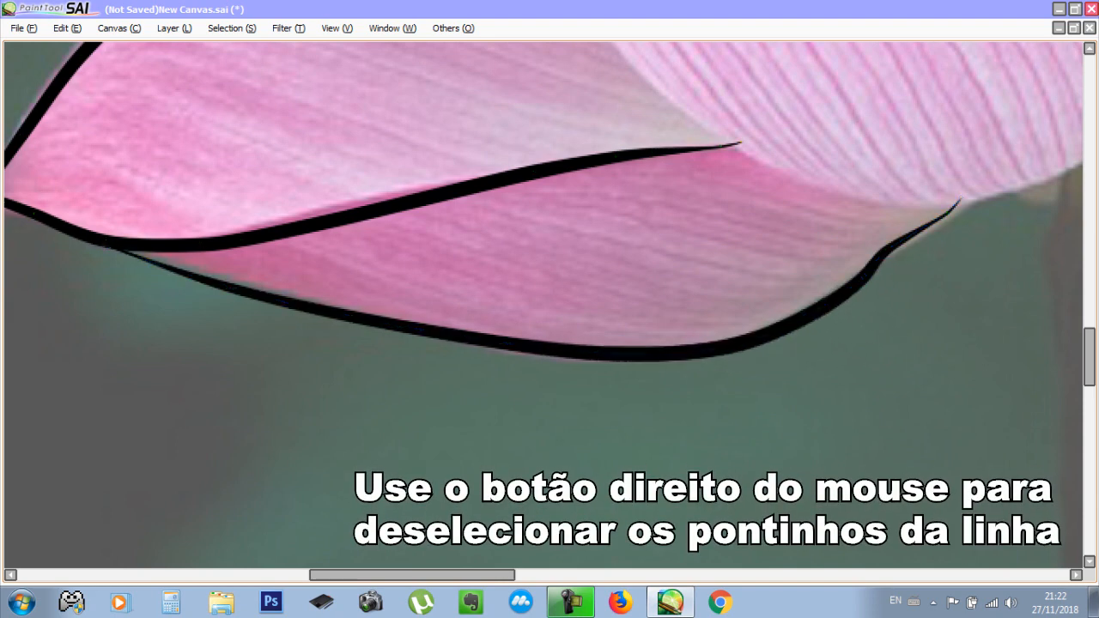
pyautogui.moveTo(861, 279); pyautogui.dragTo(901, 254)
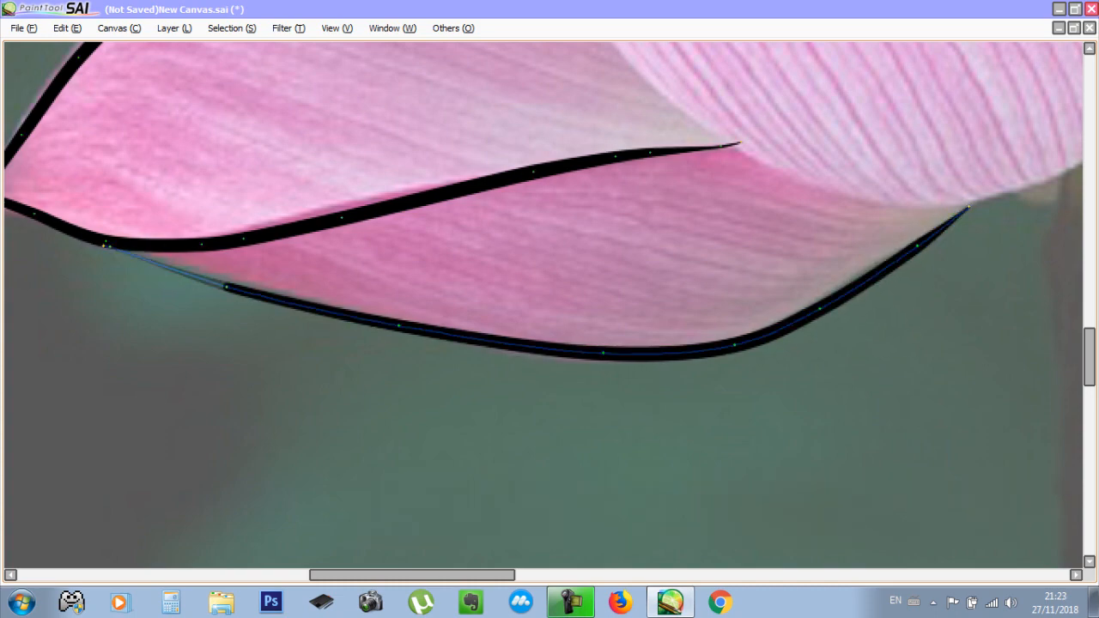
# Try tracing the front-left petal's curled tip and upper edge in one stroke, and delete the whole stroke
pyautogui.scroll(-2, 705, 183)
pyautogui.moveTo(705, 183); pyautogui.dragTo(515, 321)
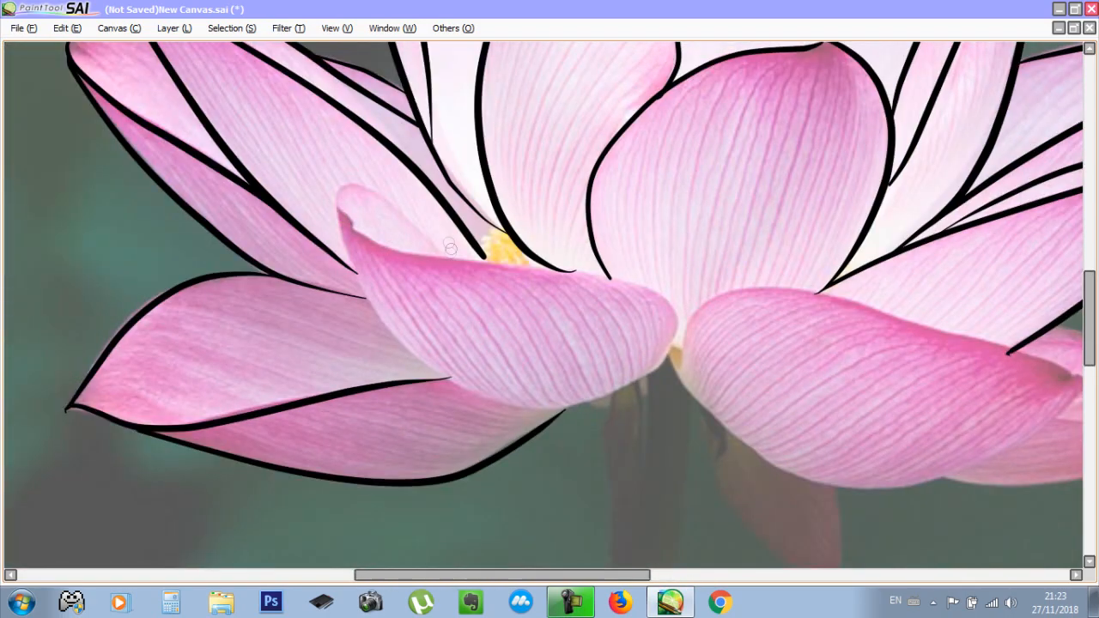
pyautogui.moveTo(447, 256)
pyautogui.mouseDown()
pyautogui.moveTo(371, 236)
pyautogui.moveTo(560, 381)
pyautogui.mouseUp()
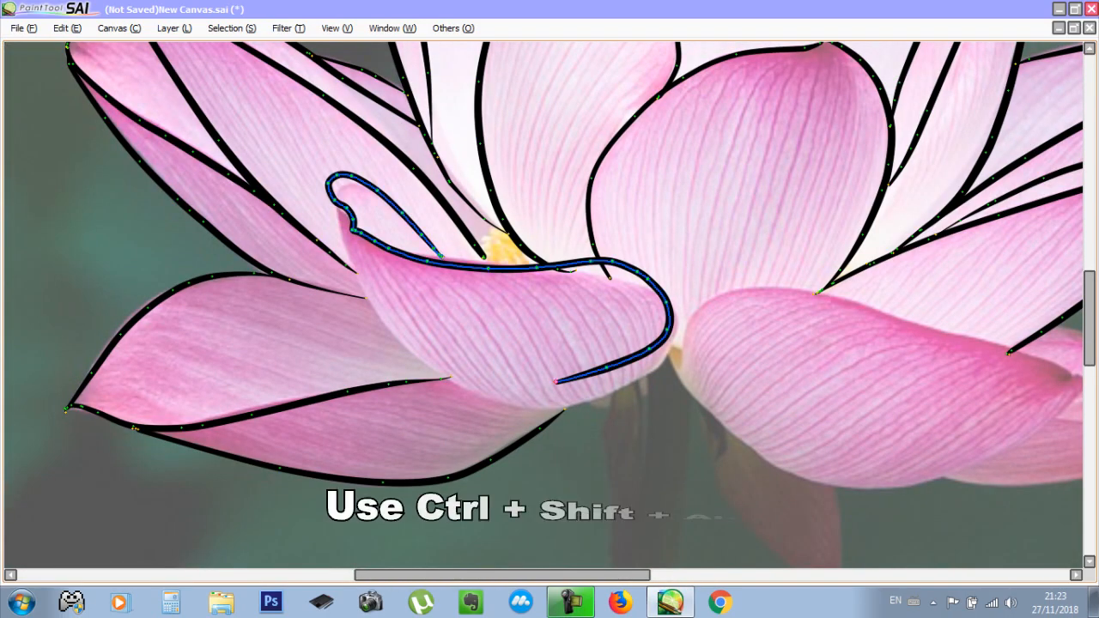
pyautogui.keyDown('ctrl'); pyautogui.keyDown('alt'); pyautogui.keyDown('shift'); pyautogui.click(384, 246); pyautogui.keyUp('shift'); pyautogui.keyUp('alt'); pyautogui.keyUp('ctrl')
pyautogui.hotkey('ctrl', 'z')
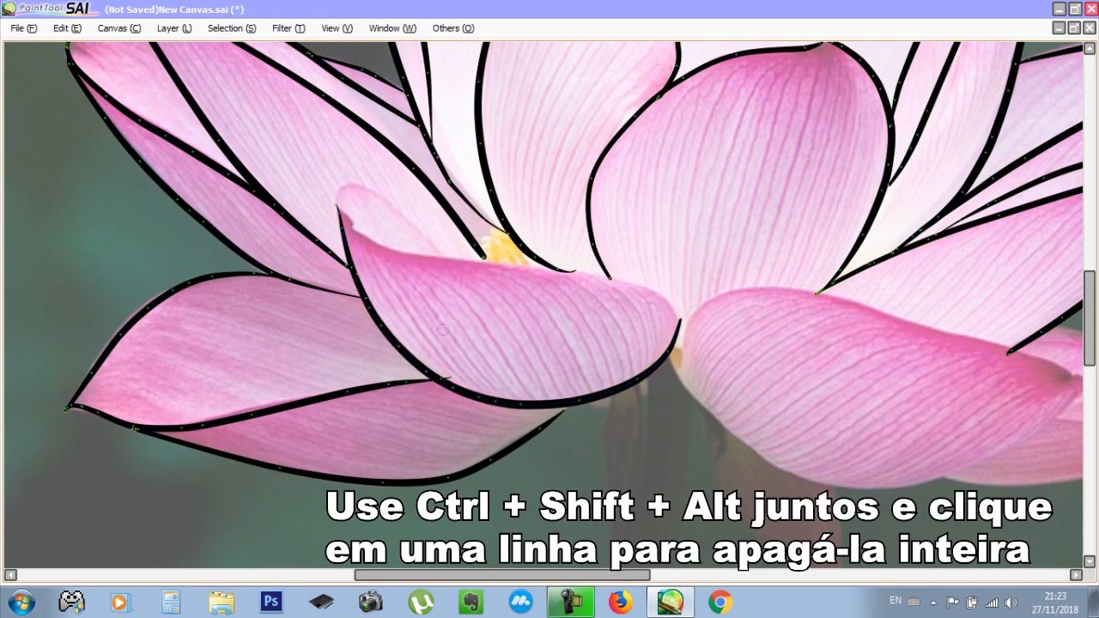
# Trace the front-left petal's curled tip and upper edge, and the front-right petal's lower edge from the flower's centre to its tip
pyautogui.moveTo(423, 207); pyautogui.dragTo(414, 284)
pyautogui.moveTo(330, 288); pyautogui.dragTo(442, 326)
pyautogui.scroll(2, 442, 327)
pyautogui.moveTo(286, 266); pyautogui.dragTo(572, 238)
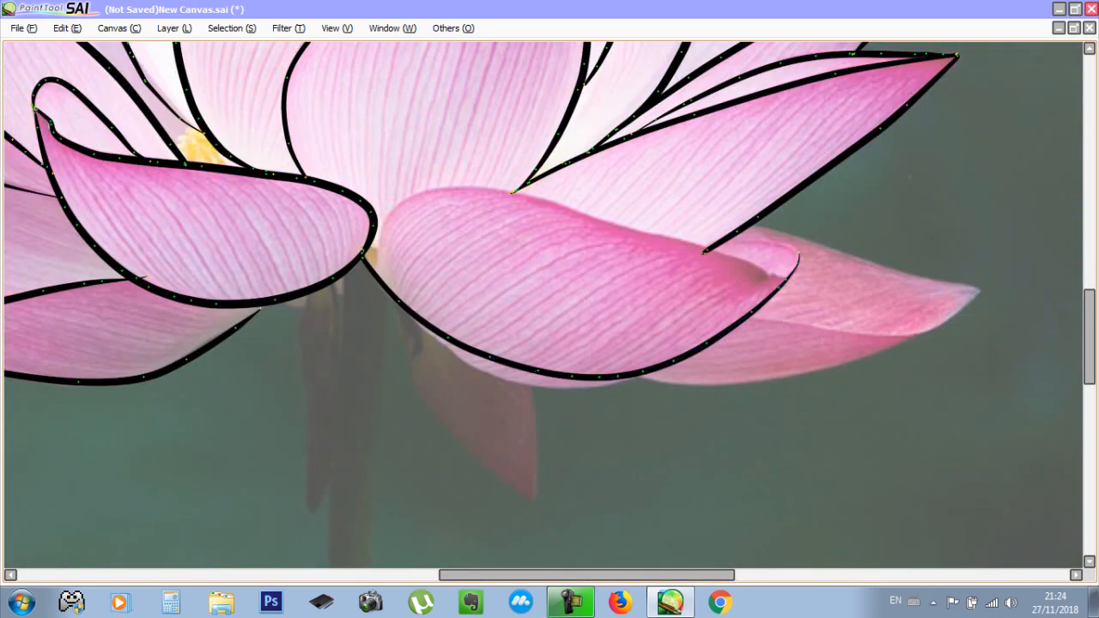
# Pull the front-right petal's lower edge down to the photo's outline and trace its upper edge through to the folded tip
pyautogui.moveTo(538, 370); pyautogui.dragTo(532, 384)
pyautogui.moveTo(372, 273)
pyautogui.mouseDown()
pyautogui.moveTo(786, 293)
pyautogui.moveTo(774, 275)
pyautogui.mouseUp()
# Trace the upper edge, fold line and lower edge of the rightmost petal behind the front-right petal
pyautogui.moveTo(744, 229); pyautogui.dragTo(980, 287)
pyautogui.moveTo(749, 314); pyautogui.dragTo(981, 287)
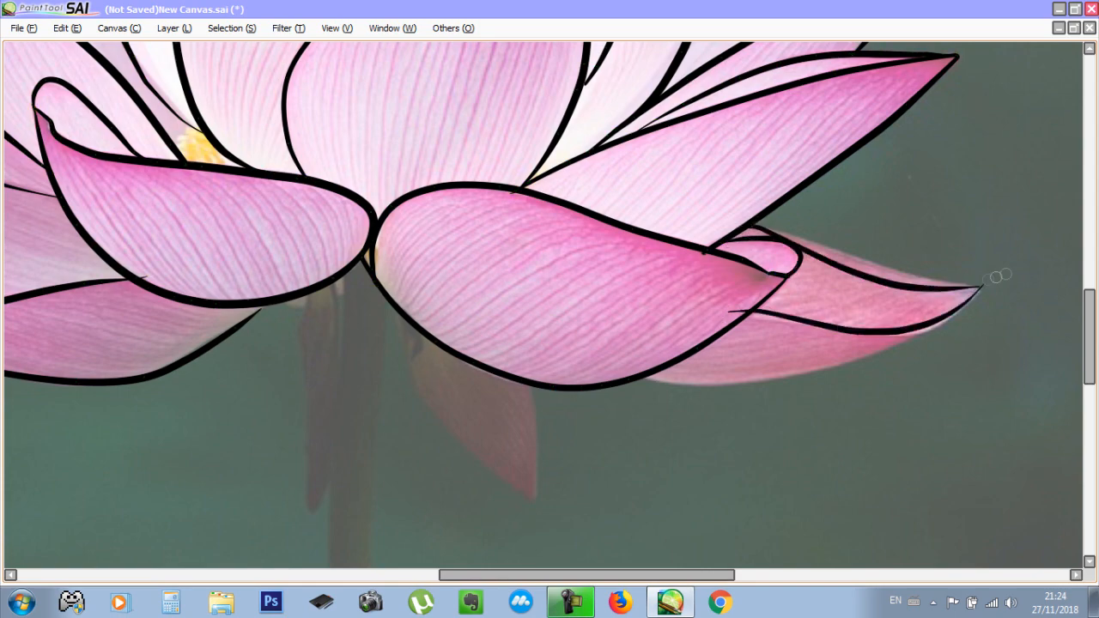
pyautogui.moveTo(641, 378); pyautogui.dragTo(963, 300)
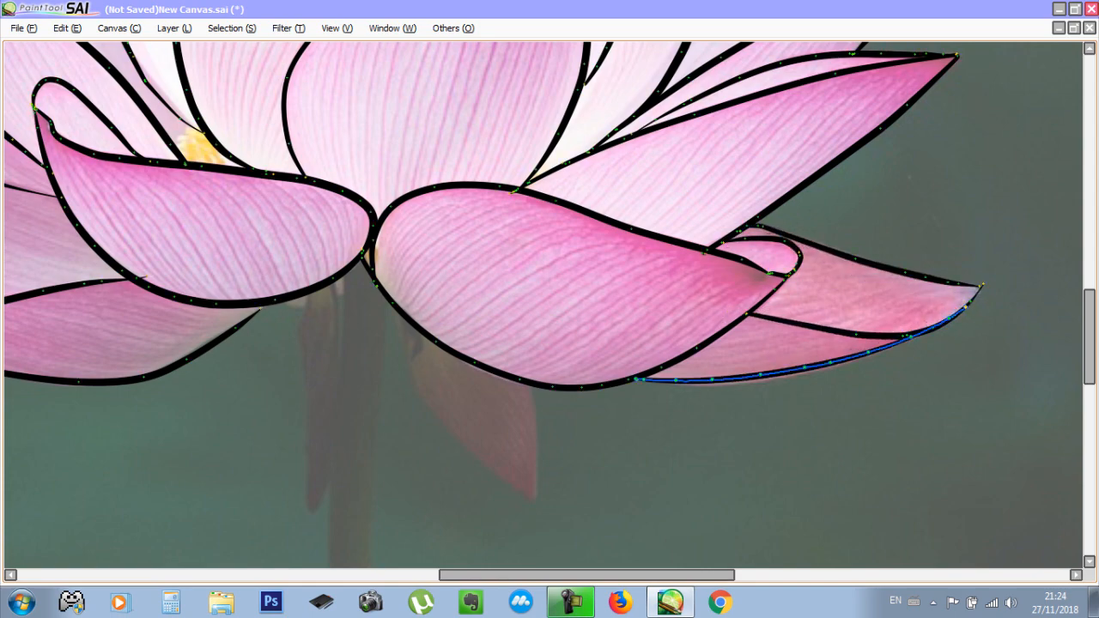
# Trace the left and right edges of the dark hanging petal beneath the front-right petal
pyautogui.moveTo(515, 430); pyautogui.dragTo(554, 273)
pyautogui.moveTo(440, 157)
pyautogui.mouseDown()
pyautogui.moveTo(595, 351)
pyautogui.moveTo(573, 338)
pyautogui.moveTo(585, 323)
pyautogui.mouseUp()
pyautogui.scroll(1, 549, 305)
pyautogui.scroll(1, 493, 348)
pyautogui.moveTo(614, 389); pyautogui.dragTo(600, 306)
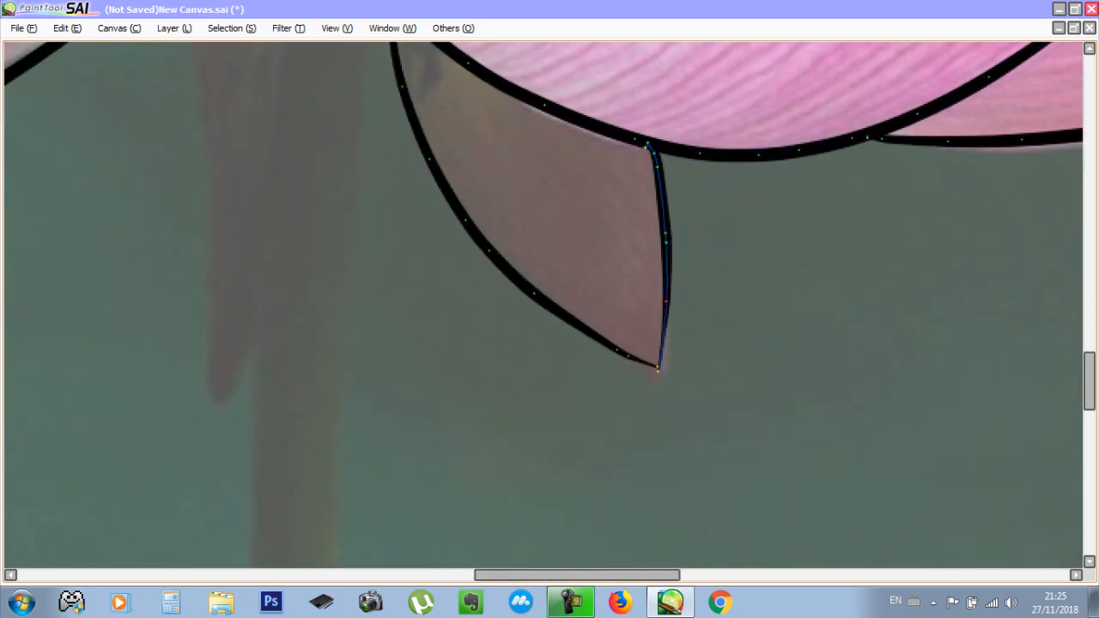
# Finish the hanging petal's tip and trace the stem's two lines and the narrow hanging petal beside it
pyautogui.moveTo(658, 371)
pyautogui.mouseDown()
pyautogui.moveTo(713, 372)
pyautogui.moveTo(681, 374)
pyautogui.mouseUp()
pyautogui.moveTo(658, 368)
pyautogui.mouseDown()
pyautogui.moveTo(649, 371)
pyautogui.moveTo(672, 376)
pyautogui.moveTo(654, 381)
pyautogui.moveTo(694, 373)
pyautogui.moveTo(654, 380)
pyautogui.moveTo(626, 306)
pyautogui.moveTo(662, 380)
pyautogui.moveTo(873, 553)
pyautogui.mouseUp()
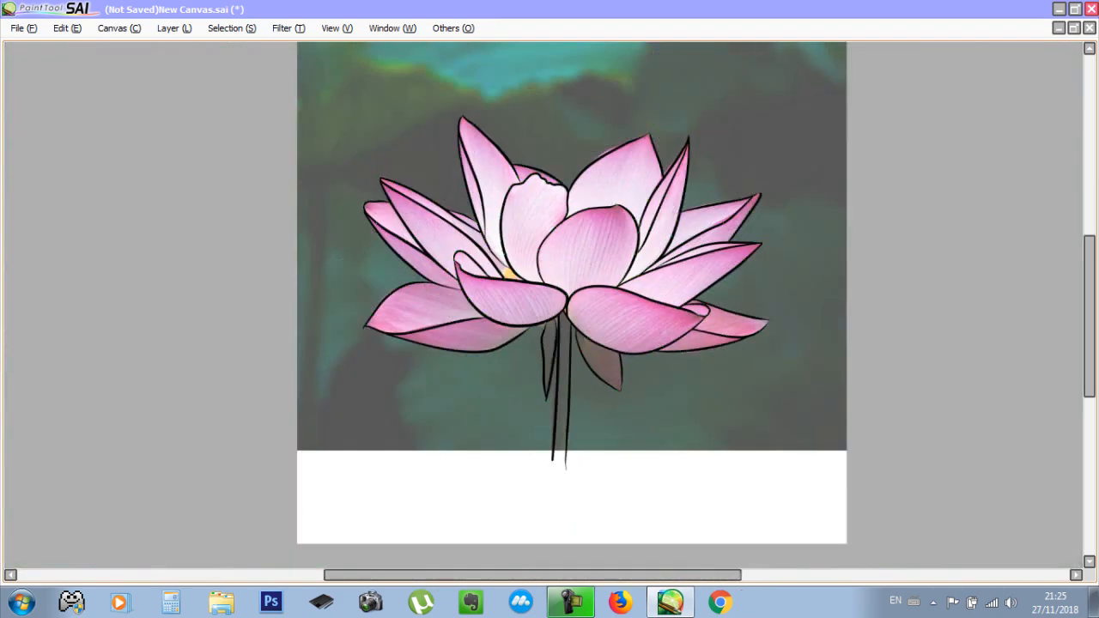
# Bring back the hidden interface panels and hide the reference photo on Layer2 so only the linework shows
pyautogui.moveTo(618, 276); pyautogui.dragTo(596, 286)
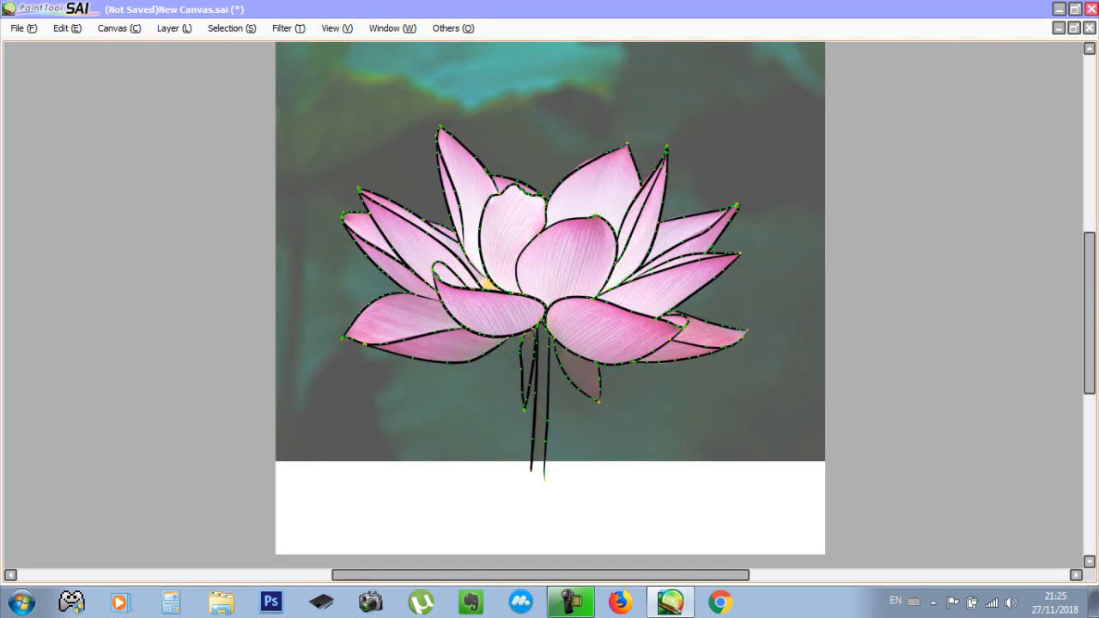
pyautogui.press('space')
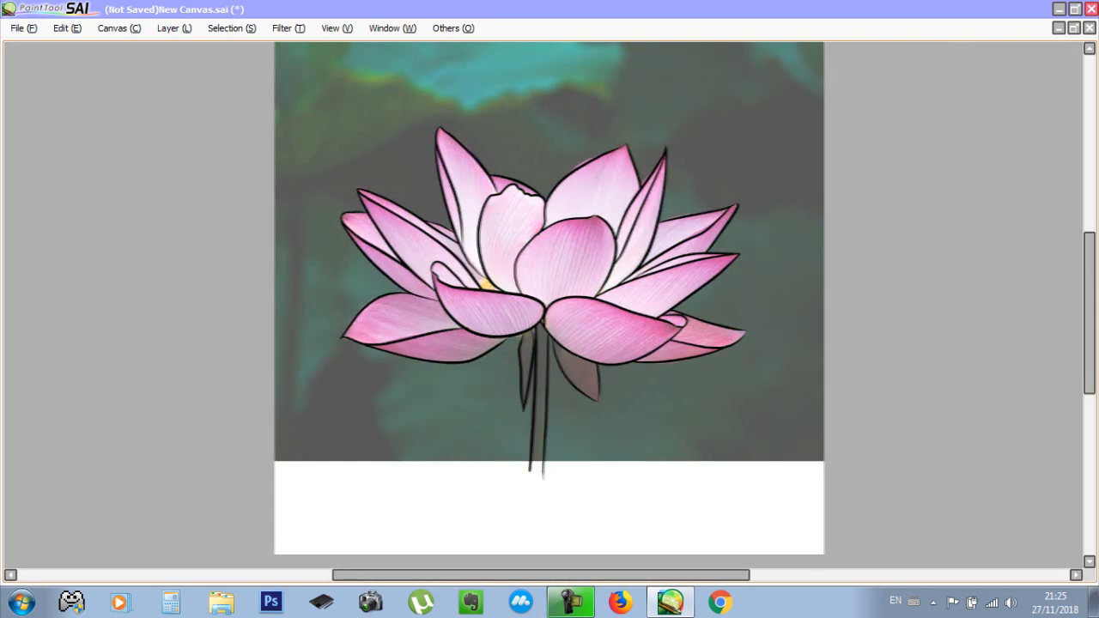
pyautogui.moveTo(549, 309); pyautogui.dragTo(528, 313)
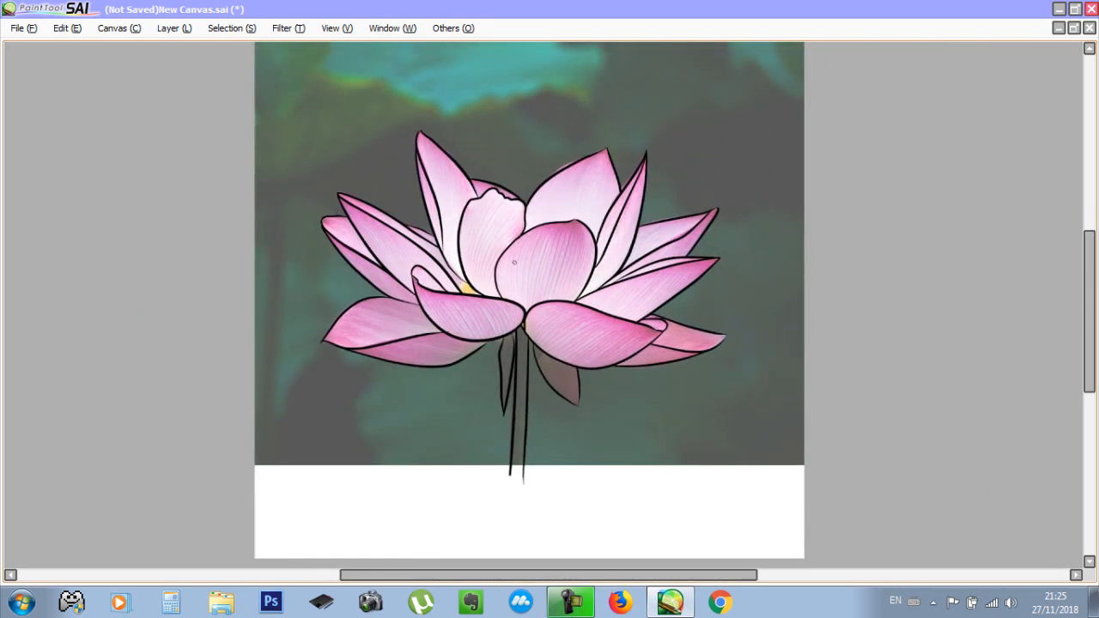
pyautogui.press('Tab')
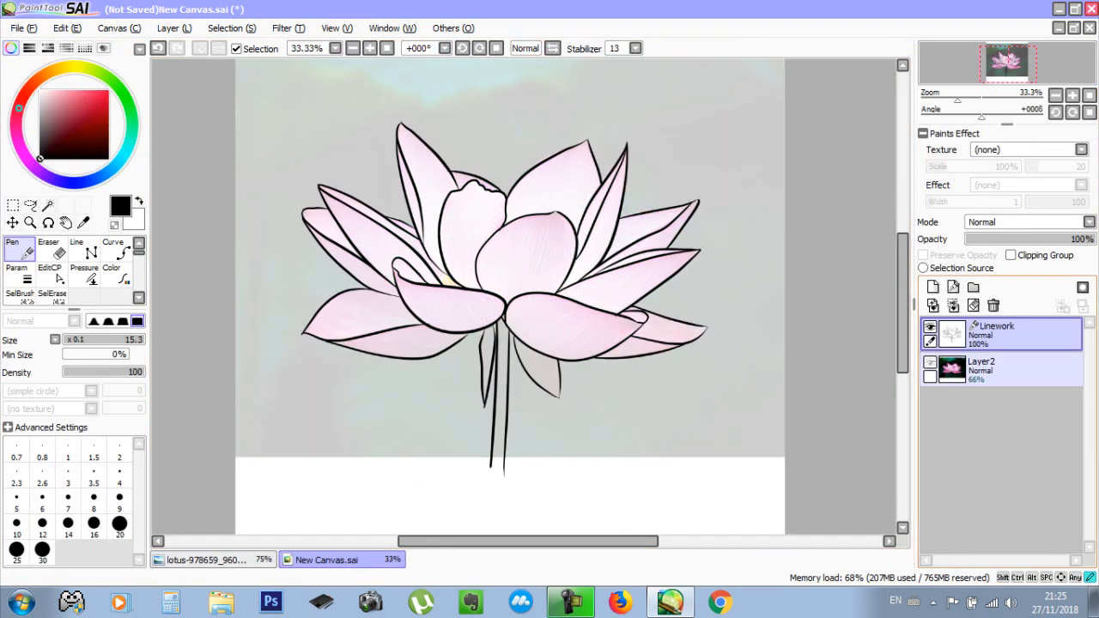
pyautogui.click(929, 363)
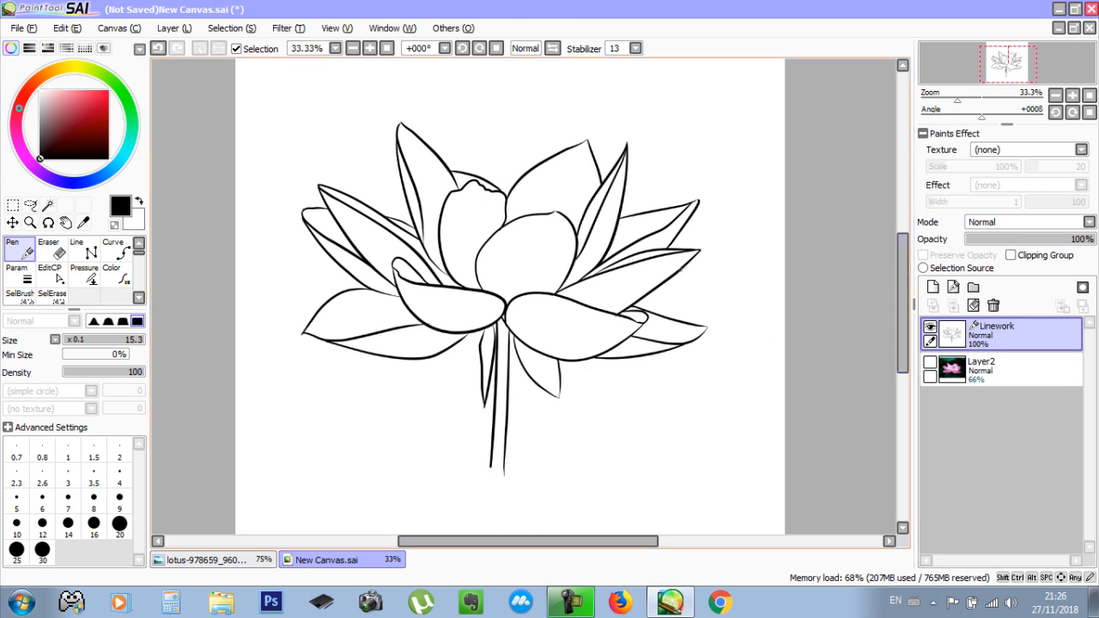
# Delete the Linework layer and undo the deletion
pyautogui.click(993, 305)
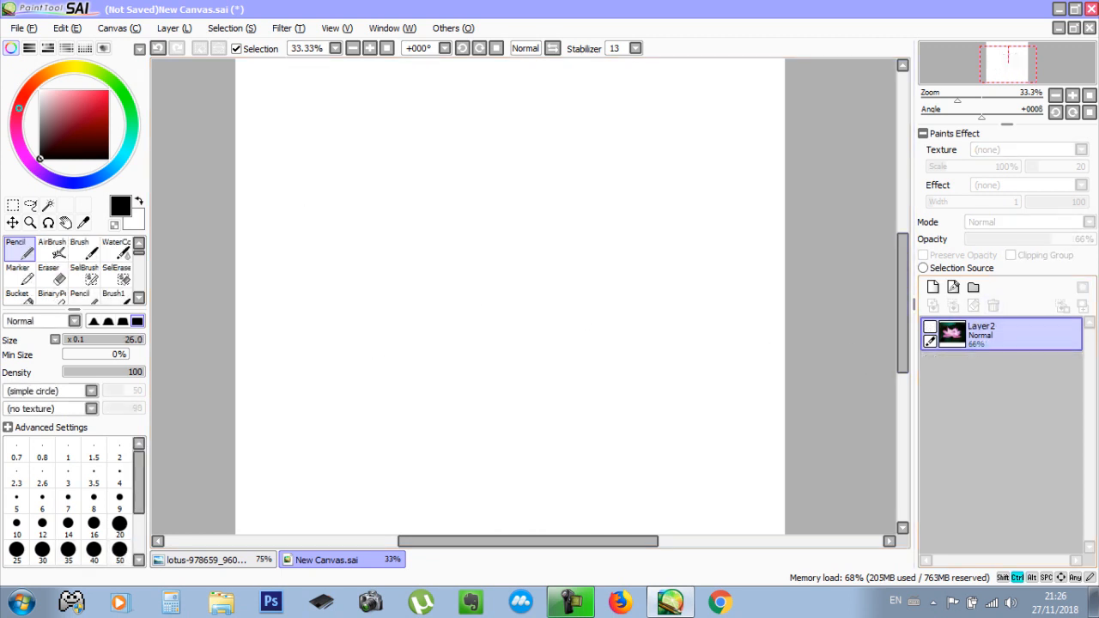
pyautogui.hotkey('ctrl', 'z')
pyautogui.press('ctrl')
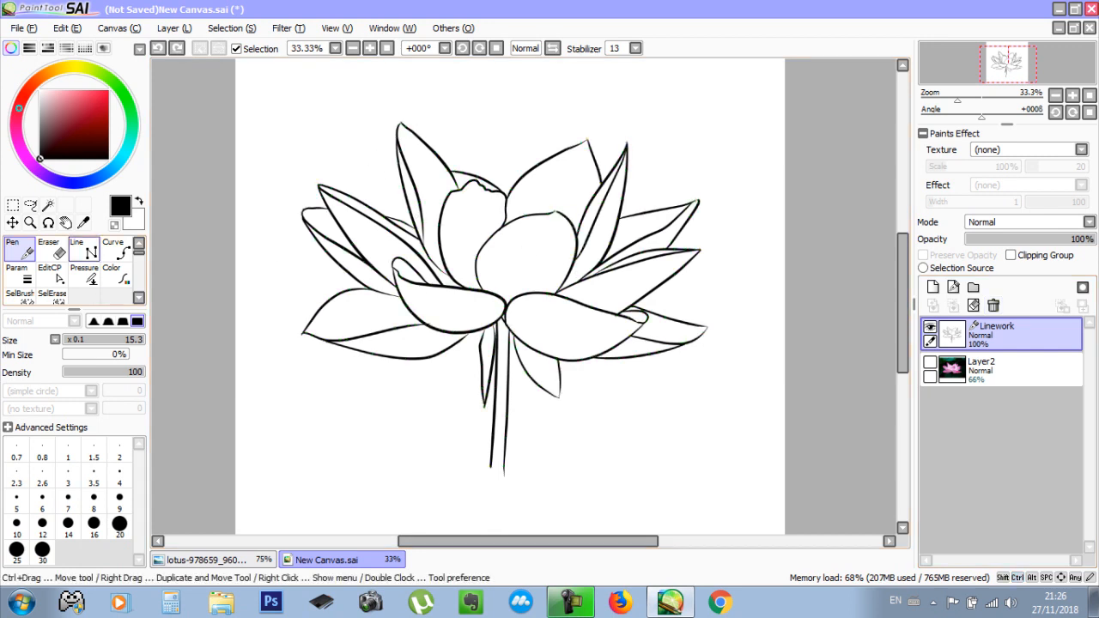
# Select all control points of the lotus linework and duplicate the strokes, offsetting the copy slightly up and left of the original
pyautogui.press('ctrl')
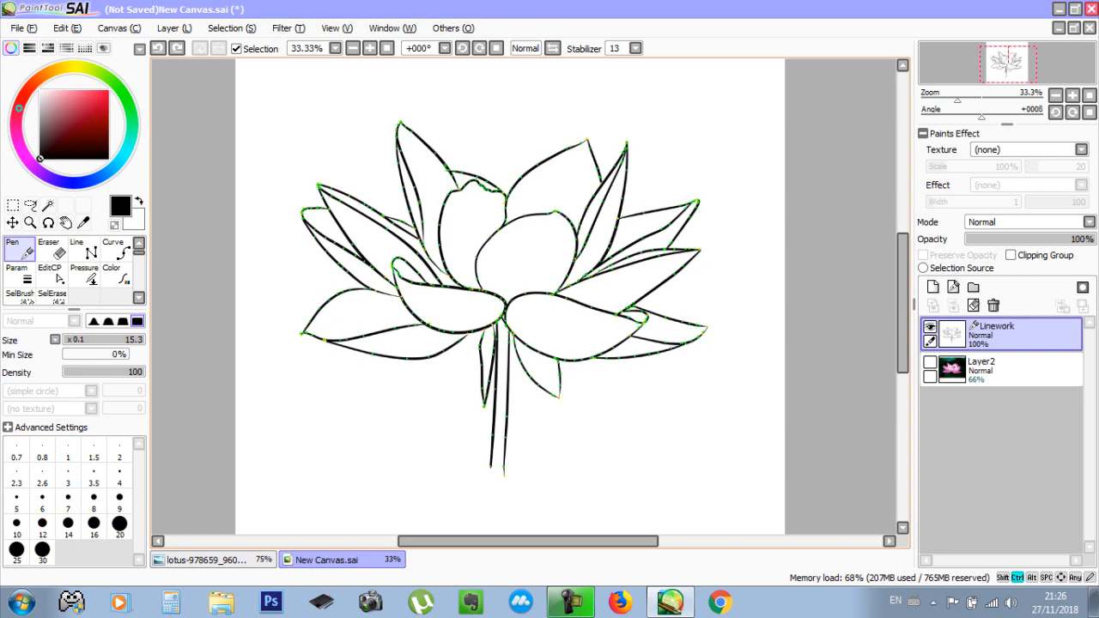
pyautogui.press('ctrl')
pyautogui.moveTo(255, 65); pyautogui.dragTo(734, 509)
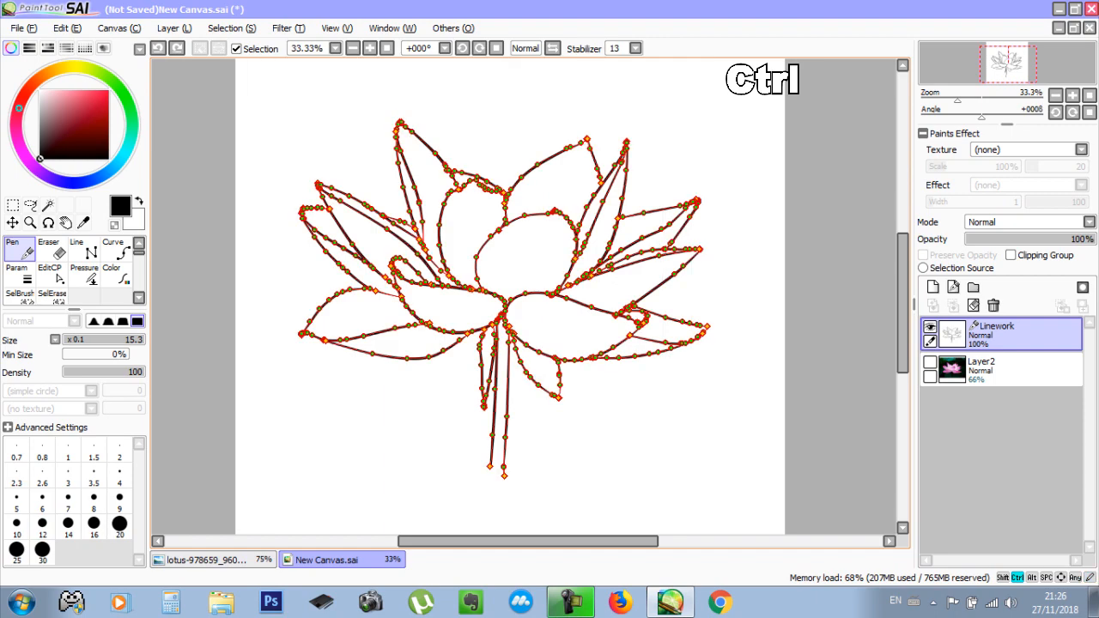
pyautogui.scroll(3, 464, 273)
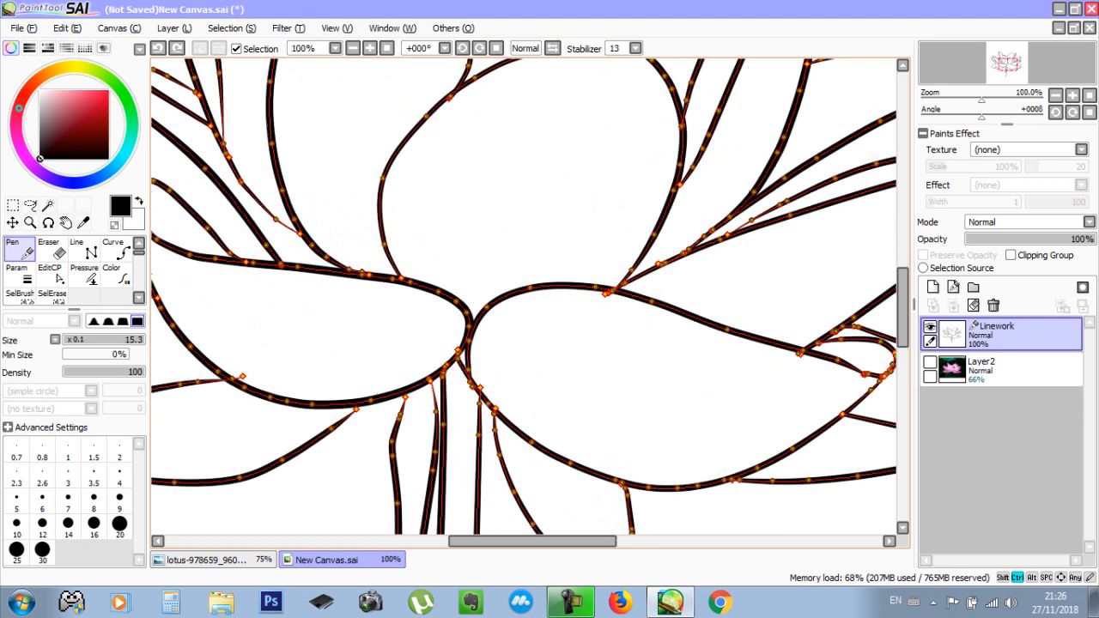
pyautogui.press('ctrl')
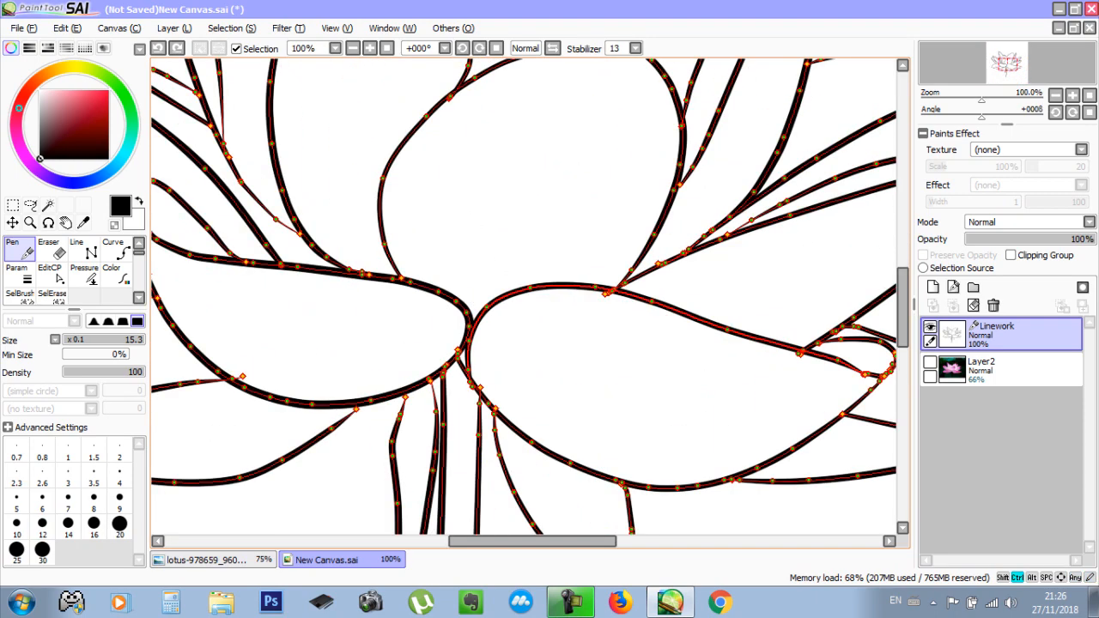
pyautogui.hotkey('ctrl', 'shift')
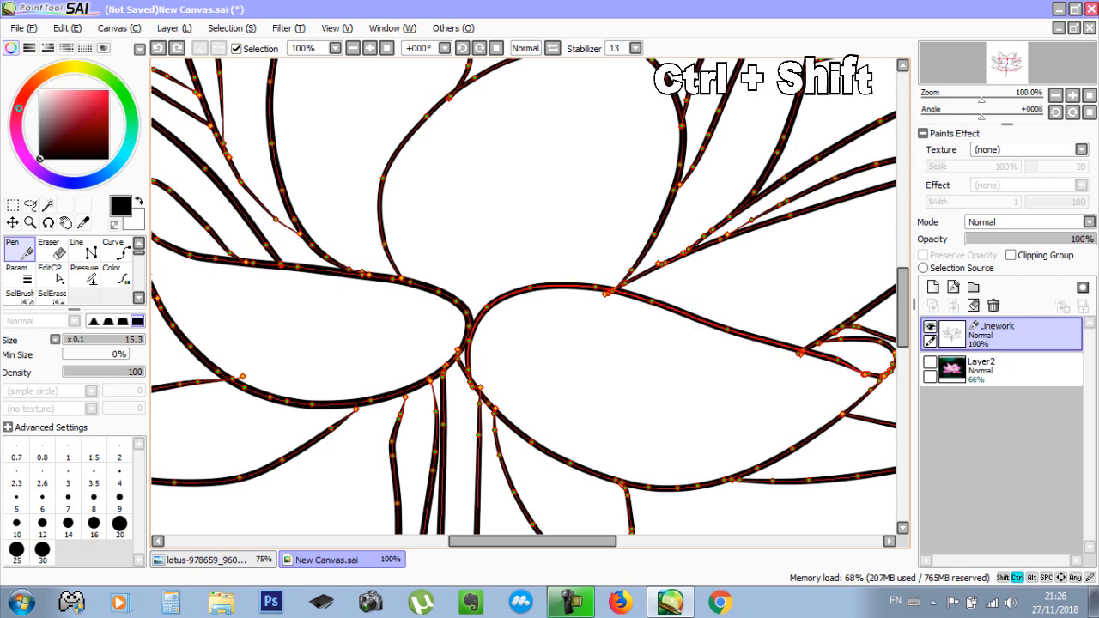
pyautogui.moveTo(515, 297); pyautogui.dragTo(449, 212)
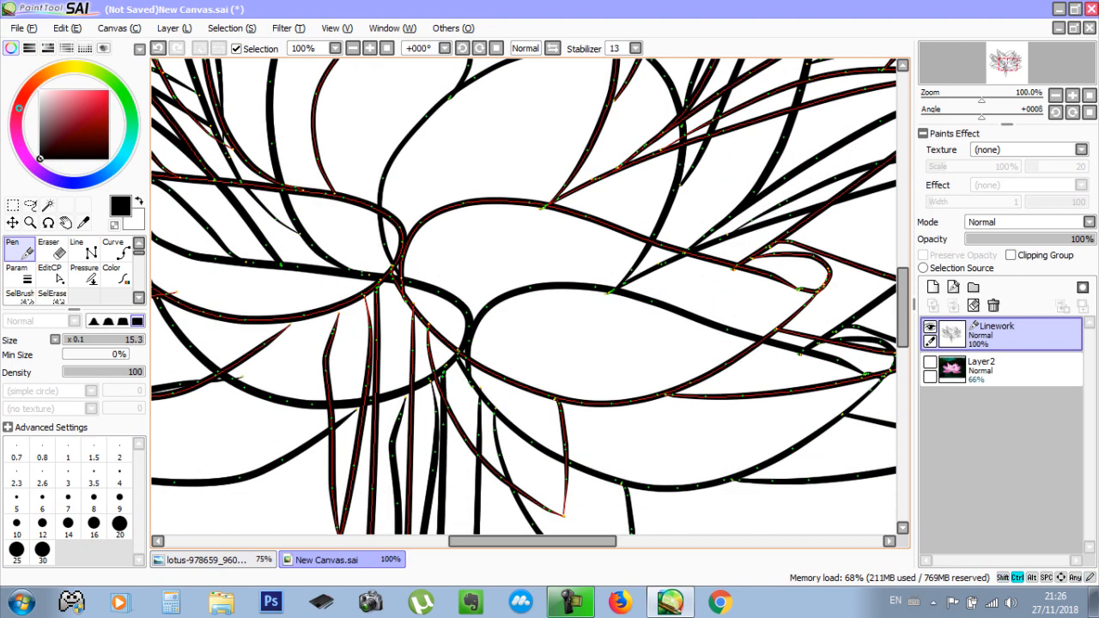
# Cut the duplicated lotus strokes and paste them onto a new linework layer
pyautogui.scroll(-4, 585, 254)
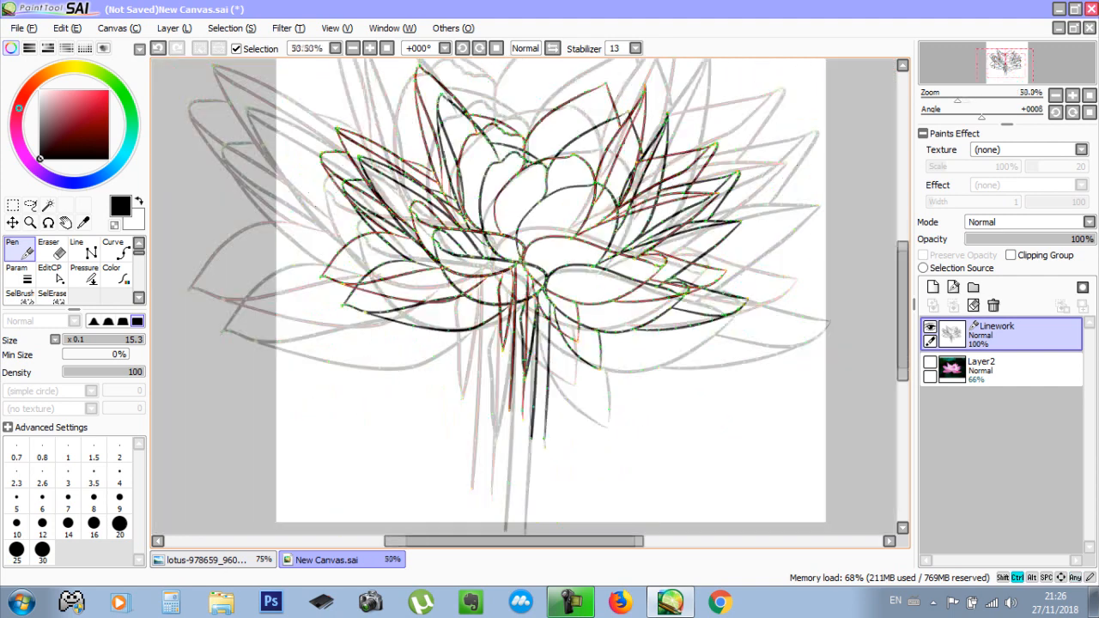
pyautogui.press('ctrl')
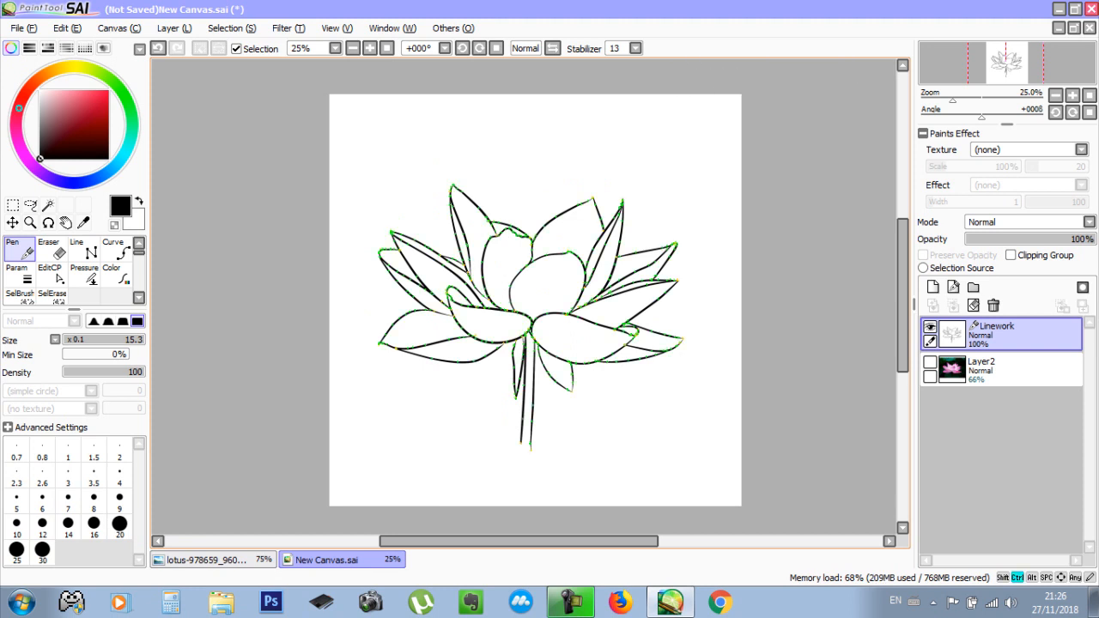
pyautogui.hotkey('ctrl', 'v')
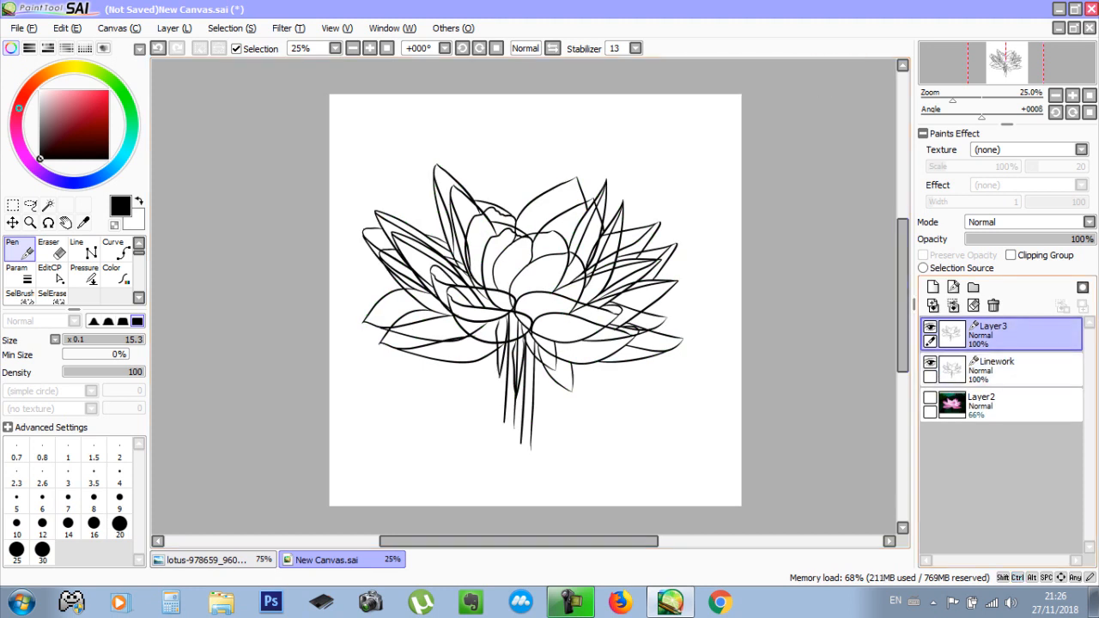
# Scale down the original lotus on the Linework layer towards its lower-left corner and apply the transform
pyautogui.click(1025, 370)
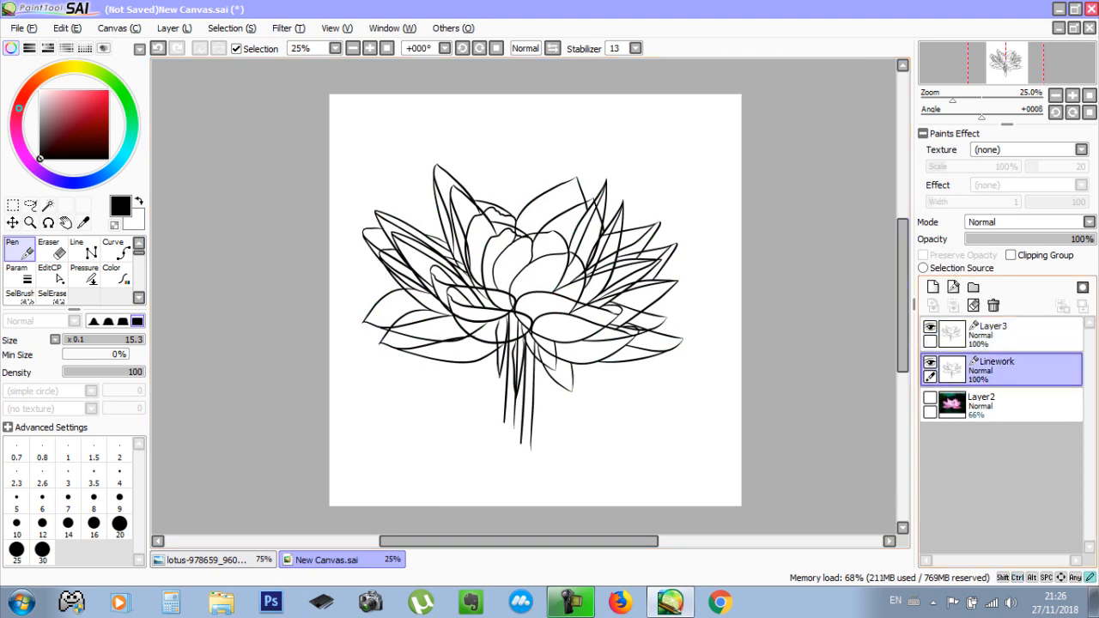
pyautogui.press('ctrl')
pyautogui.hotkey('ctrl', 't')
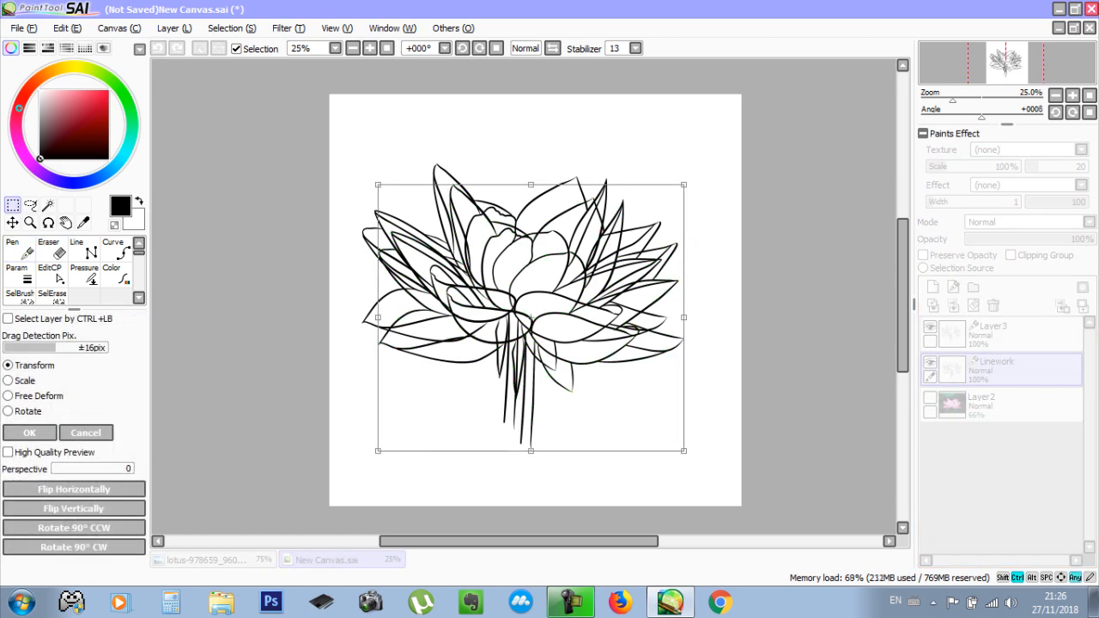
pyautogui.moveTo(684, 184); pyautogui.dragTo(565, 287)
pyautogui.press('Return')
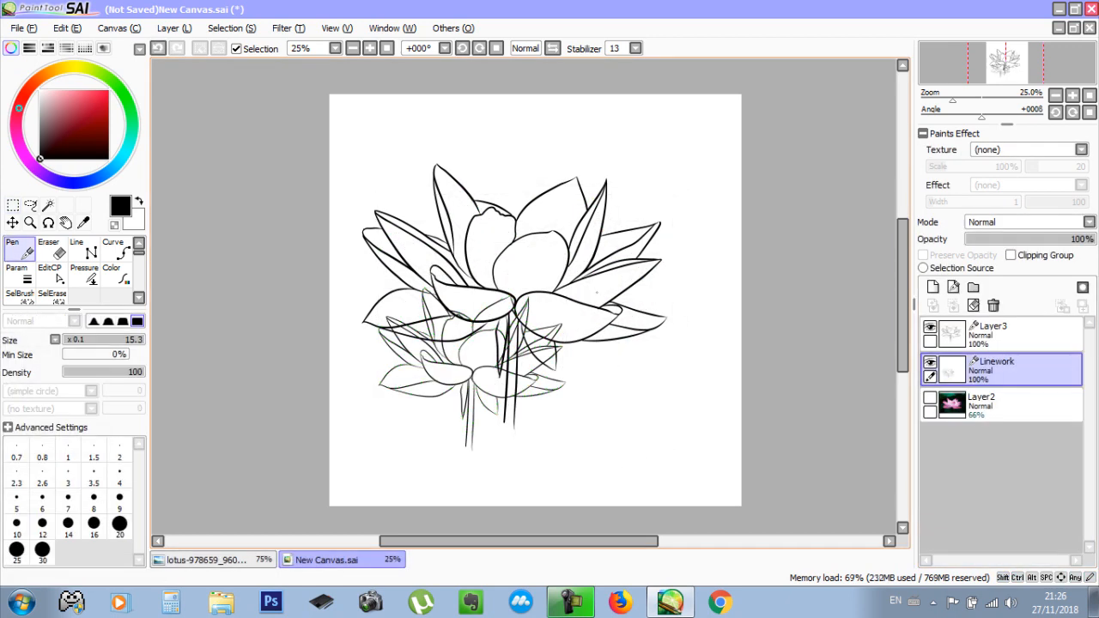
# Scale down the lotus on Layer3, move it to the upper right of the canvas and apply the transform
pyautogui.click(1021, 335)
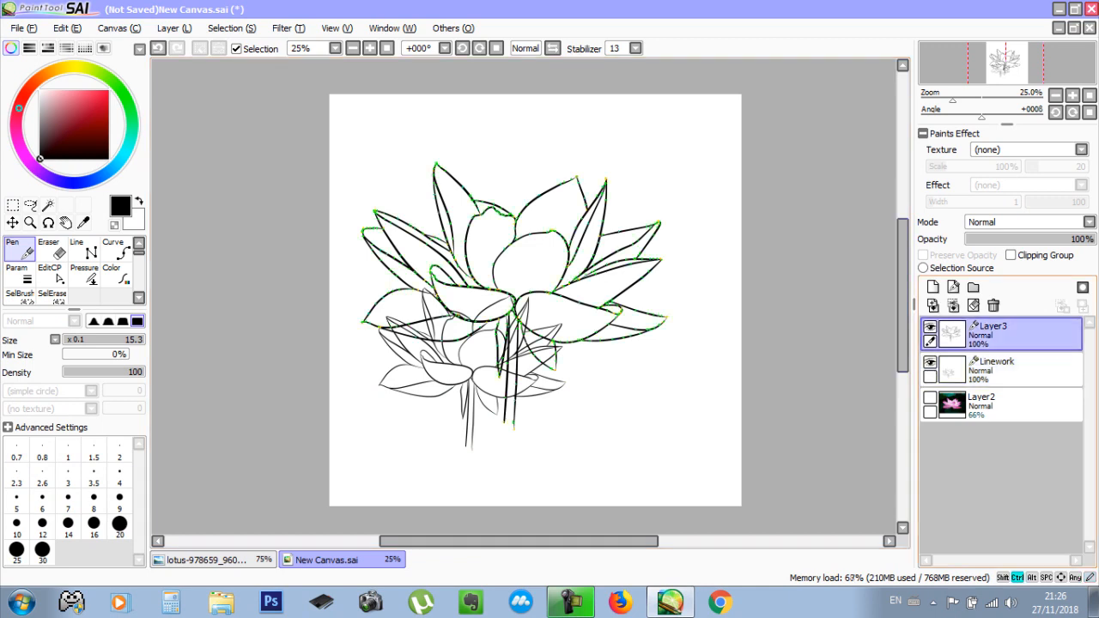
pyautogui.hotkey('ctrl', 't')
pyautogui.moveTo(362, 163); pyautogui.dragTo(510, 293)
pyautogui.moveTo(589, 361); pyautogui.dragTo(614, 262)
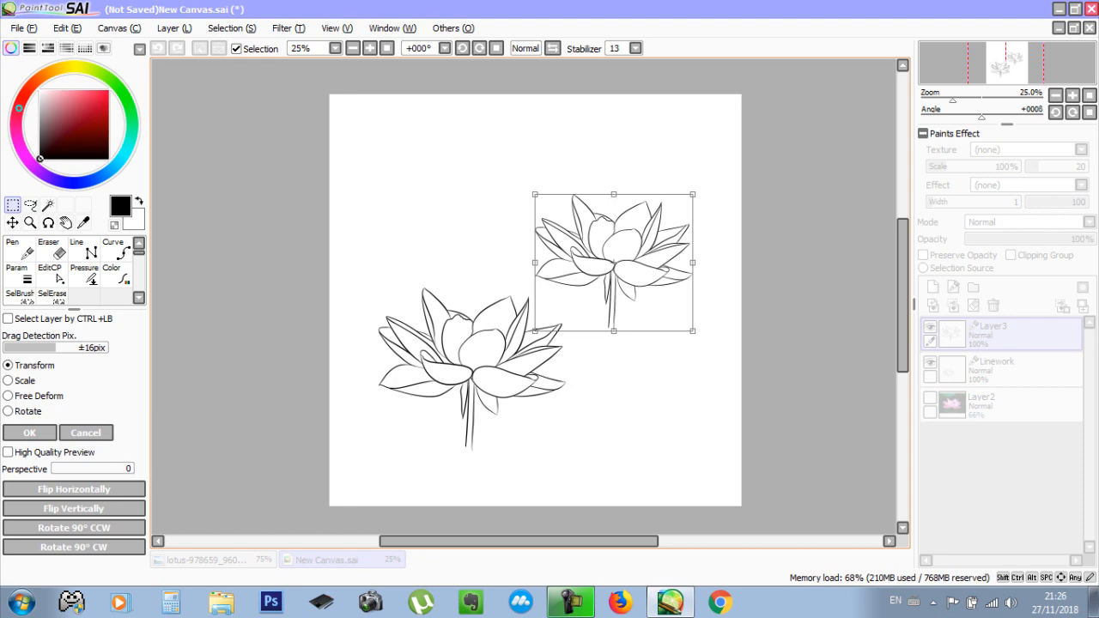
pyautogui.press('Return')
# Merge Layer3 down into the Linework layer and display the control points of both lotuses
pyautogui.scroll(1, 634, 252)
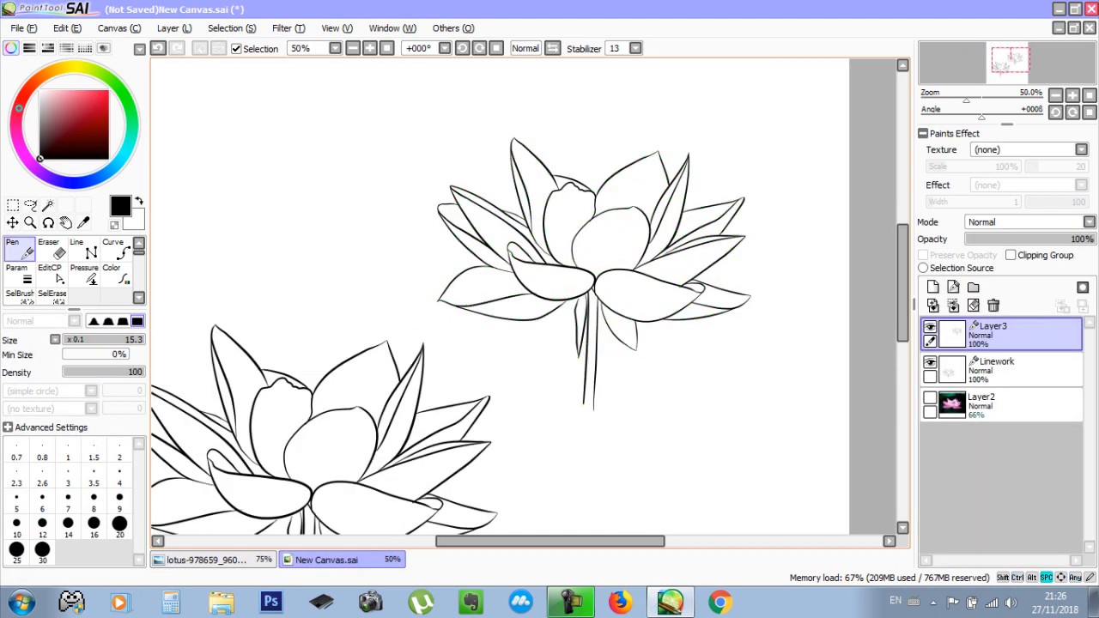
pyautogui.moveTo(601, 249); pyautogui.dragTo(731, 152)
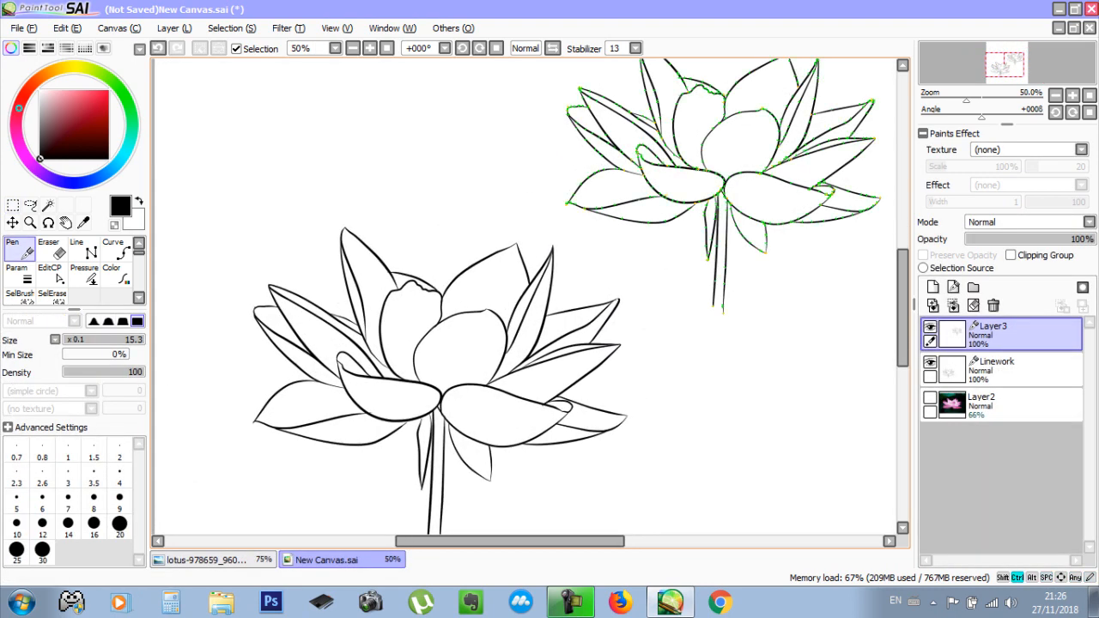
pyautogui.keyDown('ctrl'); pyautogui.click(704, 228); pyautogui.keyUp('ctrl')
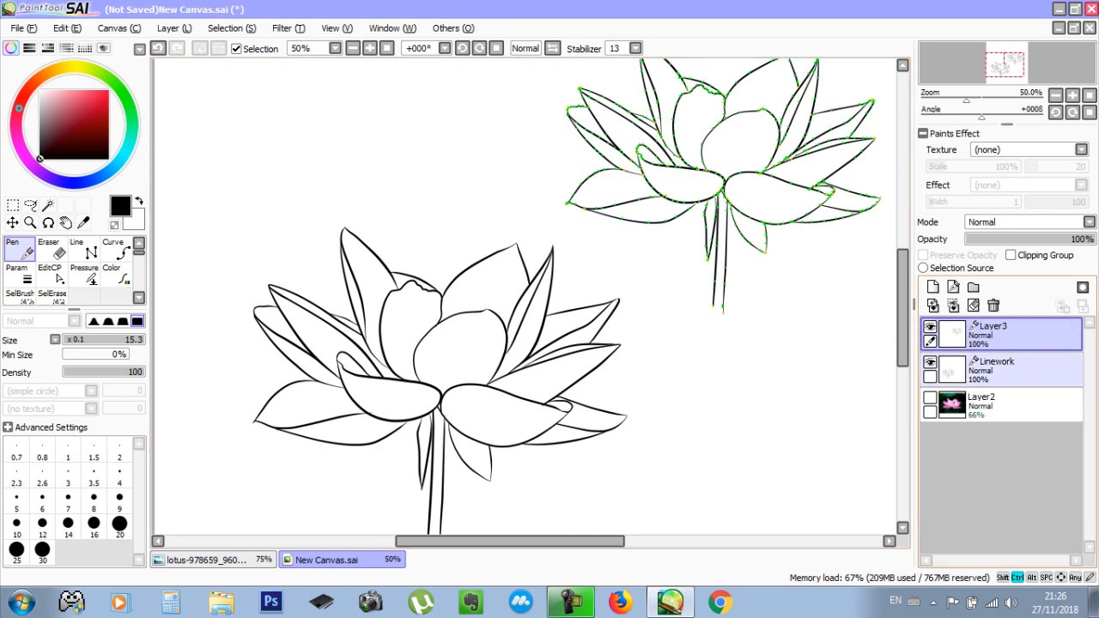
pyautogui.click(1013, 370)
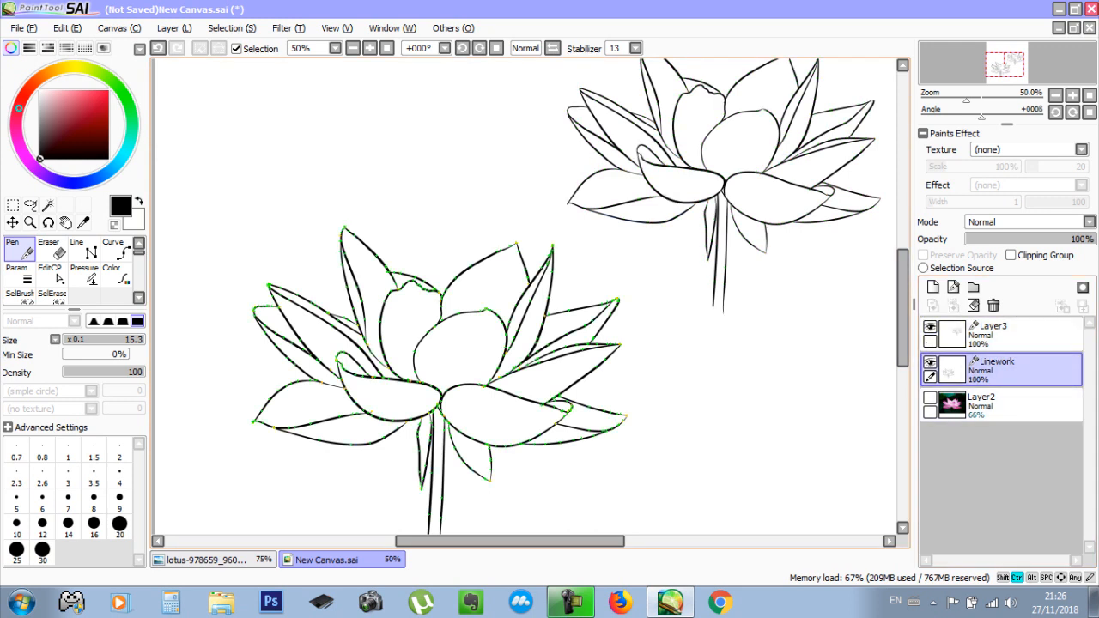
pyautogui.click(1013, 335)
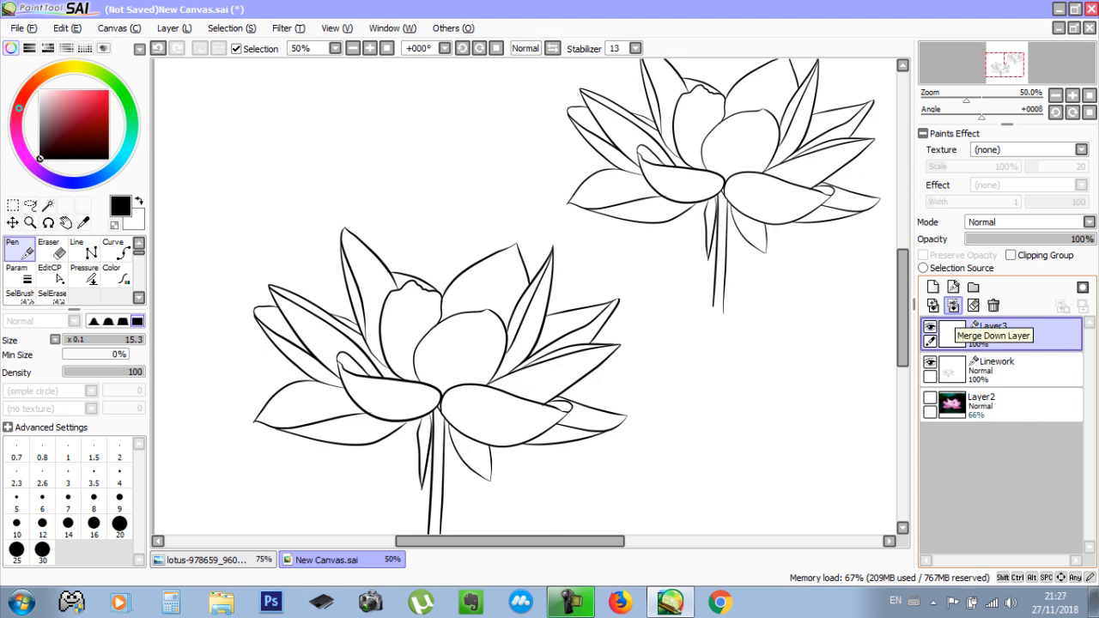
pyautogui.click(953, 306)
pyautogui.press('ctrl')
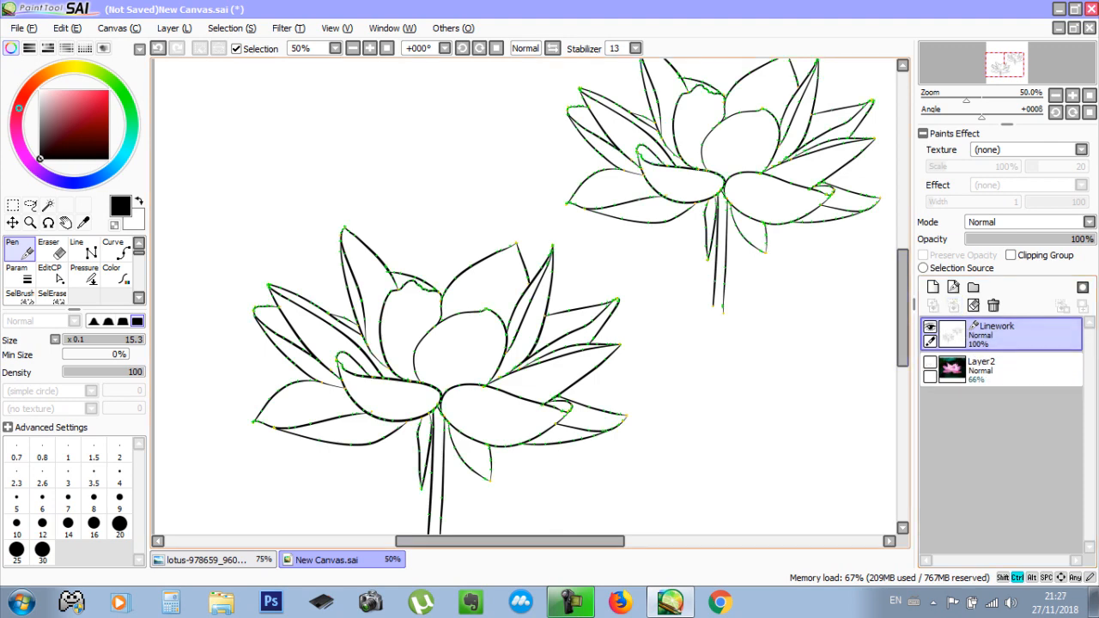
# Duplicate the outline stroke of the lower lotus's rear right petal and place the copy above the rear left petals
pyautogui.keyDown('ctrl'); pyautogui.click(661, 316); pyautogui.keyUp('ctrl')
pyautogui.moveTo(560, 252); pyautogui.dragTo(764, 152)
pyautogui.moveTo(561, 179); pyautogui.dragTo(692, 330)
pyautogui.keyDown('ctrl'); pyautogui.click(547, 263); pyautogui.keyUp('ctrl')
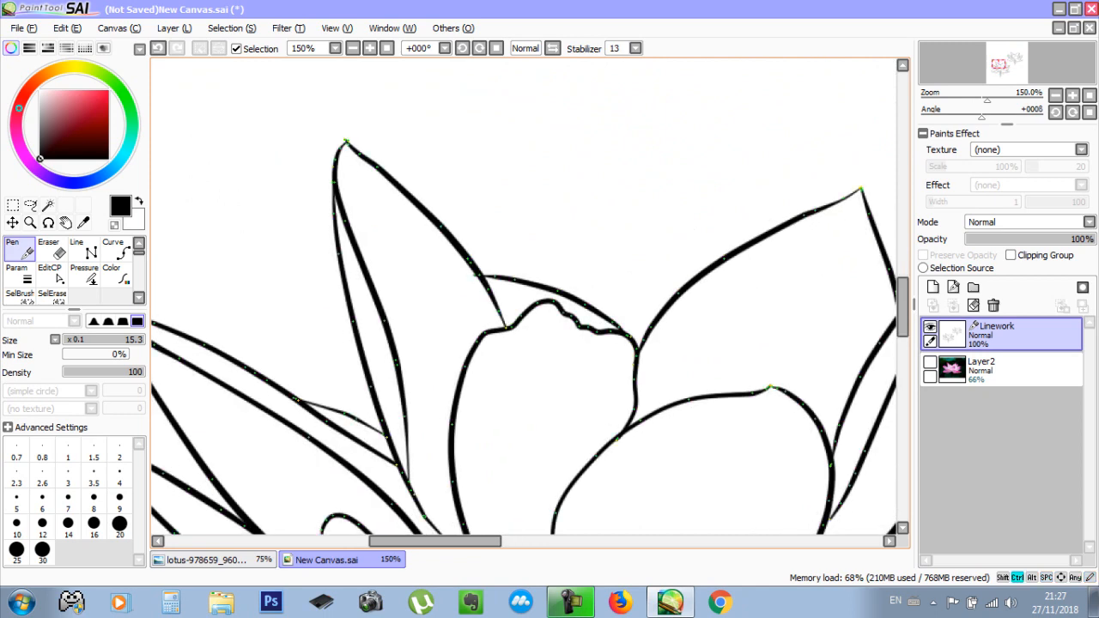
pyautogui.moveTo(798, 250); pyautogui.dragTo(724, 290)
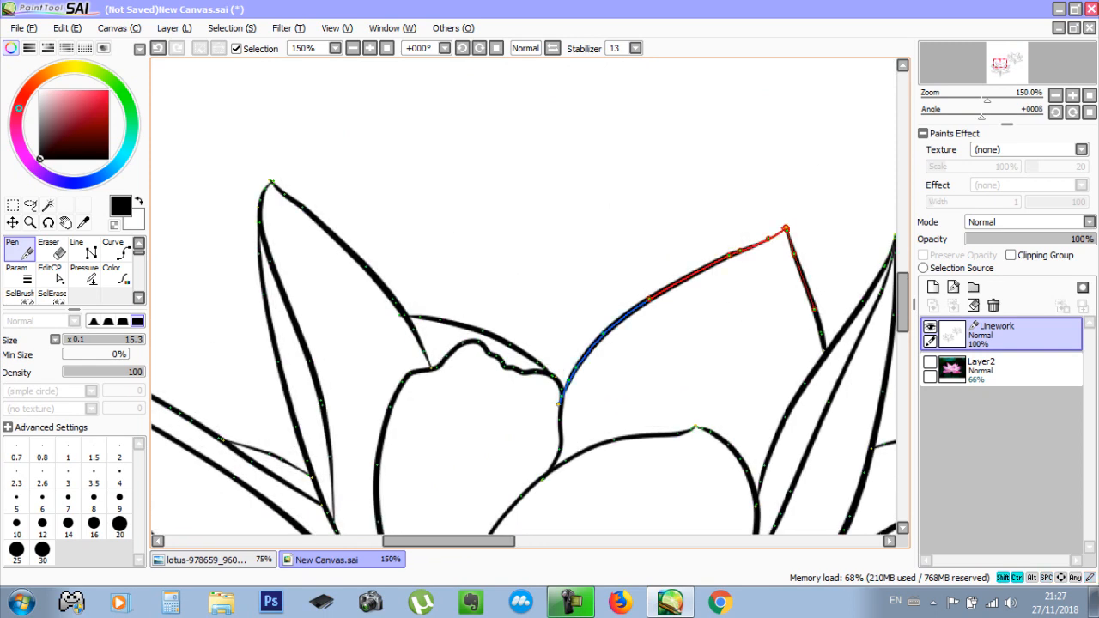
pyautogui.moveTo(559, 402); pyautogui.dragTo(396, 333)
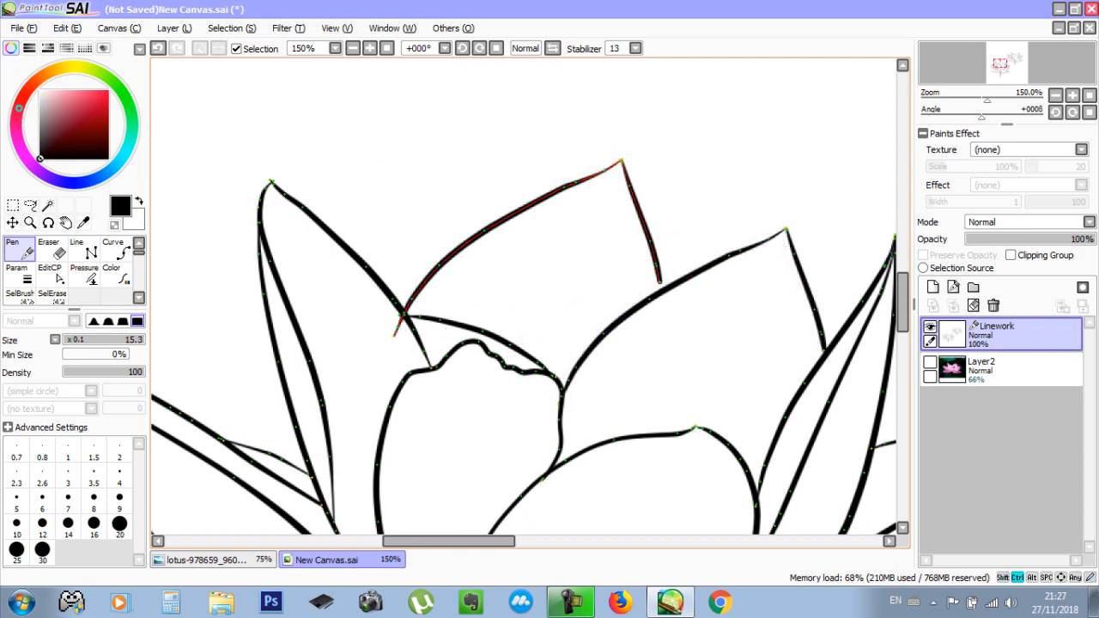
# Flip the duplicated petal outline horizontally, rotate and enlarge it slightly to fit behind the central petal, and apply the transform
pyautogui.hotkey('ctrl', 't')
pyautogui.click(74, 489)
pyautogui.moveTo(528, 248); pyautogui.dragTo(446, 232)
pyautogui.moveTo(631, 172); pyautogui.dragTo(641, 249)
pyautogui.moveTo(446, 233); pyautogui.dragTo(460, 247)
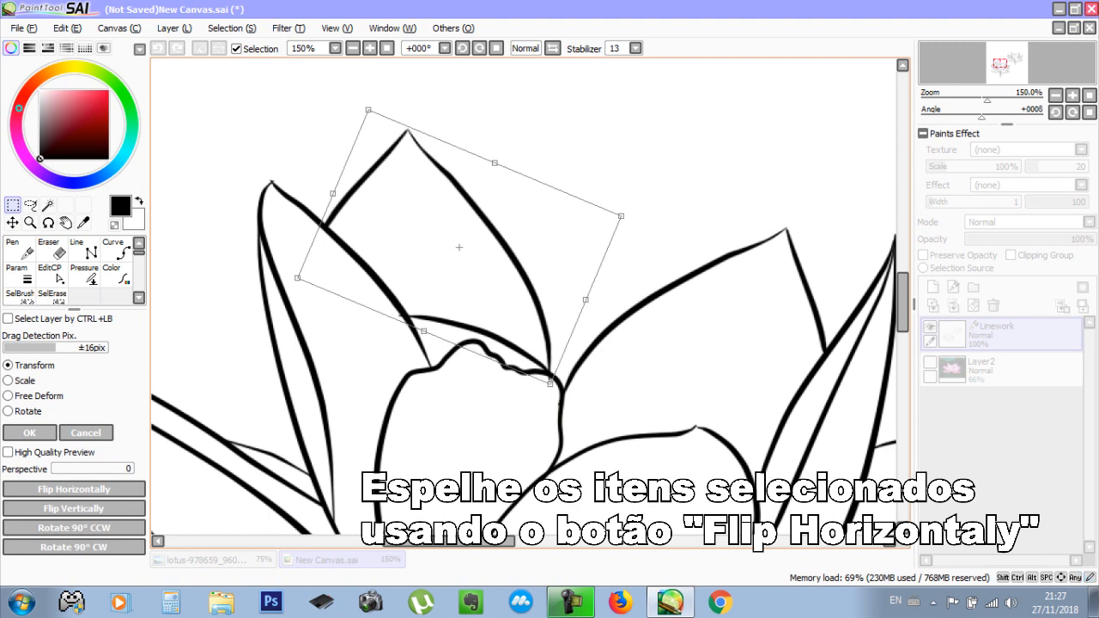
pyautogui.moveTo(621, 217); pyautogui.dragTo(645, 202)
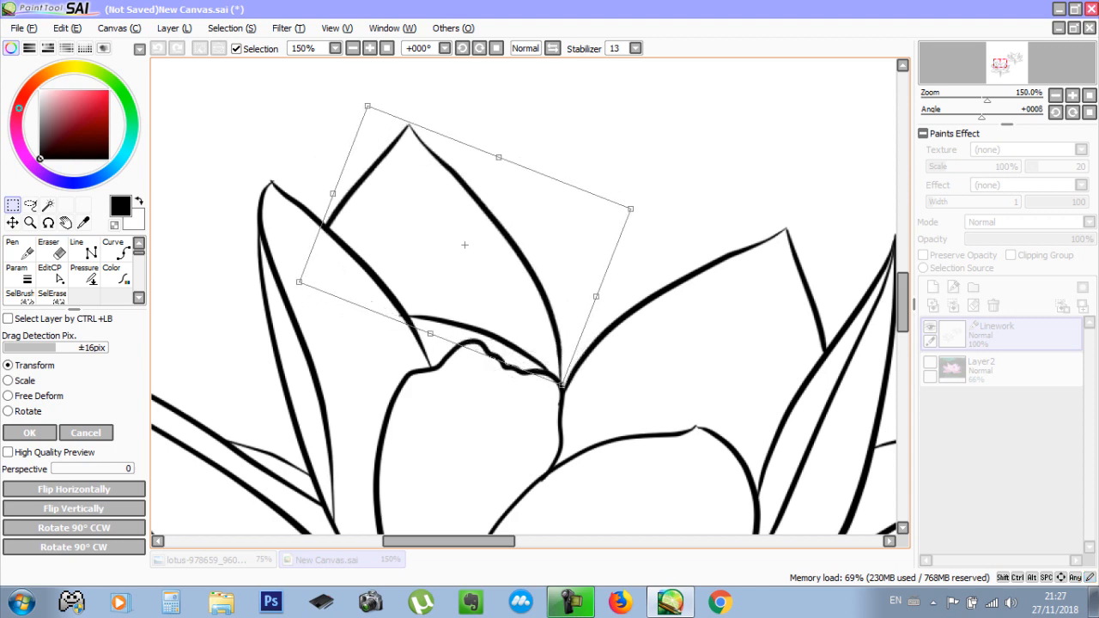
pyautogui.press('Return')
# Undo the transform and the duplication of the petal outline
pyautogui.hotkey('ctrl', '-')
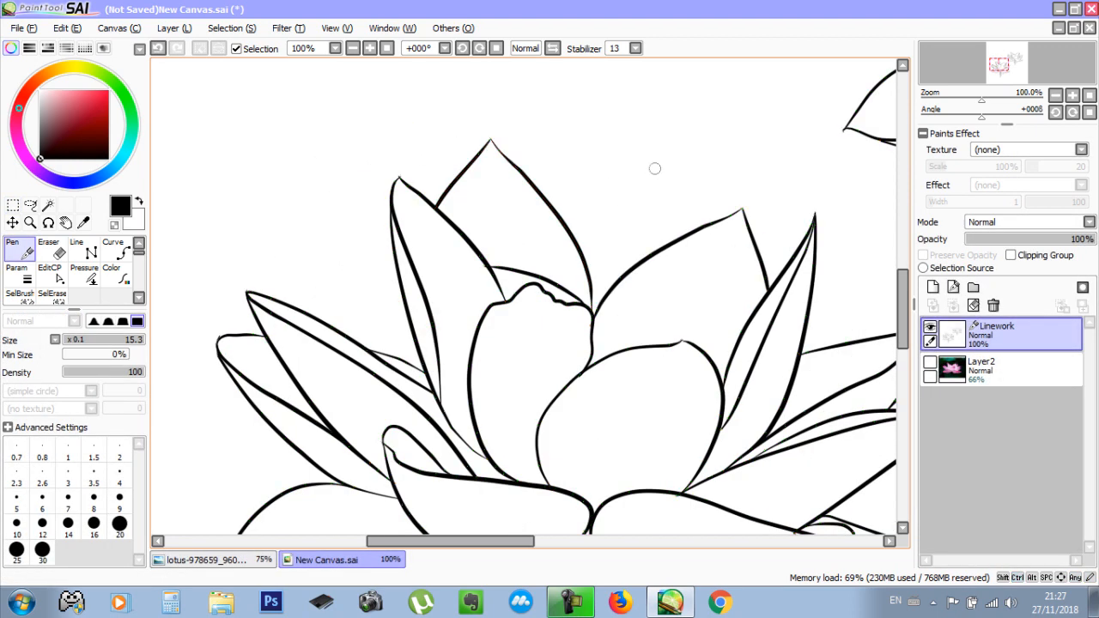
pyautogui.moveTo(655, 169); pyautogui.dragTo(610, 81)
pyautogui.hotkey('ctrl', '-')
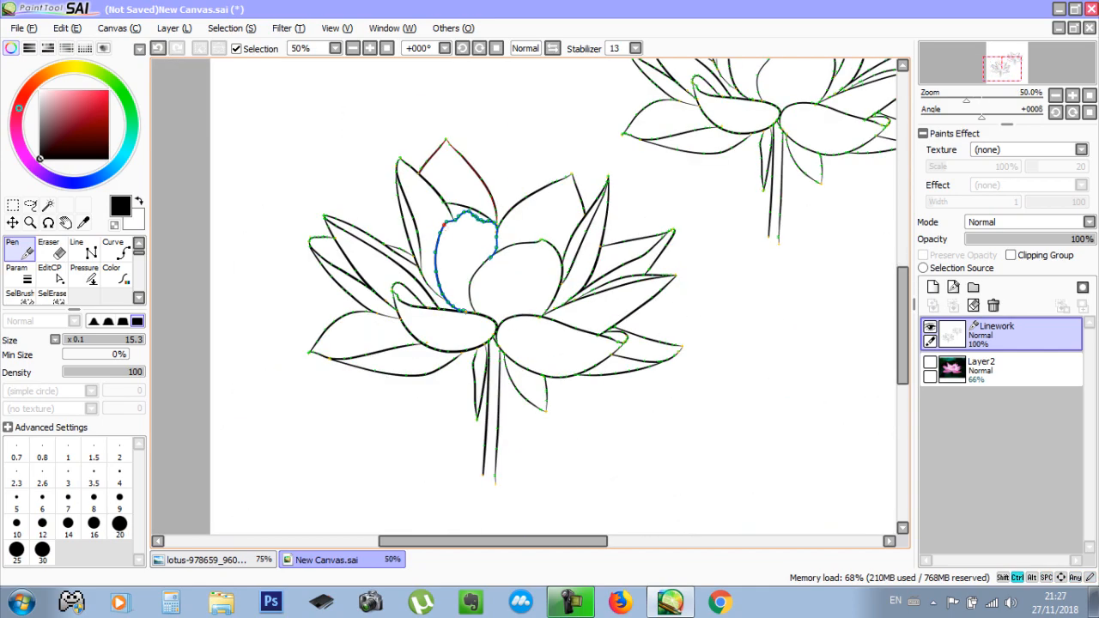
pyautogui.hotkey('ctrl', 'z')
pyautogui.hotkey('ctrl', 'z')
pyautogui.moveTo(523, 300); pyautogui.dragTo(403, 395)
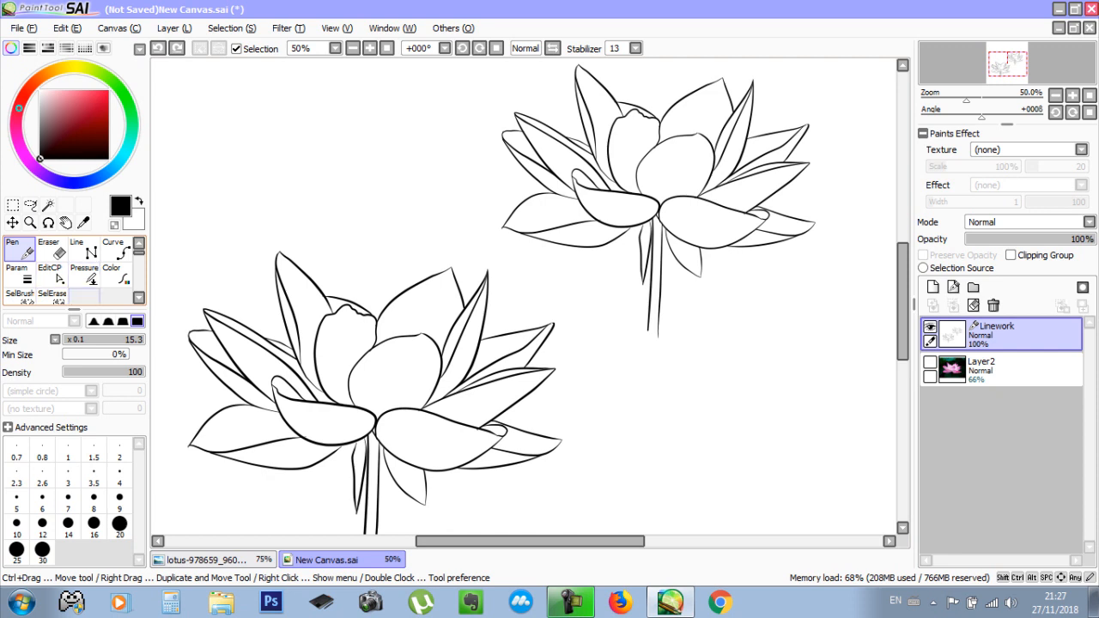
# Add a new normal layer and move it below the Linework layer
pyautogui.click(138, 298)
pyautogui.click(138, 298)
pyautogui.click(138, 298)
pyautogui.click(138, 244)
pyautogui.click(138, 243)
pyautogui.click(138, 244)
pyautogui.click(932, 287)
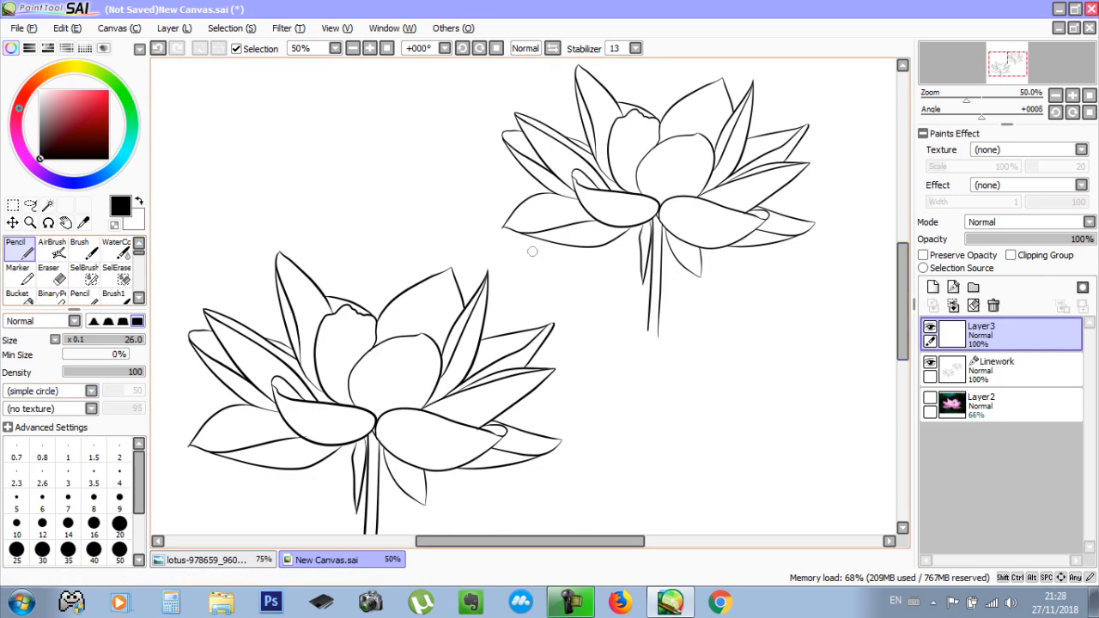
pyautogui.moveTo(426, 255); pyautogui.dragTo(450, 251)
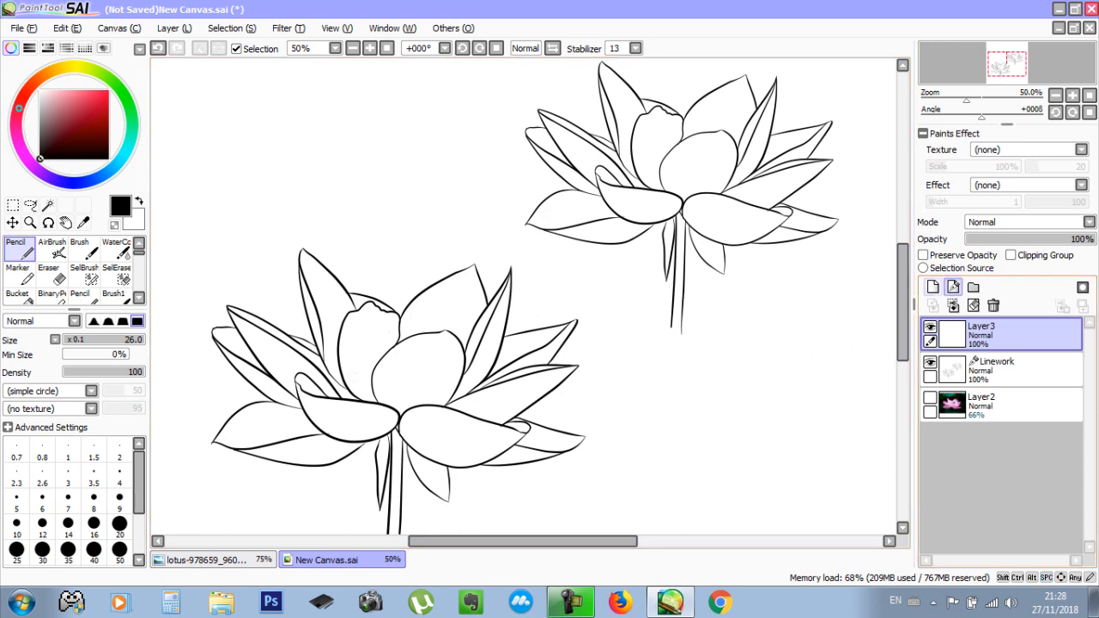
pyautogui.moveTo(981, 333); pyautogui.dragTo(982, 369)
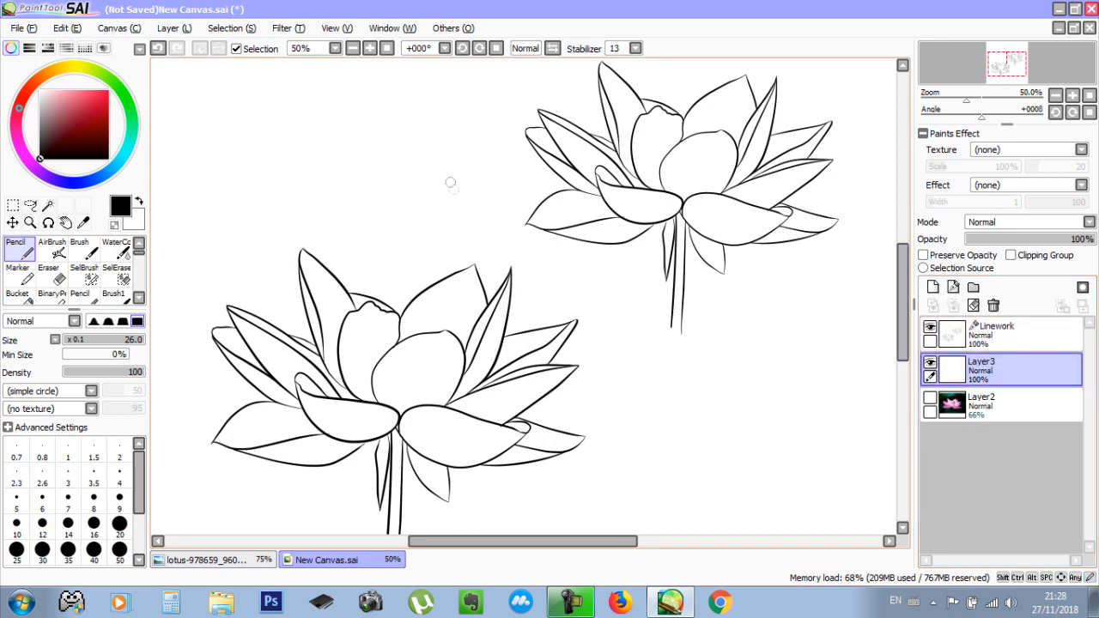
# Show the lotus photo on Layer2 and raise its opacity to 100%
pyautogui.moveTo(362, 284); pyautogui.dragTo(378, 255)
pyautogui.scroll(3, 378, 255)
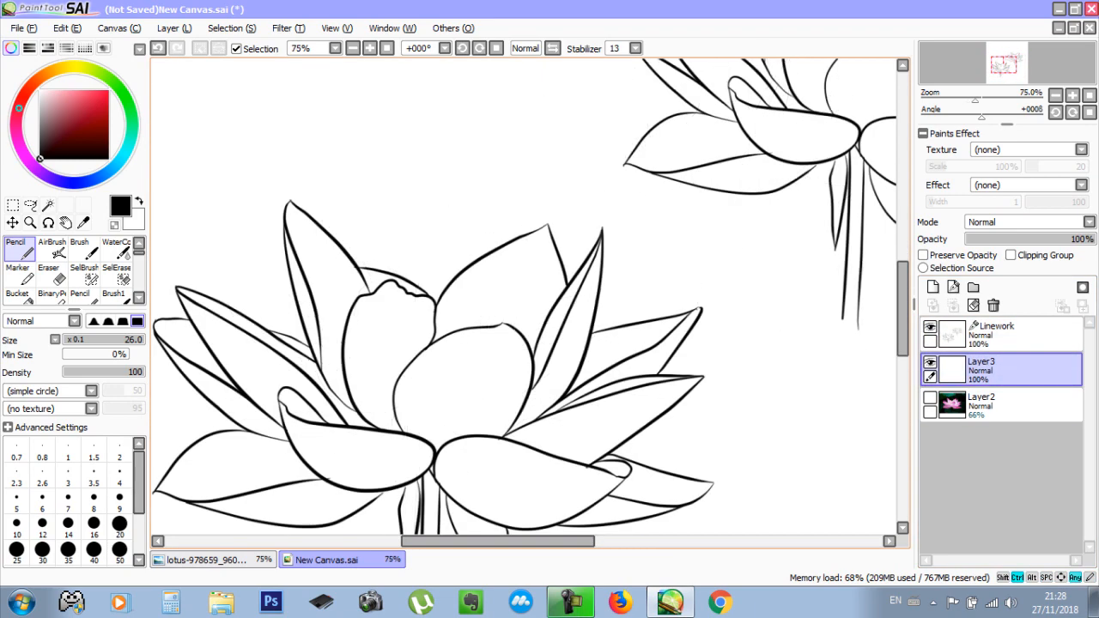
pyautogui.scroll(-2, 378, 255)
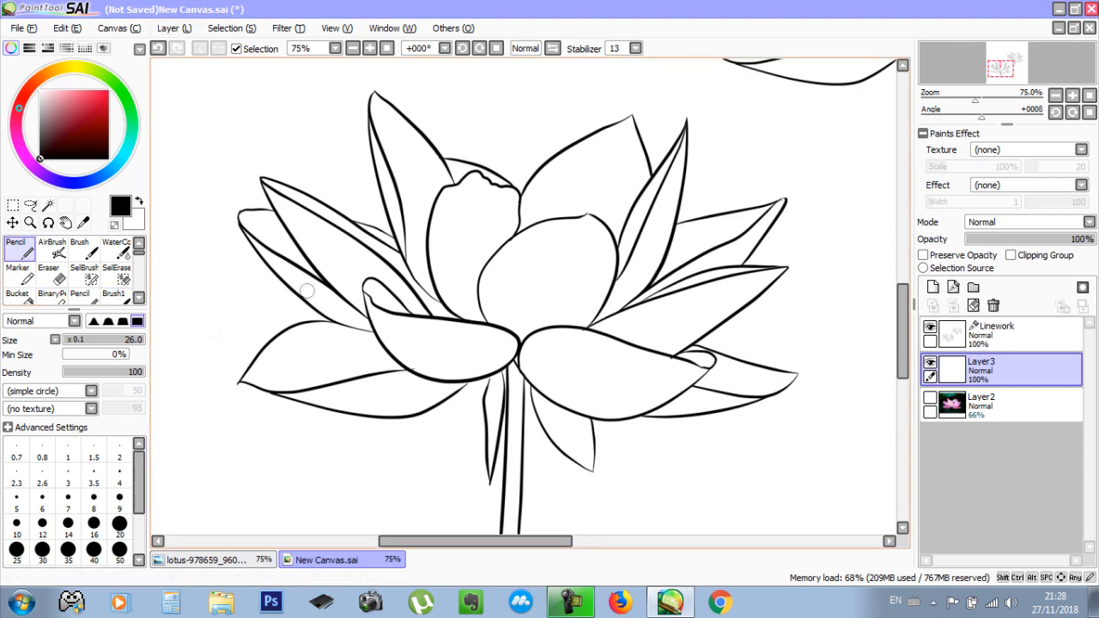
pyautogui.moveTo(534, 363); pyautogui.dragTo(516, 345)
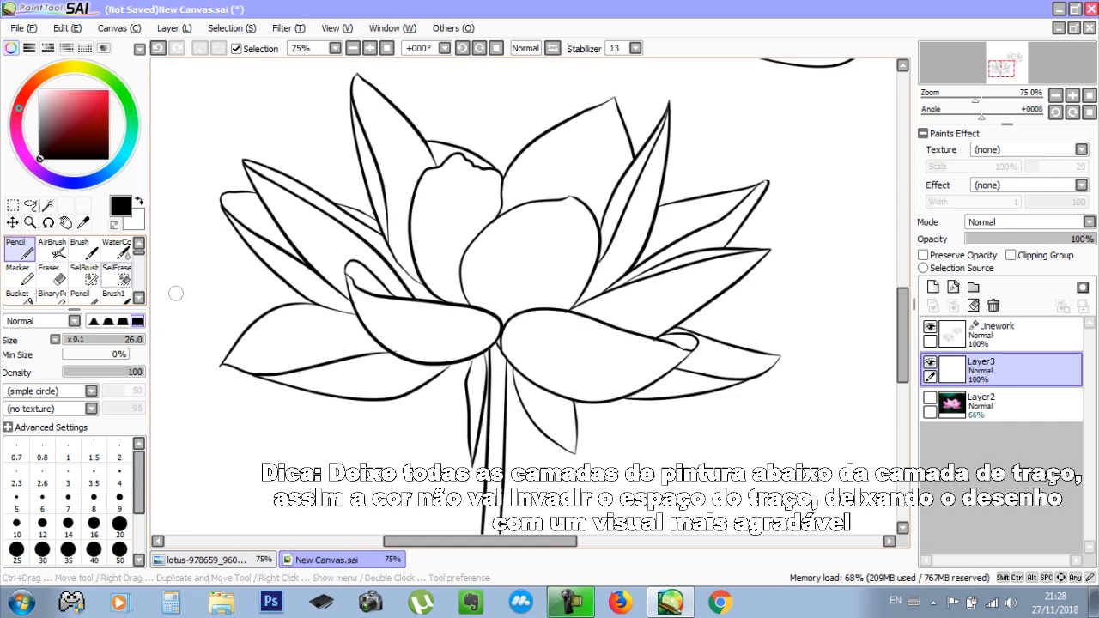
pyautogui.click(930, 398)
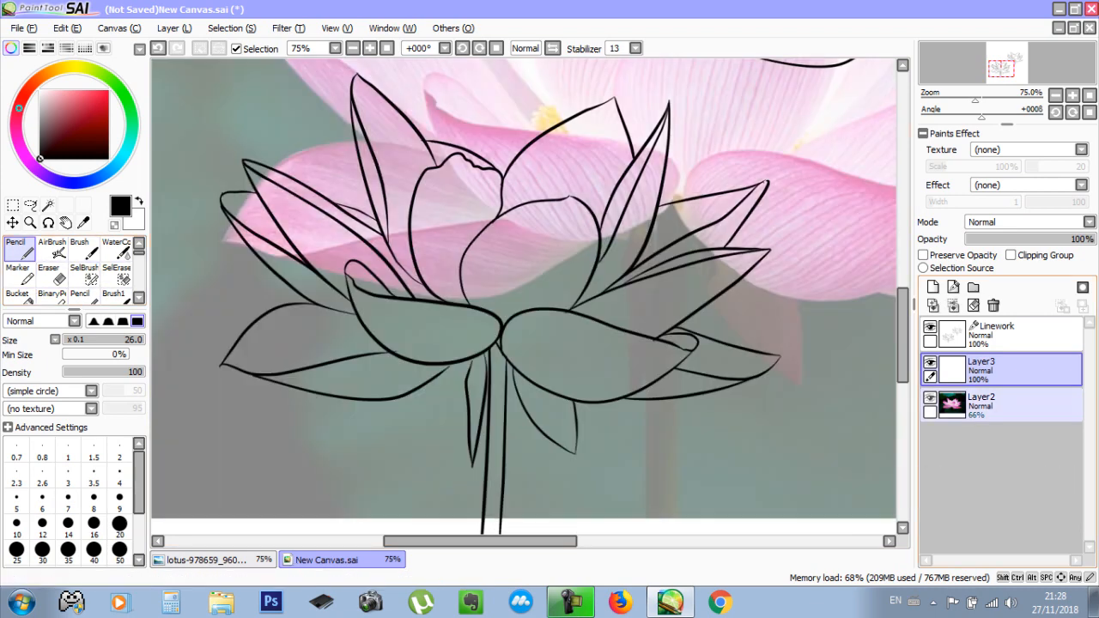
pyautogui.click(1013, 406)
pyautogui.moveTo(1052, 240); pyautogui.dragTo(1094, 239)
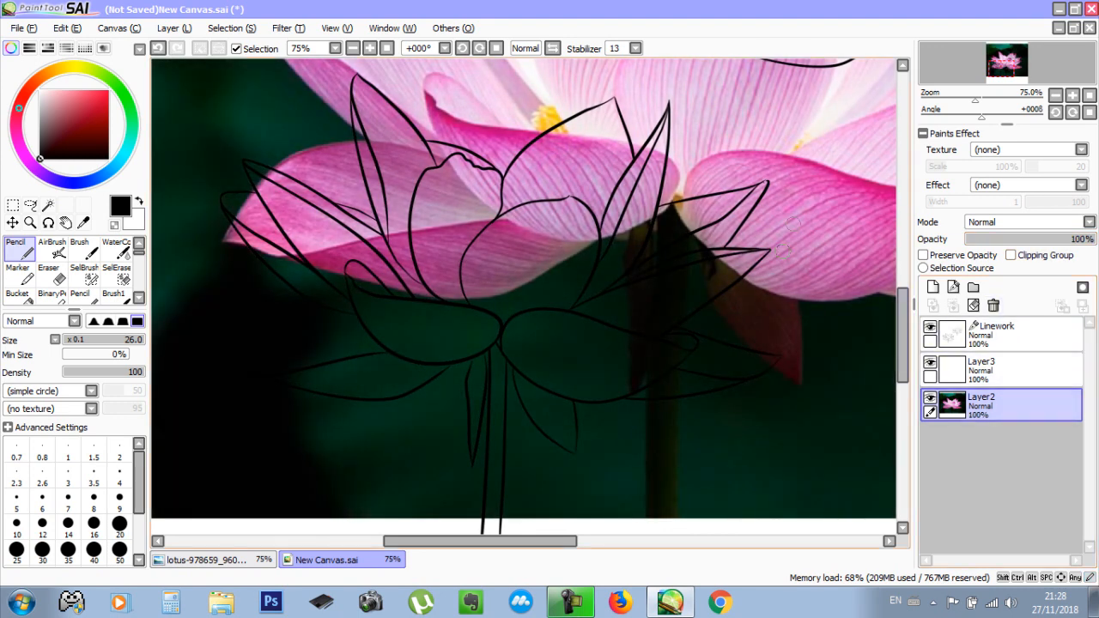
# Sample pink tones from the photo's petals, ending with a light pink from the upper central petal as the drawing colour
pyautogui.rightClick(829, 172)
pyautogui.rightClick(810, 163)
pyautogui.rightClick(795, 125)
pyautogui.rightClick(768, 112)
pyautogui.rightClick(785, 174)
pyautogui.rightClick(795, 224)
pyautogui.rightClick(806, 205)
pyautogui.rightClick(841, 176)
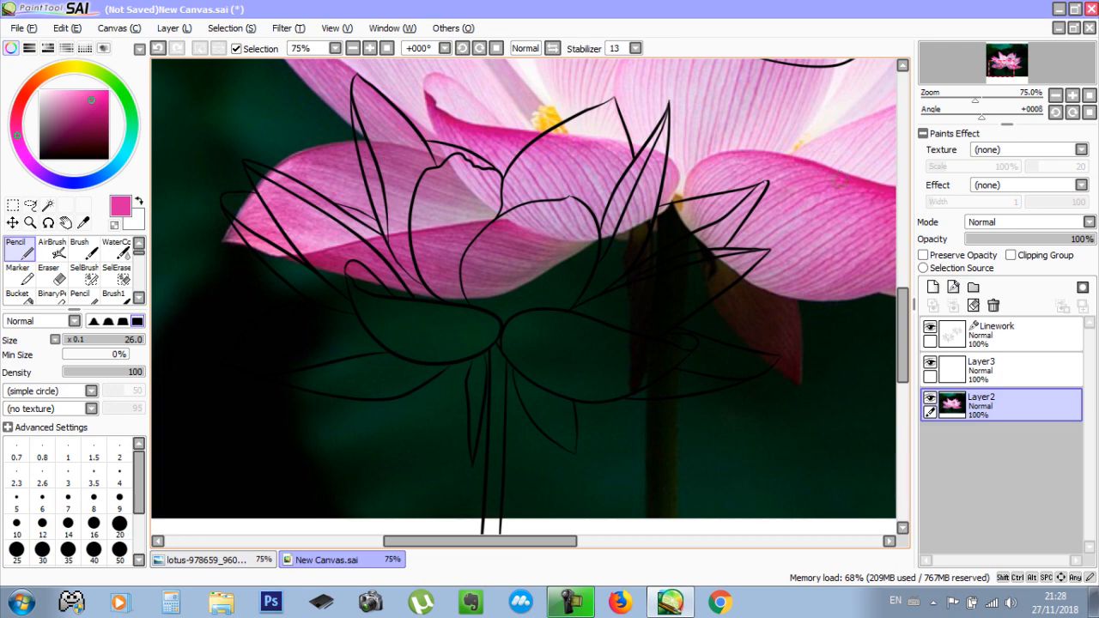
pyautogui.moveTo(806, 187); pyautogui.dragTo(743, 429)
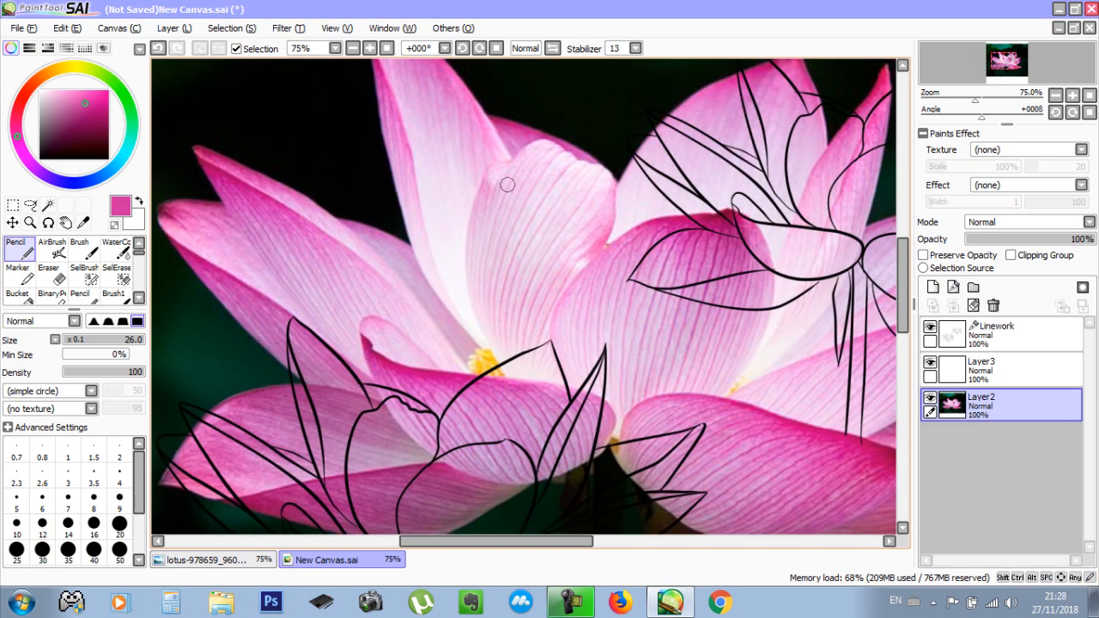
pyautogui.rightClick(512, 182)
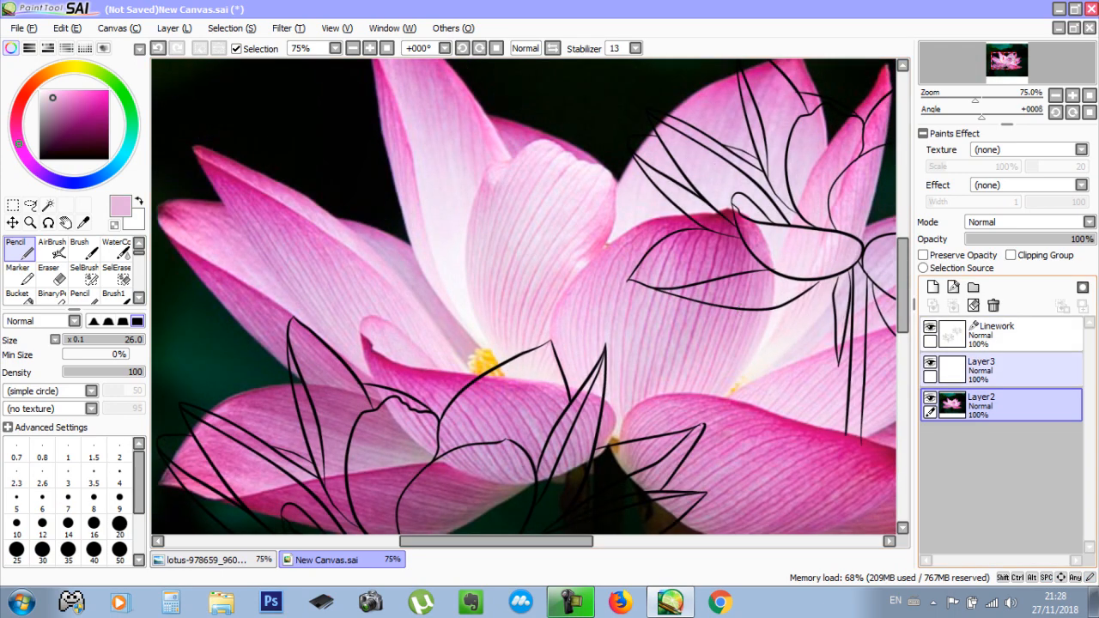
# Make Layer3 the active layer and hide the photo on Layer2
pyautogui.click(1013, 370)
pyautogui.click(930, 398)
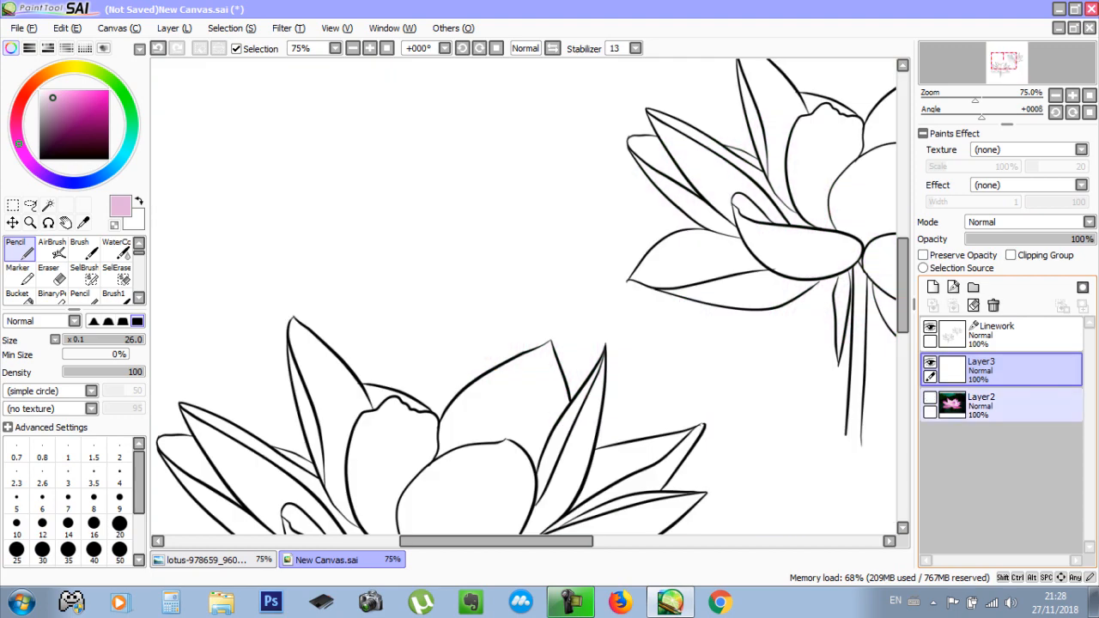
pyautogui.moveTo(515, 344); pyautogui.dragTo(568, 208)
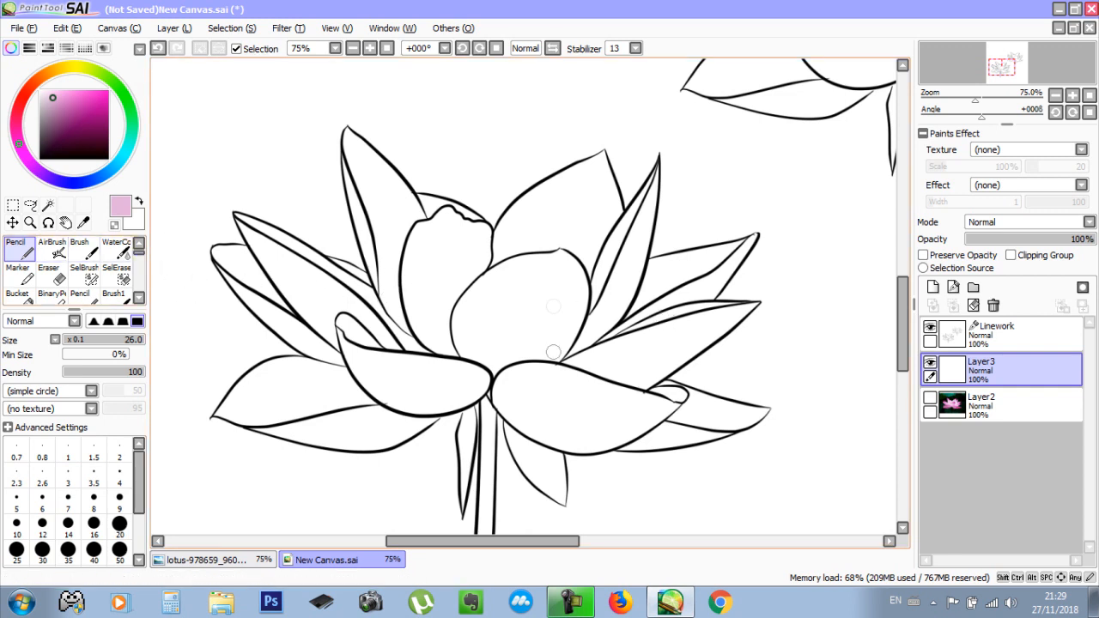
# Fill the lower lotus's central, rear right and tall rear left petals with the light pink using the Bucket tool
pyautogui.moveTo(459, 314)
pyautogui.mouseDown()
pyautogui.moveTo(545, 266)
pyautogui.moveTo(606, 361)
pyautogui.mouseUp()
pyautogui.hotkey('ctrl', 'z')
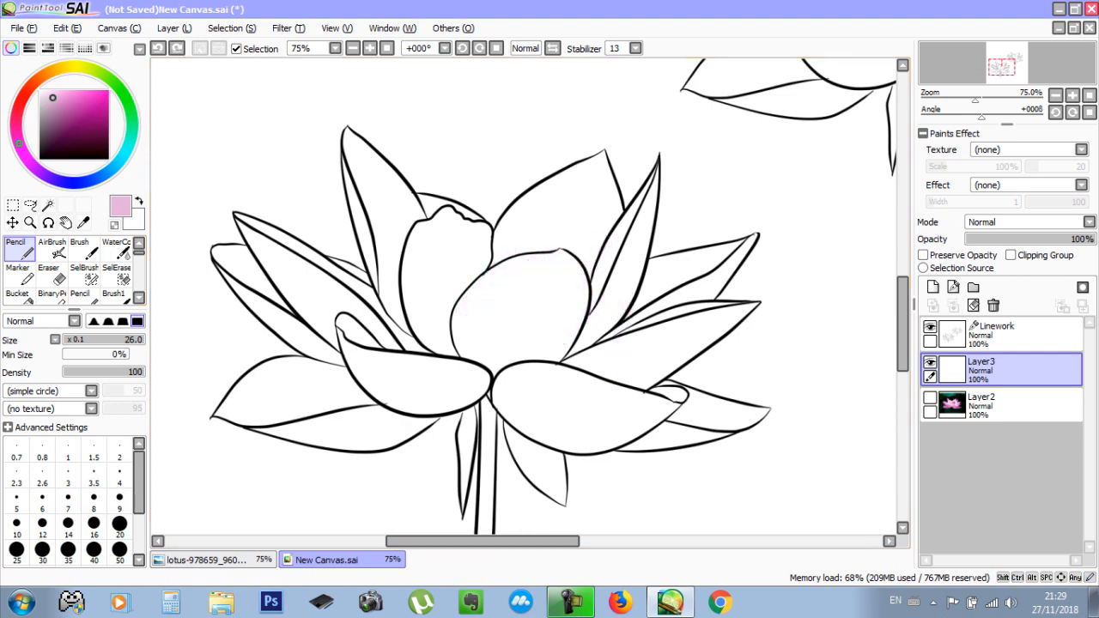
pyautogui.click(17, 296)
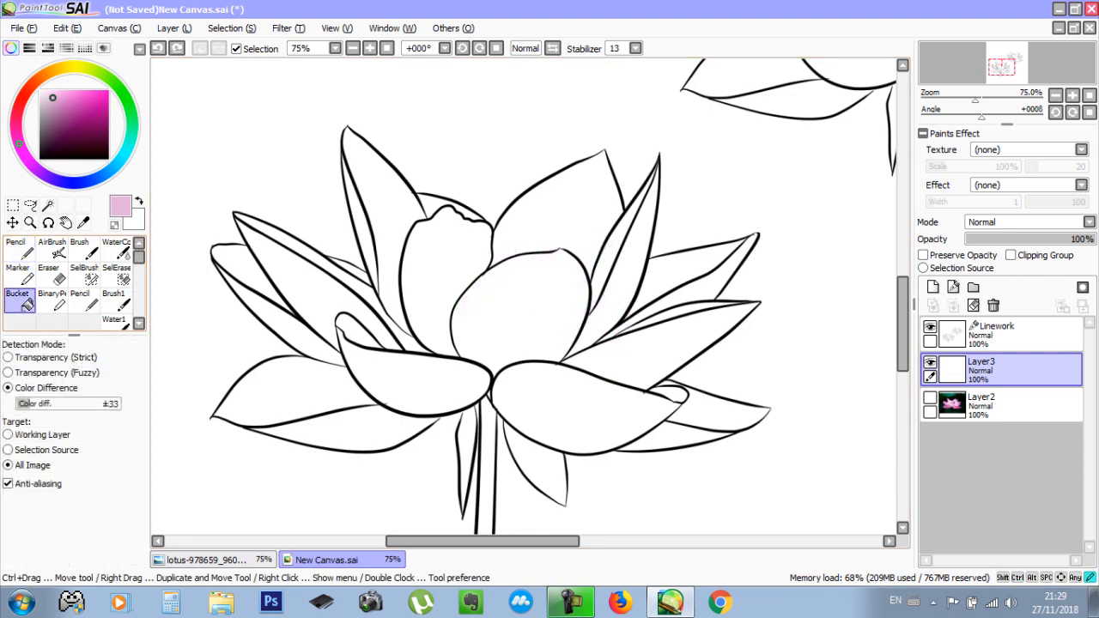
pyautogui.click(442, 283)
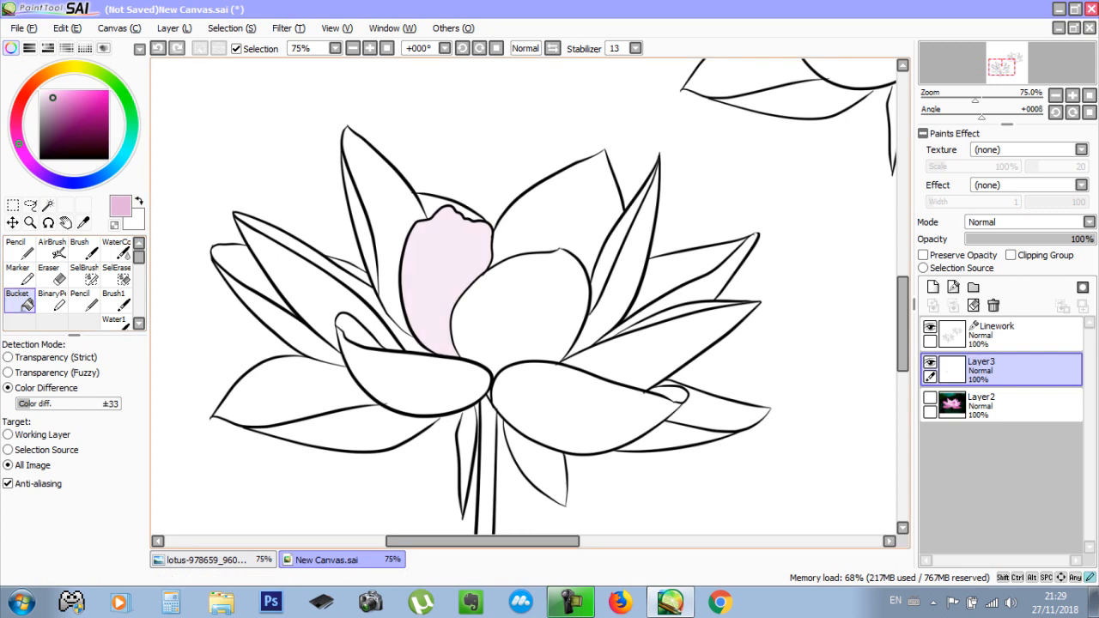
pyautogui.click(520, 309)
pyautogui.click(560, 213)
pyautogui.click(383, 210)
pyautogui.click(362, 224)
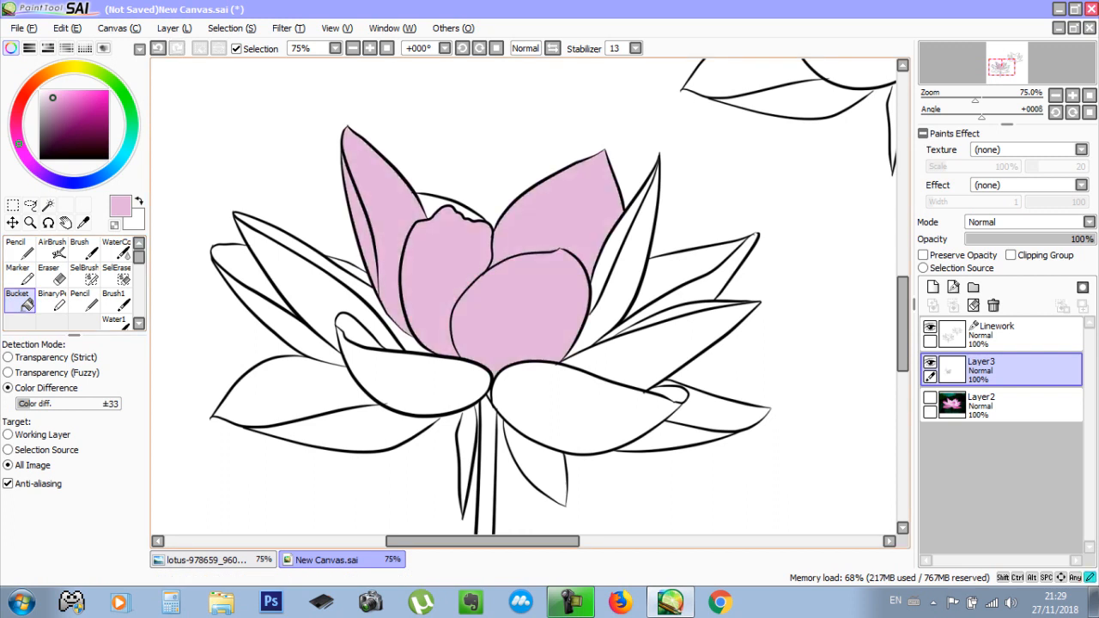
# Fill the lower lotus's outer left petals with the same light pink, undoing the fills made after the broad lower-left petal
pyautogui.click(373, 299)
pyautogui.click(311, 289)
pyautogui.click(279, 320)
pyautogui.click(291, 393)
pyautogui.click(348, 432)
pyautogui.click(413, 383)
pyautogui.hotkey('ctrl', 'z')
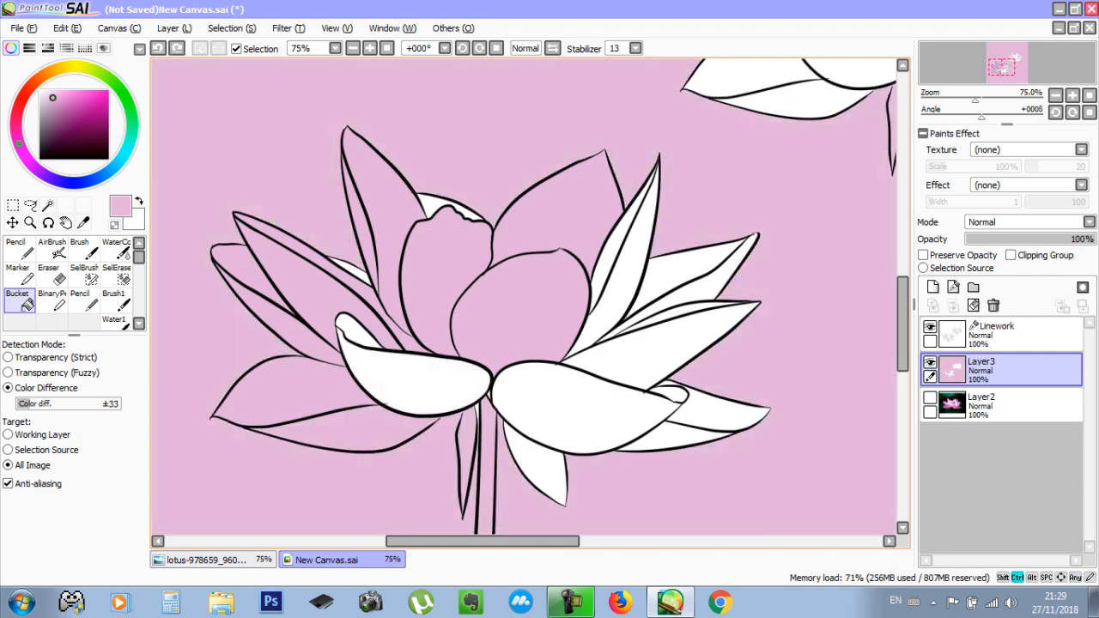
pyautogui.hotkey('ctrl', 'z')
# On the Linework layer, try joining the loose end of the lower-left petal's underside line to the front petal's outline, then undo it
pyautogui.scroll(2, 425, 377)
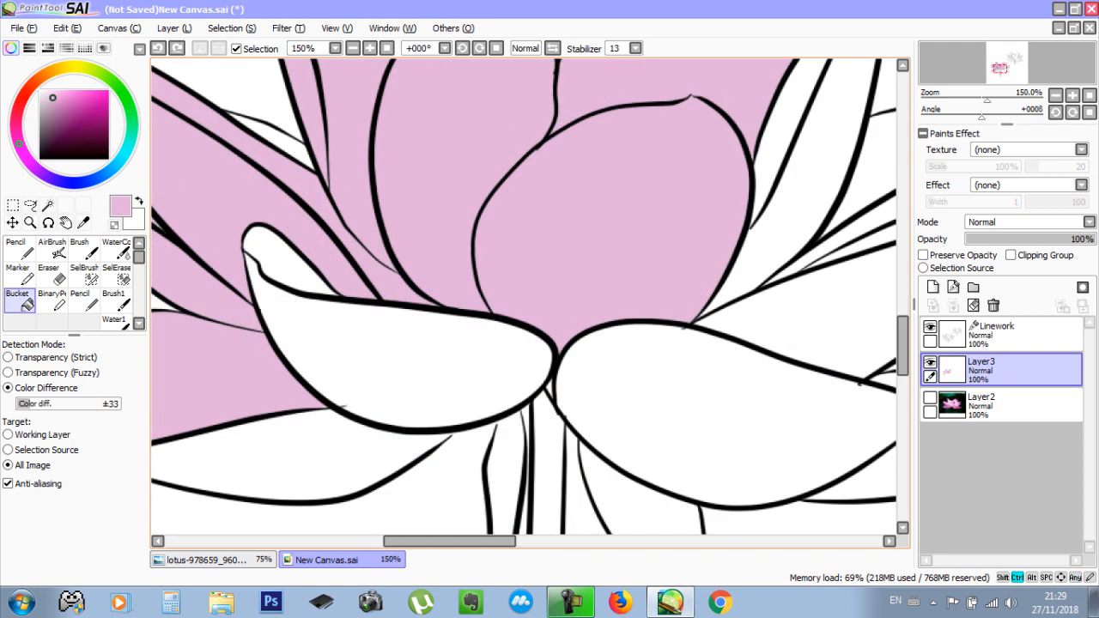
pyautogui.moveTo(425, 378); pyautogui.dragTo(612, 220)
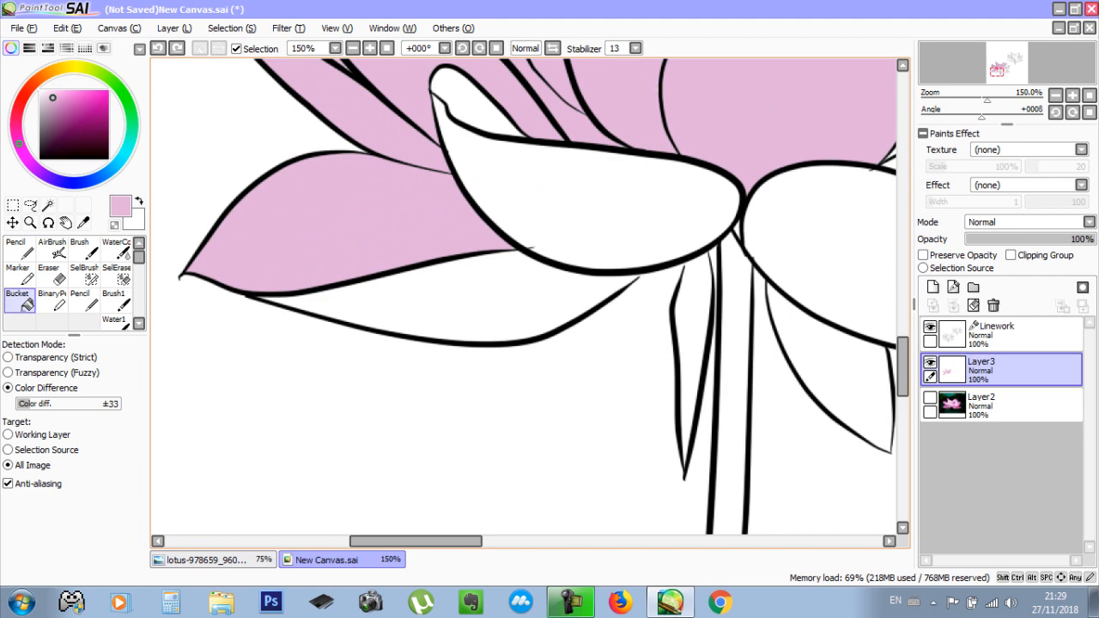
pyautogui.click(19, 248)
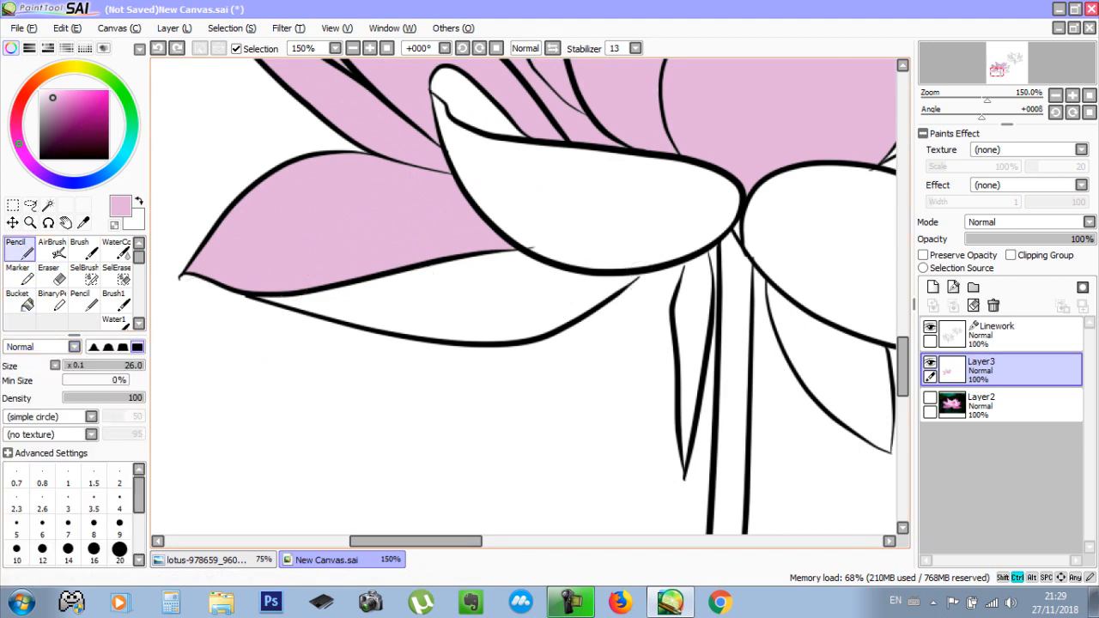
pyautogui.scroll(3, 644, 270)
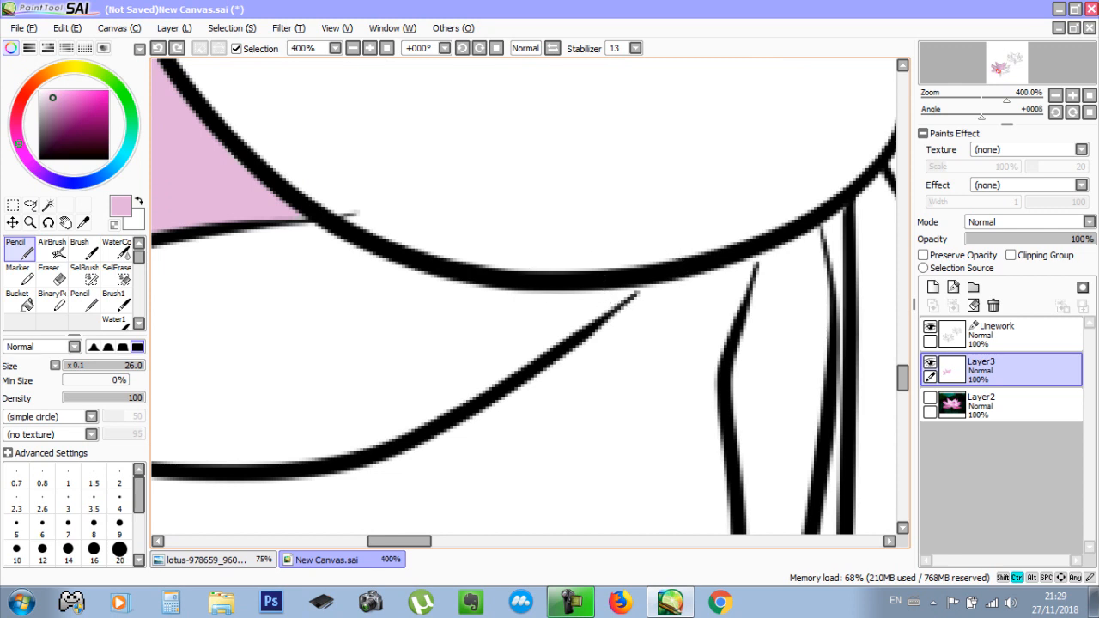
pyautogui.click(996, 333)
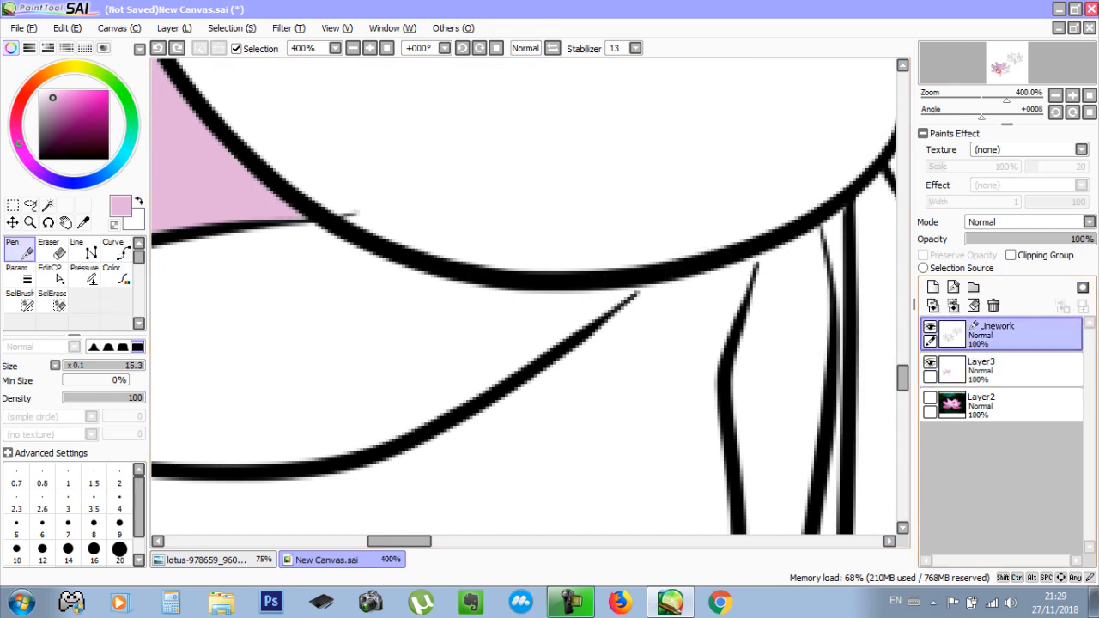
pyautogui.press('ctrl')
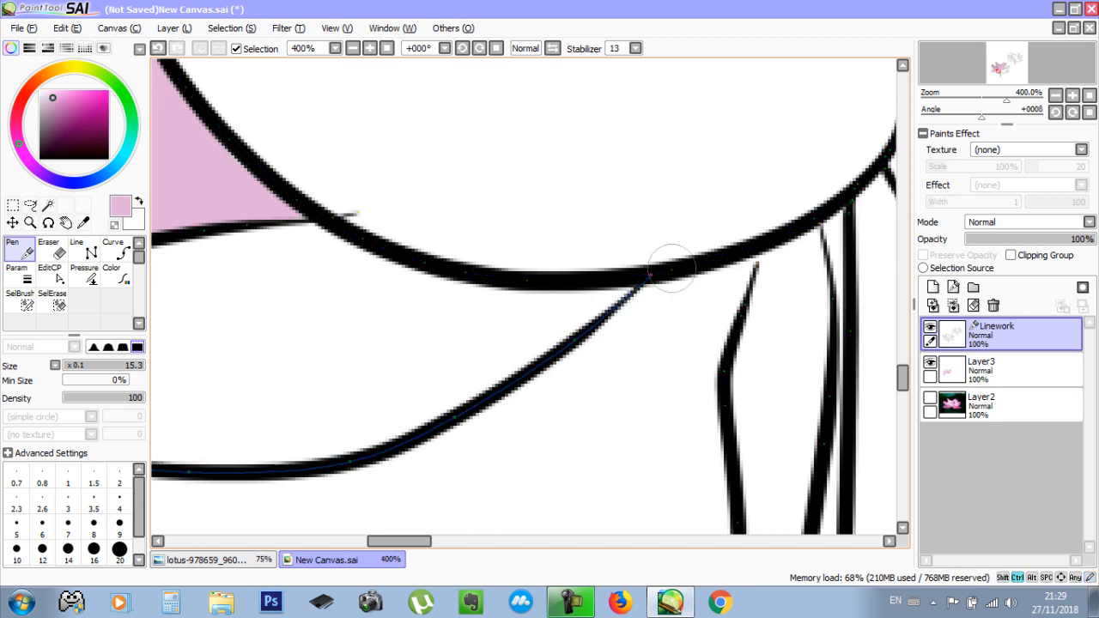
pyautogui.hotkey('ctrl', 'z')
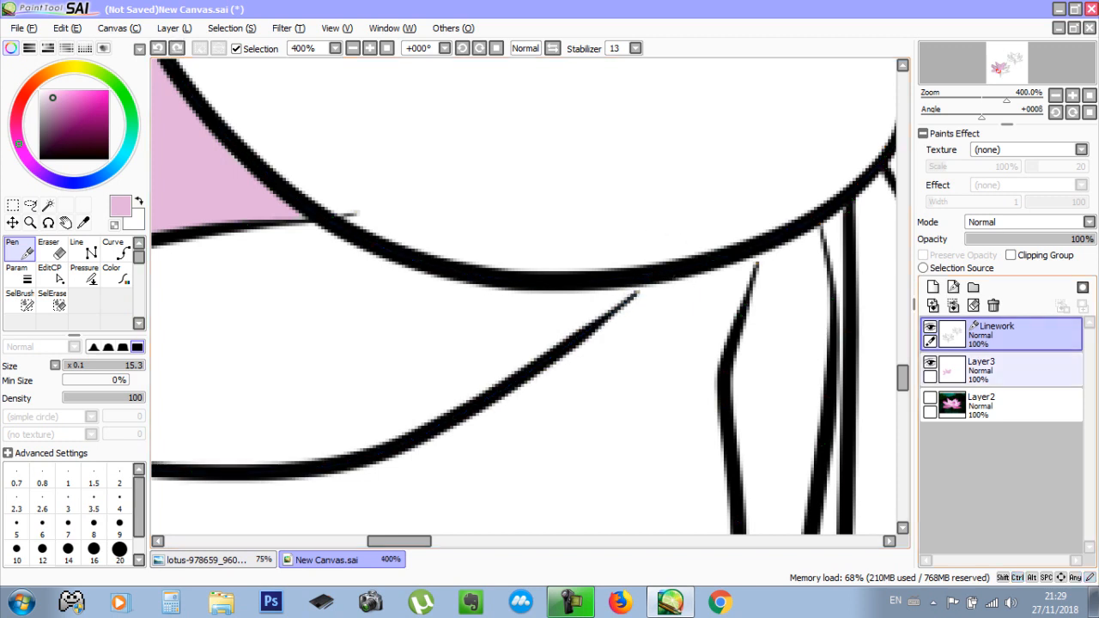
# On Layer3, close the gap at the lower-left petal's inner end with a size 5.1 Pencil stroke and Bucket-fill its underside light pink
pyautogui.click(987, 369)
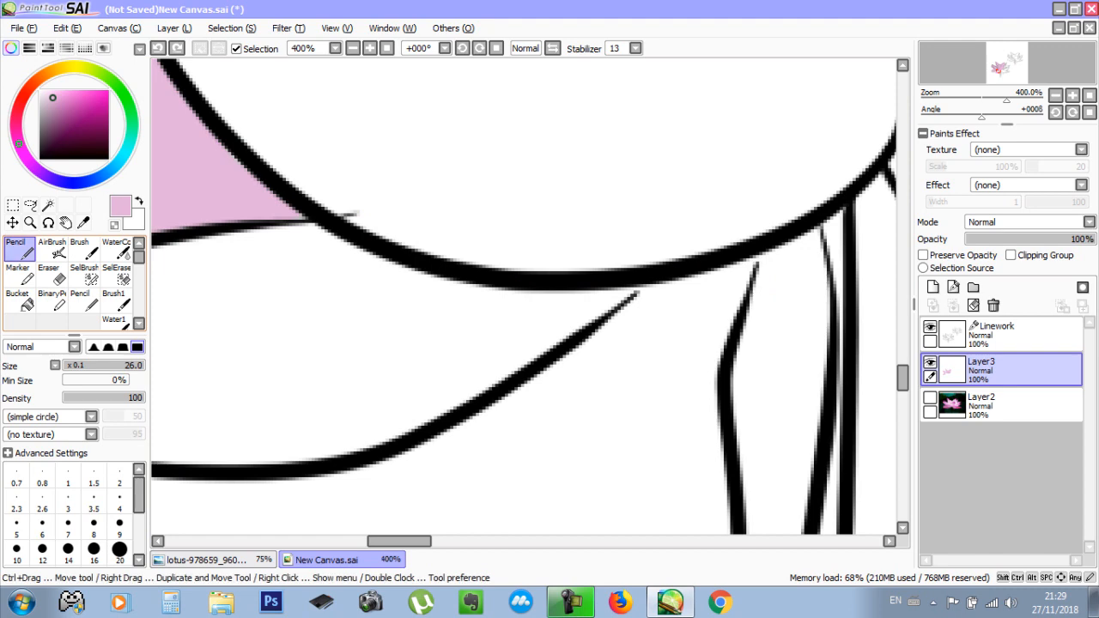
pyautogui.doubleClick(17, 249)
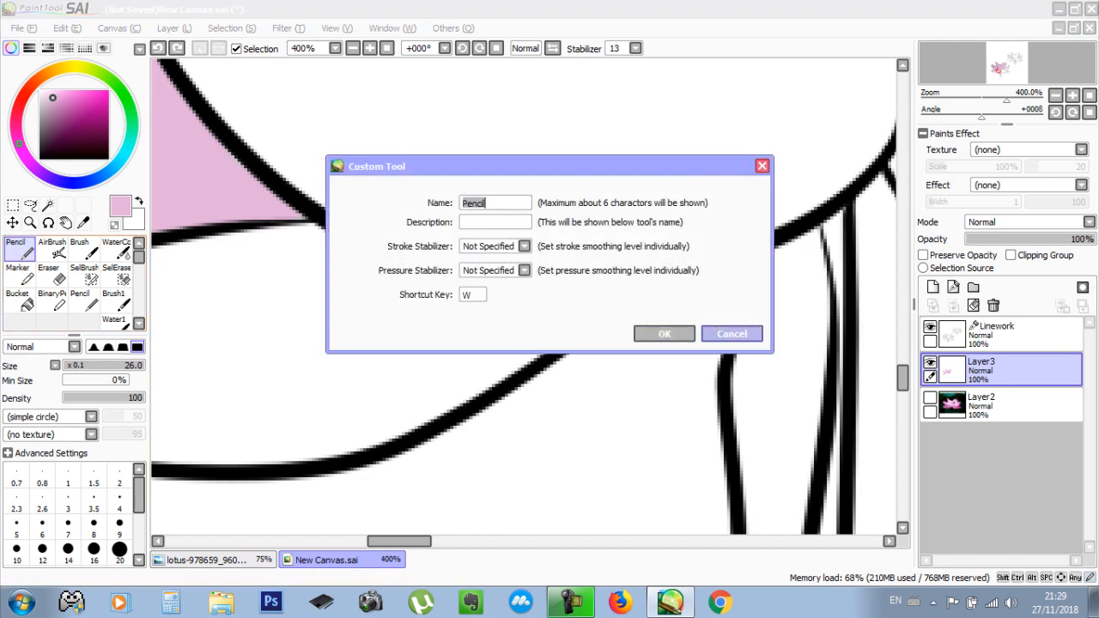
pyautogui.click(665, 334)
pyautogui.moveTo(671, 292); pyautogui.dragTo(606, 305)
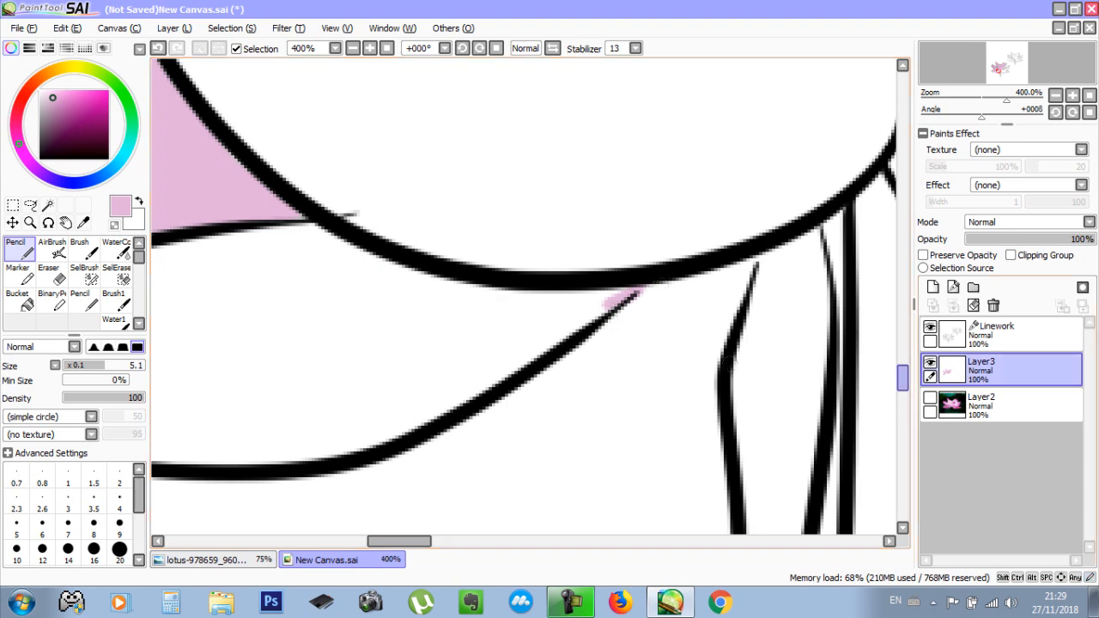
pyautogui.click(18, 300)
pyautogui.click(343, 344)
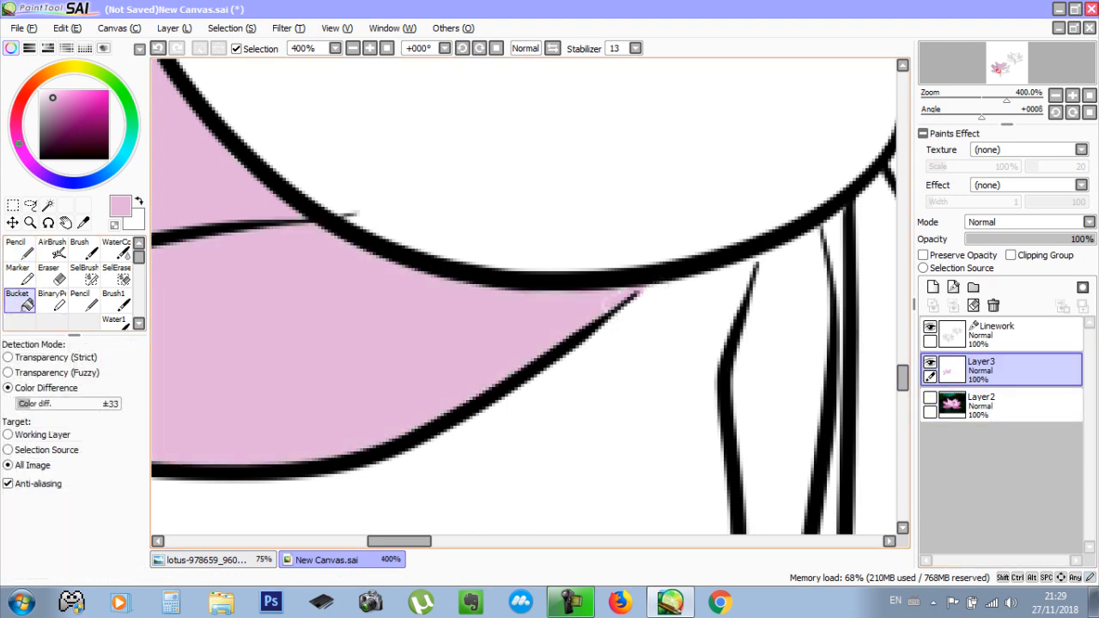
# Fill the lower lotus's two front petals, the hanging petal right of the stem, and the lower-right petals with light pink
pyautogui.scroll(2, 314, 237)
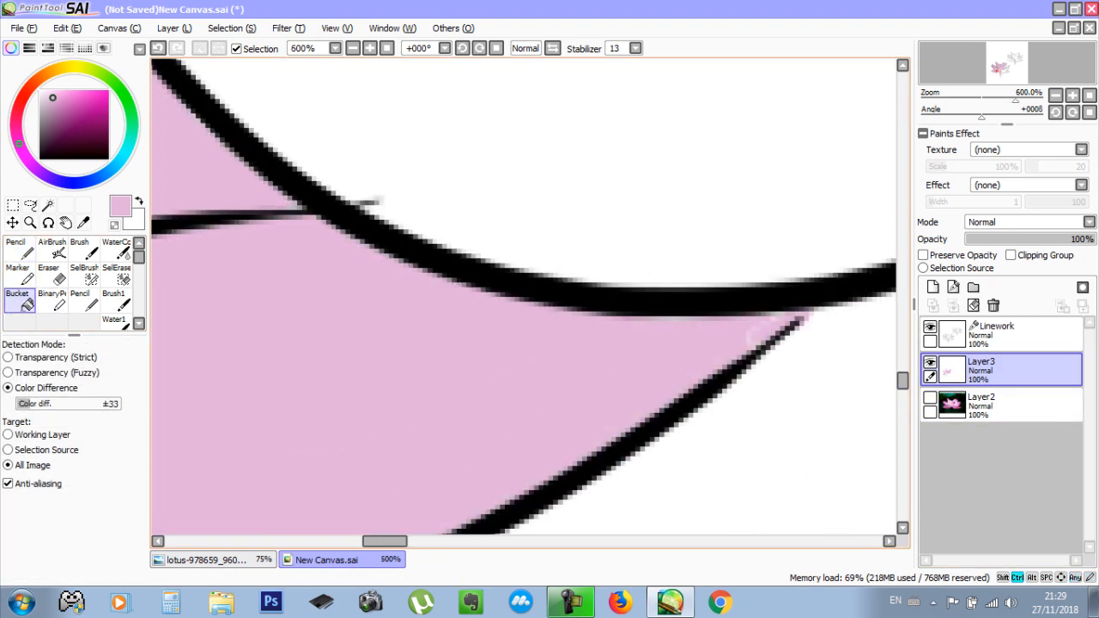
pyautogui.scroll(-6, 313, 237)
pyautogui.moveTo(506, 240); pyautogui.dragTo(526, 357)
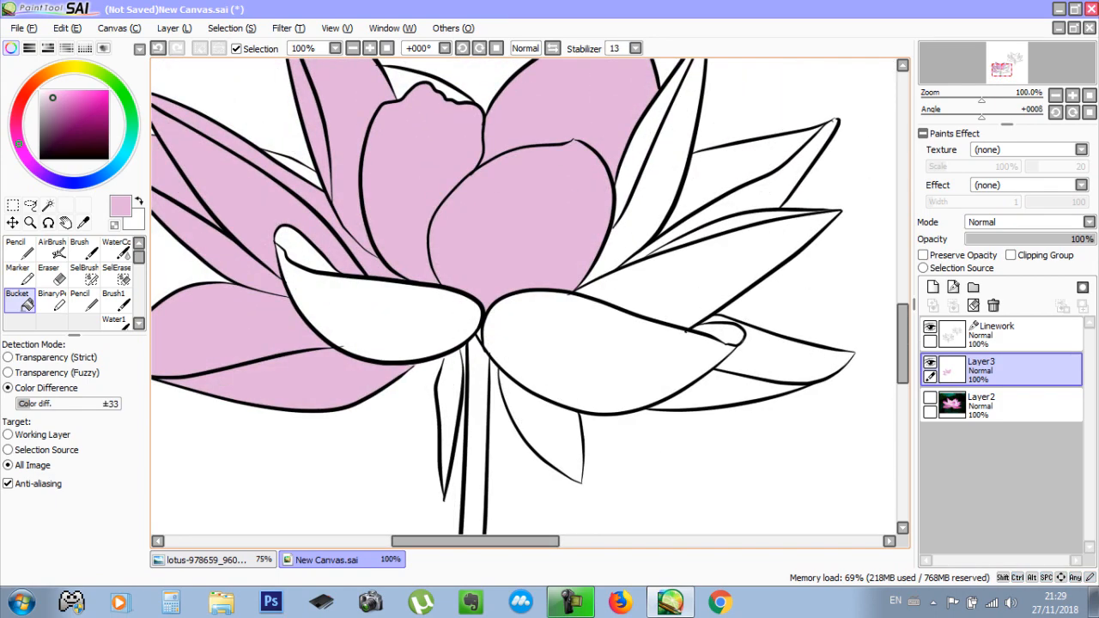
pyautogui.click(341, 347)
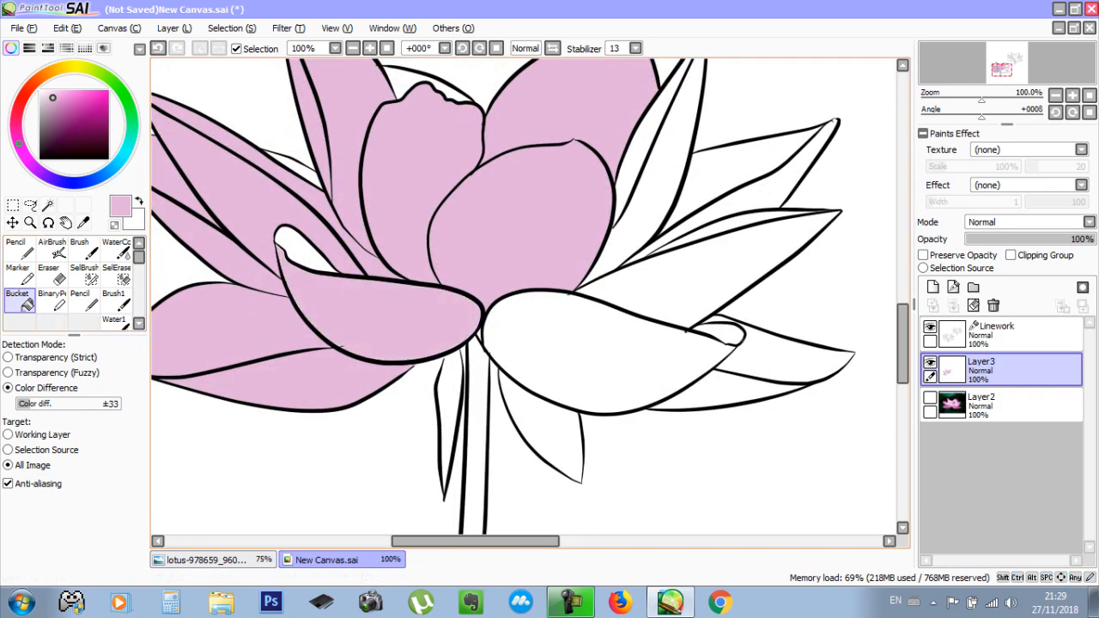
pyautogui.click(601, 356)
pyautogui.click(554, 431)
pyautogui.click(729, 391)
pyautogui.click(781, 357)
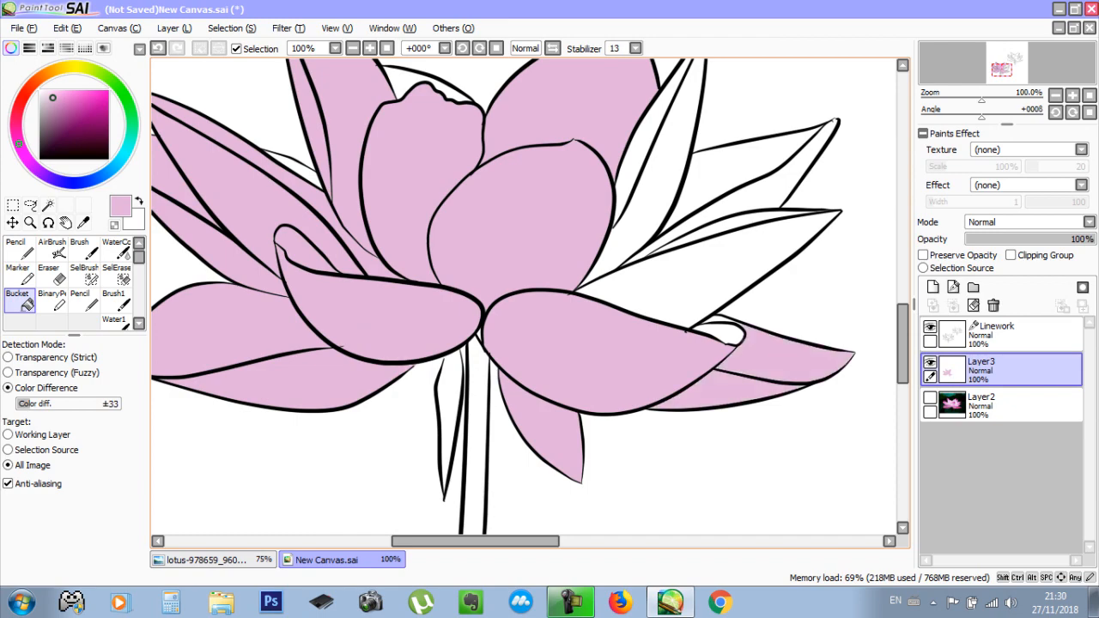
# Fill the lower lotus's remaining pointed petals on the right side, including the narrow upright one, with the same light pink
pyautogui.click(717, 273)
pyautogui.click(664, 168)
pyautogui.click(740, 165)
pyautogui.click(766, 192)
pyautogui.click(723, 223)
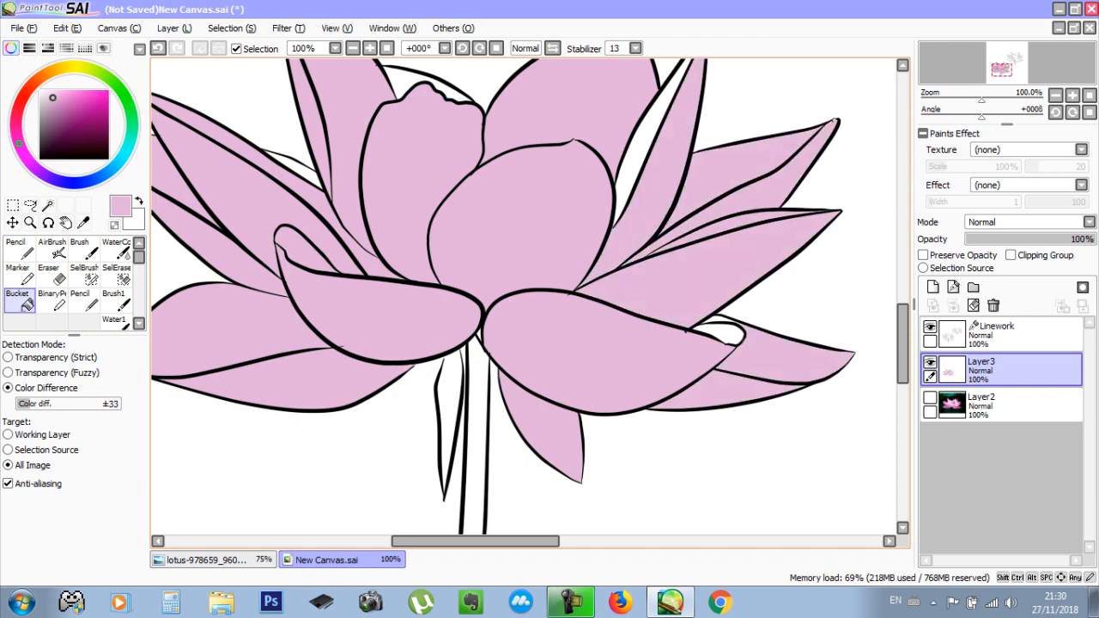
pyautogui.click(638, 148)
# Fill the sliver of petal behind the centre and the curled tip of the front right petal with light pink
pyautogui.moveTo(515, 172); pyautogui.dragTo(552, 361)
pyautogui.click(442, 271)
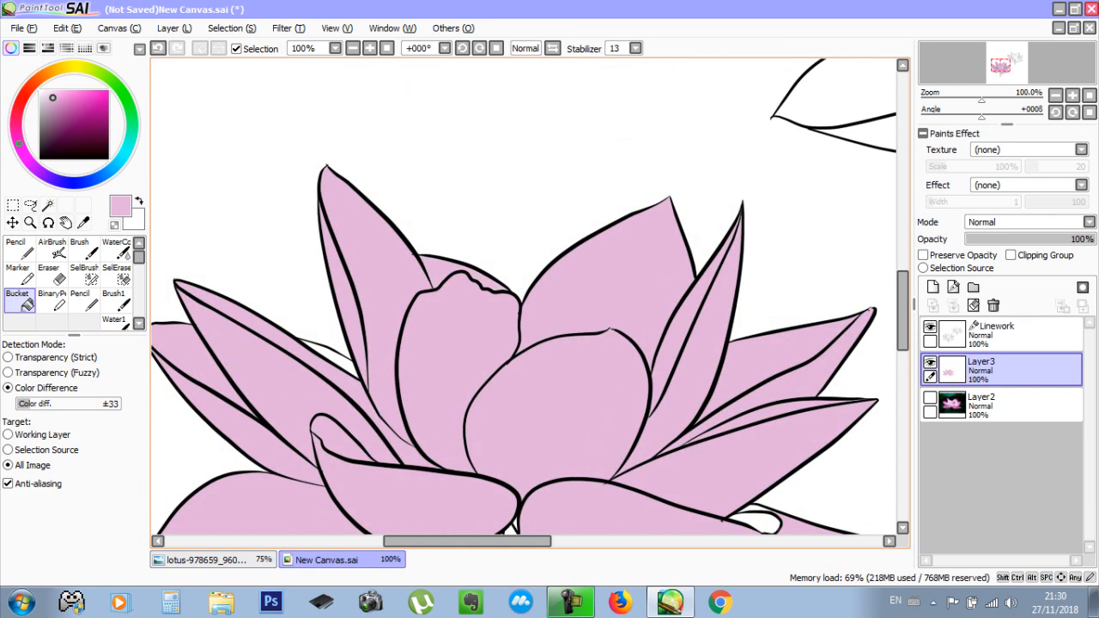
pyautogui.moveTo(442, 309); pyautogui.dragTo(554, 250)
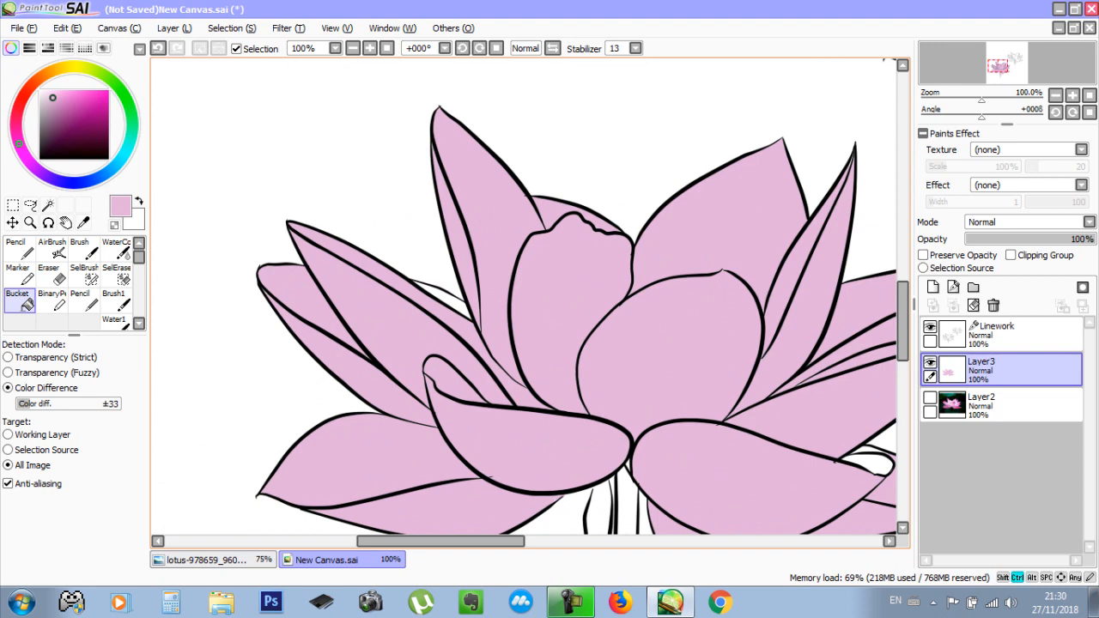
pyautogui.moveTo(442, 301); pyautogui.dragTo(367, 93)
pyautogui.click(803, 255)
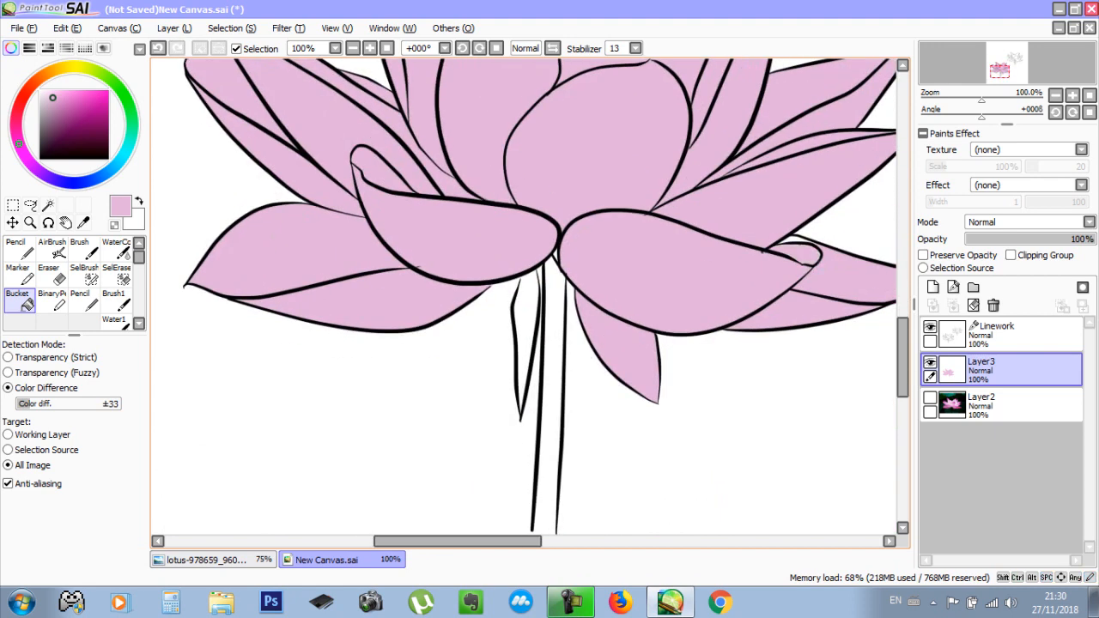
# Extend the narrow hanging petal's line up to the front petal on the Linework layer and fill that petal light pink on Layer3
pyautogui.scroll(2, 776, 223)
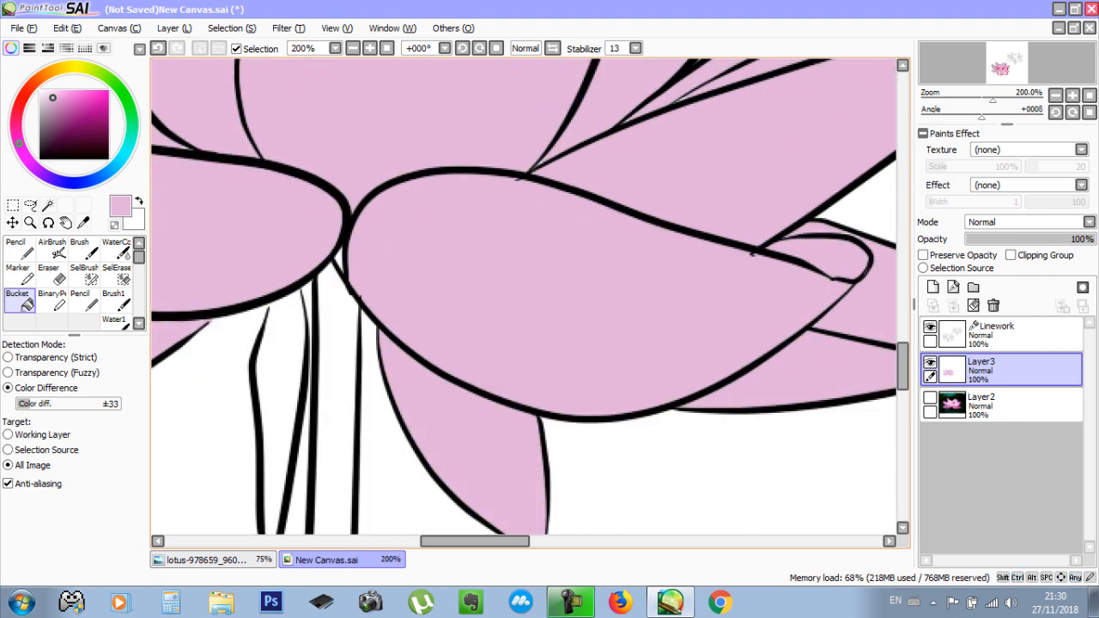
pyautogui.moveTo(618, 283); pyautogui.dragTo(781, 221)
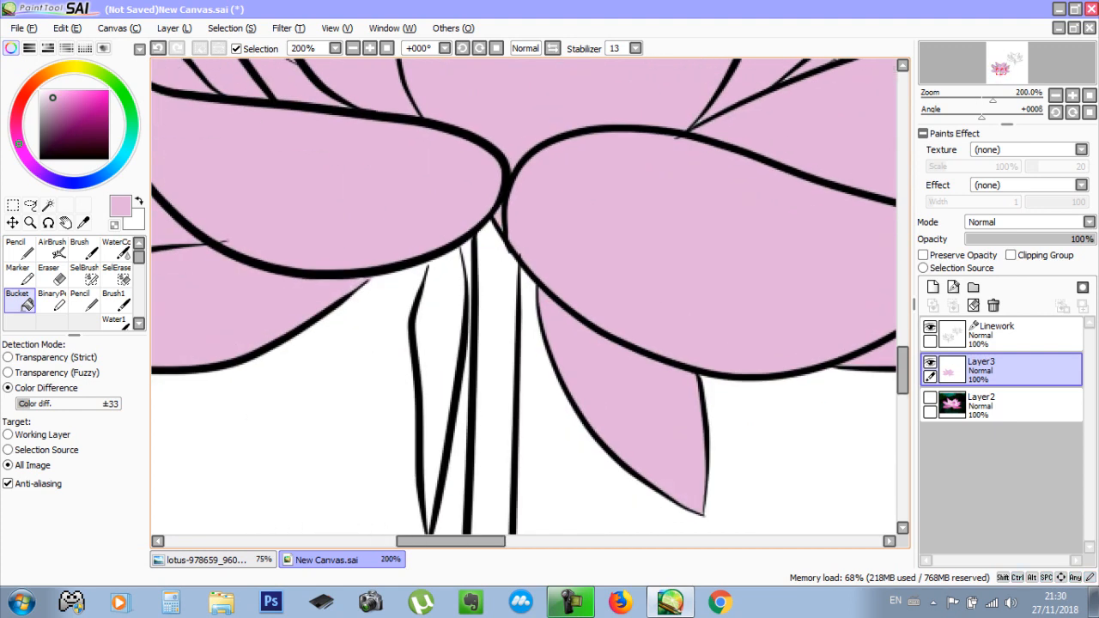
pyautogui.click(1005, 336)
pyautogui.moveTo(428, 267); pyautogui.dragTo(427, 259)
pyautogui.click(1004, 369)
pyautogui.click(441, 361)
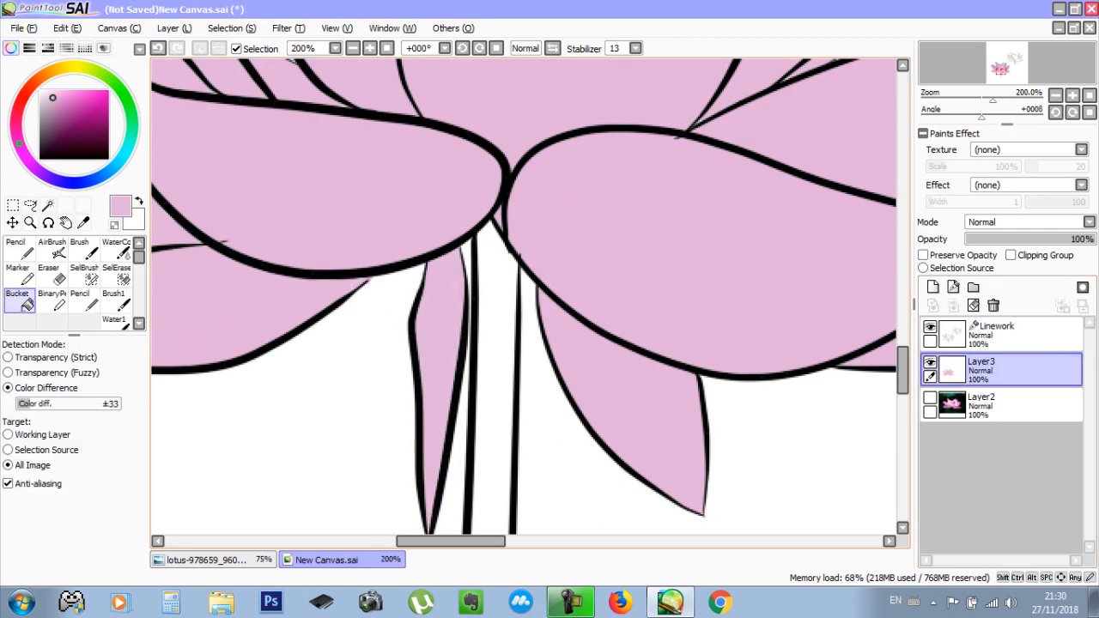
# Examine the filled lotus and the photo's petal shading by toggling Layer3 and Layer2, ending with Layer3 shown and the photo hidden
pyautogui.scroll(-2, 457, 292)
pyautogui.scroll(-2, 523, 301)
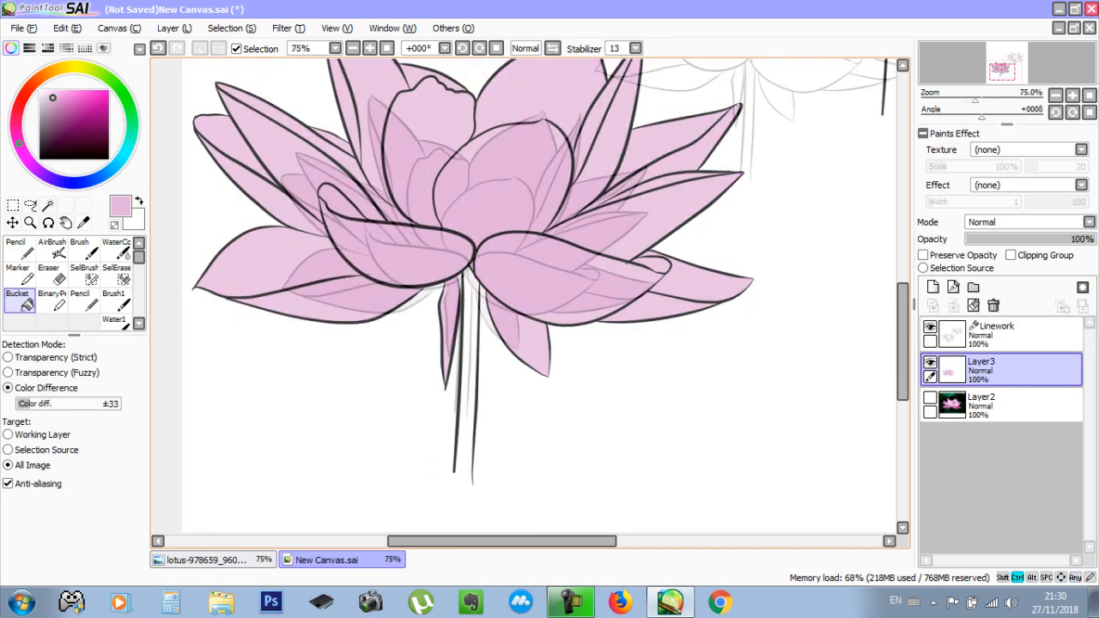
pyautogui.scroll(2, 438, 284)
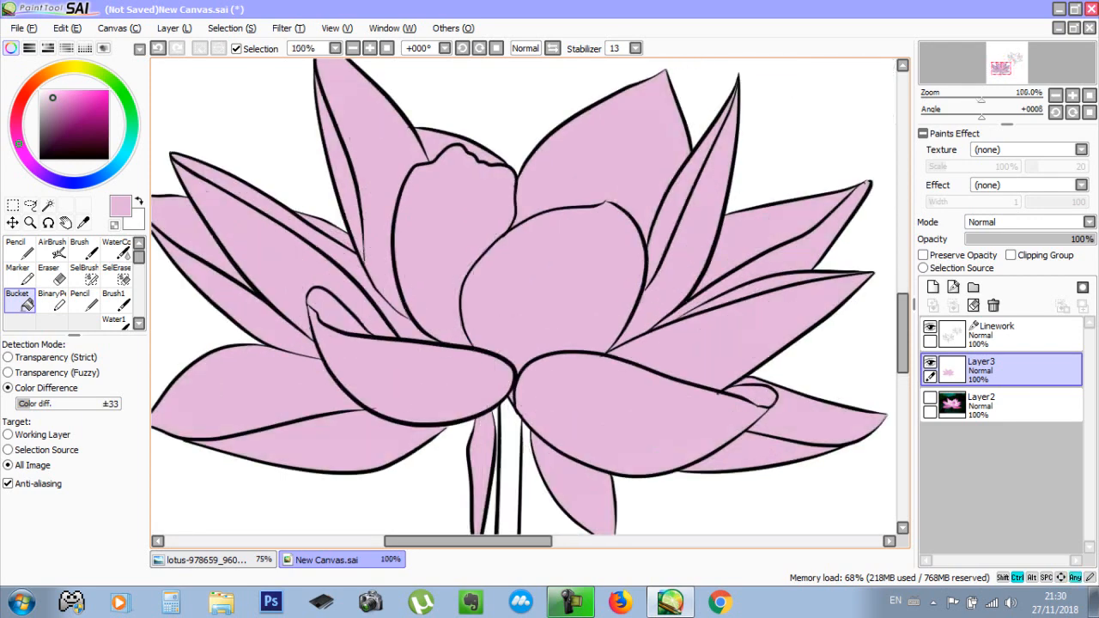
pyautogui.scroll(-1, 436, 296)
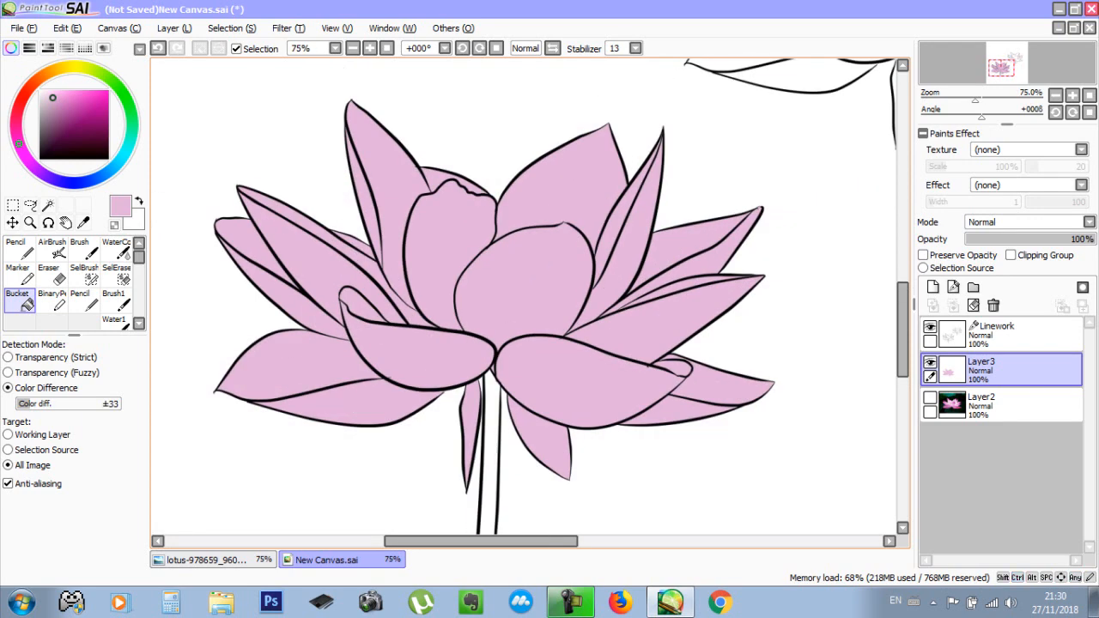
pyautogui.click(930, 397)
pyautogui.click(929, 363)
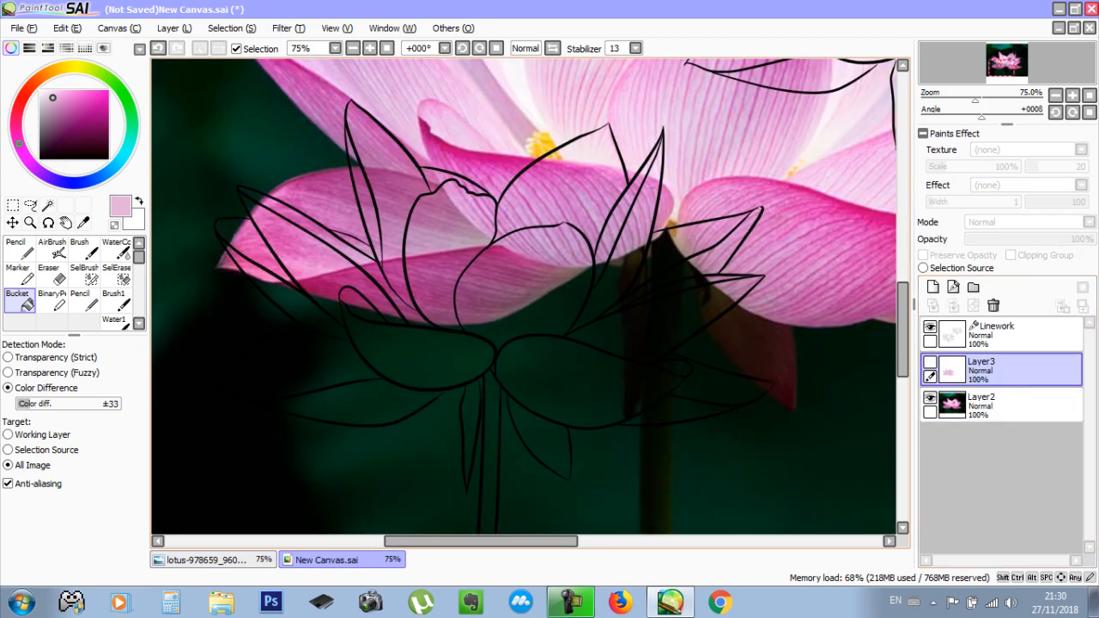
pyautogui.moveTo(532, 198); pyautogui.dragTo(444, 361)
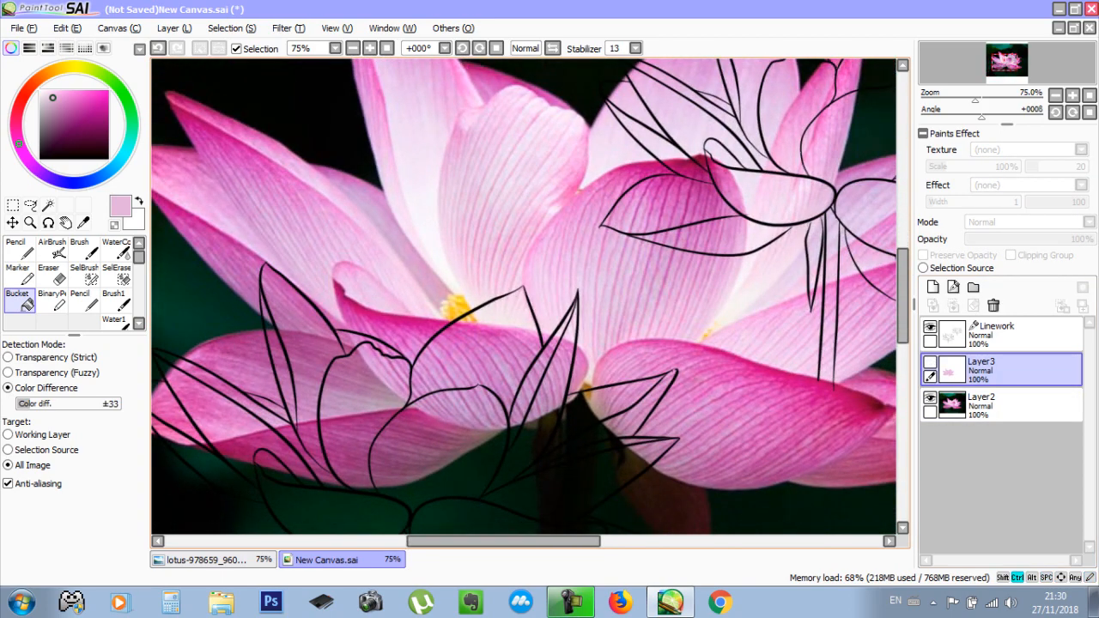
pyautogui.scroll(-2, 530, 296)
pyautogui.scroll(1, 649, 271)
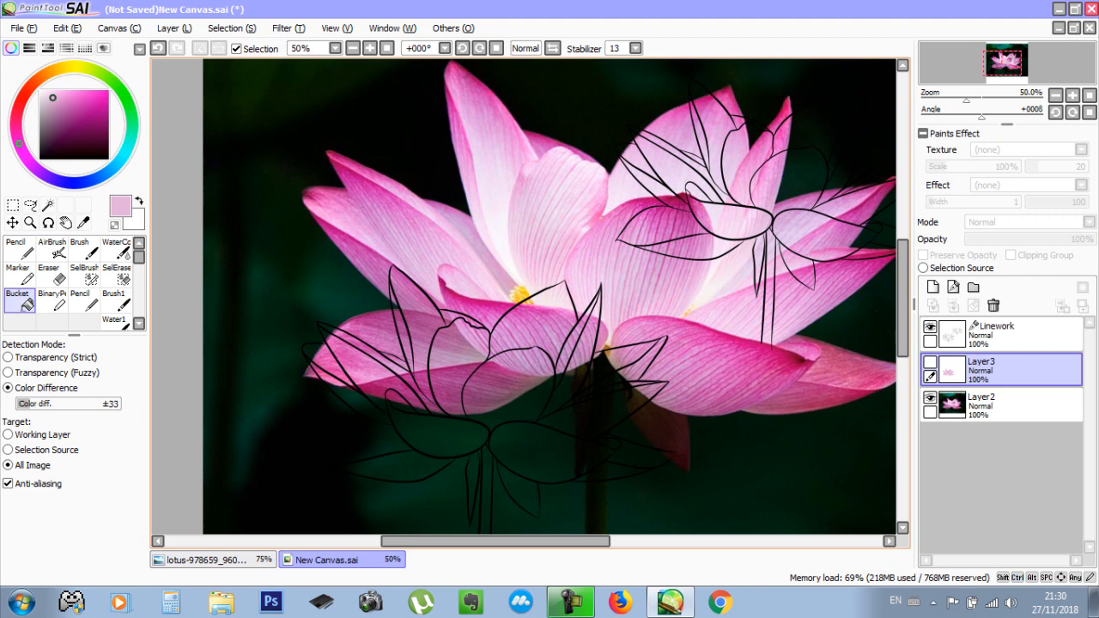
pyautogui.click(929, 363)
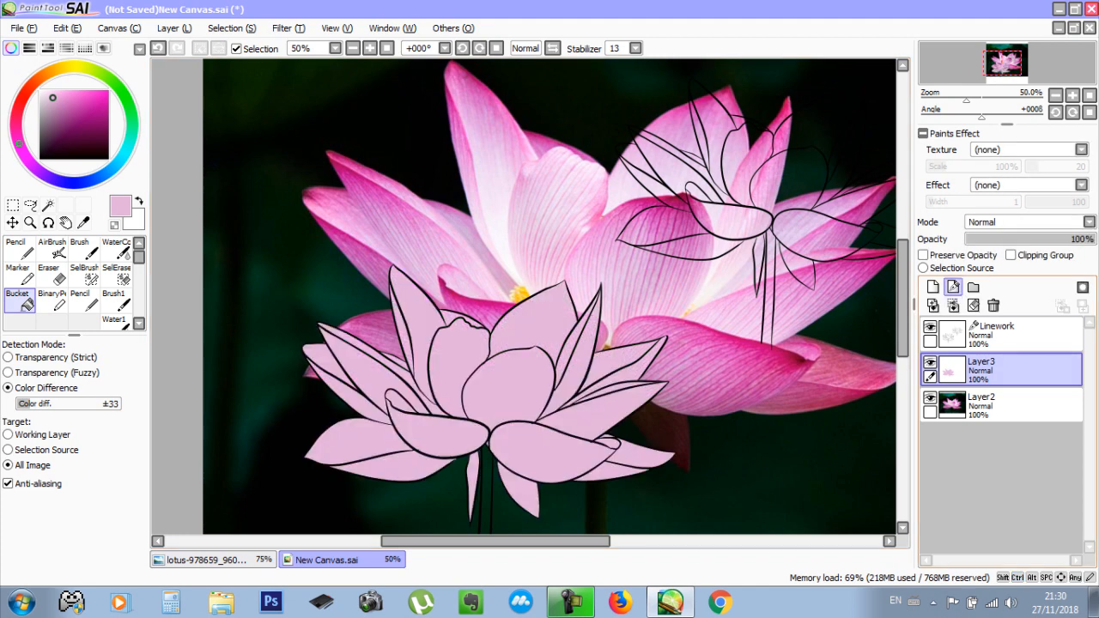
pyautogui.click(1027, 222)
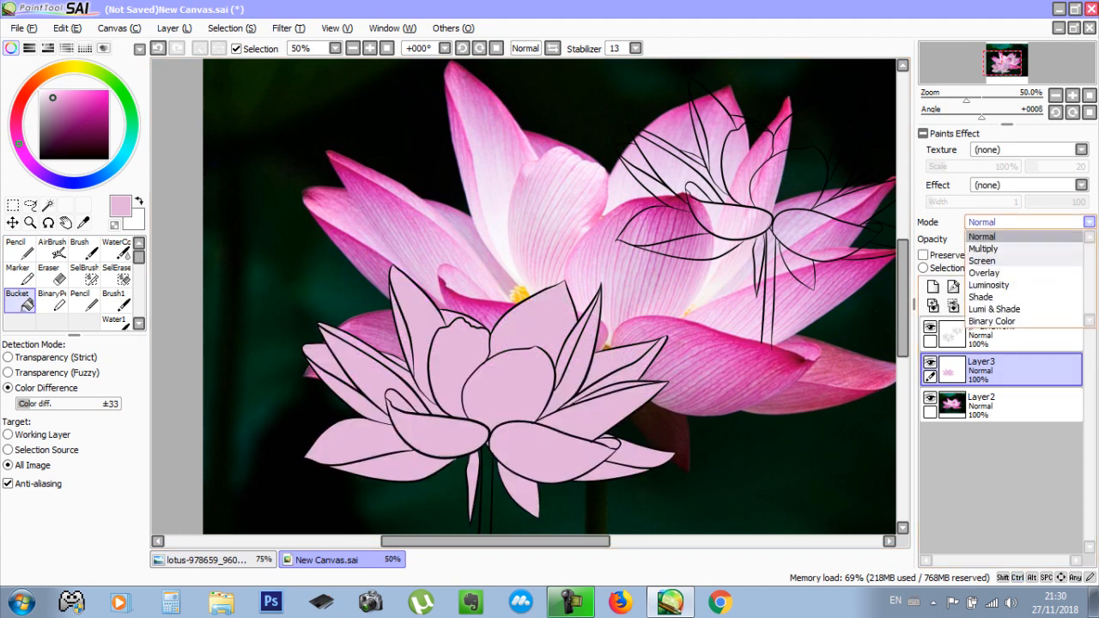
pyautogui.click(1027, 223)
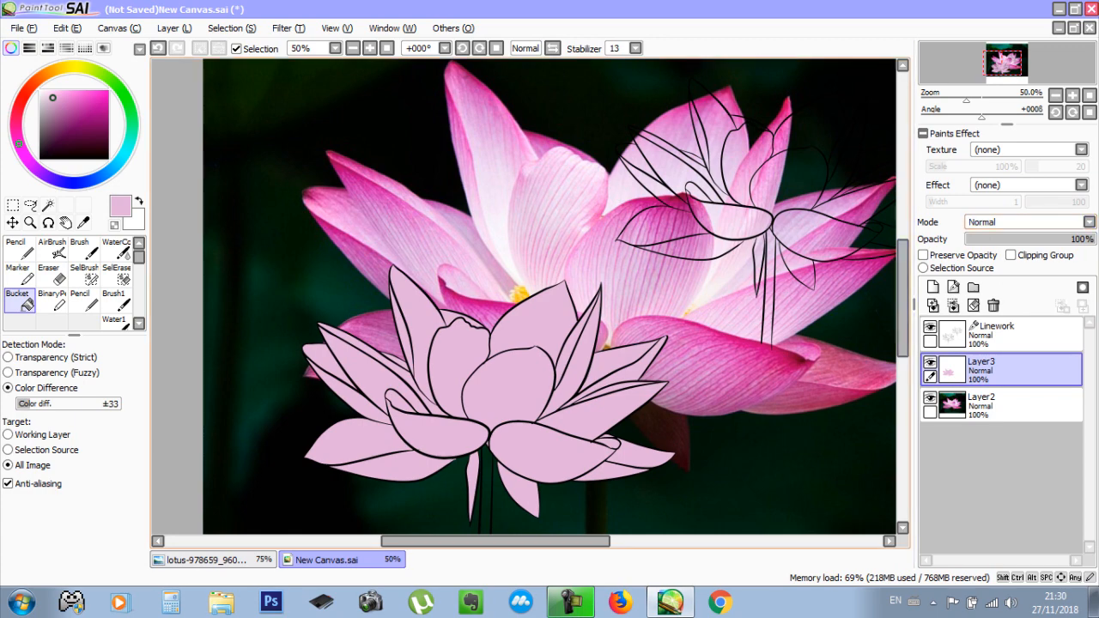
pyautogui.click(929, 397)
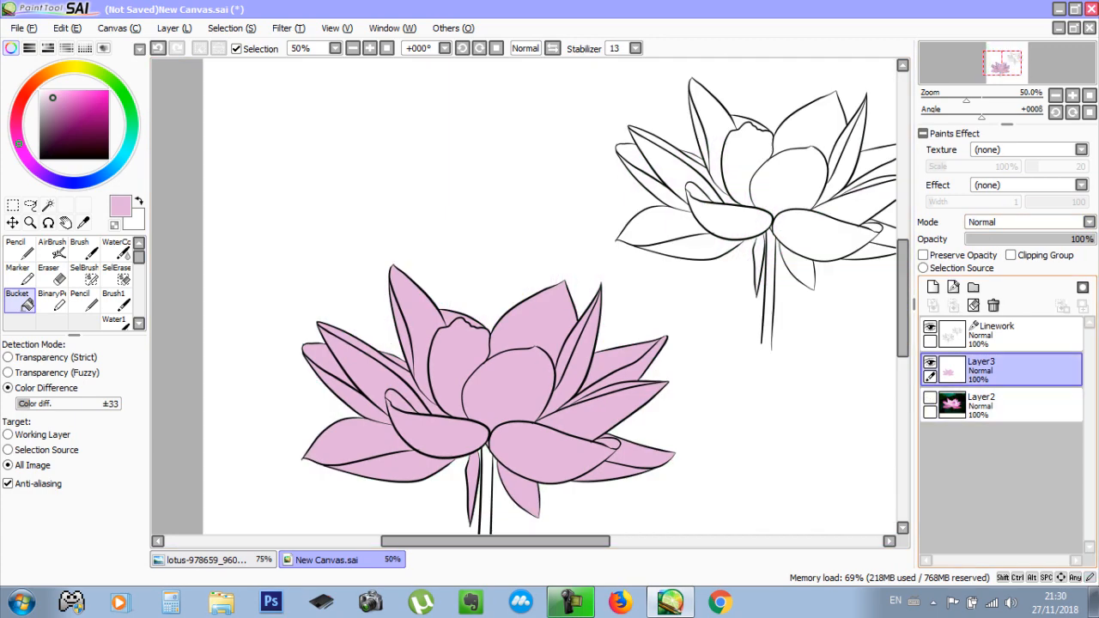
pyautogui.click(1026, 223)
pyautogui.click(1027, 222)
pyautogui.click(1026, 222)
pyautogui.click(1027, 222)
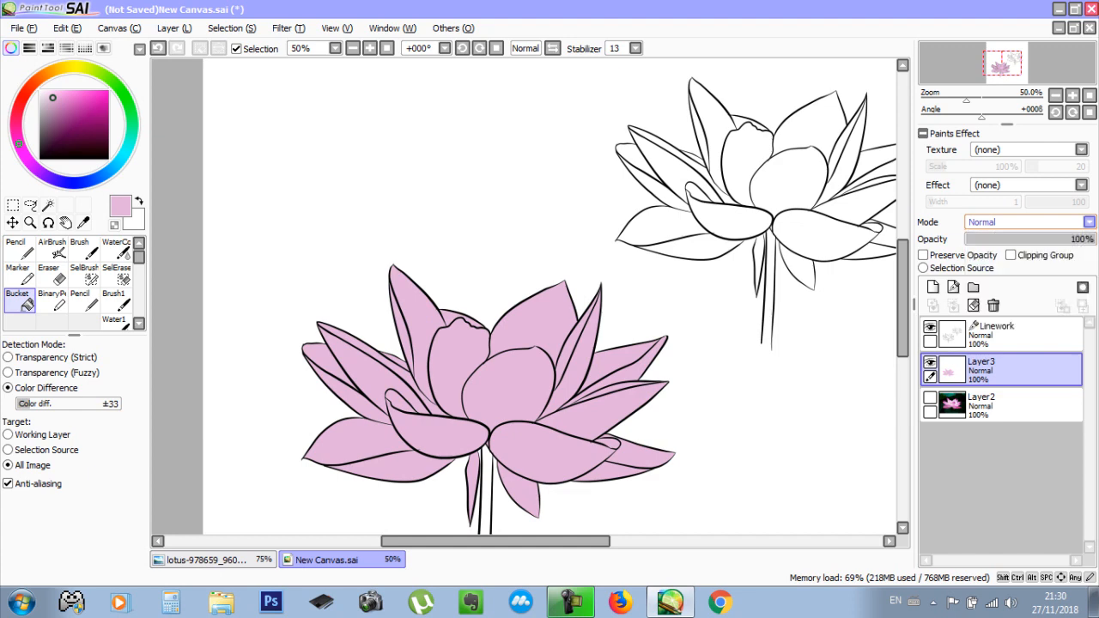
# Add a new layer above Layer3 and sample a deep pink from the front right petal of the redisplayed photo
pyautogui.moveTo(549, 344); pyautogui.dragTo(508, 259)
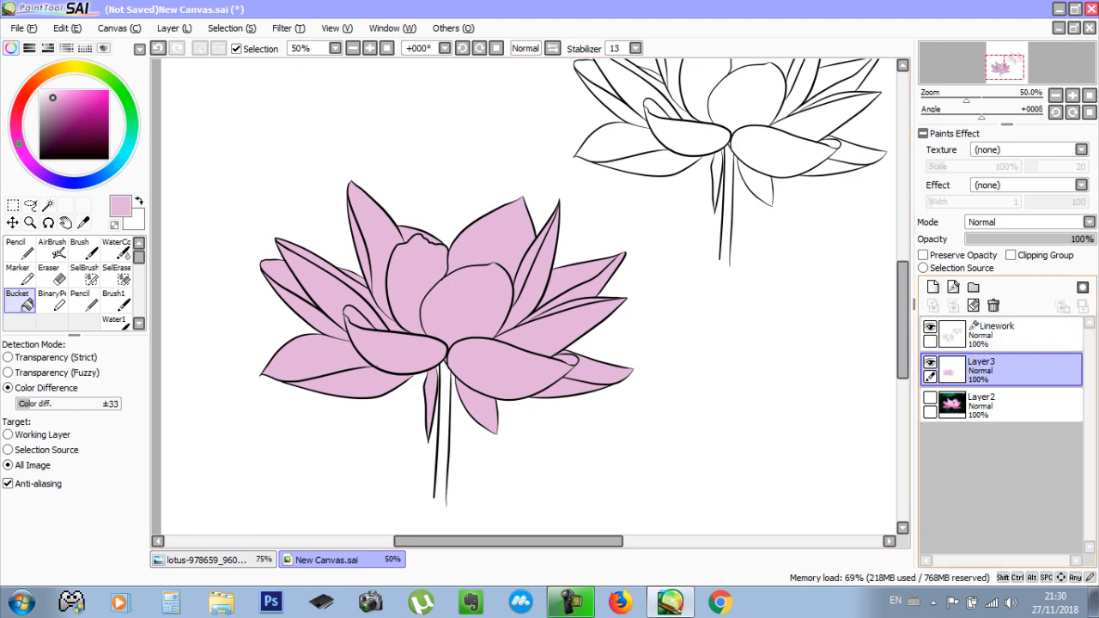
pyautogui.click(933, 287)
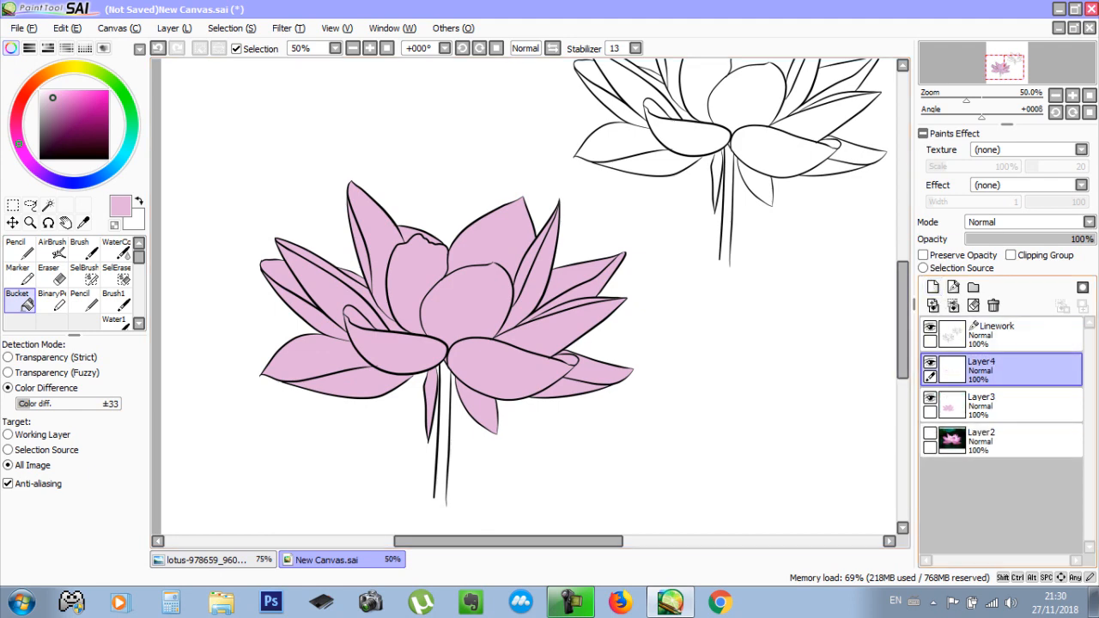
pyautogui.click(930, 433)
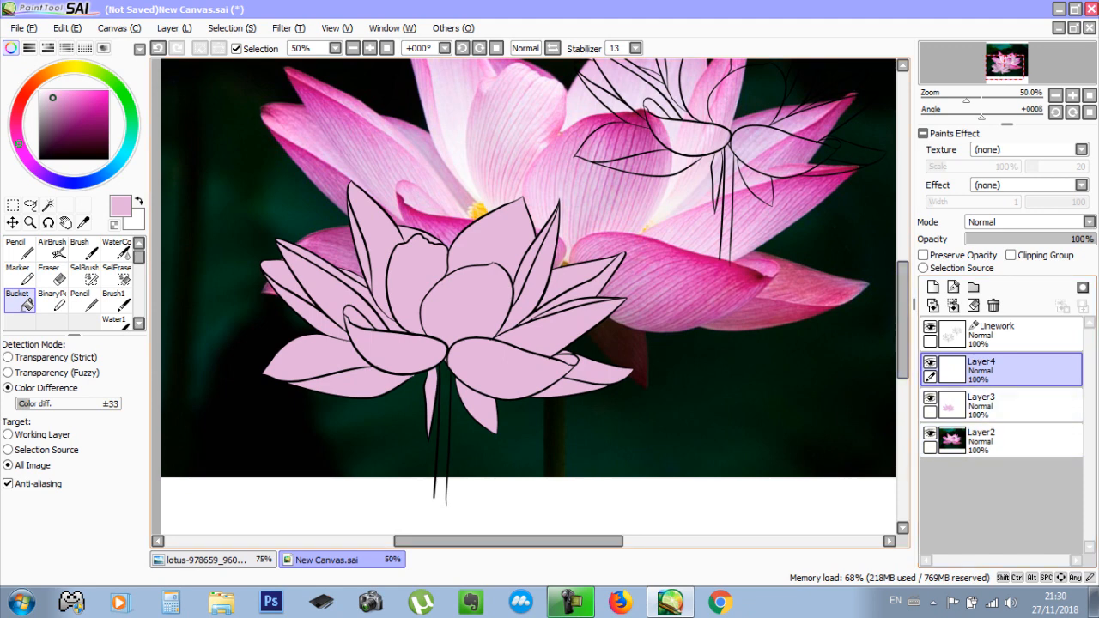
pyautogui.rightClick(740, 273)
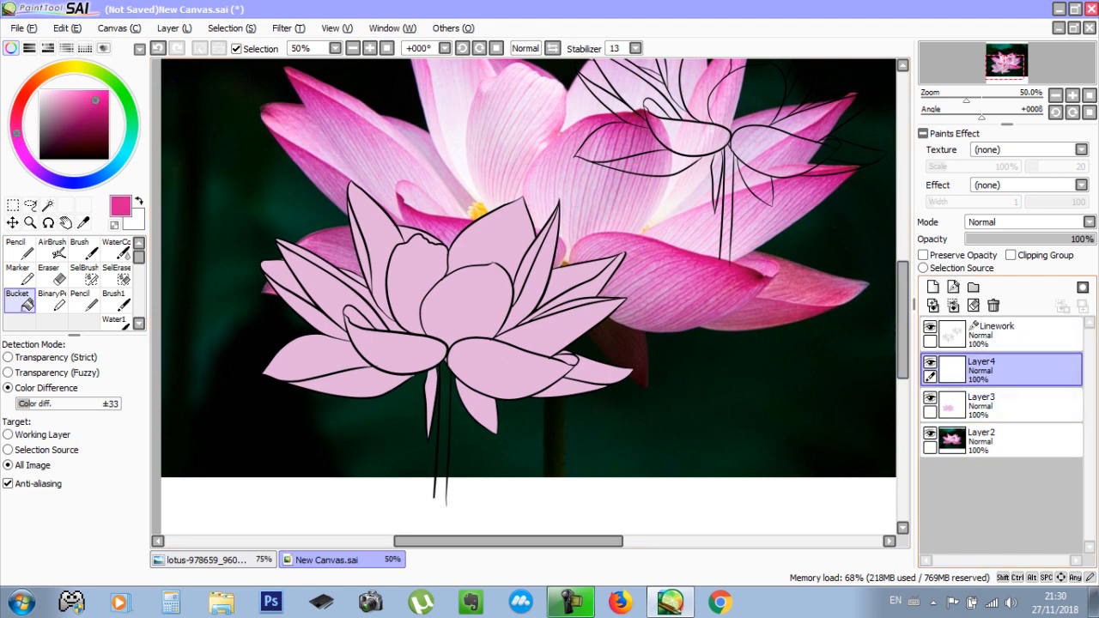
# Set Layer4's blending mode to Multiply, leaving its name as it is
pyautogui.doubleClick(1021, 369)
pyautogui.press('Return')
pyautogui.click(988, 223)
pyautogui.click(983, 248)
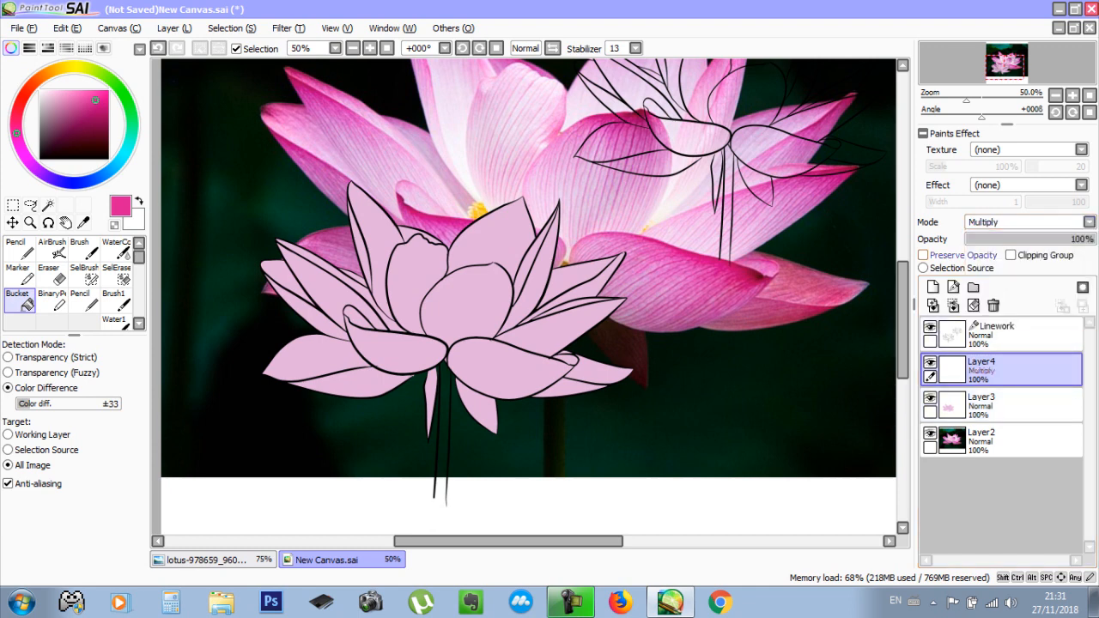
# Choose the Pencil at size 45.6 and sample the light pink from the lower lotus's central petal
pyautogui.hotkey('ctrl', '+')
pyautogui.hotkey('ctrl', '+')
pyautogui.moveTo(481, 309); pyautogui.dragTo(631, 259)
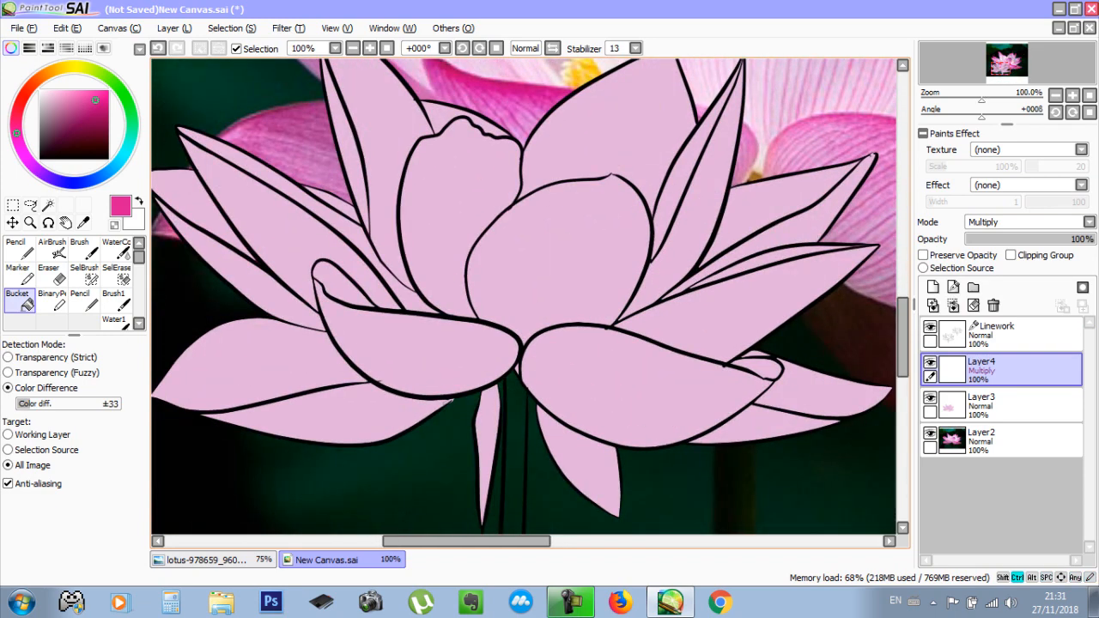
pyautogui.click(19, 249)
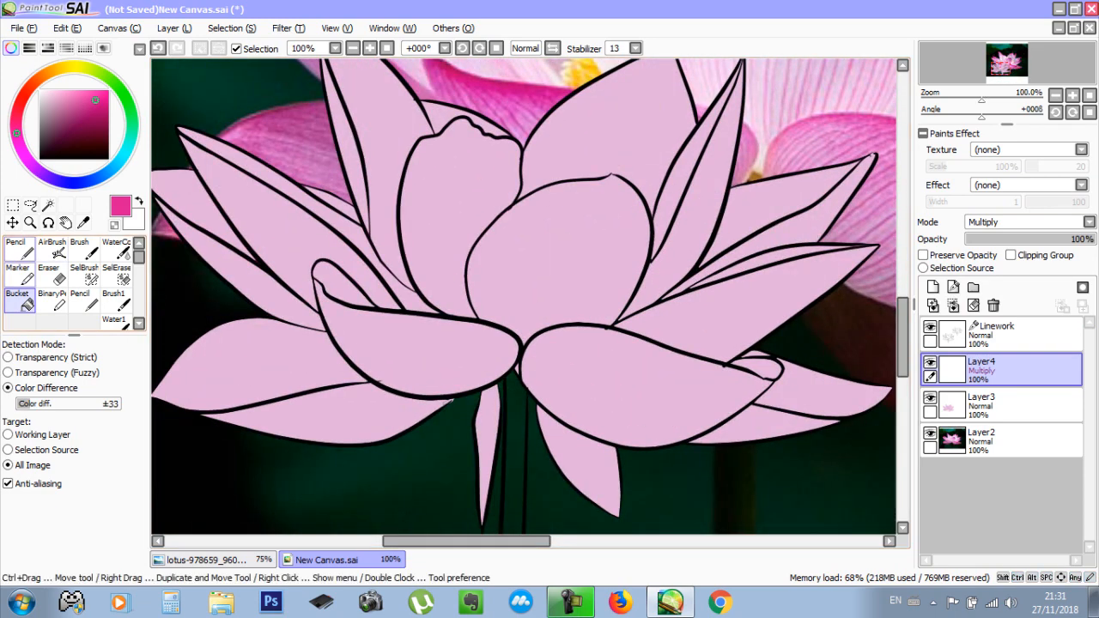
pyautogui.moveTo(409, 279); pyautogui.dragTo(444, 279)
pyautogui.keyDown('alt'); pyautogui.click(503, 273); pyautogui.keyUp('alt')
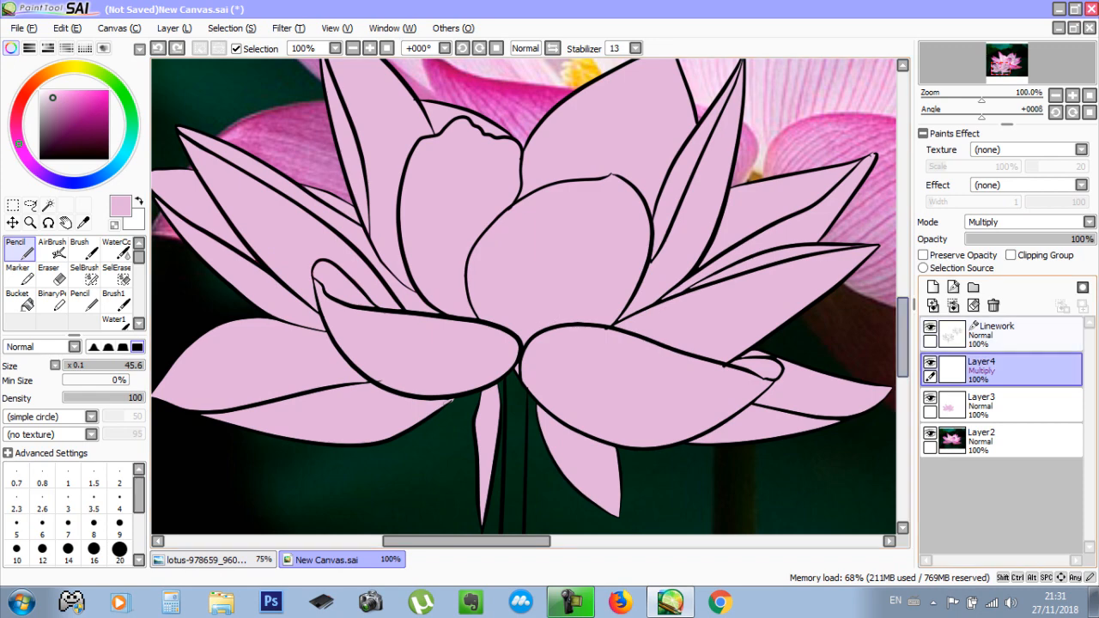
# Try light pink Pencil shading along the inside edges of the lower central petal on Layer4, leaving the layer's name as it is
pyautogui.doubleClick(1011, 370)
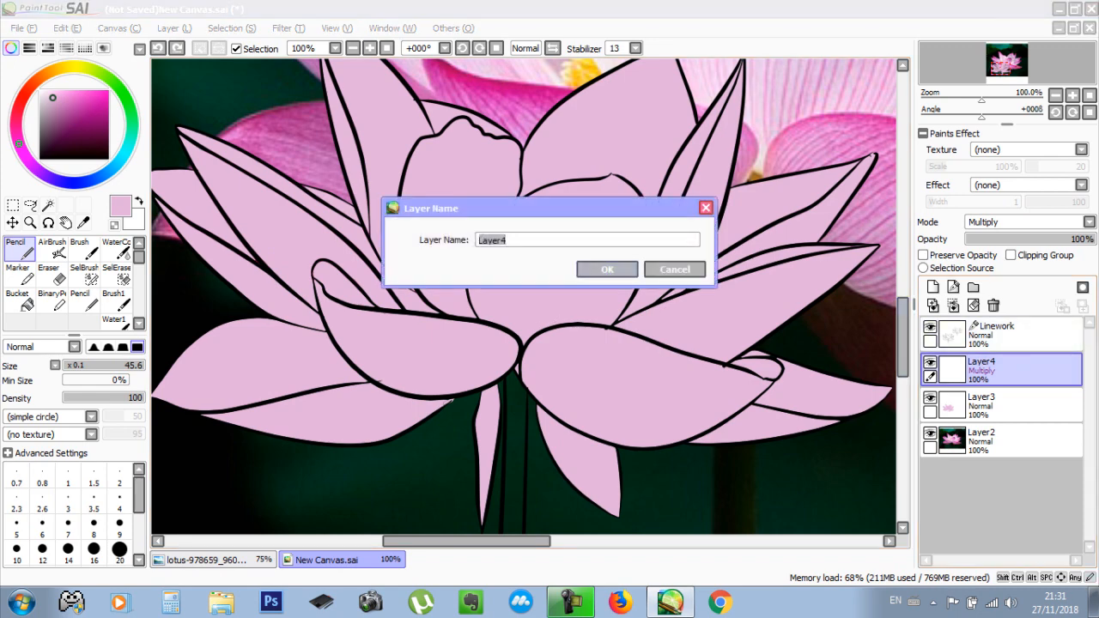
pyautogui.click(669, 269)
pyautogui.moveTo(459, 267)
pyautogui.mouseDown()
pyautogui.moveTo(517, 320)
pyautogui.moveTo(549, 316)
pyautogui.mouseUp()
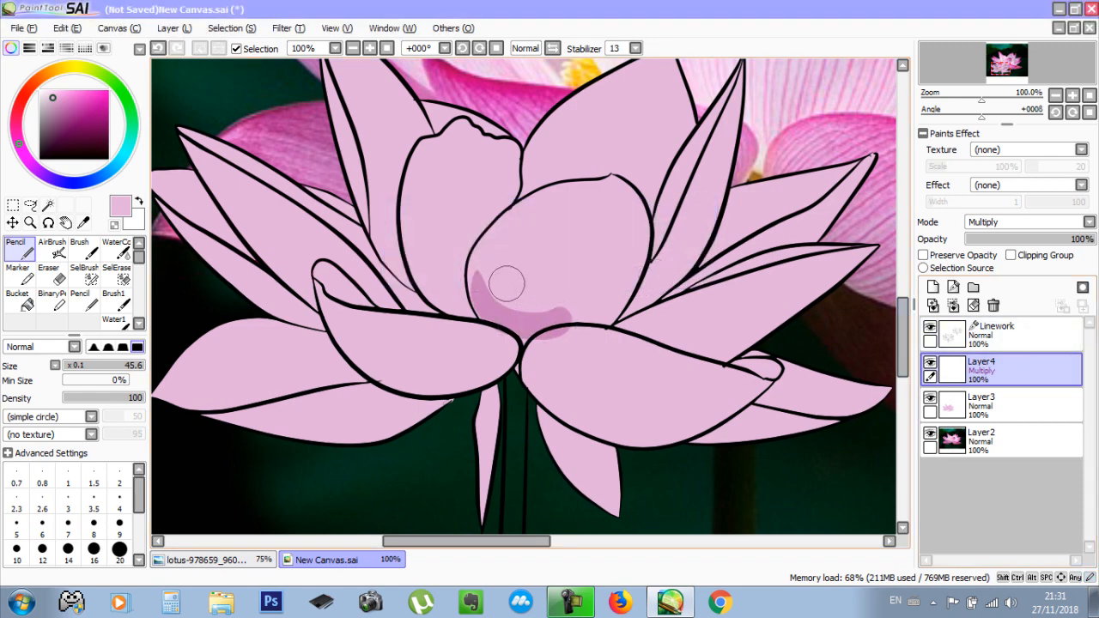
pyautogui.scroll(2, 485, 279)
pyautogui.moveTo(457, 204)
pyautogui.mouseDown()
pyautogui.moveTo(453, 322)
pyautogui.moveTo(452, 288)
pyautogui.moveTo(504, 329)
pyautogui.moveTo(532, 403)
pyautogui.mouseUp()
pyautogui.scroll(3, 524, 360)
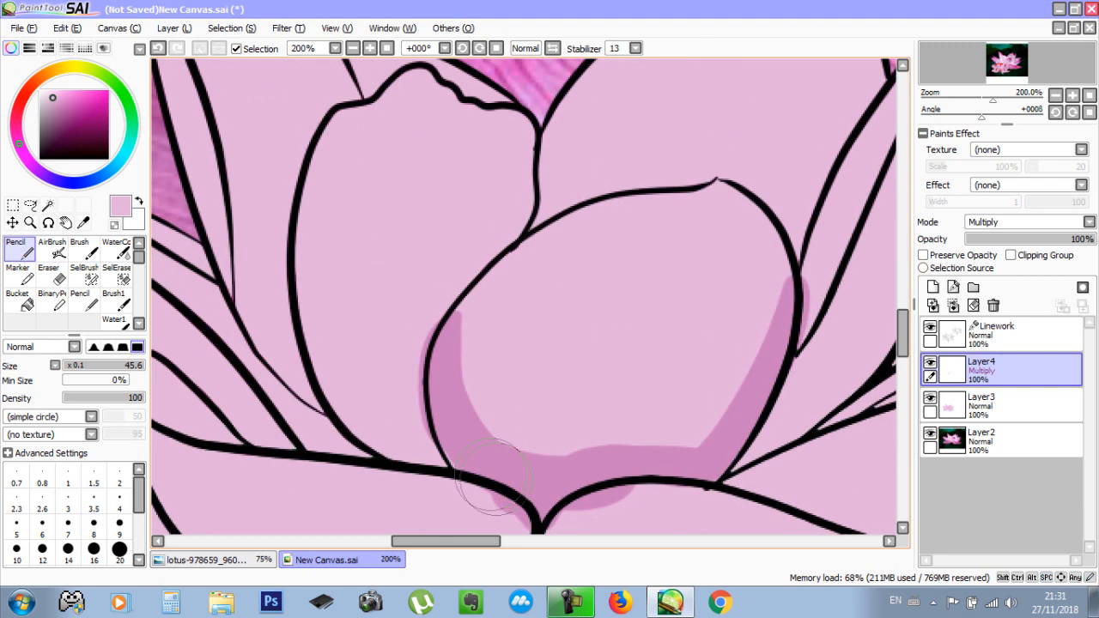
pyautogui.moveTo(468, 347)
pyautogui.mouseDown()
pyautogui.moveTo(471, 309)
pyautogui.moveTo(655, 225)
pyautogui.moveTo(596, 230)
pyautogui.moveTo(714, 196)
pyautogui.moveTo(726, 197)
pyautogui.moveTo(744, 256)
pyautogui.moveTo(777, 316)
pyautogui.mouseUp()
# Try overlapping light pink strokes across the central petal's upper edge on a new Multiply layer above Layer4
pyautogui.click(933, 286)
pyautogui.click(1022, 222)
pyautogui.click(1013, 246)
pyautogui.moveTo(717, 185)
pyautogui.mouseDown()
pyautogui.moveTo(605, 215)
pyautogui.moveTo(588, 239)
pyautogui.moveTo(627, 217)
pyautogui.moveTo(558, 253)
pyautogui.moveTo(528, 340)
pyautogui.moveTo(560, 352)
pyautogui.moveTo(650, 289)
pyautogui.mouseUp()
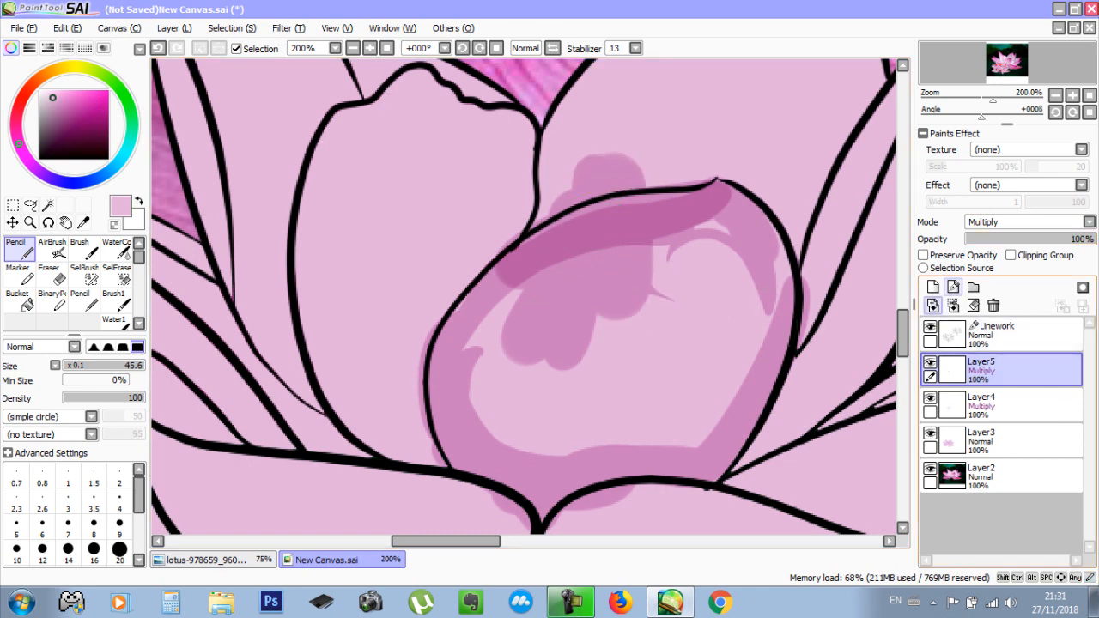
pyautogui.click(933, 286)
pyautogui.click(1026, 222)
pyautogui.click(988, 238)
pyautogui.moveTo(601, 172)
pyautogui.mouseDown()
pyautogui.moveTo(531, 222)
pyautogui.moveTo(626, 214)
pyautogui.mouseUp()
# Undo the extra layer and all the trial shading on the lower central petal
pyautogui.hotkey('ctrl', 'z')
pyautogui.hotkey('ctrl', 'z')
pyautogui.hotkey('ctrl', 'z')
pyautogui.hotkey('ctrl', 'z')
pyautogui.hotkey('ctrl', 'z')
pyautogui.hotkey('ctrl', 'z')
pyautogui.hotkey('ctrl', 'z')
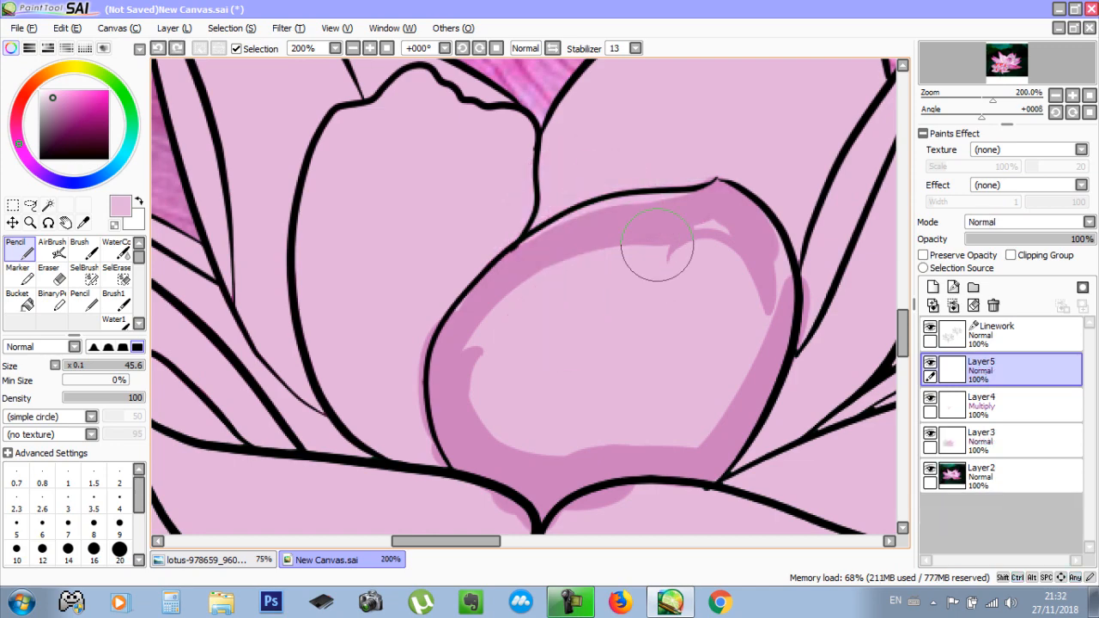
pyautogui.scroll(2, 657, 246)
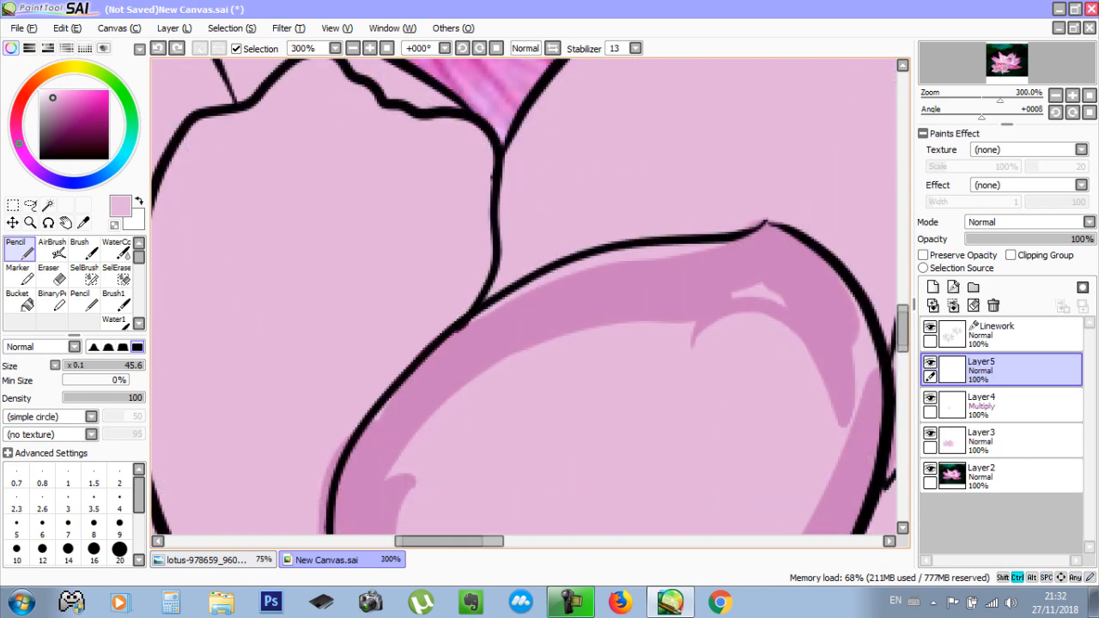
pyautogui.scroll(-2, 534, 361)
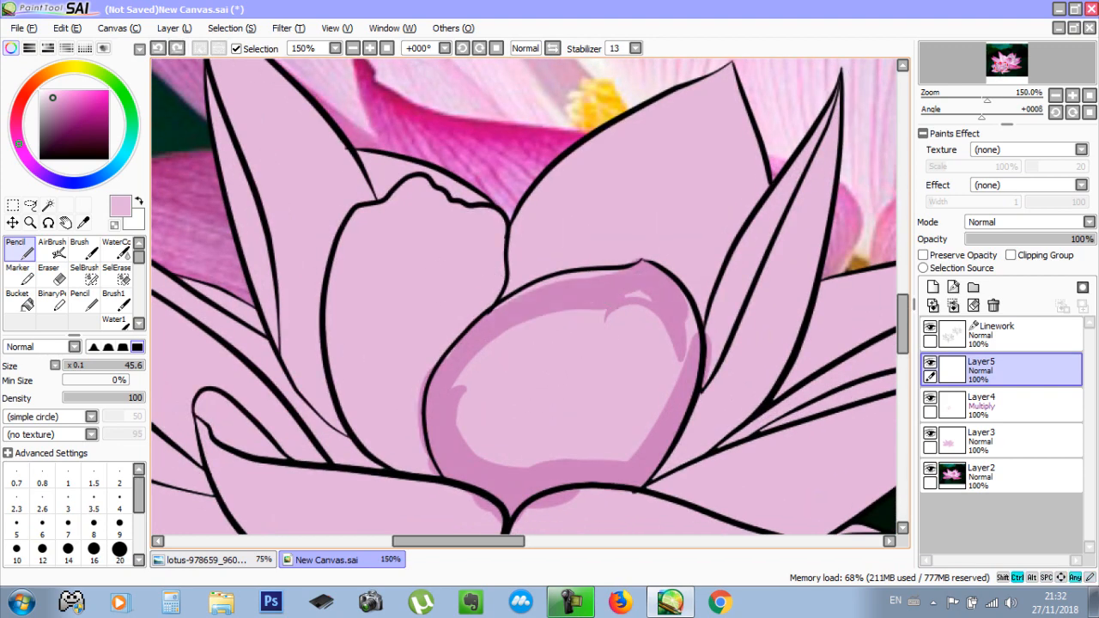
pyautogui.hotkey('ctrl', 'z')
pyautogui.hotkey('ctrl', 'z')
pyautogui.hotkey('ctrl', 'z')
pyautogui.hotkey('ctrl', 'z')
pyautogui.hotkey('ctrl', 'z')
pyautogui.hotkey('ctrl', 'z')
pyautogui.hotkey('ctrl', 'z')
pyautogui.hotkey('ctrl', 'z')
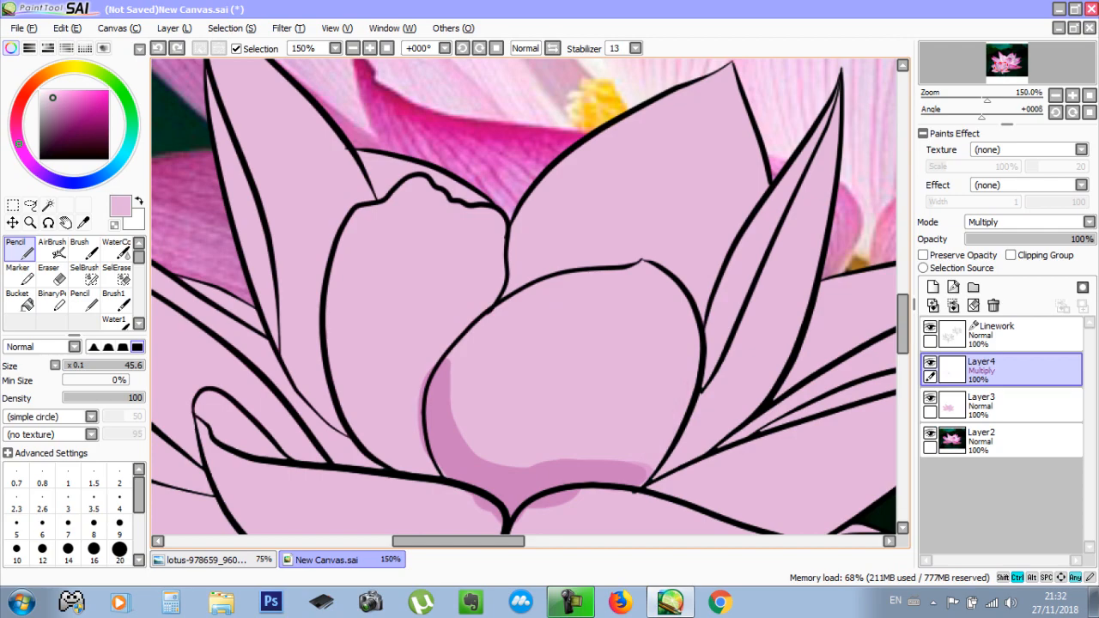
pyautogui.hotkey('ctrl', 'z')
pyautogui.hotkey('ctrl', 'z')
pyautogui.hotkey('ctrl', 'z')
pyautogui.hotkey('ctrl', 'z')
pyautogui.hotkey('ctrl', 'z')
pyautogui.hotkey('ctrl', 'z')
# Review the petal shading in the lotus photo and hide the photo on Layer2
pyautogui.scroll(-2, 565, 330)
pyautogui.moveTo(566, 326); pyautogui.dragTo(422, 542)
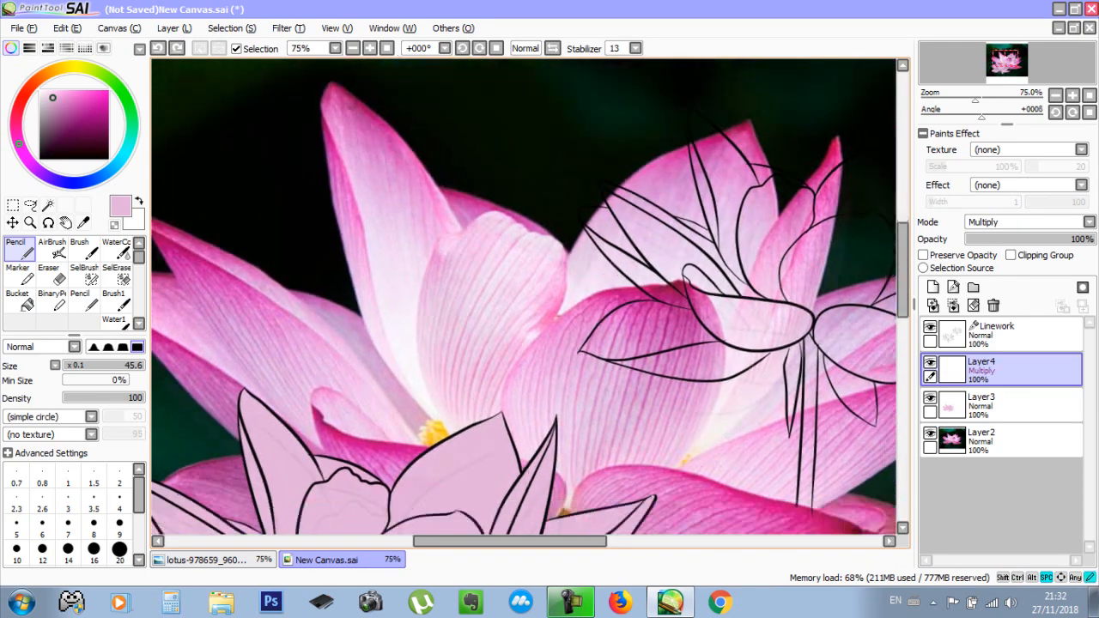
pyautogui.moveTo(379, 207); pyautogui.dragTo(375, 189)
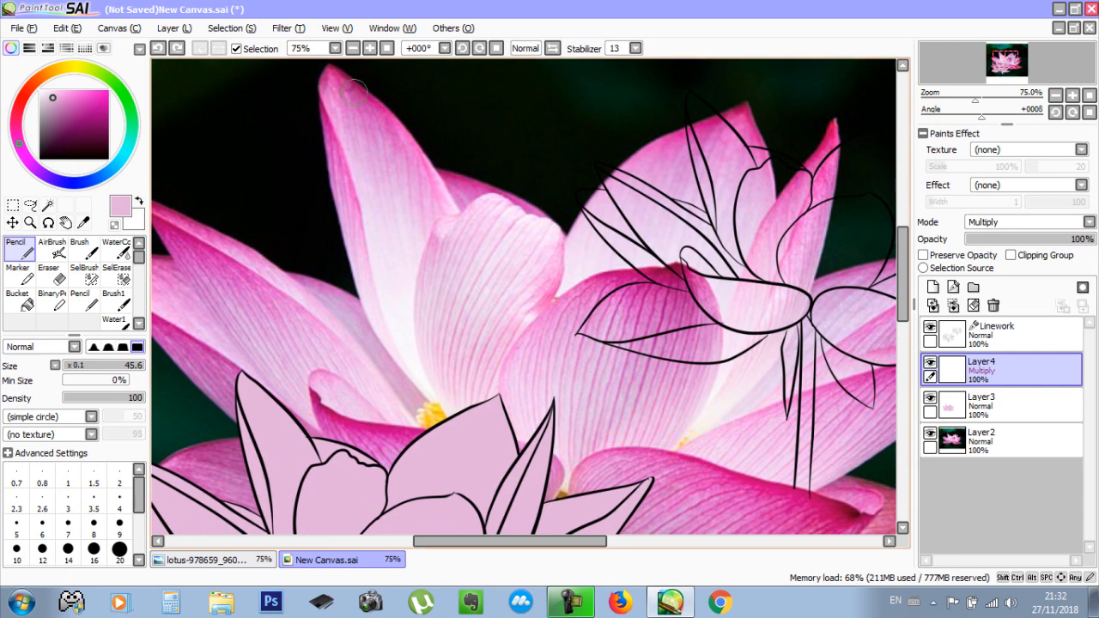
pyautogui.moveTo(305, 279); pyautogui.dragTo(457, 184)
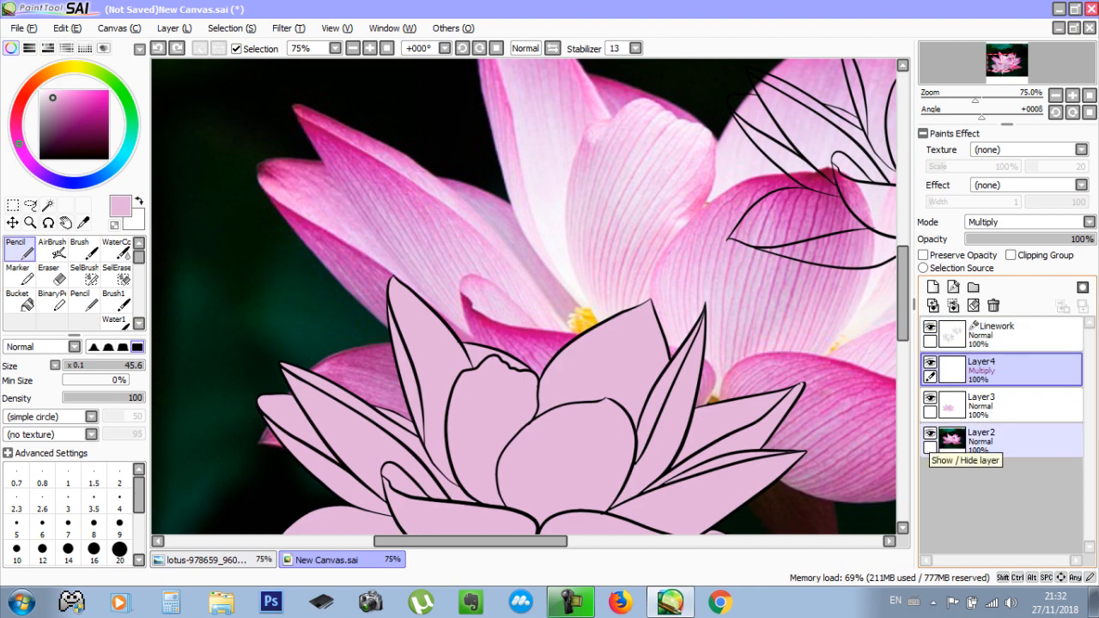
pyautogui.click(930, 434)
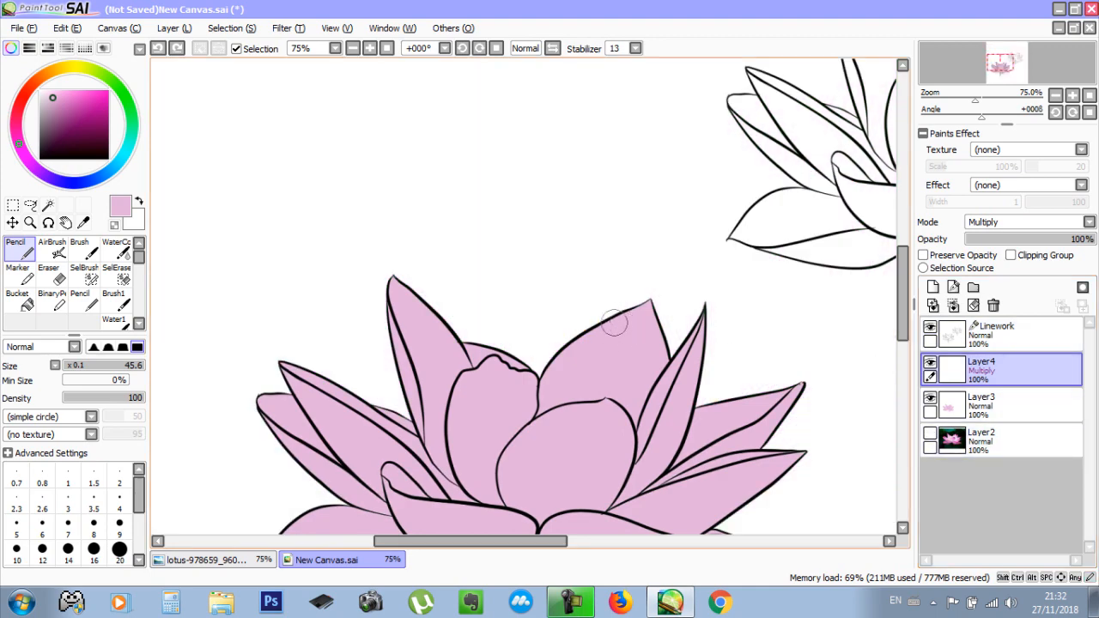
# Try loose light pink strokes over the back right petal and beyond its outline on the unclipped Layer4, and undo them
pyautogui.scroll(3, 611, 326)
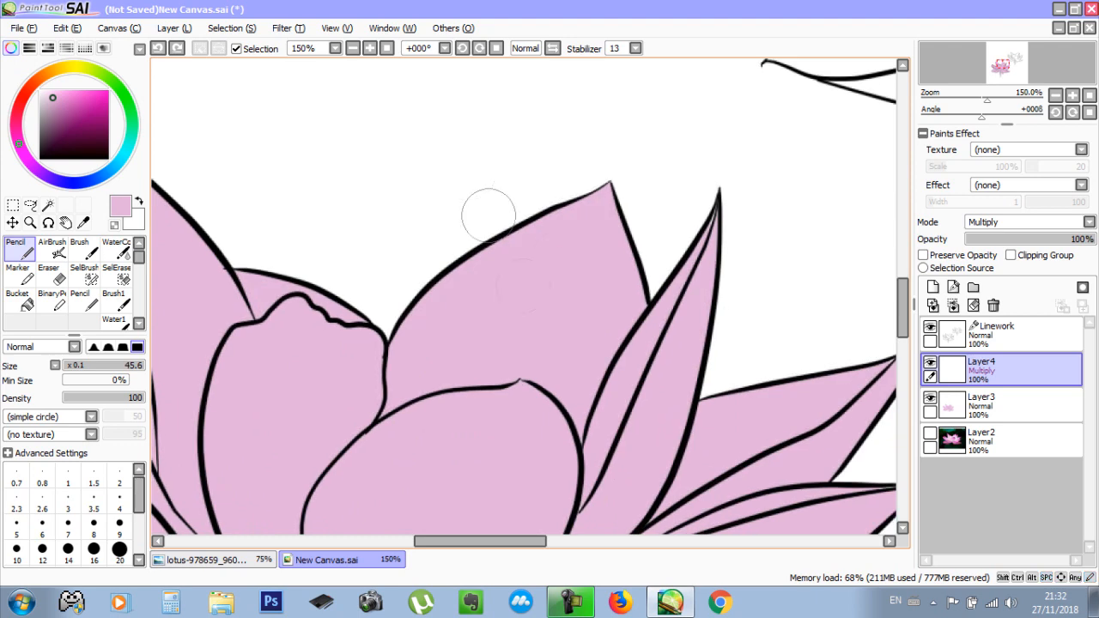
pyautogui.moveTo(503, 258)
pyautogui.mouseDown()
pyautogui.moveTo(533, 266)
pyautogui.moveTo(558, 232)
pyautogui.moveTo(489, 176)
pyautogui.moveTo(520, 115)
pyautogui.moveTo(304, 176)
pyautogui.moveTo(643, 133)
pyautogui.mouseUp()
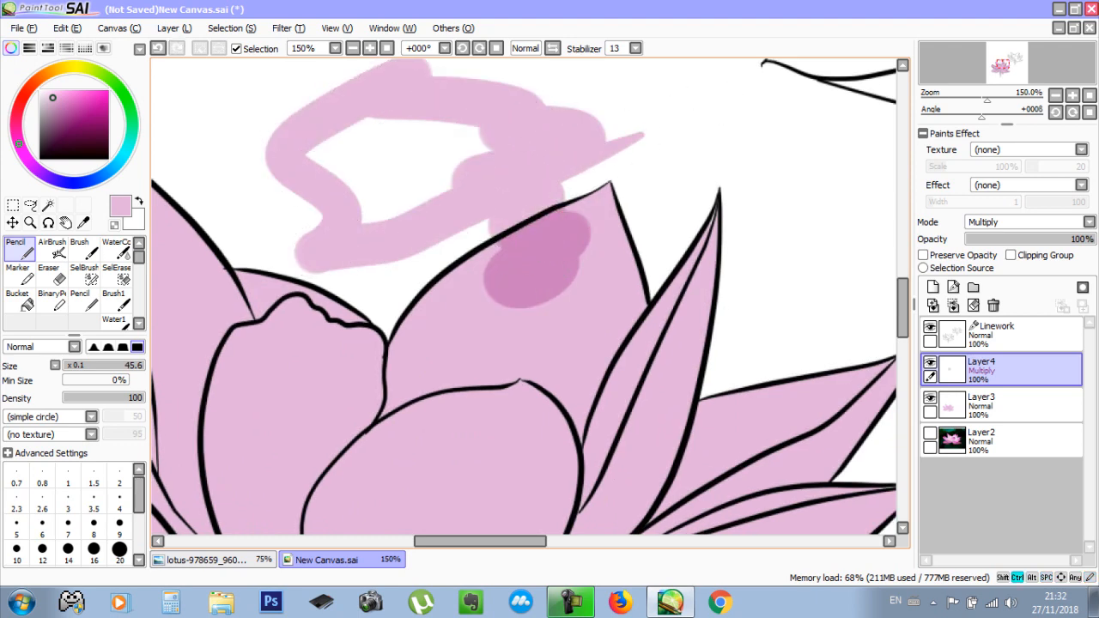
pyautogui.hotkey('ctrl', 'z')
pyautogui.hotkey('ctrl', 'z')
pyautogui.hotkey('ctrl', 'z')
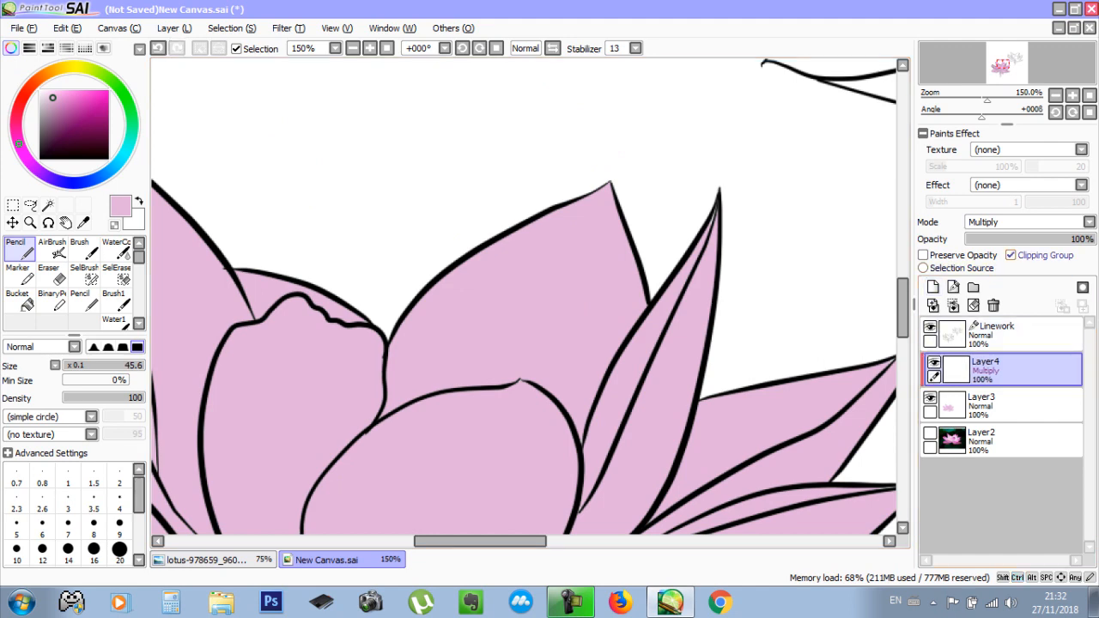
# Turn on Clipping Group for Layer4 and test it with Pencil strokes across the back petals' edges, undoing the strokes
pyautogui.click(1010, 254)
pyautogui.moveTo(538, 261)
pyautogui.mouseDown()
pyautogui.moveTo(522, 249)
pyautogui.moveTo(539, 196)
pyautogui.mouseUp()
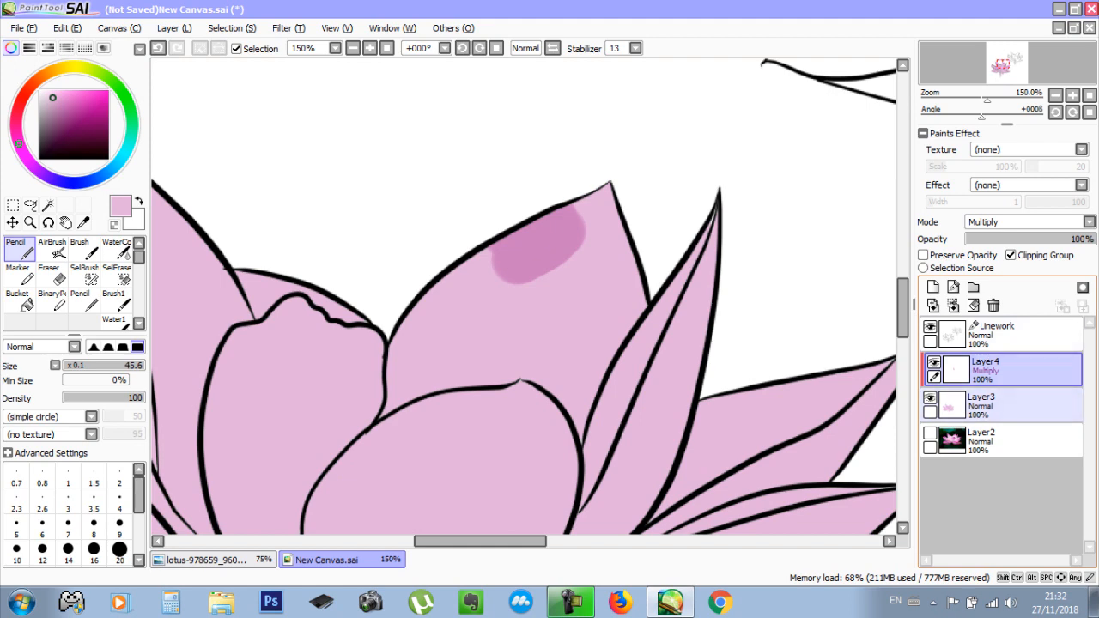
pyautogui.moveTo(657, 167)
pyautogui.mouseDown()
pyautogui.moveTo(462, 255)
pyautogui.moveTo(421, 361)
pyautogui.moveTo(227, 447)
pyautogui.mouseUp()
pyautogui.hotkey('ctrl', 'z')
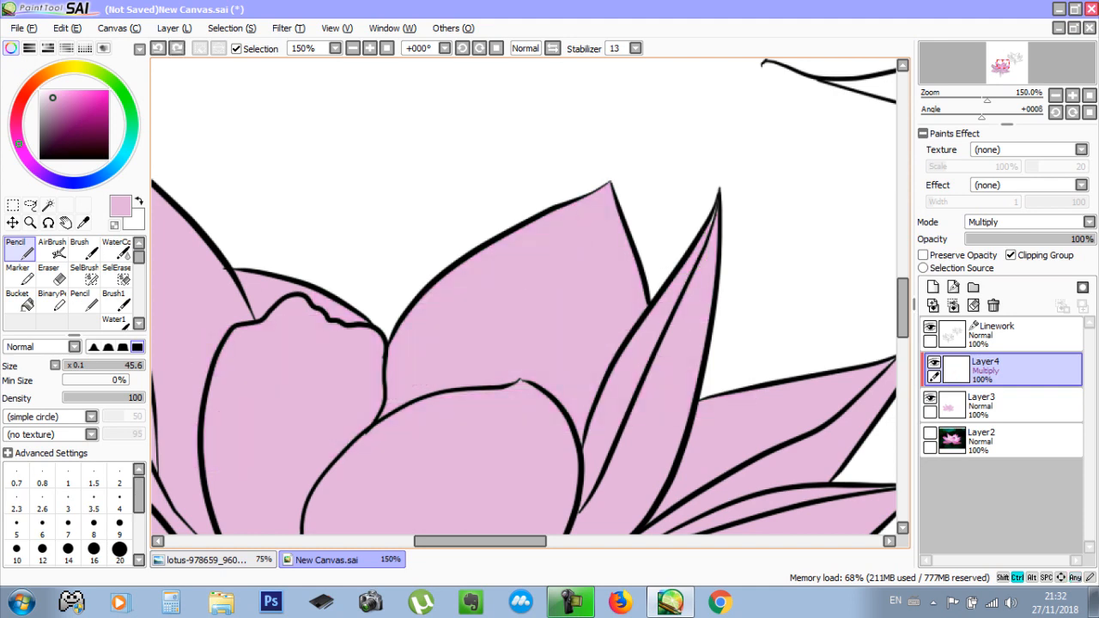
pyautogui.moveTo(623, 187)
pyautogui.mouseDown()
pyautogui.moveTo(391, 281)
pyautogui.moveTo(275, 302)
pyautogui.mouseUp()
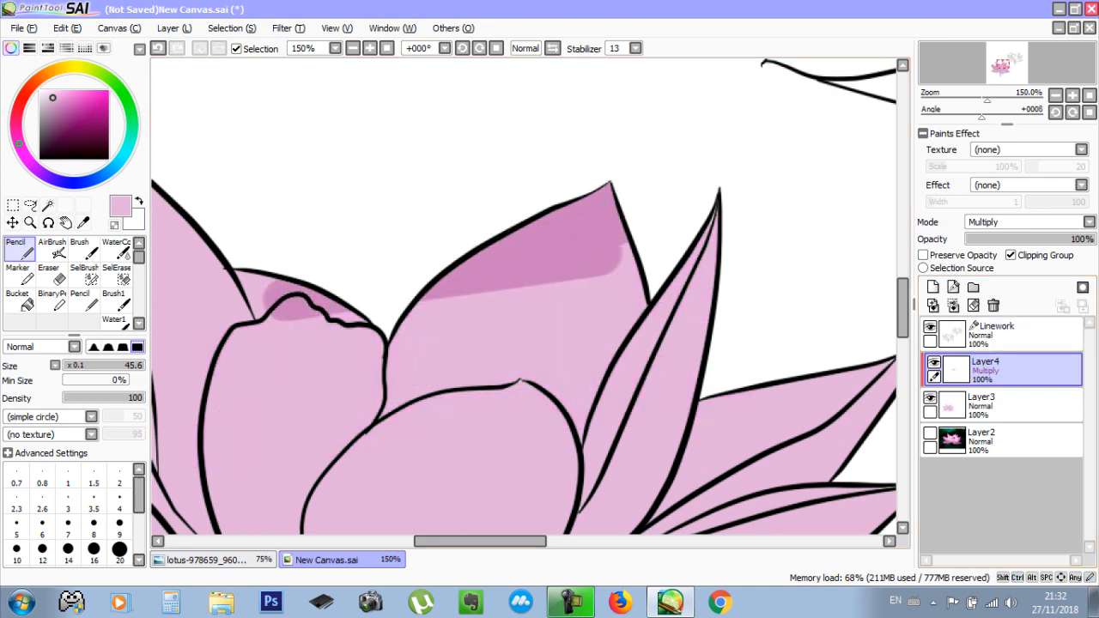
pyautogui.click(1011, 255)
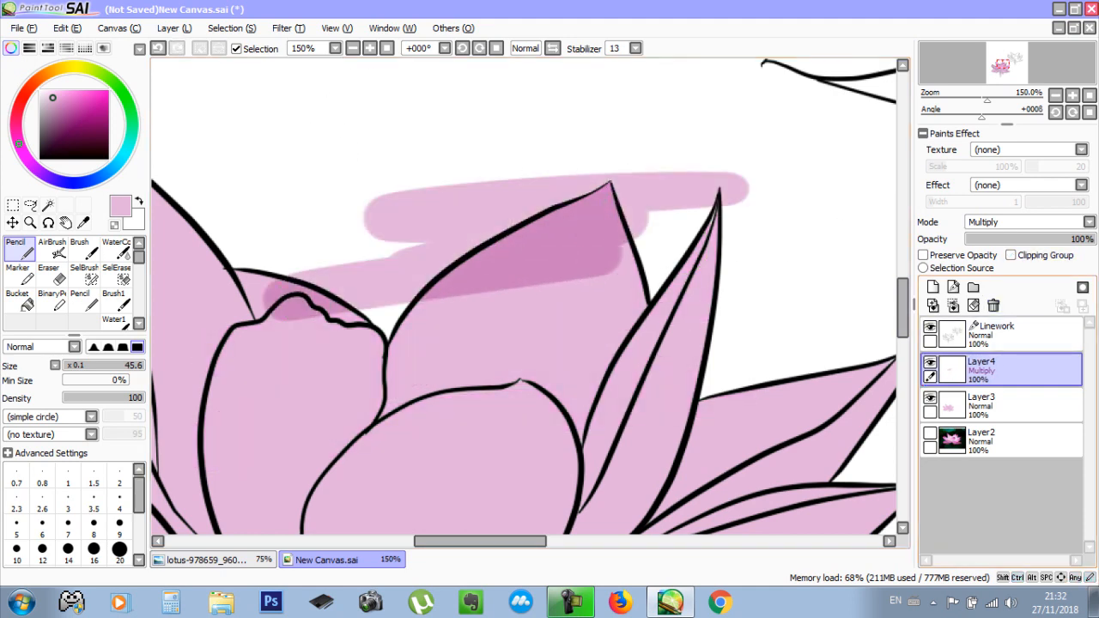
pyautogui.click(1011, 255)
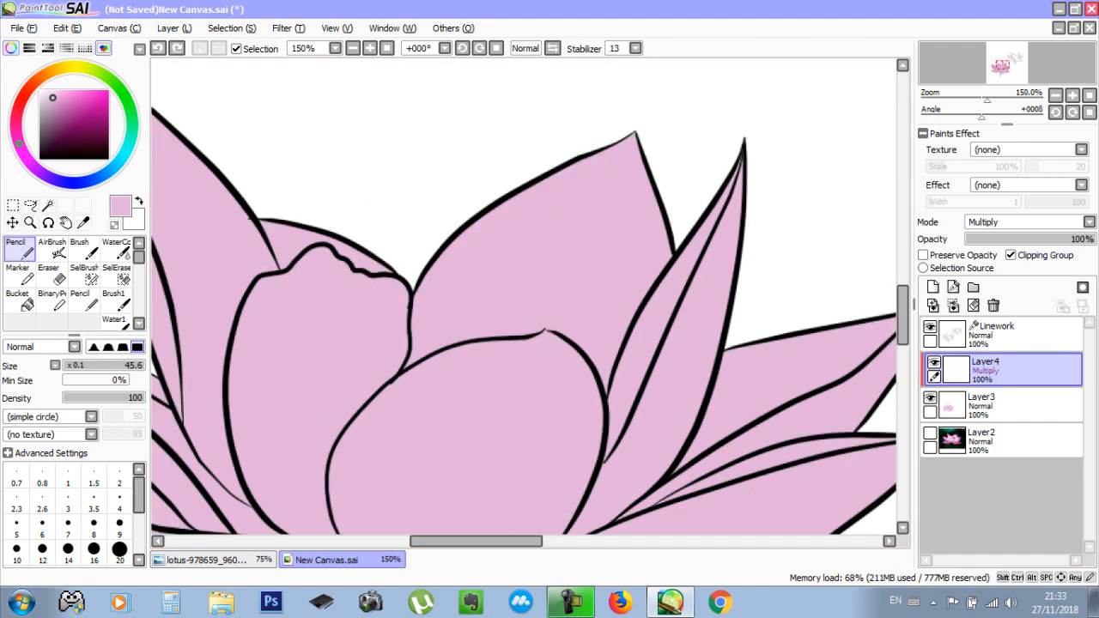
# Show the scratch pad and paint a light pink swatch on it with the Pencil at size 7.6
pyautogui.click(103, 48)
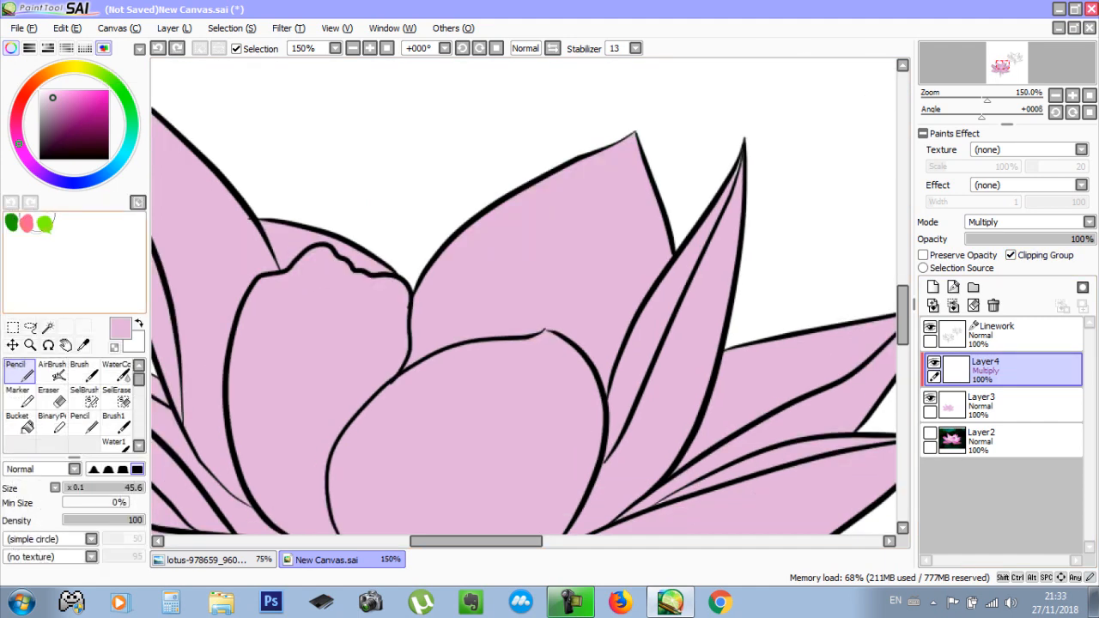
pyautogui.moveTo(229, 233); pyautogui.dragTo(215, 231)
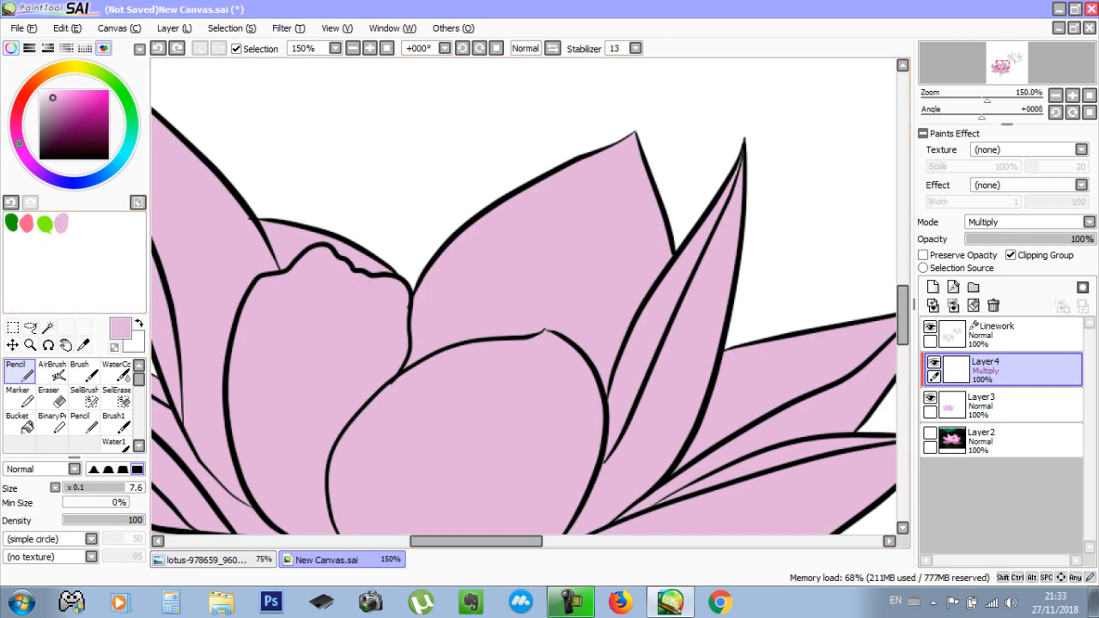
# Try a green Pencil stroke on the back right petal and a green scratch pad swatch, and undo the stroke
pyautogui.click(129, 106)
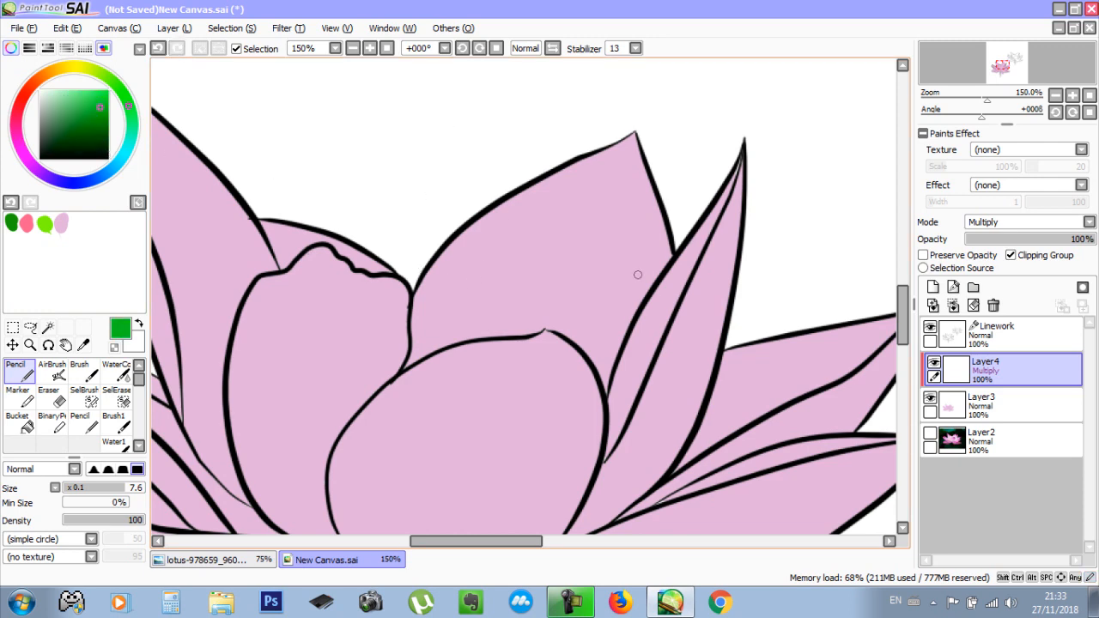
pyautogui.moveTo(639, 304); pyautogui.dragTo(539, 286)
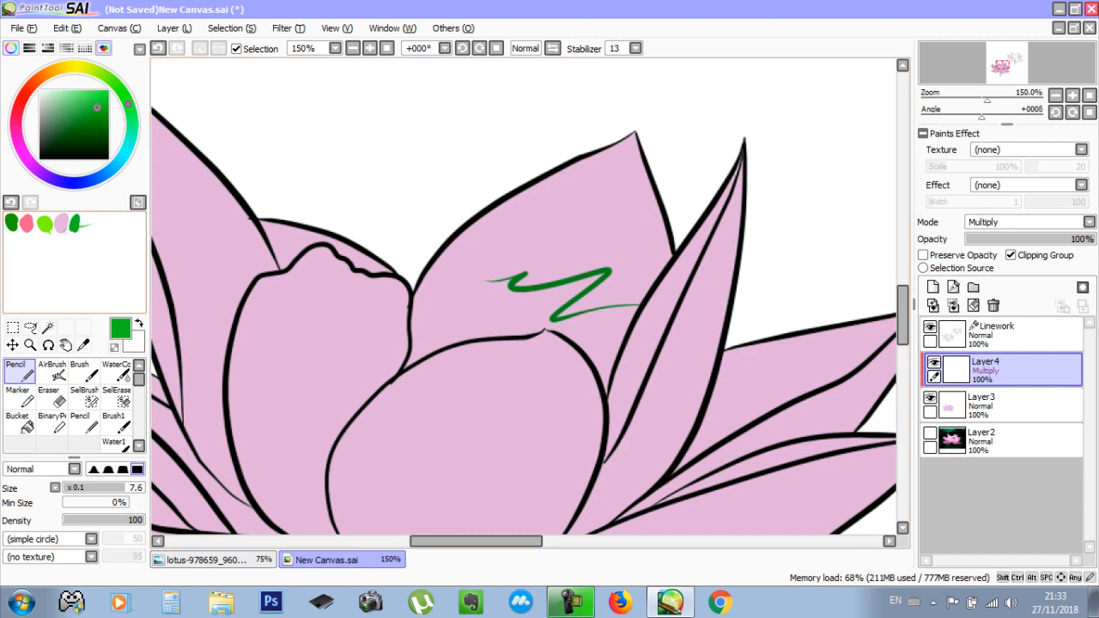
pyautogui.hotkey('ctrl', 'z')
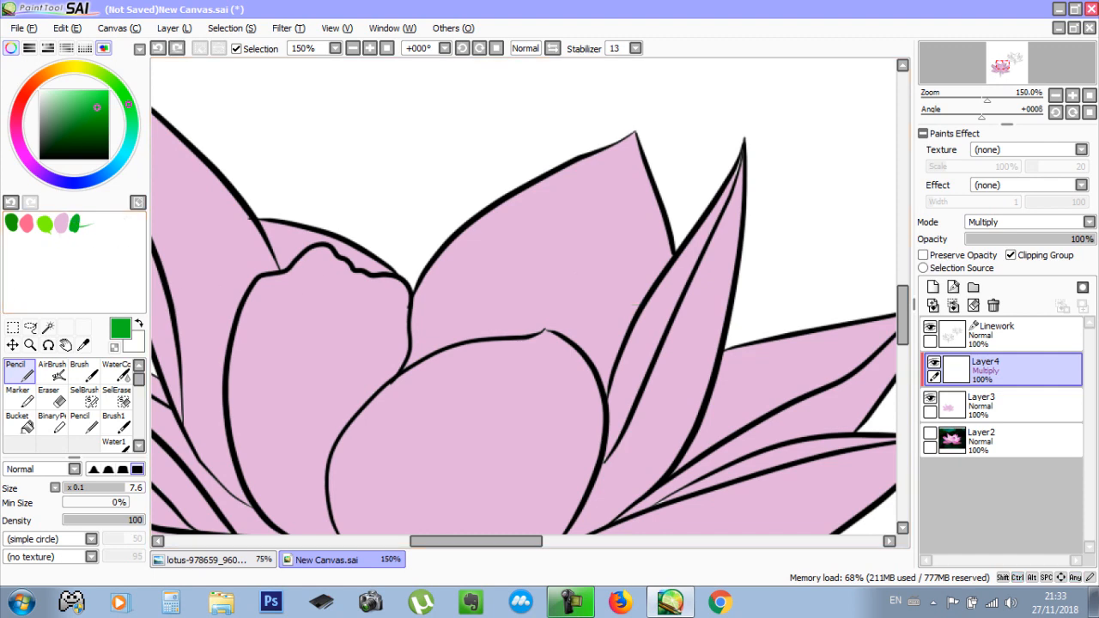
pyautogui.hotkey('ctrl', 'z')
# Pick light pink from the scratch pad and shade the back right petal's outer edges with the Pencil at size 39.3
pyautogui.click(60, 222)
pyautogui.moveTo(344, 217); pyautogui.dragTo(382, 218)
pyautogui.moveTo(456, 233); pyautogui.dragTo(671, 122)
pyautogui.moveTo(587, 137)
pyautogui.mouseDown()
pyautogui.moveTo(639, 115)
pyautogui.moveTo(648, 211)
pyautogui.moveTo(632, 147)
pyautogui.moveTo(667, 253)
pyautogui.moveTo(665, 225)
pyautogui.mouseUp()
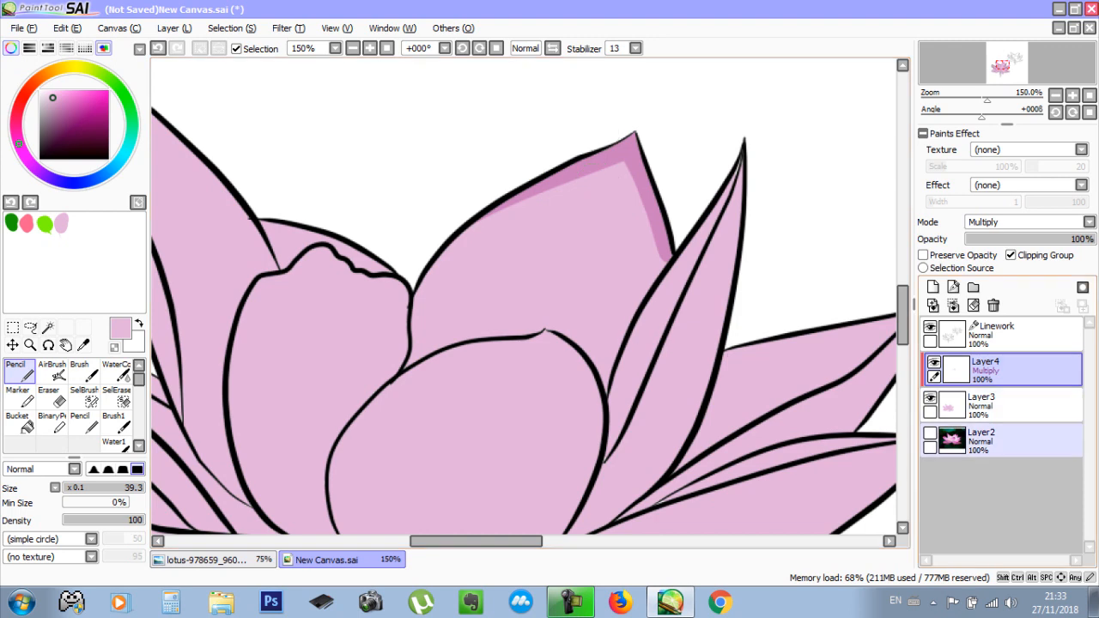
# Show the photo on Layer2 and sample the deep magenta from its curled petal, undoing the stray stroke on that layer
pyautogui.click(1013, 439)
pyautogui.click(933, 433)
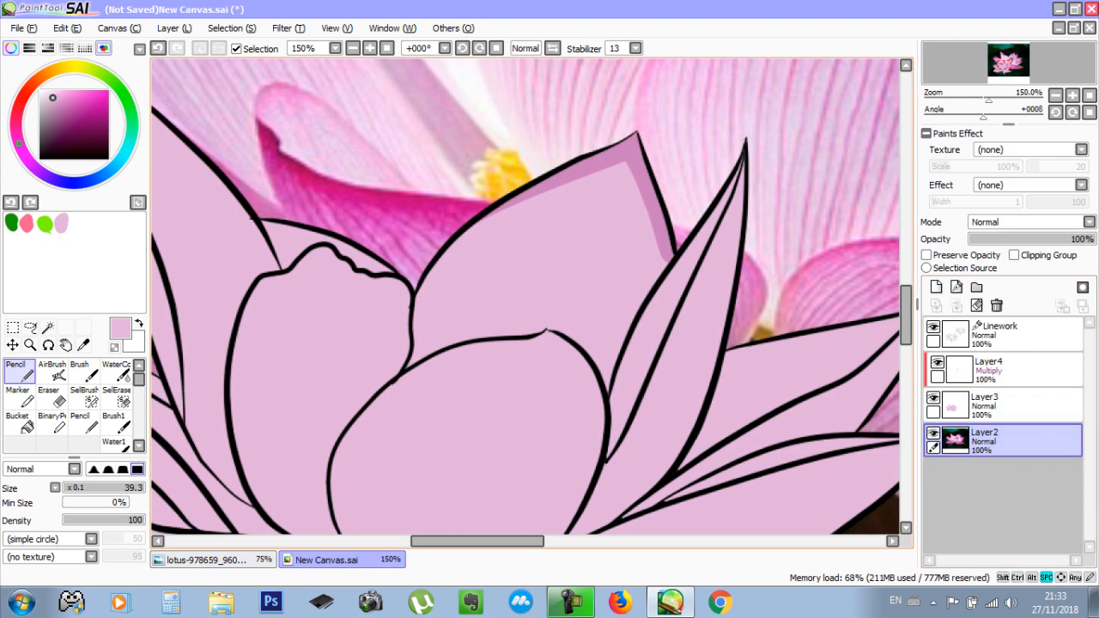
pyautogui.moveTo(353, 217); pyautogui.dragTo(395, 318)
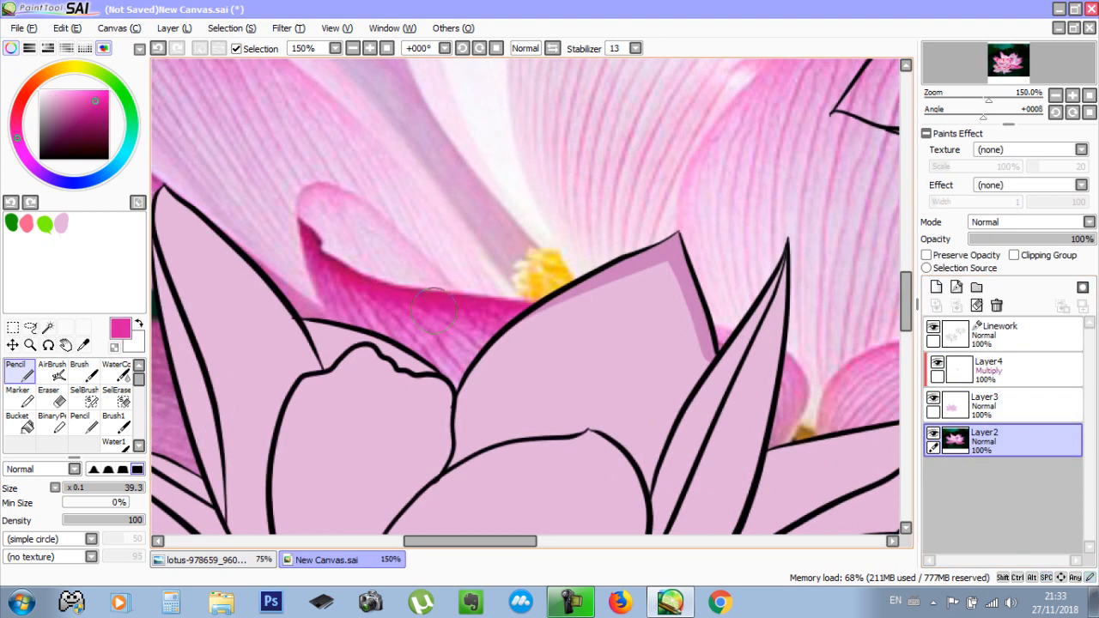
pyautogui.moveTo(700, 227)
pyautogui.mouseDown()
pyautogui.moveTo(711, 221)
pyautogui.moveTo(545, 283)
pyautogui.mouseUp()
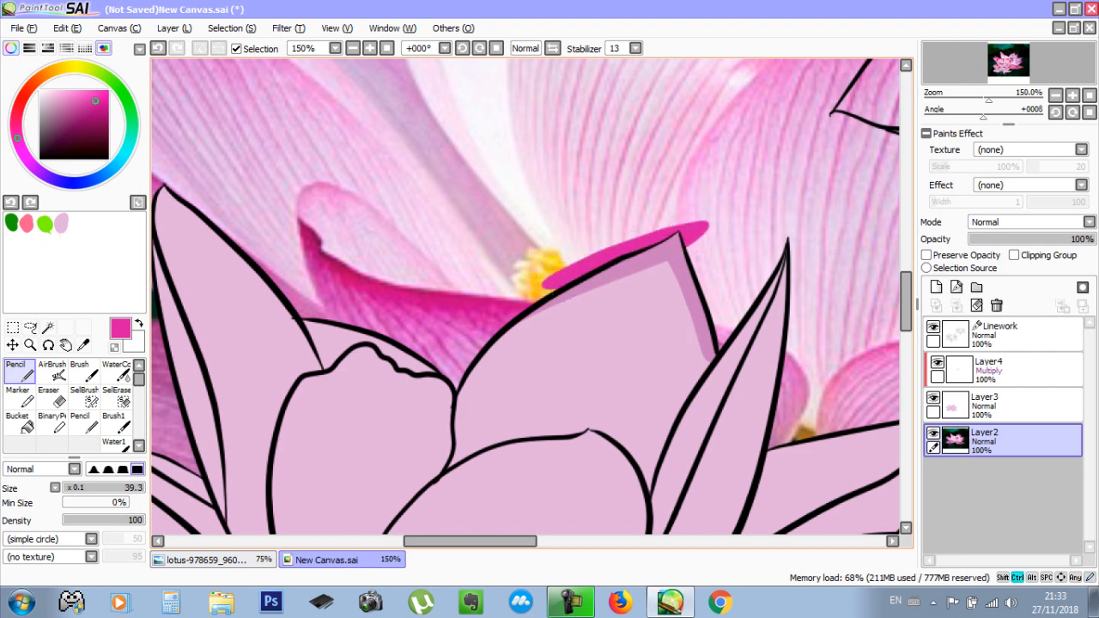
pyautogui.hotkey('ctrl', 'z')
# Replace the light pink shading on Layer4 with magenta shading along both outer edges of the back right petal
pyautogui.click(1013, 369)
pyautogui.moveTo(705, 225); pyautogui.dragTo(545, 285)
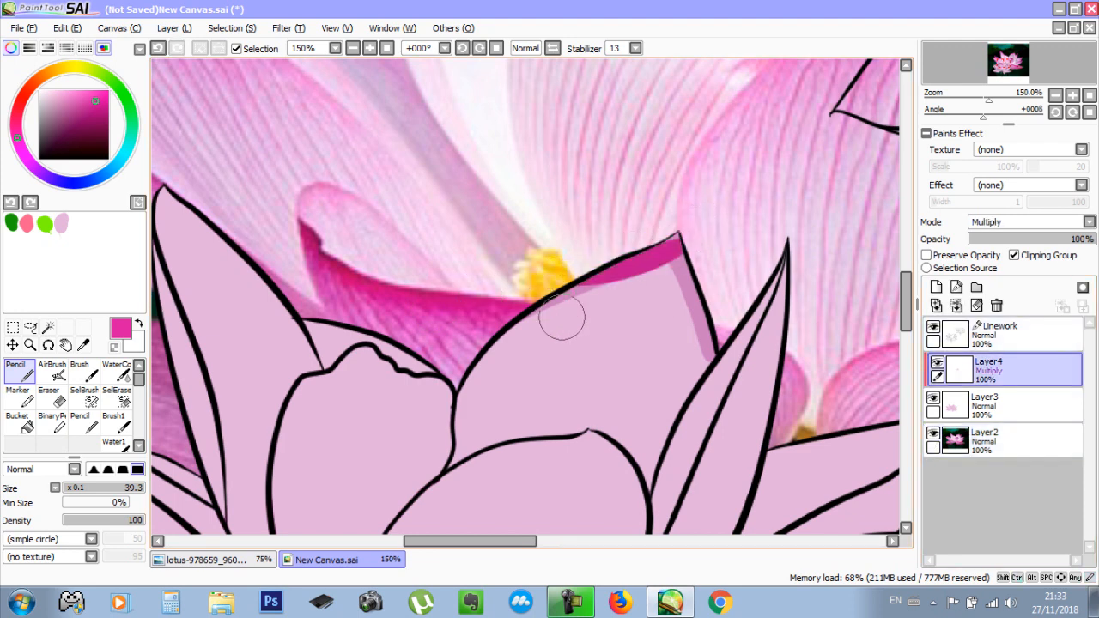
pyautogui.hotkey('ctrl', 'z')
pyautogui.hotkey('ctrl', 'z')
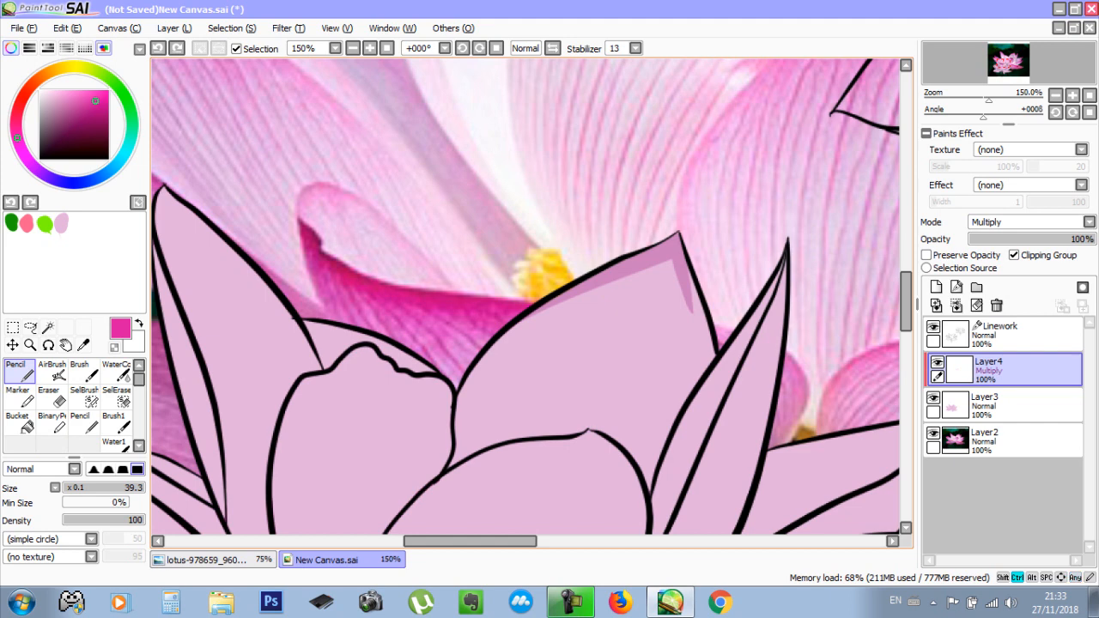
pyautogui.hotkey('ctrl', 'z')
pyautogui.moveTo(700, 213)
pyautogui.mouseDown()
pyautogui.moveTo(520, 320)
pyautogui.moveTo(404, 407)
pyautogui.mouseUp()
pyautogui.moveTo(663, 208); pyautogui.dragTo(711, 371)
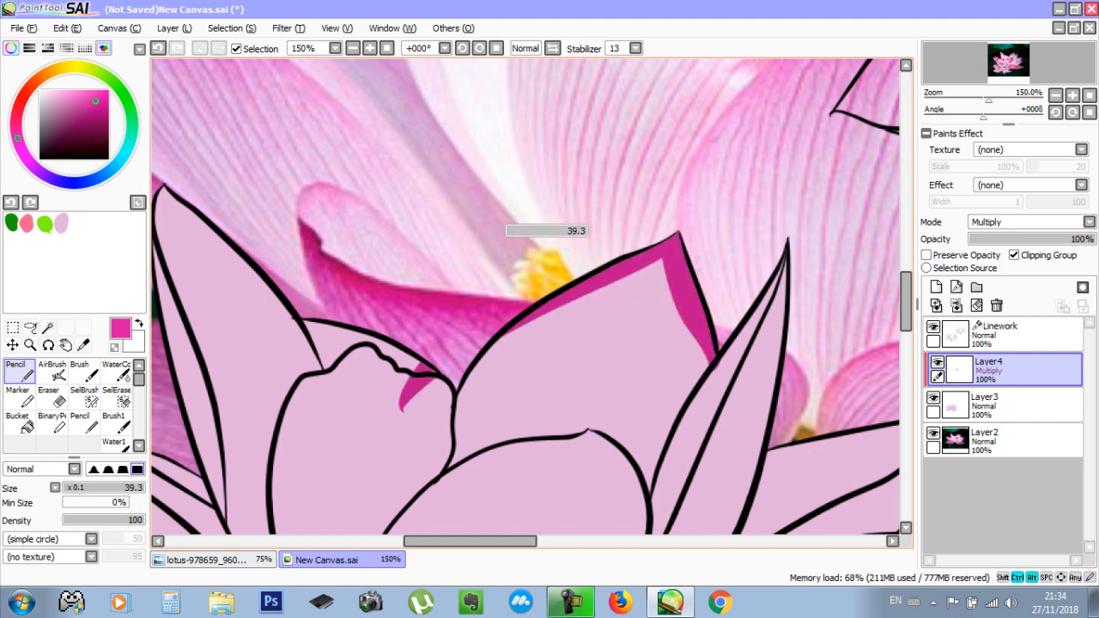
# Shade the central left petal's ragged tip and the edges of the tall pointed petal beside it in magenta
pyautogui.moveTo(416, 391); pyautogui.dragTo(514, 299)
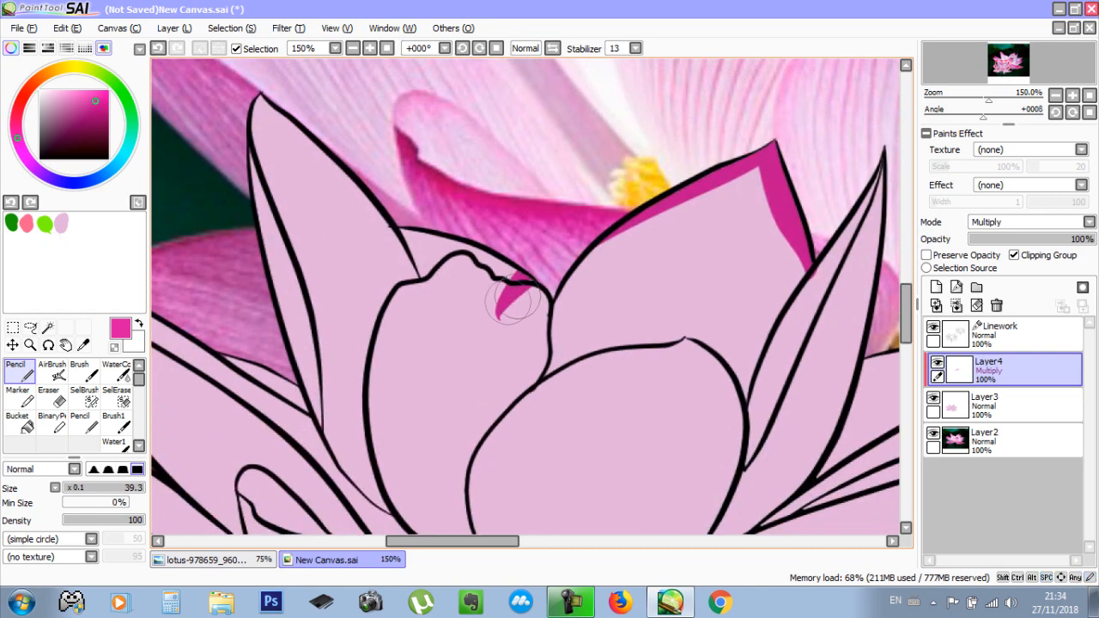
pyautogui.moveTo(550, 330)
pyautogui.mouseDown()
pyautogui.moveTo(527, 296)
pyautogui.moveTo(494, 297)
pyautogui.moveTo(459, 260)
pyautogui.moveTo(424, 283)
pyautogui.moveTo(384, 339)
pyautogui.mouseUp()
pyautogui.moveTo(311, 122); pyautogui.dragTo(384, 159)
pyautogui.moveTo(343, 125)
pyautogui.mouseDown()
pyautogui.moveTo(342, 196)
pyautogui.moveTo(331, 156)
pyautogui.moveTo(361, 266)
pyautogui.moveTo(322, 187)
pyautogui.moveTo(327, 172)
pyautogui.moveTo(364, 282)
pyautogui.moveTo(322, 213)
pyautogui.moveTo(377, 337)
pyautogui.moveTo(390, 432)
pyautogui.moveTo(350, 148)
pyautogui.moveTo(328, 121)
pyautogui.moveTo(451, 275)
pyautogui.mouseUp()
# Hide the photo on Layer2 and shade the tips and edges of the upper left petals in magenta on Layer4
pyautogui.click(933, 434)
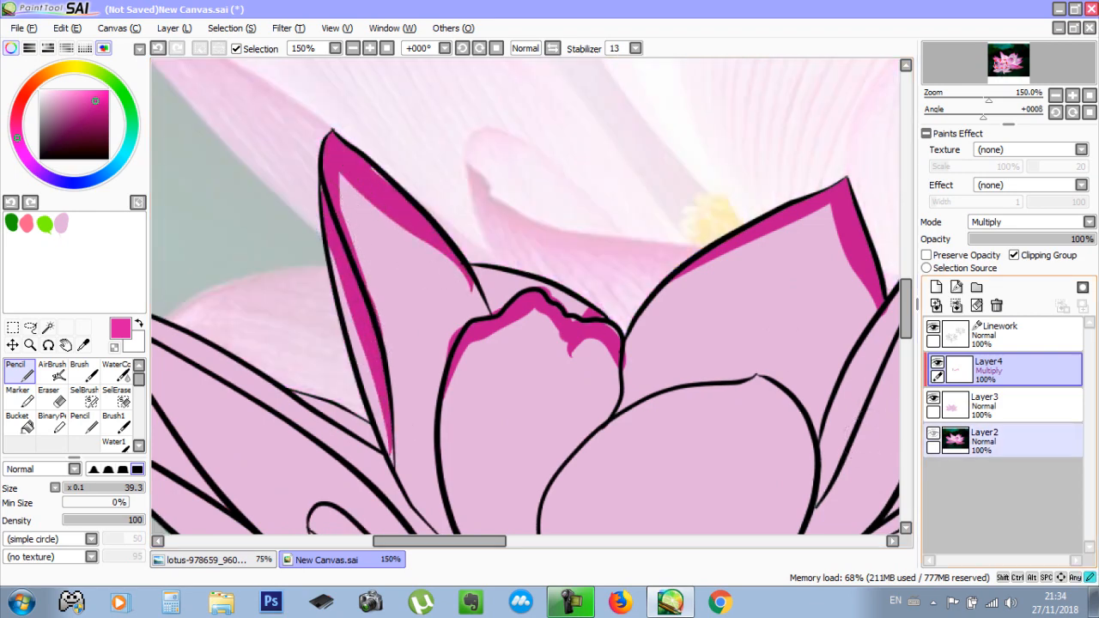
pyautogui.moveTo(519, 296); pyautogui.dragTo(683, 206)
pyautogui.moveTo(267, 209)
pyautogui.mouseDown()
pyautogui.moveTo(353, 294)
pyautogui.moveTo(281, 222)
pyautogui.moveTo(356, 361)
pyautogui.moveTo(326, 275)
pyautogui.moveTo(441, 338)
pyautogui.mouseUp()
pyautogui.moveTo(441, 338); pyautogui.dragTo(472, 361)
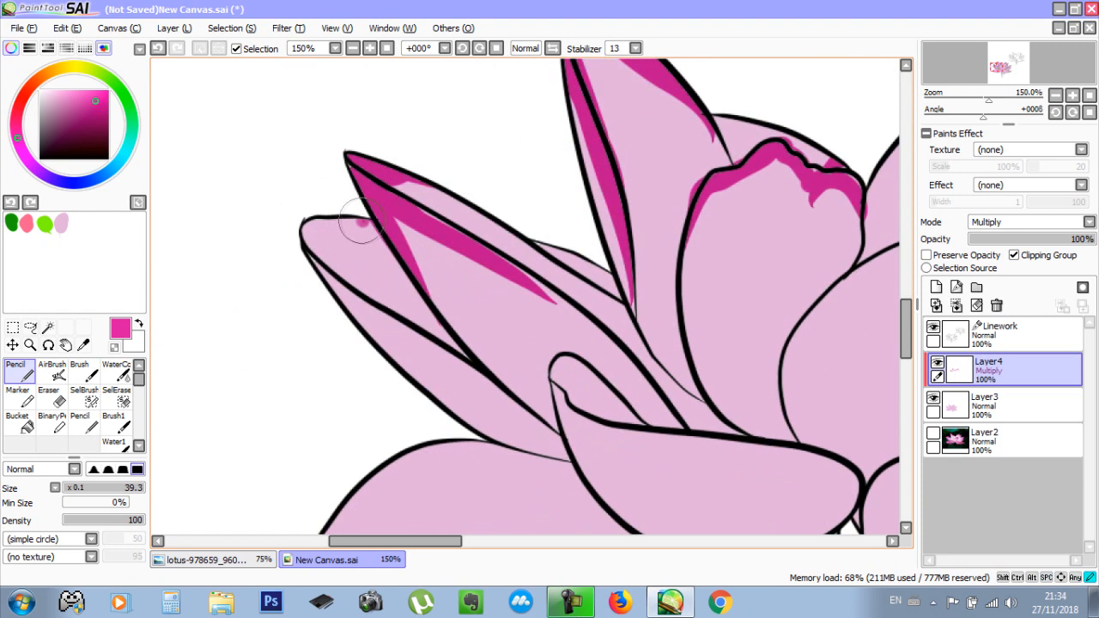
pyautogui.moveTo(355, 225)
pyautogui.mouseDown()
pyautogui.moveTo(296, 224)
pyautogui.moveTo(331, 274)
pyautogui.moveTo(481, 355)
pyautogui.mouseUp()
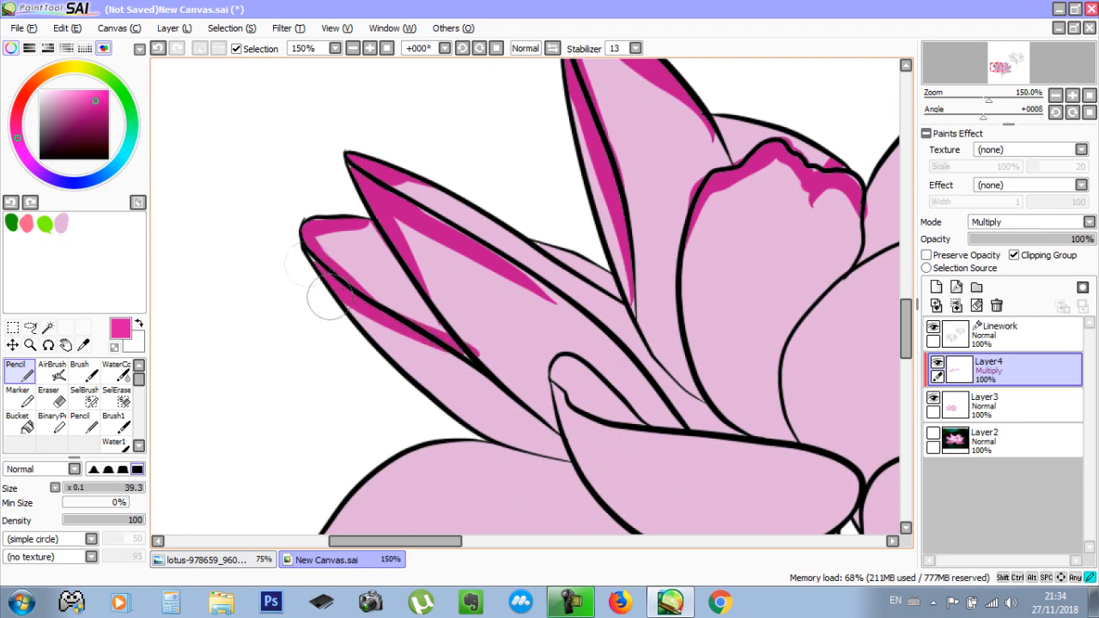
pyautogui.moveTo(299, 234); pyautogui.dragTo(414, 402)
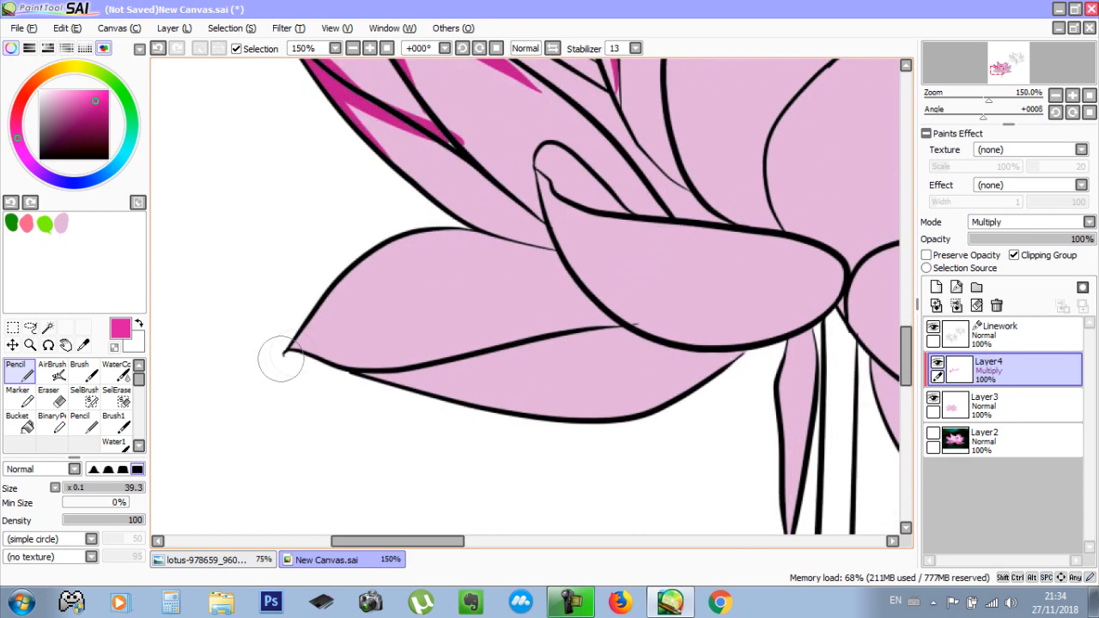
# Shade the edges of the two lower left petals and the rim of the curled front left petal in magenta
pyautogui.moveTo(281, 359); pyautogui.dragTo(442, 233)
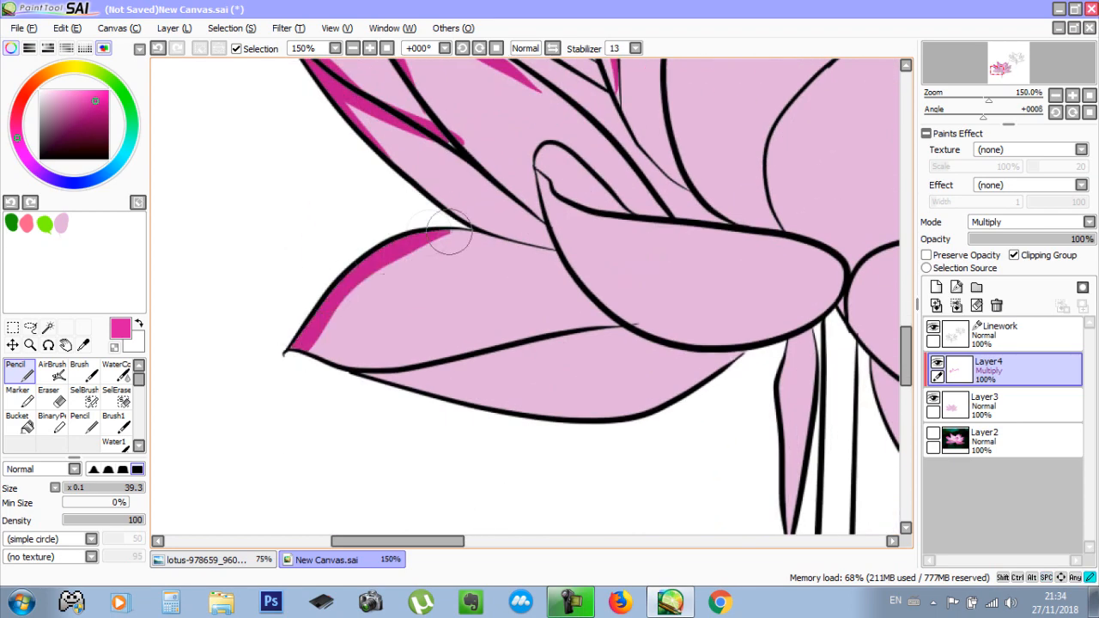
pyautogui.moveTo(279, 352)
pyautogui.mouseDown()
pyautogui.moveTo(350, 364)
pyautogui.moveTo(325, 341)
pyautogui.moveTo(364, 359)
pyautogui.moveTo(331, 355)
pyautogui.moveTo(351, 362)
pyautogui.moveTo(403, 360)
pyautogui.moveTo(514, 337)
pyautogui.moveTo(458, 352)
pyautogui.mouseUp()
pyautogui.moveTo(316, 354); pyautogui.dragTo(601, 420)
pyautogui.moveTo(613, 309); pyautogui.dragTo(415, 365)
pyautogui.moveTo(340, 224); pyautogui.dragTo(438, 288)
pyautogui.moveTo(347, 263)
pyautogui.mouseDown()
pyautogui.moveTo(638, 314)
pyautogui.moveTo(478, 399)
pyautogui.mouseUp()
pyautogui.moveTo(626, 160)
pyautogui.mouseDown()
pyautogui.moveTo(511, 190)
pyautogui.moveTo(669, 219)
pyautogui.moveTo(640, 336)
pyautogui.mouseUp()
# Enlarge the Eraser, trim the excess magenta around the curled front left petal, and return to the Pencil
pyautogui.click(51, 397)
pyautogui.press(']')
pyautogui.press(']')
pyautogui.press(']')
pyautogui.press(']')
pyautogui.press(']')
pyautogui.moveTo(387, 330); pyautogui.dragTo(395, 267)
pyautogui.press('0')
pyautogui.moveTo(389, 330); pyautogui.dragTo(390, 285)
pyautogui.press('n')
# Shade the folded rim of the front right petal and the edges of the lower right petals in magenta
pyautogui.moveTo(625, 366); pyautogui.dragTo(479, 249)
pyautogui.moveTo(346, 314)
pyautogui.mouseDown()
pyautogui.moveTo(441, 278)
pyautogui.moveTo(683, 337)
pyautogui.moveTo(725, 328)
pyautogui.mouseUp()
pyautogui.moveTo(761, 337); pyautogui.dragTo(569, 324)
pyautogui.moveTo(498, 371); pyautogui.dragTo(622, 395)
pyautogui.moveTo(551, 311); pyautogui.dragTo(699, 345)
pyautogui.moveTo(781, 355); pyautogui.dragTo(700, 467)
# Shade the round centre petal's outer edge and the edges of the pointed petals on the flower's right side in magenta
pyautogui.moveTo(296, 319); pyautogui.dragTo(600, 249)
pyautogui.moveTo(322, 304)
pyautogui.mouseDown()
pyautogui.moveTo(622, 249)
pyautogui.moveTo(506, 318)
pyautogui.mouseUp()
pyautogui.moveTo(601, 171); pyautogui.dragTo(533, 318)
pyautogui.moveTo(325, 300); pyautogui.dragTo(533, 248)
pyautogui.moveTo(349, 371); pyautogui.dragTo(525, 266)
pyautogui.moveTo(387, 257); pyautogui.dragTo(588, 328)
pyautogui.moveTo(436, 423); pyautogui.dragTo(533, 176)
pyautogui.moveTo(519, 326); pyautogui.dragTo(530, 166)
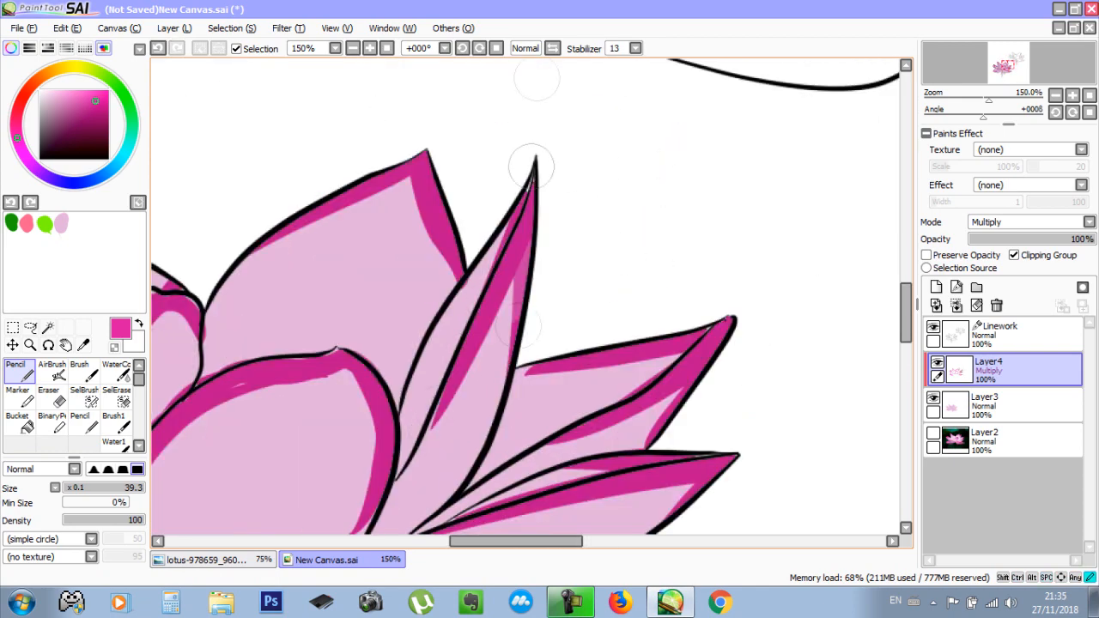
# Finish the magenta shading on the slender right petals and the small petals hanging beside the stem
pyautogui.moveTo(508, 215); pyautogui.dragTo(448, 321)
pyautogui.scroll(-3, 480, 326)
pyautogui.moveTo(455, 369); pyautogui.dragTo(538, 295)
pyautogui.scroll(3, 532, 344)
pyautogui.moveTo(558, 438); pyautogui.dragTo(460, 242)
pyautogui.moveTo(382, 320); pyautogui.dragTo(498, 421)
pyautogui.moveTo(507, 326); pyautogui.dragTo(505, 407)
pyautogui.moveTo(296, 431); pyautogui.dragTo(273, 339)
pyautogui.moveTo(244, 271)
pyautogui.mouseDown()
pyautogui.moveTo(635, 256)
pyautogui.moveTo(518, 408)
pyautogui.mouseUp()
pyautogui.scroll(-1, 438, 253)
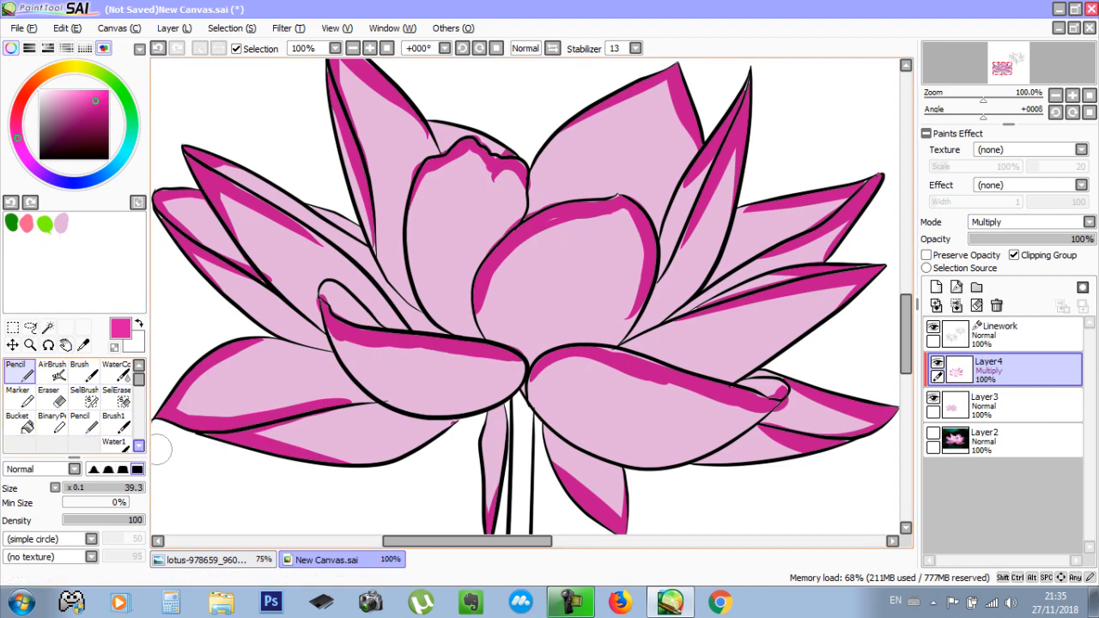
# Choose the Blur brush and set its size to 39 and its density to 58
pyautogui.scroll(-2, 69, 412)
pyautogui.click(117, 421)
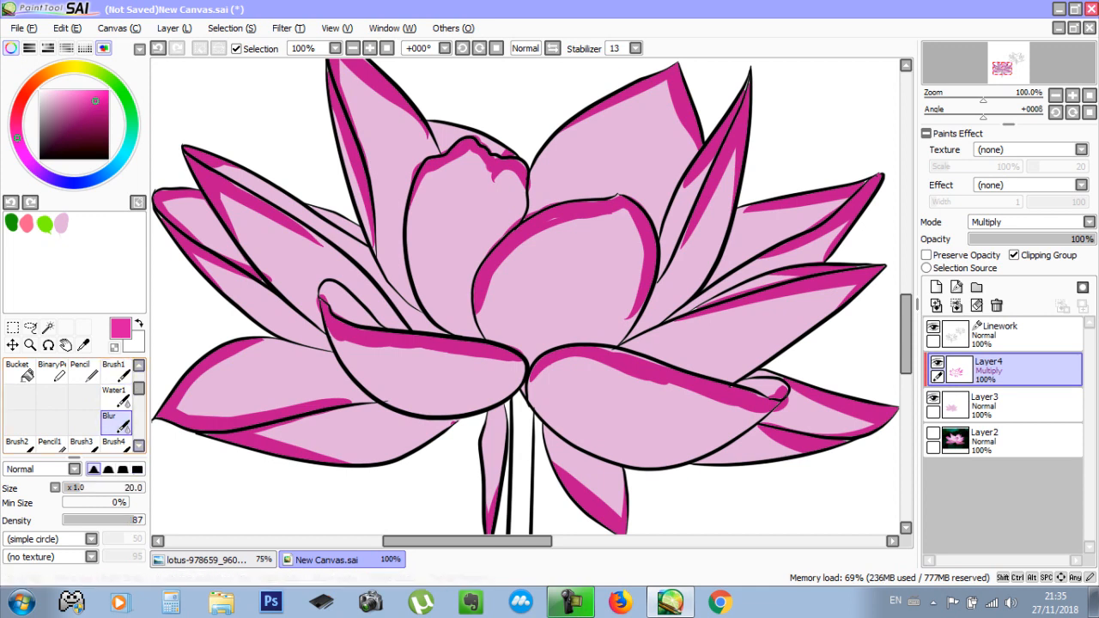
pyautogui.scroll(2, 79, 378)
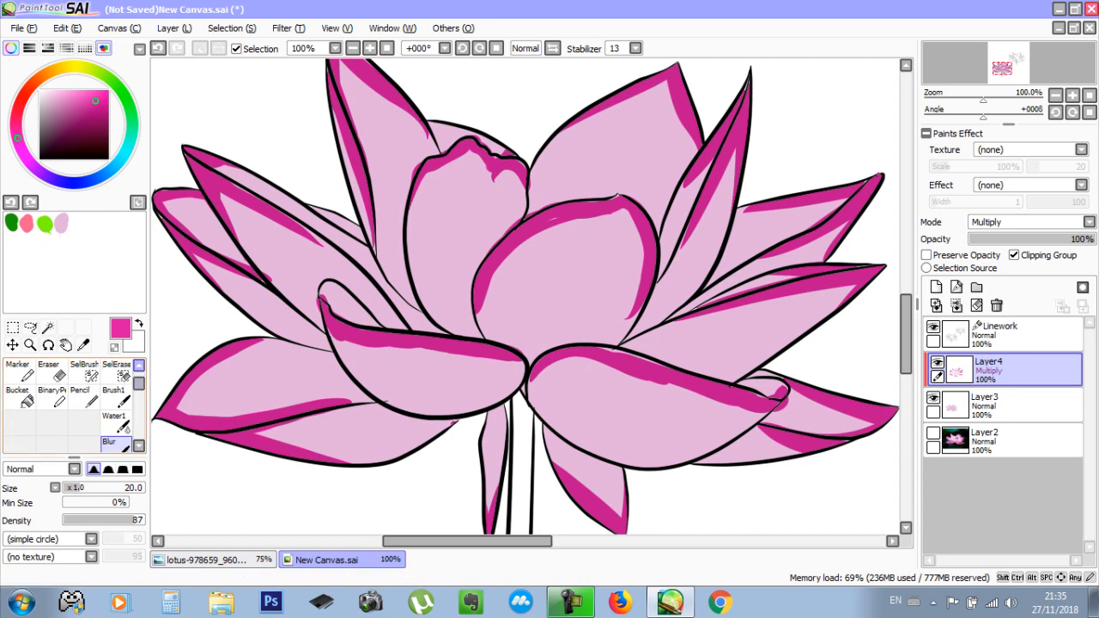
pyautogui.scroll(-1, 79, 395)
pyautogui.scroll(1, 76, 404)
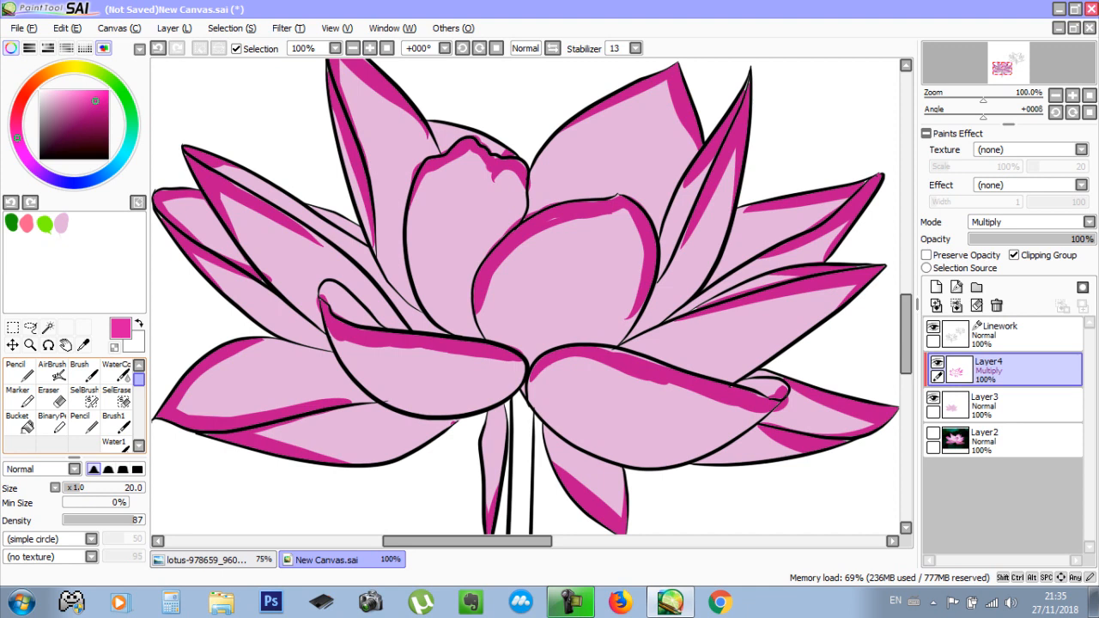
pyautogui.scroll(-2, 76, 404)
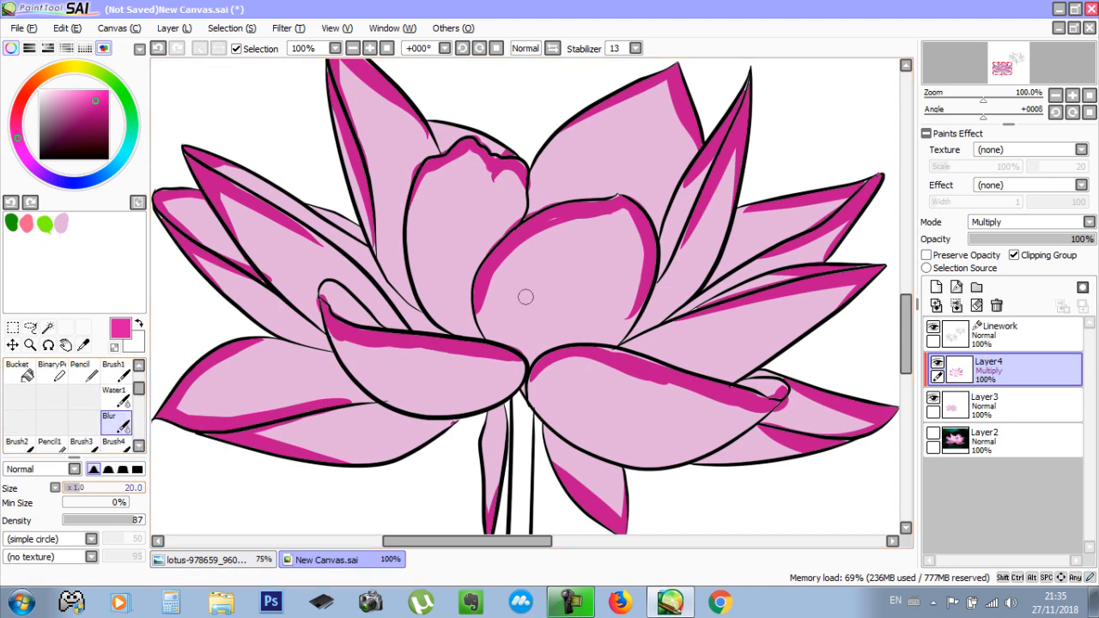
pyautogui.moveTo(446, 320)
pyautogui.mouseDown()
pyautogui.moveTo(471, 317)
pyautogui.moveTo(450, 316)
pyautogui.mouseUp()
pyautogui.moveTo(96, 520); pyautogui.dragTo(91, 520)
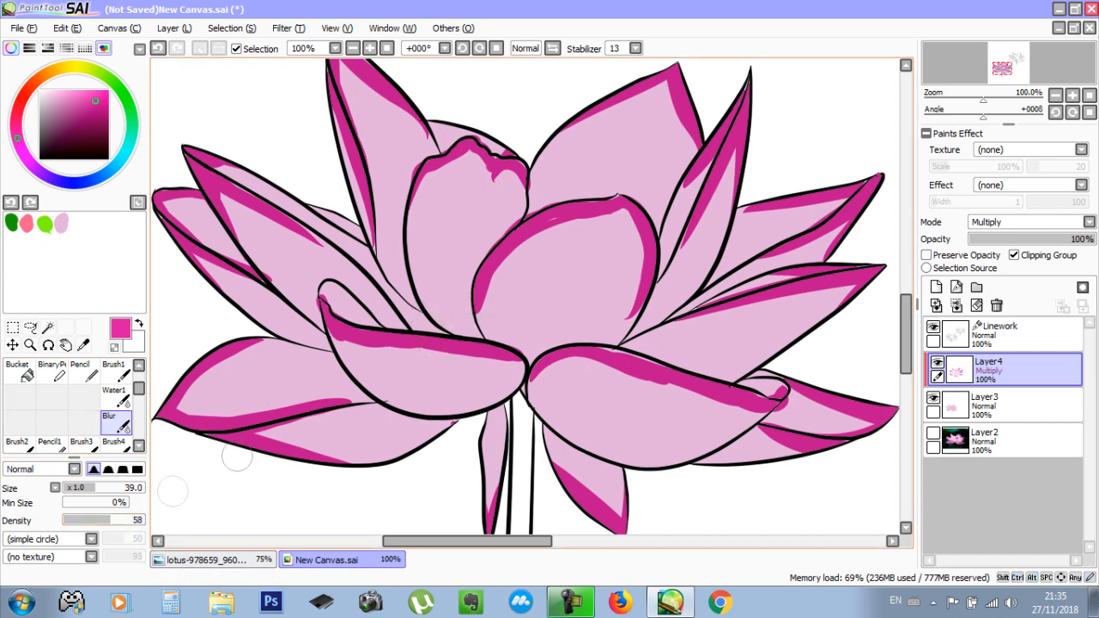
# Blend the magenta edges of the round centre petal inward with the Blur brush at size 41
pyautogui.scroll(3, 431, 345)
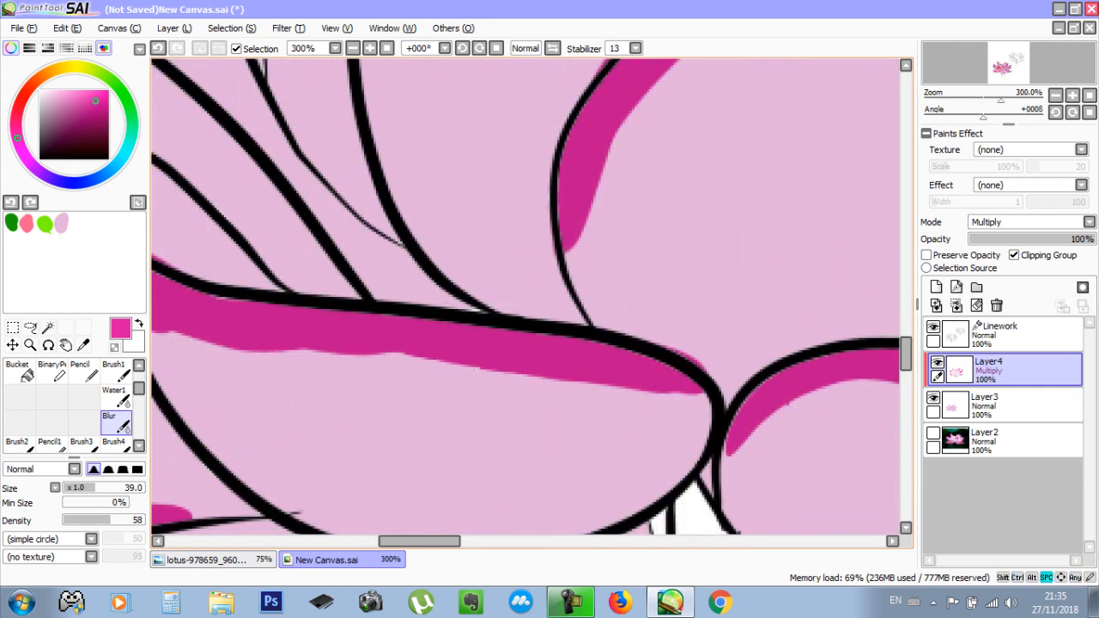
pyautogui.moveTo(712, 76); pyautogui.dragTo(498, 291)
pyautogui.moveTo(552, 239)
pyautogui.mouseDown()
pyautogui.moveTo(426, 316)
pyautogui.moveTo(363, 490)
pyautogui.moveTo(375, 398)
pyautogui.mouseUp()
pyautogui.moveTo(559, 246); pyautogui.dragTo(594, 251)
pyautogui.moveTo(438, 461)
pyautogui.mouseDown()
pyautogui.moveTo(515, 292)
pyautogui.moveTo(554, 269)
pyautogui.moveTo(726, 258)
pyautogui.mouseUp()
pyautogui.moveTo(612, 277); pyautogui.dragTo(594, 268)
pyautogui.moveTo(514, 261)
pyautogui.mouseDown()
pyautogui.moveTo(498, 248)
pyautogui.moveTo(568, 201)
pyautogui.moveTo(773, 184)
pyautogui.moveTo(709, 182)
pyautogui.mouseUp()
pyautogui.moveTo(395, 407)
pyautogui.mouseDown()
pyautogui.moveTo(367, 417)
pyautogui.moveTo(392, 393)
pyautogui.mouseUp()
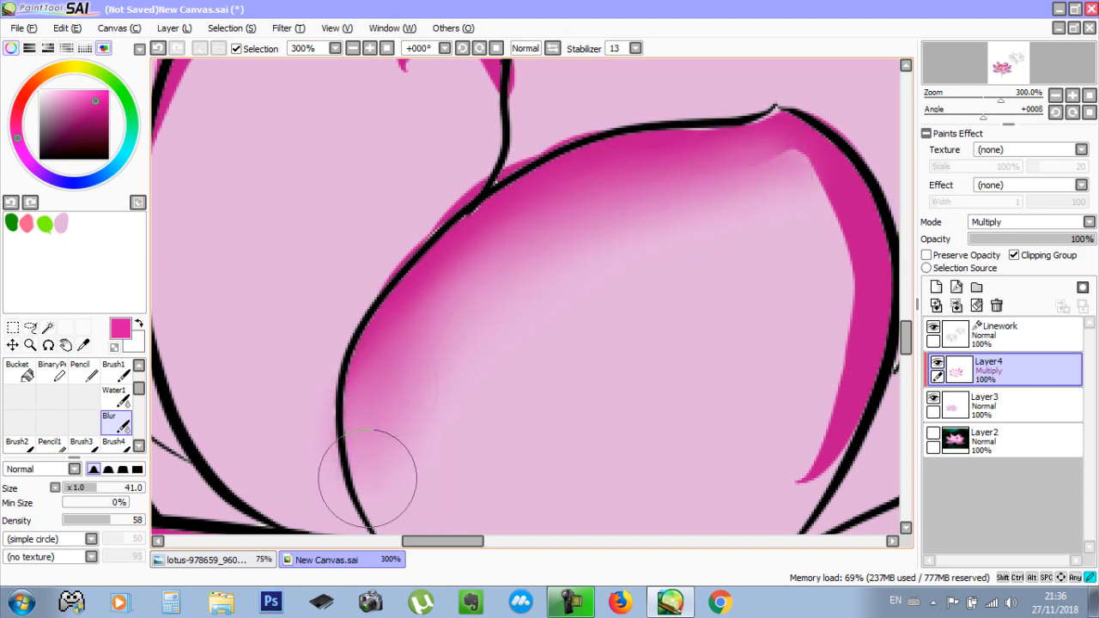
pyautogui.moveTo(779, 192)
pyautogui.mouseDown()
pyautogui.moveTo(732, 190)
pyautogui.moveTo(809, 275)
pyautogui.moveTo(738, 249)
pyautogui.moveTo(780, 182)
pyautogui.moveTo(827, 299)
pyautogui.moveTo(804, 331)
pyautogui.moveTo(798, 422)
pyautogui.moveTo(814, 447)
pyautogui.moveTo(826, 248)
pyautogui.moveTo(758, 180)
pyautogui.moveTo(576, 236)
pyautogui.moveTo(603, 246)
pyautogui.moveTo(439, 384)
pyautogui.moveTo(424, 373)
pyautogui.mouseUp()
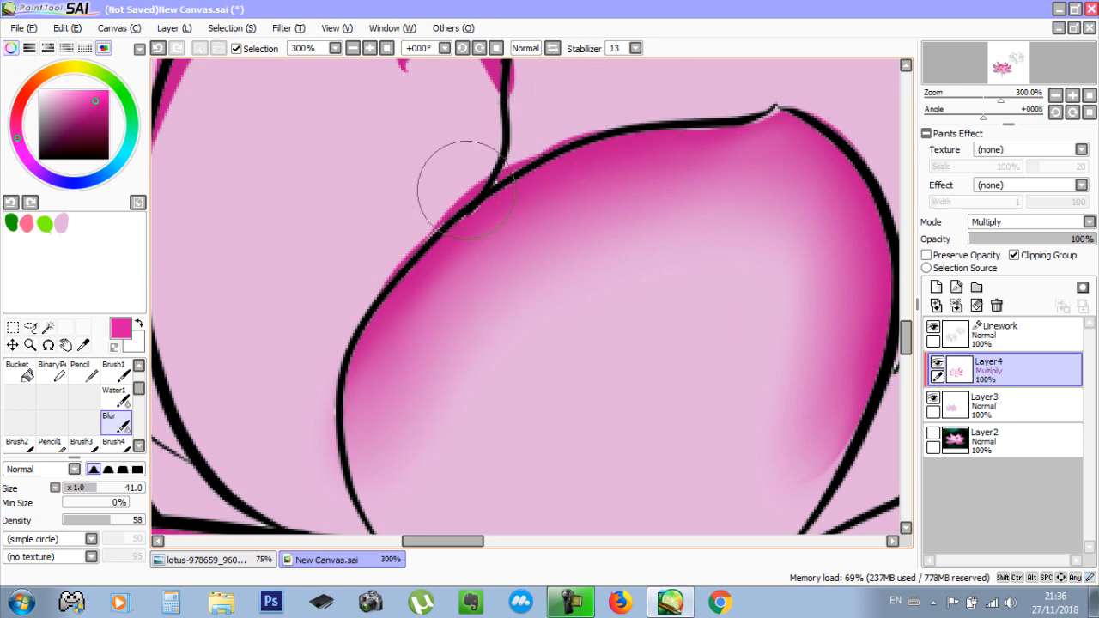
# Erase the magenta that spills outside the round centre petal's outline with the Eraser at size 12
pyautogui.scroll(2, 77, 404)
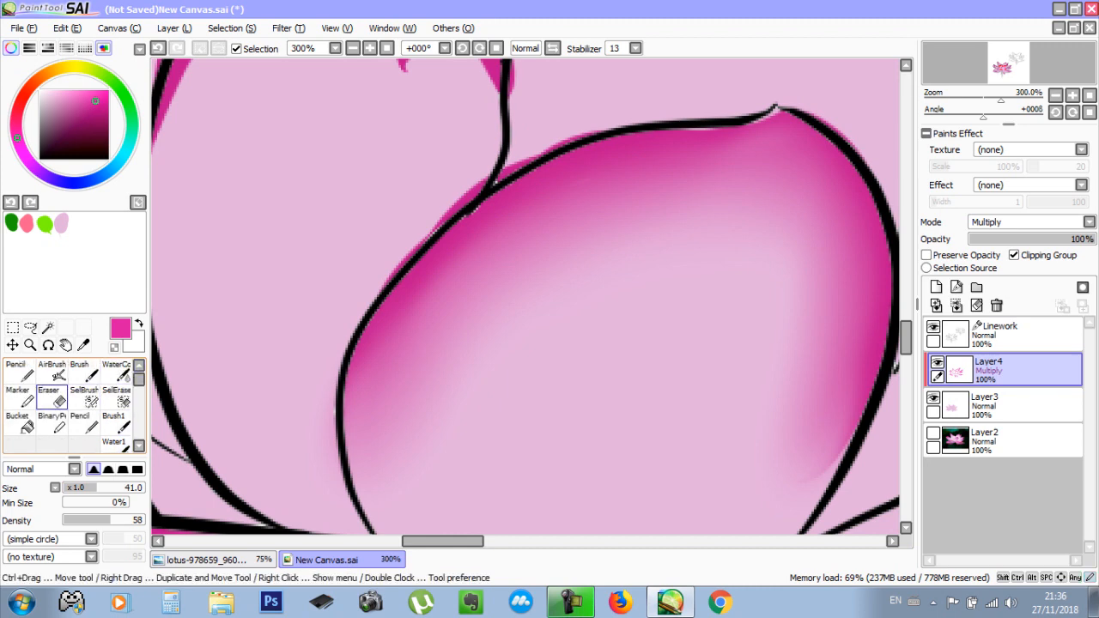
pyautogui.click(49, 396)
pyautogui.moveTo(474, 149); pyautogui.dragTo(456, 171)
pyautogui.moveTo(546, 137); pyautogui.dragTo(512, 155)
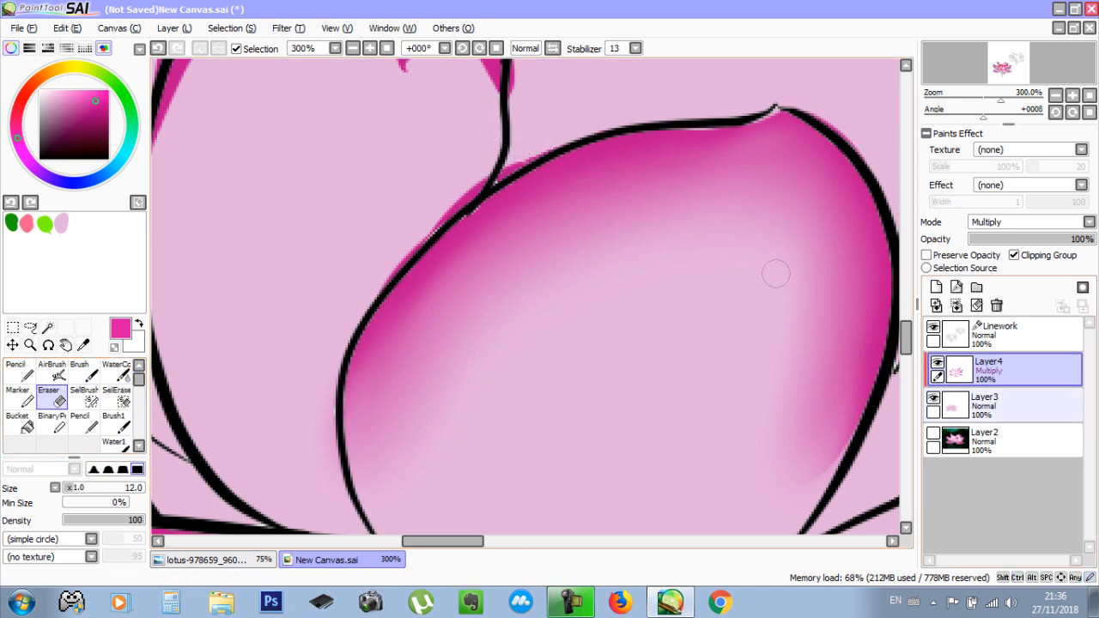
pyautogui.click(933, 399)
pyautogui.click(933, 398)
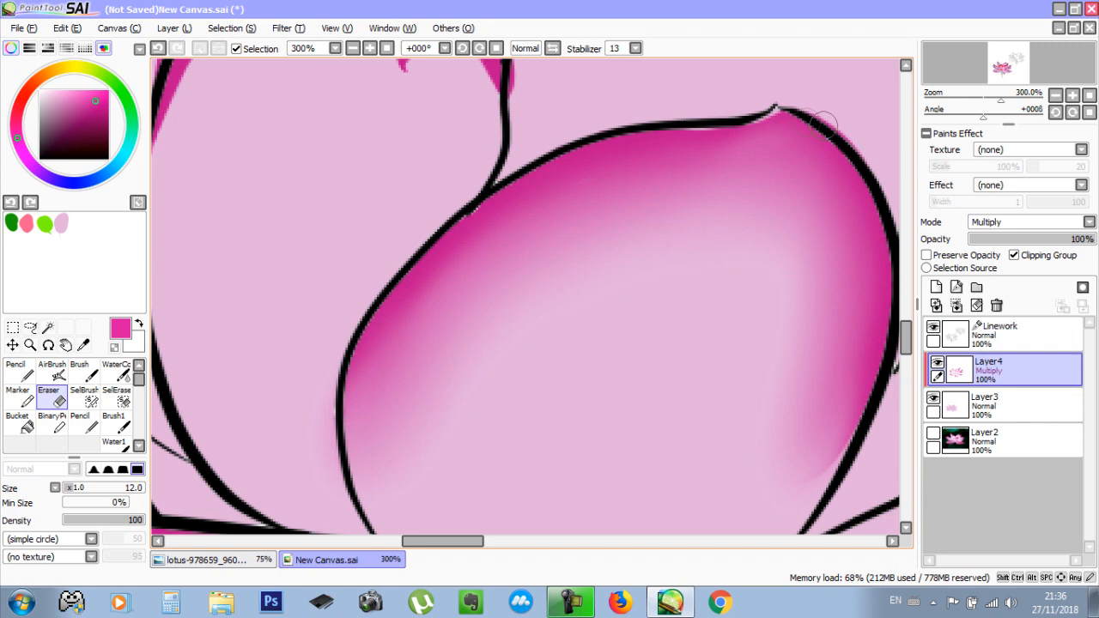
pyautogui.moveTo(767, 148); pyautogui.dragTo(556, 172)
pyautogui.moveTo(673, 230); pyautogui.dragTo(521, 400)
# Return to the Blur brush and soften the magenta shading inside the two slender right petals
pyautogui.click(113, 421)
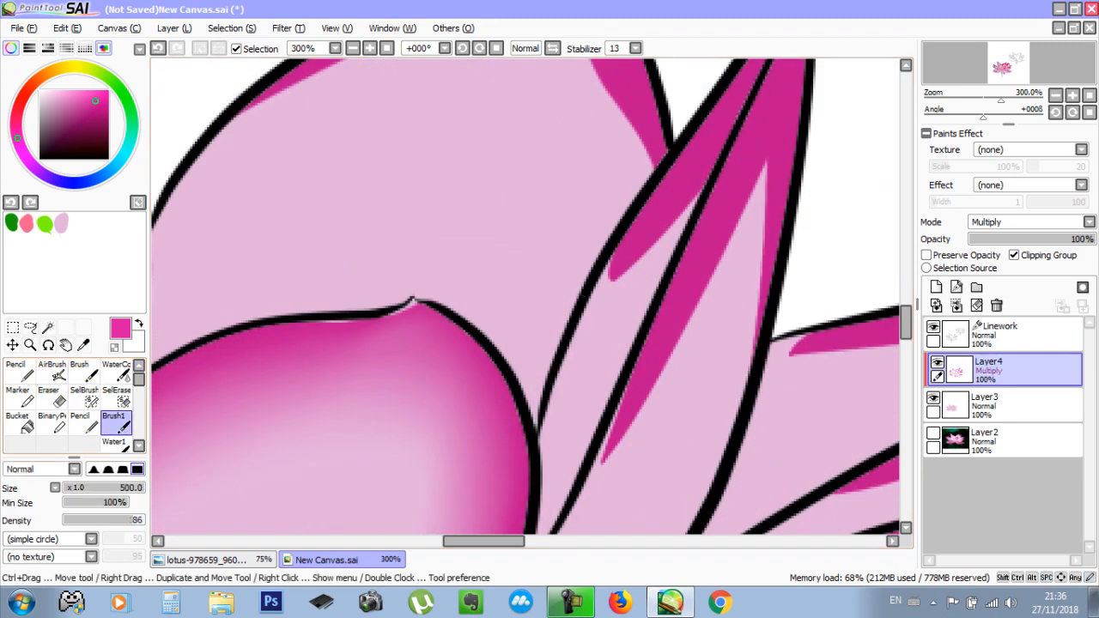
pyautogui.scroll(-1, 114, 425)
pyautogui.click(113, 442)
pyautogui.moveTo(640, 235)
pyautogui.mouseDown()
pyautogui.moveTo(526, 291)
pyautogui.moveTo(562, 312)
pyautogui.moveTo(596, 236)
pyautogui.moveTo(525, 347)
pyautogui.mouseUp()
pyautogui.scroll(-3, 541, 300)
pyautogui.moveTo(544, 284)
pyautogui.mouseDown()
pyautogui.moveTo(588, 204)
pyautogui.moveTo(519, 320)
pyautogui.mouseUp()
pyautogui.moveTo(523, 317); pyautogui.dragTo(397, 481)
pyautogui.moveTo(448, 410); pyautogui.dragTo(534, 209)
pyautogui.moveTo(504, 320)
pyautogui.mouseDown()
pyautogui.moveTo(534, 215)
pyautogui.moveTo(515, 309)
pyautogui.moveTo(451, 387)
pyautogui.moveTo(480, 324)
pyautogui.moveTo(398, 460)
pyautogui.mouseUp()
# Blend both magenta edges of the back right petal with the Blur brush at size 36, adjusting its density to 57
pyautogui.moveTo(352, 95); pyautogui.dragTo(480, 391)
pyautogui.moveTo(467, 348); pyautogui.dragTo(473, 214)
pyautogui.moveTo(472, 162); pyautogui.dragTo(535, 342)
pyautogui.moveTo(535, 341)
pyautogui.mouseDown()
pyautogui.moveTo(525, 285)
pyautogui.moveTo(526, 297)
pyautogui.mouseUp()
pyautogui.moveTo(533, 247)
pyautogui.mouseDown()
pyautogui.moveTo(554, 247)
pyautogui.moveTo(534, 289)
pyautogui.moveTo(489, 249)
pyautogui.mouseUp()
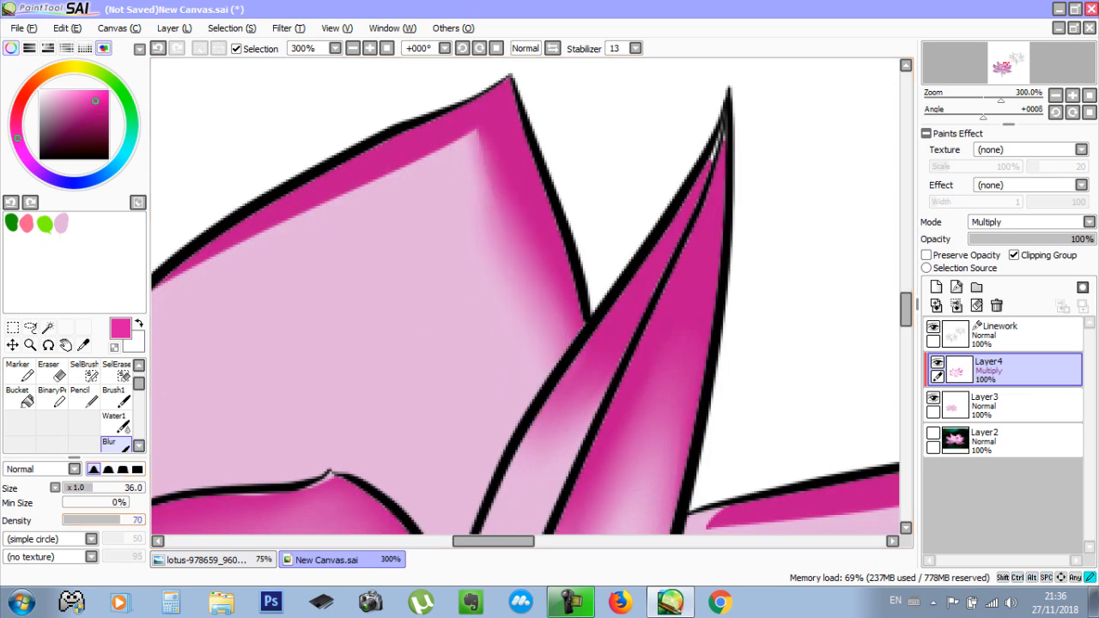
pyautogui.moveTo(502, 258)
pyautogui.mouseDown()
pyautogui.moveTo(507, 204)
pyautogui.moveTo(502, 303)
pyautogui.mouseUp()
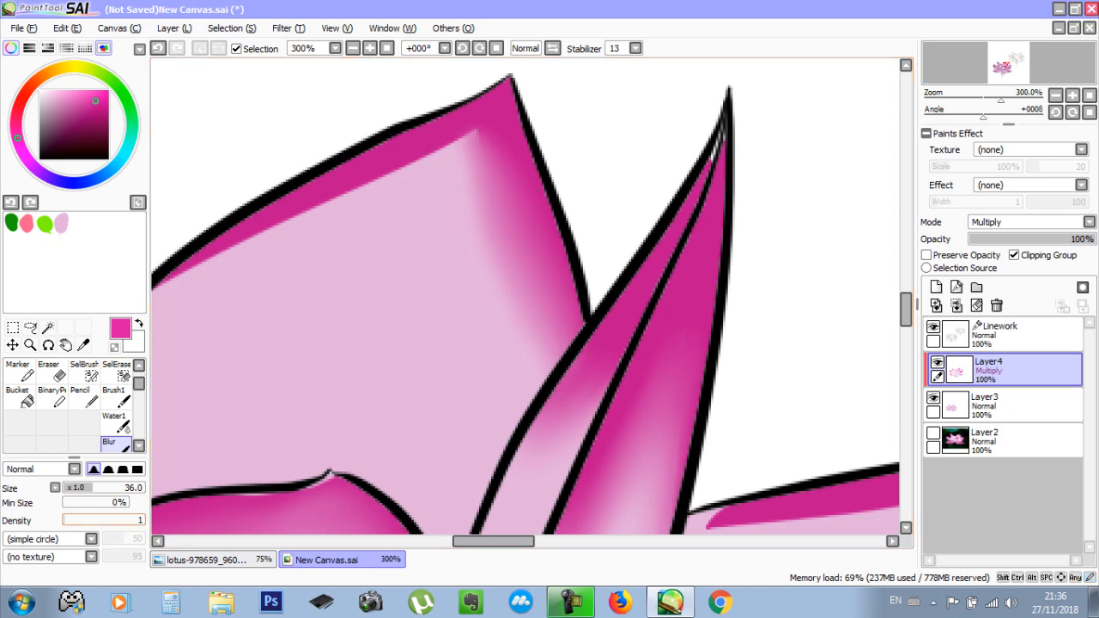
pyautogui.moveTo(437, 174)
pyautogui.mouseDown()
pyautogui.moveTo(395, 186)
pyautogui.moveTo(470, 131)
pyautogui.moveTo(412, 185)
pyautogui.moveTo(420, 171)
pyautogui.moveTo(455, 174)
pyautogui.mouseUp()
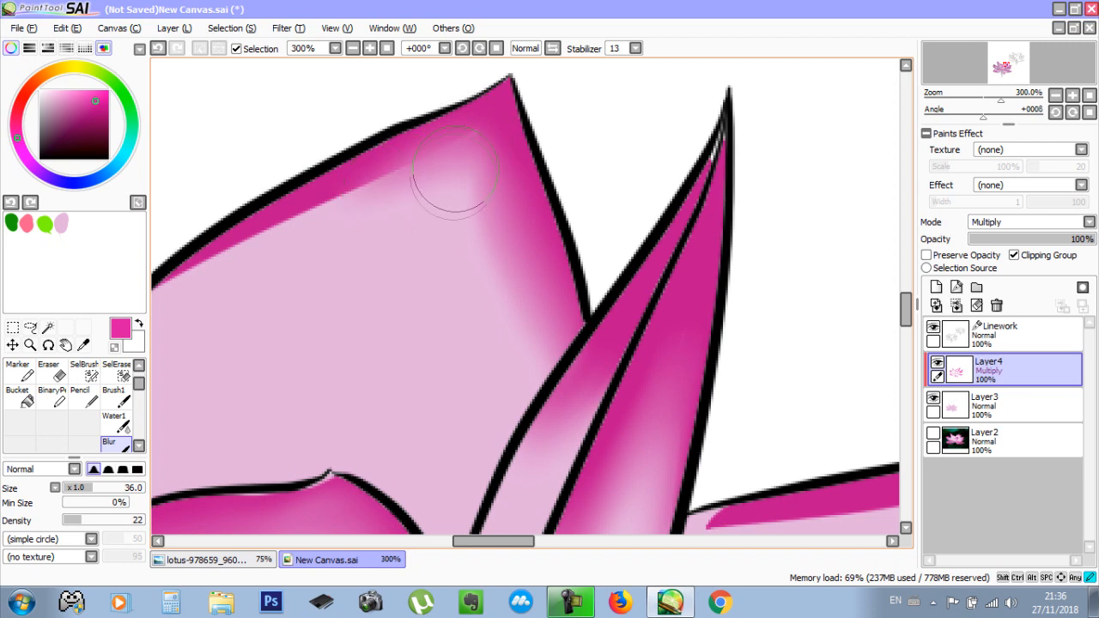
pyautogui.click(104, 521)
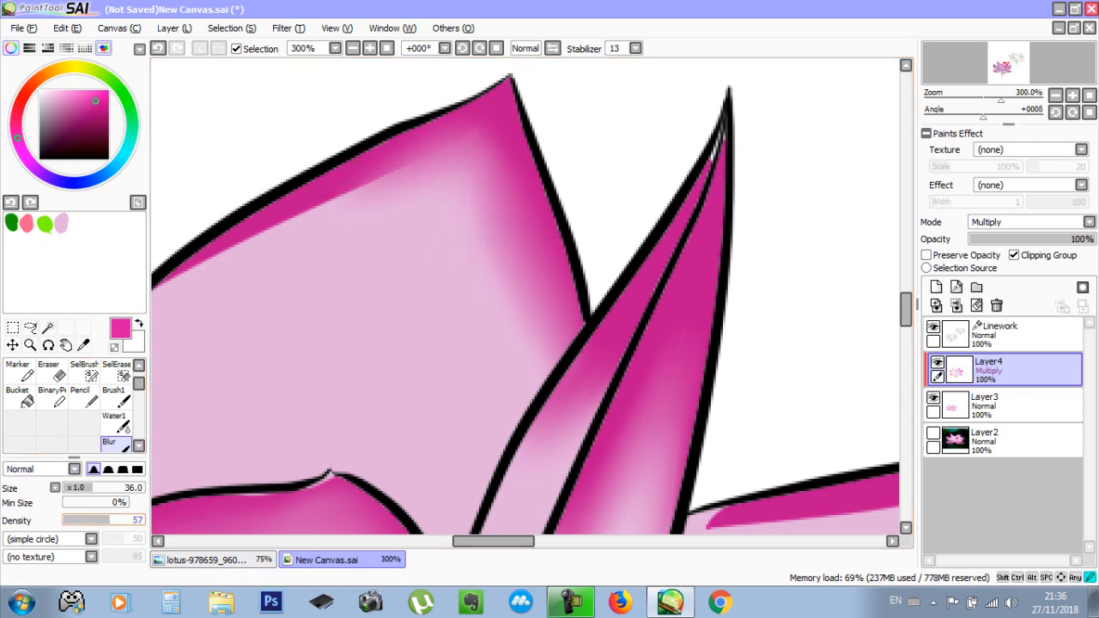
pyautogui.moveTo(350, 217)
pyautogui.mouseDown()
pyautogui.moveTo(243, 257)
pyautogui.moveTo(315, 220)
pyautogui.moveTo(197, 290)
pyautogui.moveTo(439, 163)
pyautogui.moveTo(508, 360)
pyautogui.moveTo(485, 305)
pyautogui.moveTo(355, 216)
pyautogui.moveTo(283, 224)
pyautogui.mouseUp()
pyautogui.moveTo(508, 264)
pyautogui.mouseDown()
pyautogui.moveTo(499, 303)
pyautogui.moveTo(648, 164)
pyautogui.mouseUp()
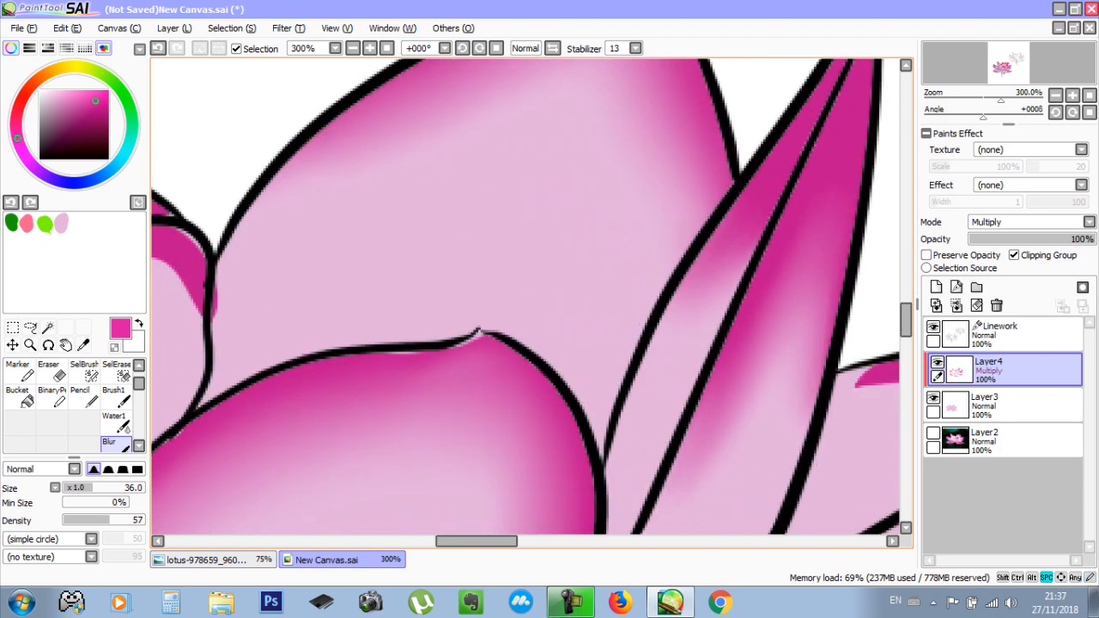
# Blend the ragged central left petal's magenta edge into the petal and erase the color spilling past its outline
pyautogui.moveTo(723, 315); pyautogui.dragTo(781, 422)
pyautogui.moveTo(262, 330); pyautogui.dragTo(686, 365)
pyautogui.moveTo(660, 361)
pyautogui.mouseDown()
pyautogui.moveTo(643, 376)
pyautogui.moveTo(607, 326)
pyautogui.mouseUp()
pyautogui.moveTo(601, 320)
pyautogui.mouseDown()
pyautogui.moveTo(498, 318)
pyautogui.moveTo(490, 274)
pyautogui.moveTo(468, 283)
pyautogui.moveTo(412, 270)
pyautogui.moveTo(404, 287)
pyautogui.moveTo(346, 321)
pyautogui.moveTo(309, 382)
pyautogui.moveTo(390, 317)
pyautogui.mouseUp()
pyautogui.click(49, 371)
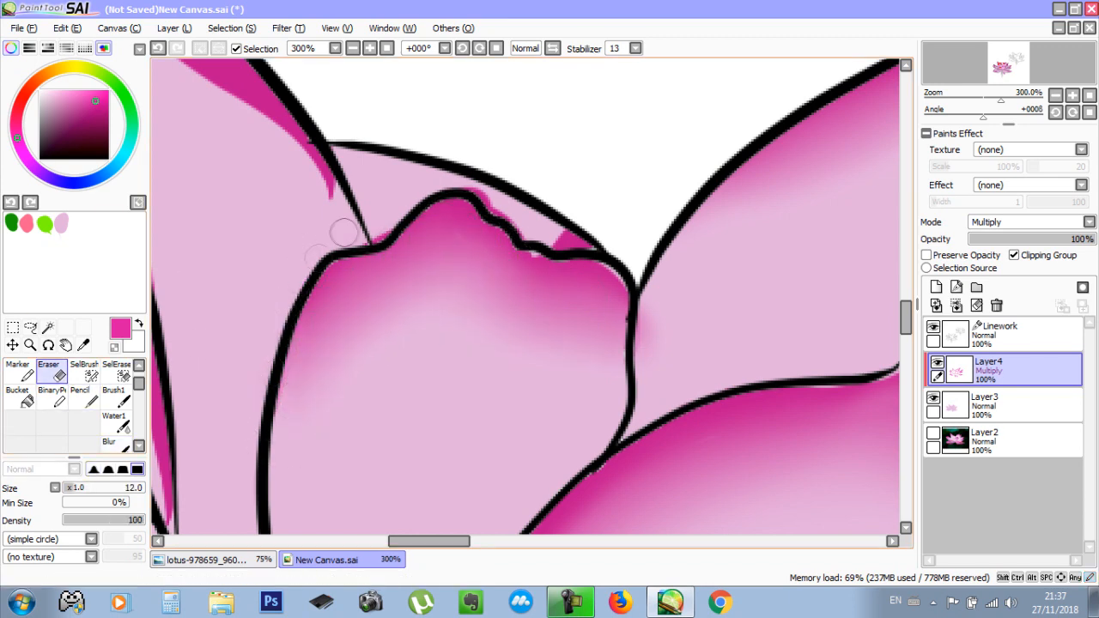
pyautogui.moveTo(496, 202); pyautogui.dragTo(574, 244)
pyautogui.moveTo(515, 232); pyautogui.dragTo(719, 415)
# Blur the tall left petal's magenta edges at size 36 and erase the remaining spill around the ragged petal
pyautogui.click(114, 443)
pyautogui.moveTo(289, 206)
pyautogui.mouseDown()
pyautogui.moveTo(558, 359)
pyautogui.moveTo(323, 218)
pyautogui.moveTo(437, 359)
pyautogui.mouseUp()
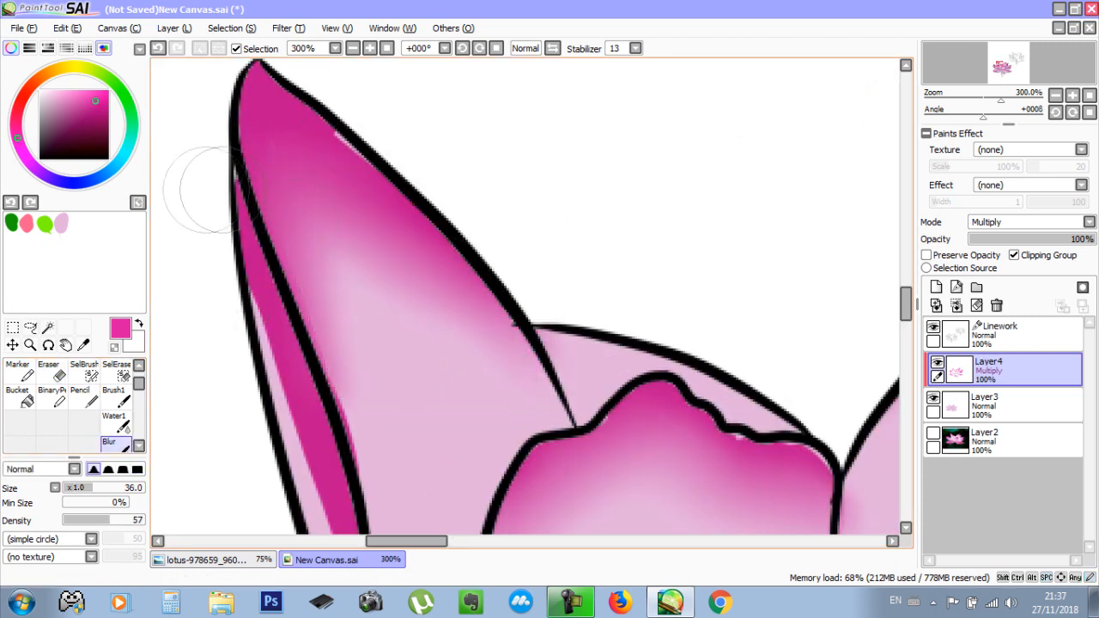
pyautogui.moveTo(395, 273); pyautogui.dragTo(342, 306)
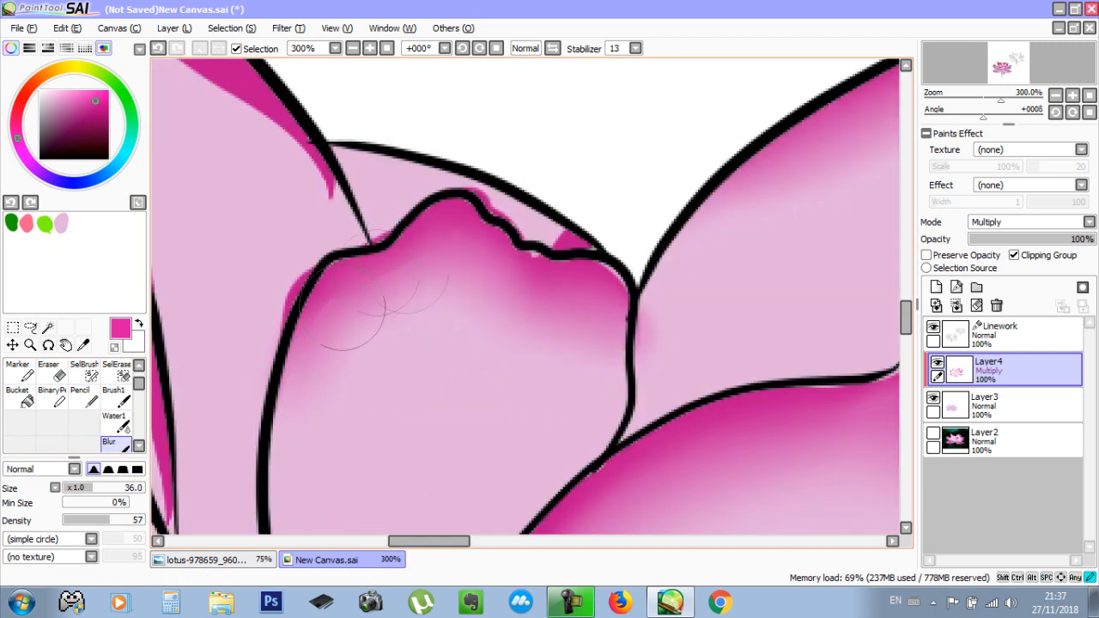
pyautogui.click(49, 371)
pyautogui.moveTo(476, 191); pyautogui.dragTo(590, 249)
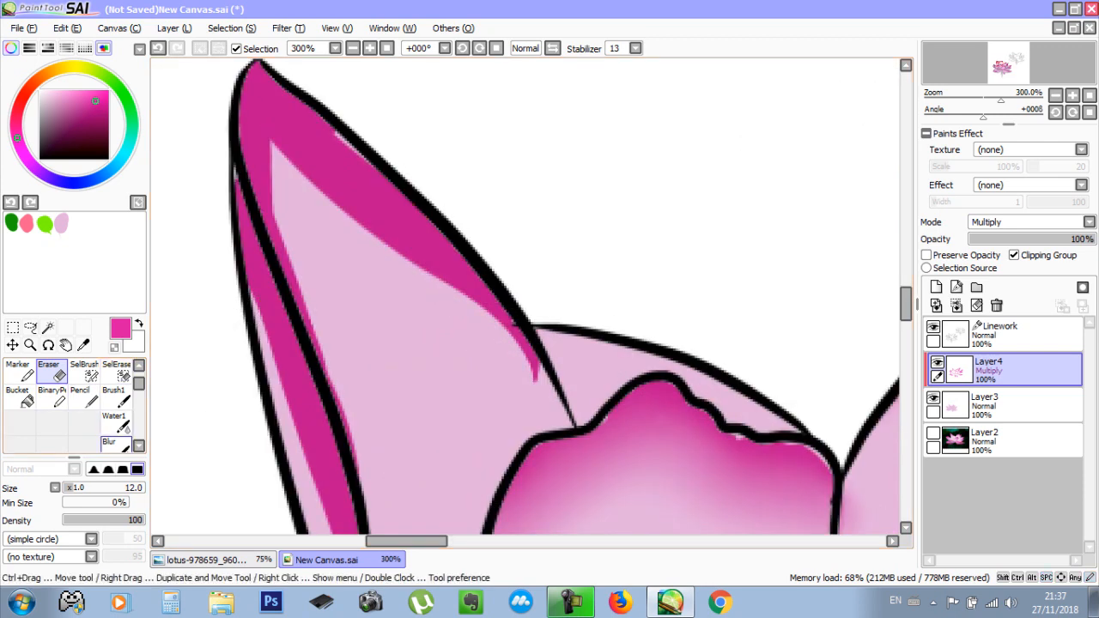
pyautogui.moveTo(292, 180)
pyautogui.mouseDown()
pyautogui.moveTo(368, 258)
pyautogui.moveTo(378, 245)
pyautogui.moveTo(320, 266)
pyautogui.moveTo(353, 360)
pyautogui.mouseUp()
pyautogui.moveTo(517, 324); pyautogui.dragTo(558, 369)
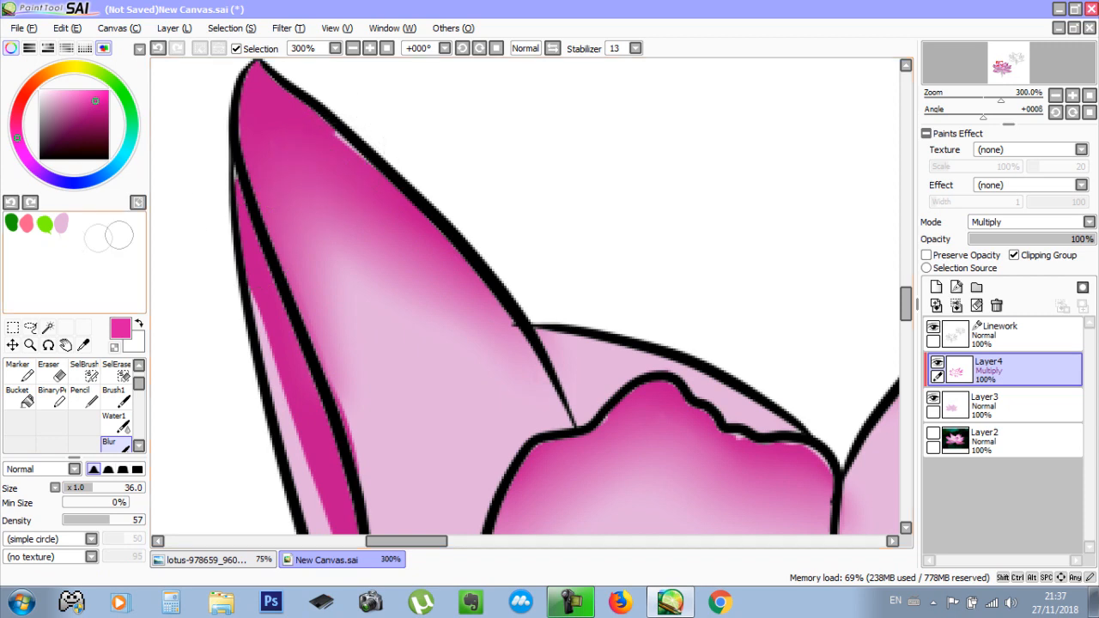
# Switch to the Pencil and add a magenta swatch to the scratch pad, undoing the stray stroke on the tall petal
pyautogui.click(139, 365)
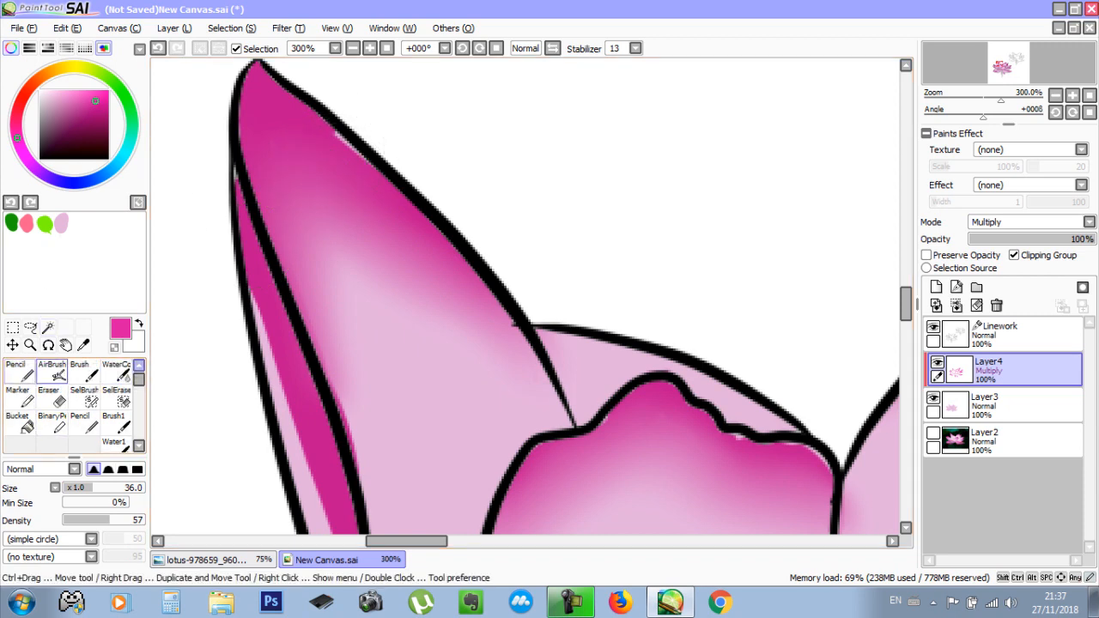
pyautogui.click(19, 371)
pyautogui.moveTo(352, 158); pyautogui.dragTo(346, 170)
pyautogui.hotkey('ctrl', 'z')
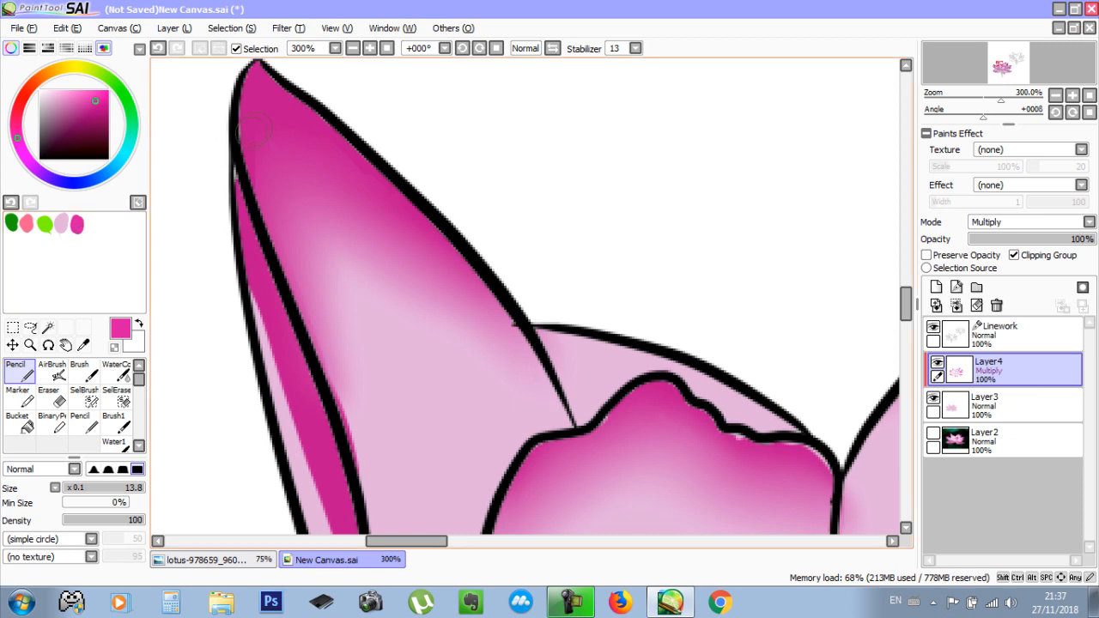
pyautogui.moveTo(481, 334); pyautogui.dragTo(505, 289)
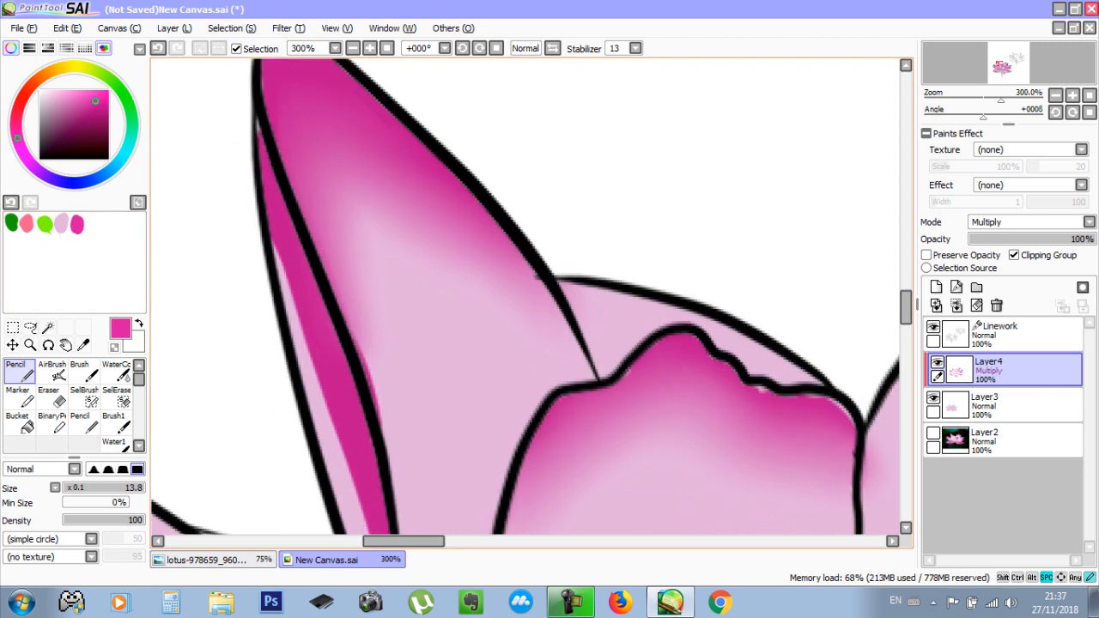
# Blur the magenta shading along the narrow outer fold of the tall left petal
pyautogui.scroll(-1, 73, 404)
pyautogui.click(116, 442)
pyautogui.moveTo(275, 249)
pyautogui.mouseDown()
pyautogui.moveTo(322, 377)
pyautogui.moveTo(312, 255)
pyautogui.mouseUp()
pyautogui.moveTo(283, 266); pyautogui.dragTo(356, 481)
pyautogui.moveTo(343, 446); pyautogui.dragTo(726, 220)
# Blur the magenta shading on the tall left petal's narrow fold and the upper leftmost petals with the brush enlarged to size 26
pyautogui.moveTo(488, 244); pyautogui.dragTo(550, 315)
pyautogui.press(']')
pyautogui.press(']')
pyautogui.press(']')
pyautogui.press(']')
pyautogui.moveTo(577, 344)
pyautogui.mouseDown()
pyautogui.moveTo(630, 375)
pyautogui.moveTo(421, 259)
pyautogui.moveTo(402, 329)
pyautogui.moveTo(378, 249)
pyautogui.mouseUp()
pyautogui.moveTo(438, 127); pyautogui.dragTo(348, 122)
pyautogui.moveTo(217, 239); pyautogui.dragTo(250, 306)
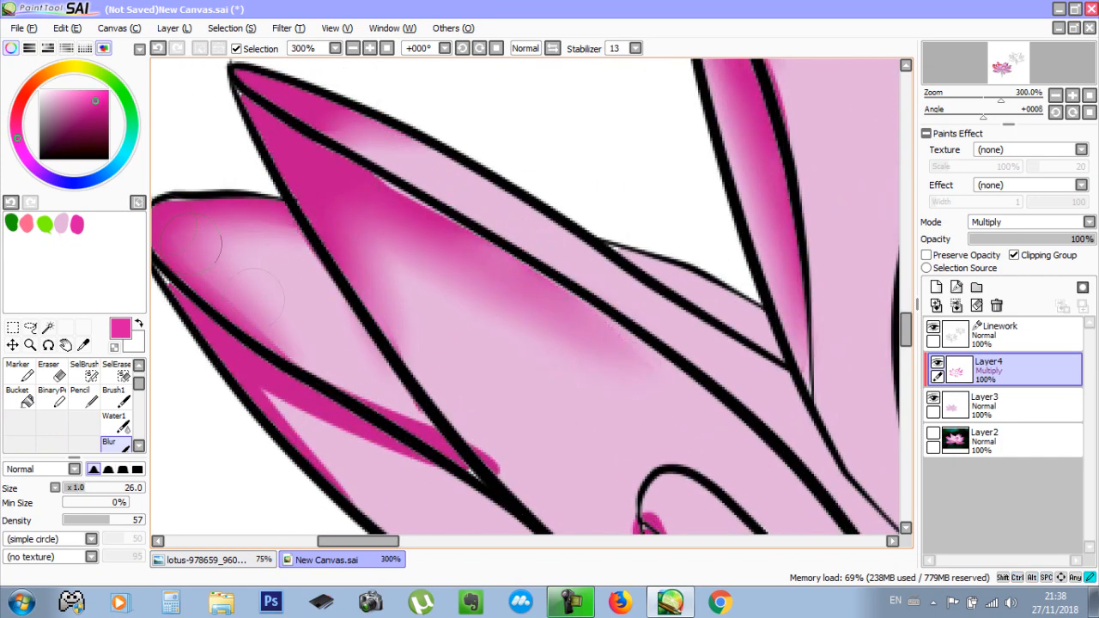
# Soften the remaining hard magenta edges on the leftmost petals with the Blur brush
pyautogui.moveTo(505, 463); pyautogui.dragTo(544, 258)
pyautogui.moveTo(392, 179); pyautogui.dragTo(469, 240)
pyautogui.moveTo(470, 240)
pyautogui.mouseDown()
pyautogui.moveTo(369, 258)
pyautogui.moveTo(476, 233)
pyautogui.mouseUp()
pyautogui.moveTo(550, 437); pyautogui.dragTo(534, 249)
pyautogui.moveTo(481, 262)
pyautogui.mouseDown()
pyautogui.moveTo(343, 347)
pyautogui.moveTo(271, 442)
pyautogui.moveTo(365, 468)
pyautogui.moveTo(768, 416)
pyautogui.moveTo(463, 463)
pyautogui.moveTo(490, 286)
pyautogui.mouseUp()
pyautogui.moveTo(674, 268)
pyautogui.mouseDown()
pyautogui.moveTo(376, 323)
pyautogui.moveTo(718, 375)
pyautogui.mouseUp()
# Enlarge the Blur brush to size 34 and blend the magenta edges of the remaining lower and front petals
pyautogui.press(']')
pyautogui.press(']')
pyautogui.press(']')
pyautogui.press(']')
pyautogui.press(']')
pyautogui.moveTo(551, 354)
pyautogui.mouseDown()
pyautogui.moveTo(346, 352)
pyautogui.moveTo(630, 393)
pyautogui.moveTo(562, 377)
pyautogui.mouseUp()
pyautogui.press('Tab')
pyautogui.moveTo(794, 445); pyautogui.dragTo(392, 336)
pyautogui.moveTo(392, 336)
pyautogui.mouseDown()
pyautogui.moveTo(491, 298)
pyautogui.moveTo(538, 262)
pyautogui.moveTo(766, 346)
pyautogui.mouseUp()
pyautogui.moveTo(854, 374); pyautogui.dragTo(539, 302)
pyautogui.moveTo(468, 270)
pyautogui.mouseDown()
pyautogui.moveTo(723, 341)
pyautogui.moveTo(807, 342)
pyautogui.mouseUp()
pyautogui.moveTo(757, 420)
pyautogui.mouseDown()
pyautogui.moveTo(459, 295)
pyautogui.moveTo(605, 380)
pyautogui.mouseUp()
pyautogui.moveTo(577, 179); pyautogui.dragTo(630, 216)
pyautogui.moveTo(630, 216)
pyautogui.mouseDown()
pyautogui.moveTo(724, 260)
pyautogui.moveTo(795, 269)
pyautogui.mouseUp()
pyautogui.moveTo(623, 159)
pyautogui.mouseDown()
pyautogui.moveTo(572, 226)
pyautogui.moveTo(543, 164)
pyautogui.mouseUp()
pyautogui.scroll(2, 532, 176)
pyautogui.scroll(-5, 577, 300)
pyautogui.scroll(3, 577, 300)
pyautogui.moveTo(648, 313); pyautogui.dragTo(363, 329)
# Erase the magenta shading that spills past the petal outlines
pyautogui.press('Tab')
pyautogui.click(53, 369)
pyautogui.press('Tab')
pyautogui.moveTo(628, 297); pyautogui.dragTo(834, 274)
pyautogui.moveTo(577, 284)
pyautogui.mouseDown()
pyautogui.moveTo(490, 232)
pyautogui.moveTo(521, 262)
pyautogui.moveTo(530, 245)
pyautogui.moveTo(558, 241)
pyautogui.mouseUp()
pyautogui.scroll(-2, 529, 245)
# Switch back to the Blur brush and soften the magenta shading across the right-hand petals
pyautogui.press('Tab')
pyautogui.click(115, 443)
pyautogui.press('Tab')
pyautogui.moveTo(717, 251); pyautogui.dragTo(634, 277)
pyautogui.moveTo(437, 266); pyautogui.dragTo(720, 182)
pyautogui.moveTo(343, 257)
pyautogui.mouseDown()
pyautogui.moveTo(483, 338)
pyautogui.moveTo(361, 261)
pyautogui.mouseUp()
pyautogui.moveTo(220, 301)
pyautogui.mouseDown()
pyautogui.moveTo(197, 319)
pyautogui.moveTo(214, 351)
pyautogui.moveTo(725, 376)
pyautogui.mouseUp()
pyautogui.moveTo(459, 313)
pyautogui.mouseDown()
pyautogui.moveTo(305, 282)
pyautogui.moveTo(386, 320)
pyautogui.mouseUp()
pyautogui.moveTo(658, 255); pyautogui.dragTo(601, 266)
pyautogui.moveTo(407, 44)
pyautogui.mouseDown()
pyautogui.moveTo(59, 402)
pyautogui.moveTo(275, 345)
pyautogui.mouseUp()
pyautogui.moveTo(815, 214); pyautogui.dragTo(234, 272)
pyautogui.moveTo(570, 172); pyautogui.dragTo(538, 221)
pyautogui.moveTo(562, 276); pyautogui.dragTo(712, 245)
pyautogui.moveTo(618, 316); pyautogui.dragTo(540, 333)
pyautogui.moveTo(417, 402)
pyautogui.mouseDown()
pyautogui.moveTo(611, 363)
pyautogui.moveTo(712, 360)
pyautogui.moveTo(631, 378)
pyautogui.mouseUp()
pyautogui.moveTo(689, 200); pyautogui.dragTo(618, 237)
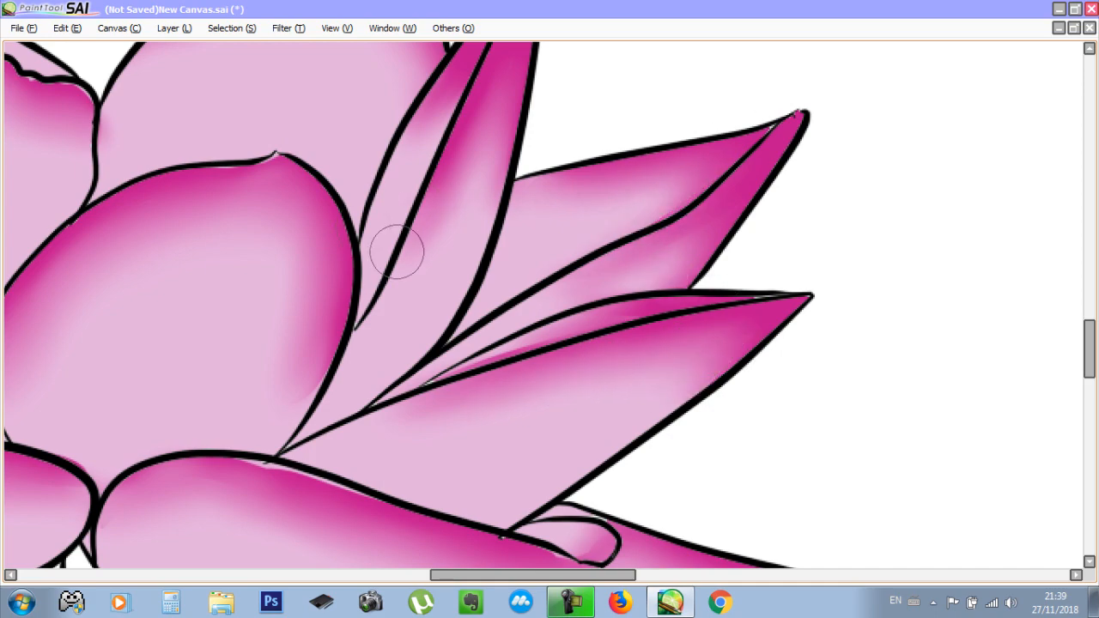
# Touch up the magenta along the front right petal's upper edge with the Pencil at size 18
pyautogui.scroll(-3, 740, 271)
pyautogui.scroll(3, 742, 277)
pyautogui.scroll(-3, 748, 287)
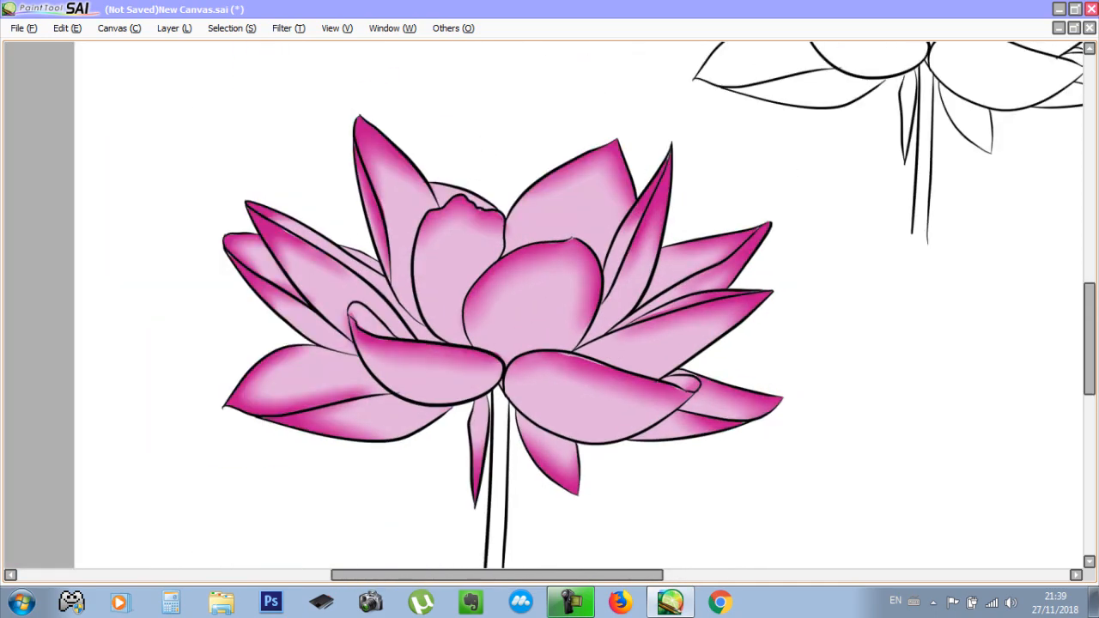
pyautogui.scroll(-1, 478, 174)
pyautogui.scroll(2, 478, 174)
pyautogui.scroll(-1, 478, 174)
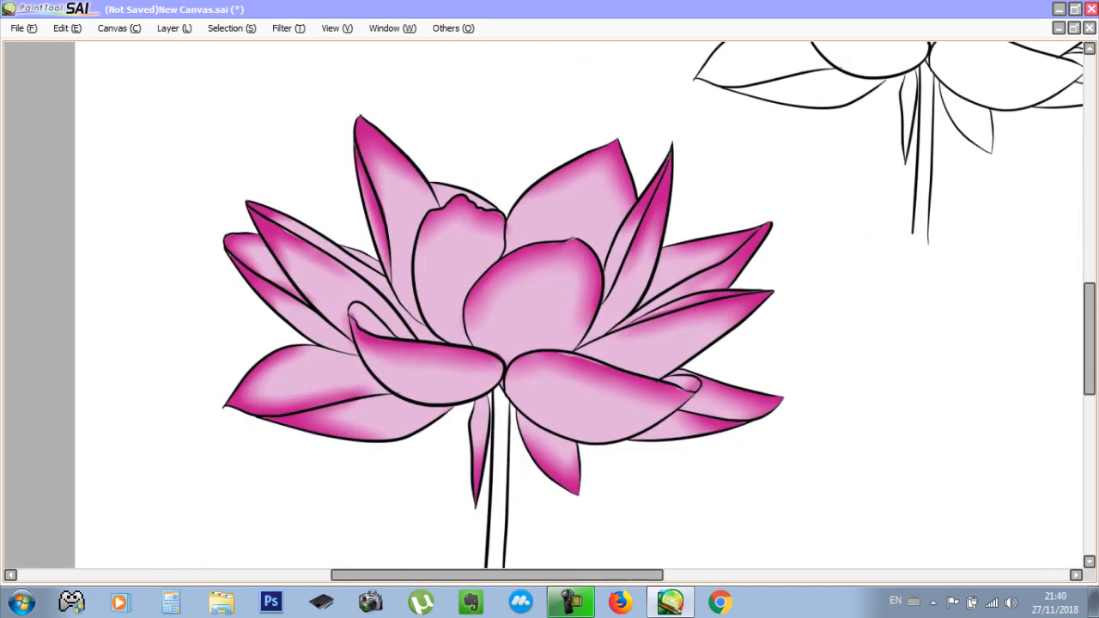
pyautogui.moveTo(489, 284); pyautogui.dragTo(449, 276)
pyautogui.scroll(2, 550, 304)
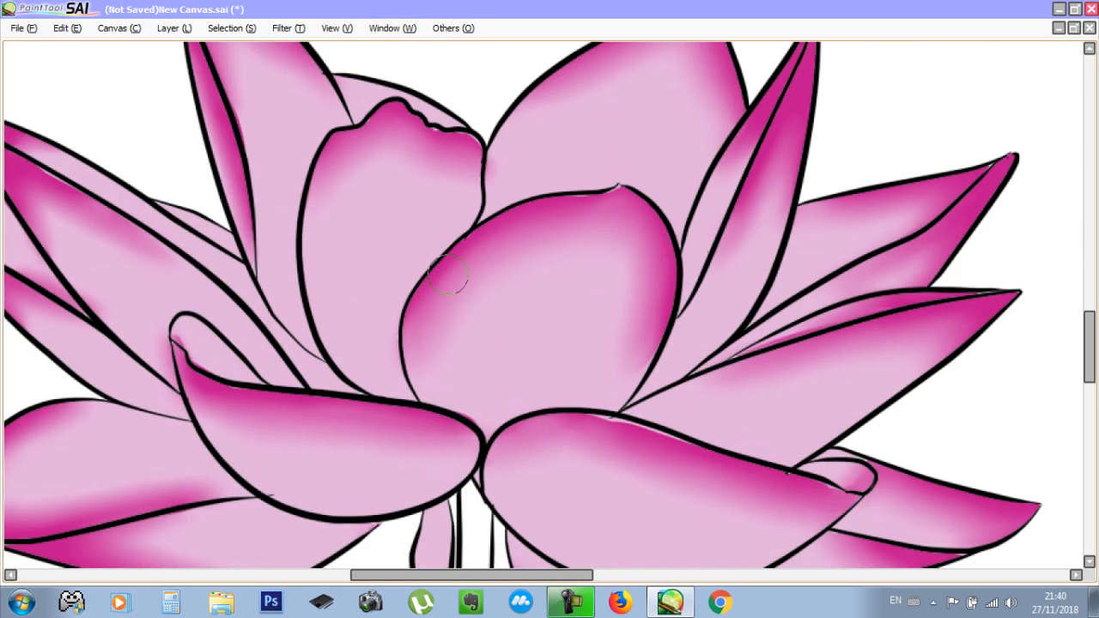
pyautogui.scroll(1, 550, 304)
pyautogui.press('Tab')
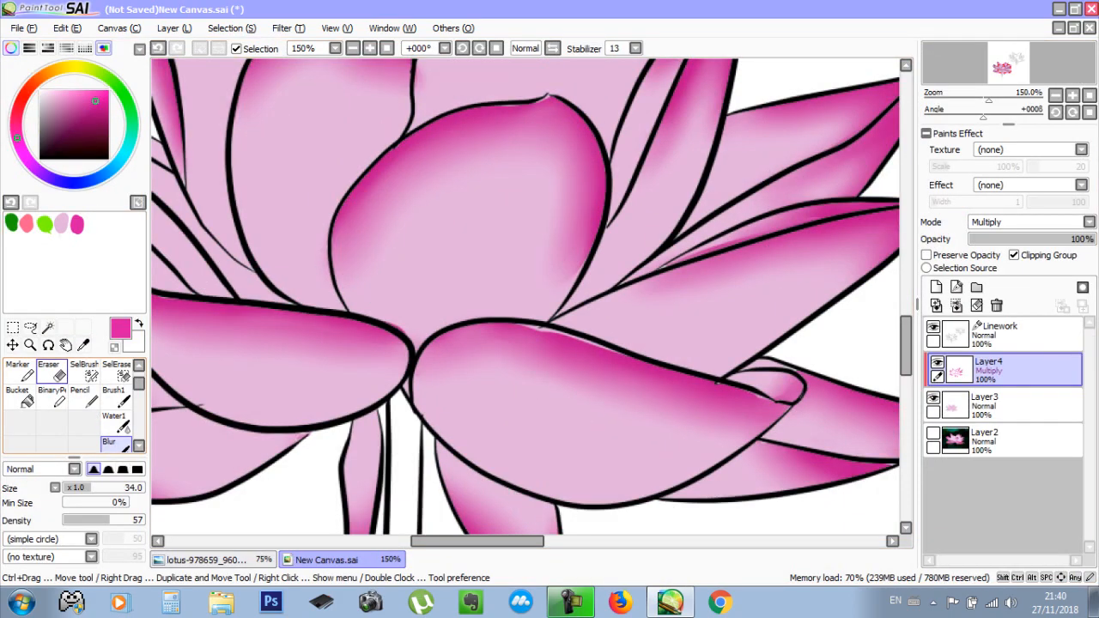
pyautogui.click(19, 372)
pyautogui.click(138, 365)
pyautogui.click(17, 371)
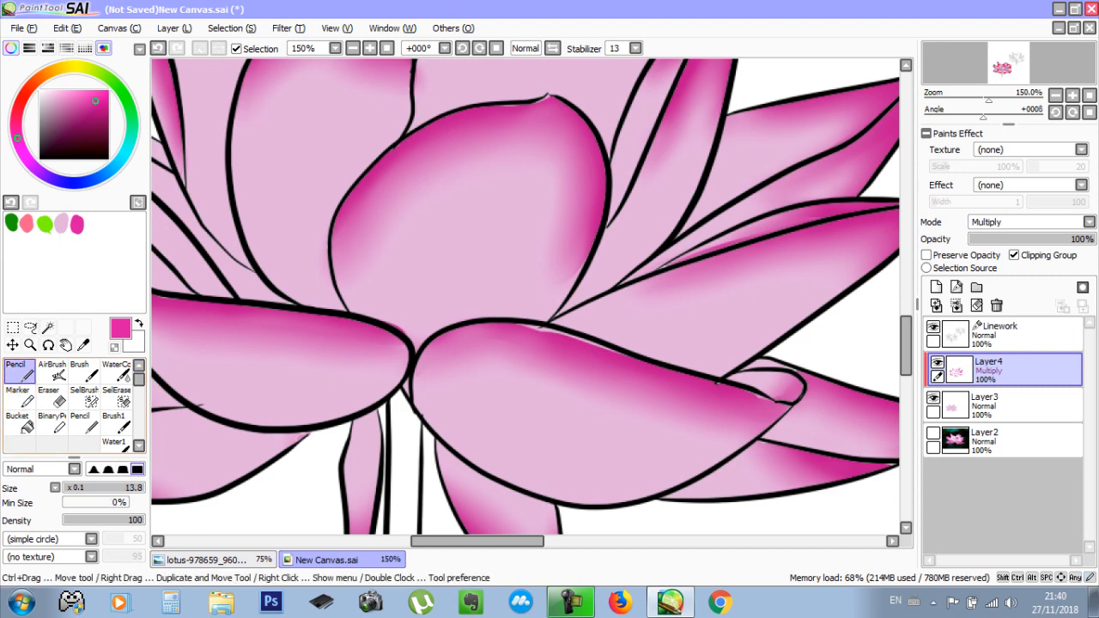
pyautogui.moveTo(534, 327)
pyautogui.mouseDown()
pyautogui.moveTo(553, 328)
pyautogui.moveTo(534, 324)
pyautogui.moveTo(549, 310)
pyautogui.mouseUp()
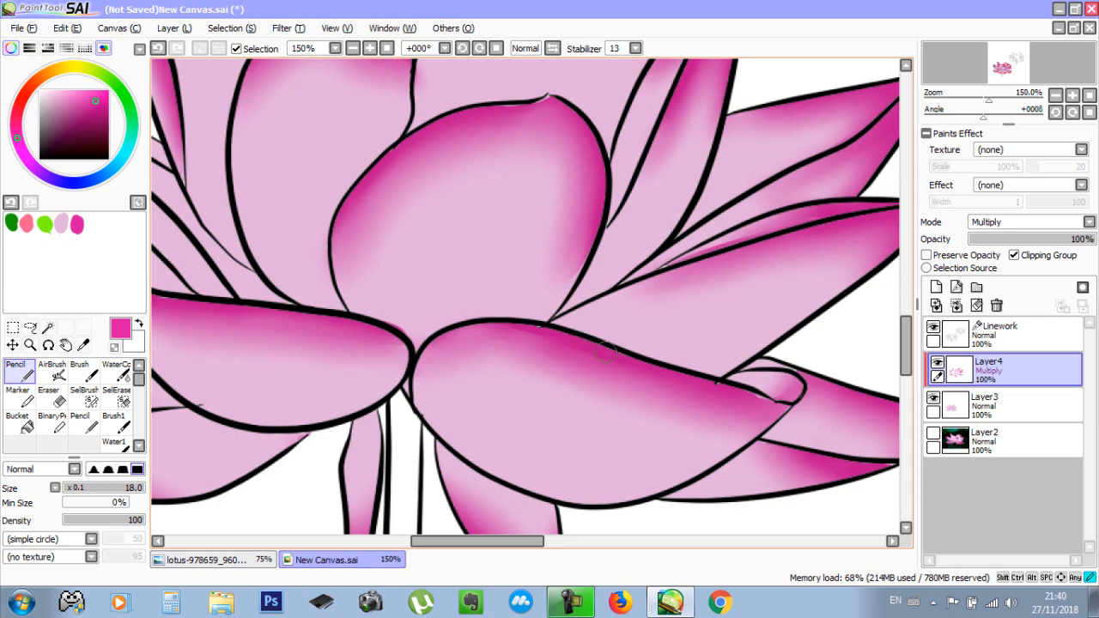
# Add a new layer above the Multiply shading layer and clip it to the petal fill
pyautogui.hotkey('ctrl', '-')
pyautogui.hotkey('ctrl', '-')
pyautogui.hotkey('ctrl', '-')
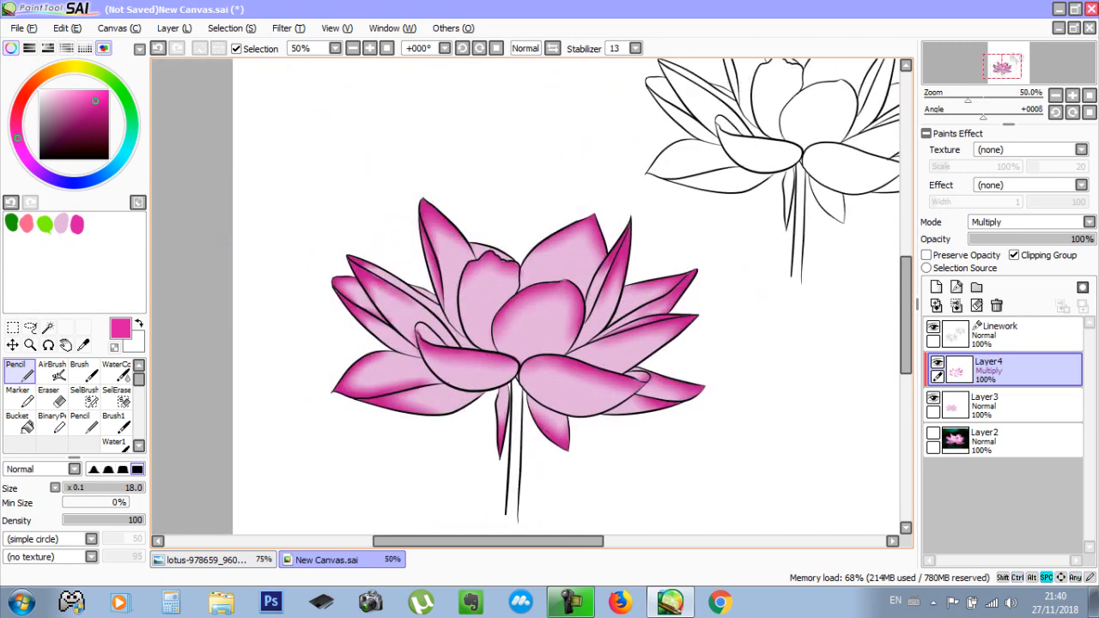
pyautogui.moveTo(534, 326); pyautogui.dragTo(510, 266)
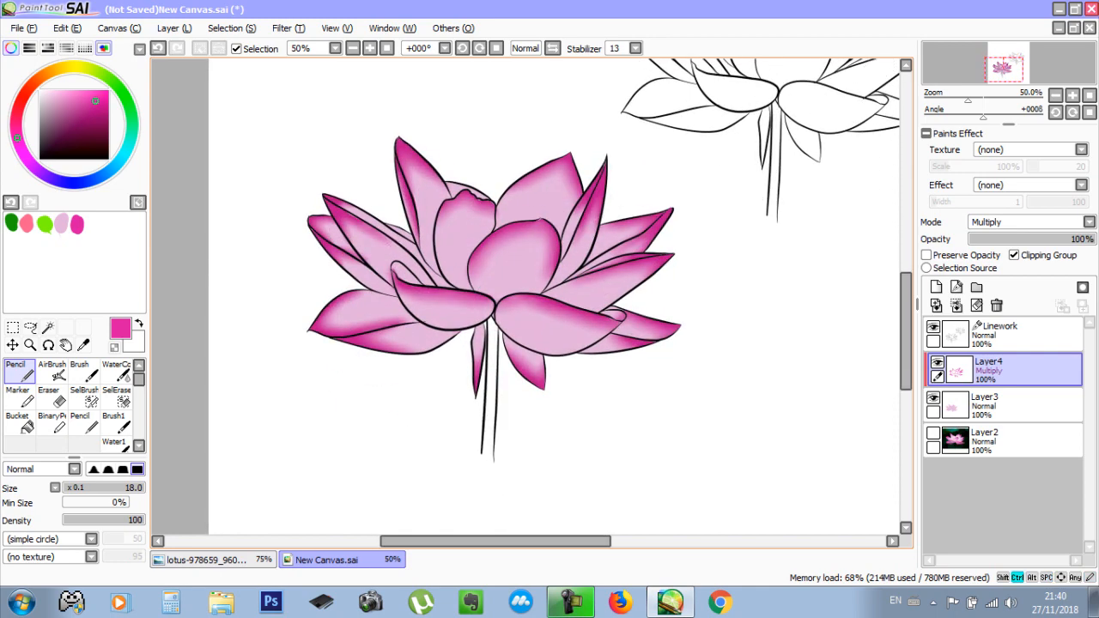
pyautogui.hotkey('ctrl', '+')
pyautogui.moveTo(572, 303); pyautogui.dragTo(520, 292)
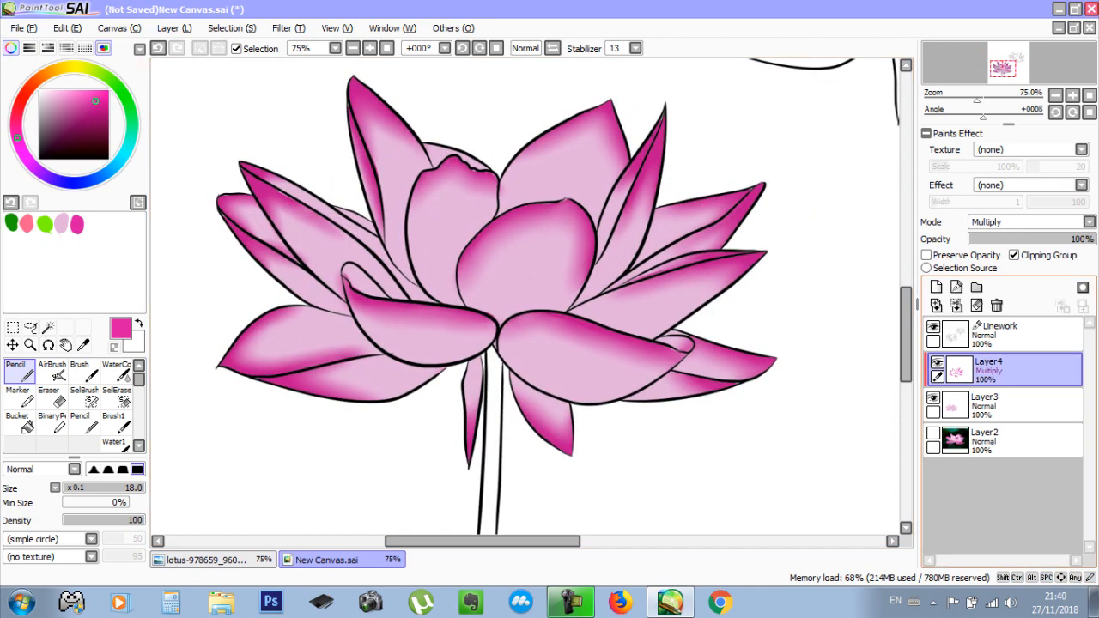
pyautogui.click(987, 222)
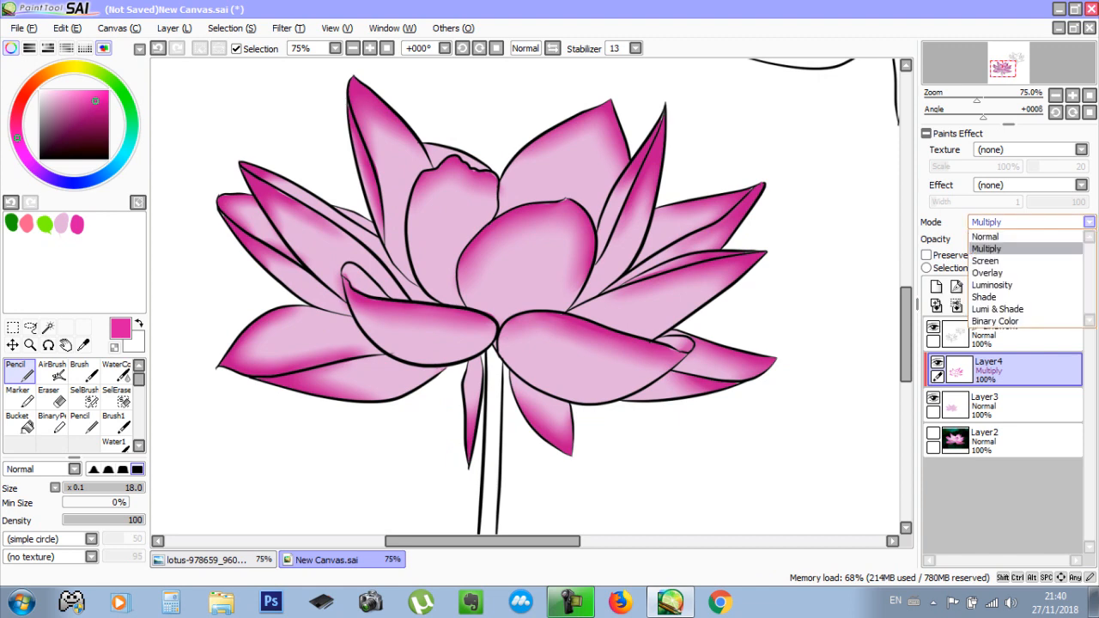
pyautogui.click(987, 249)
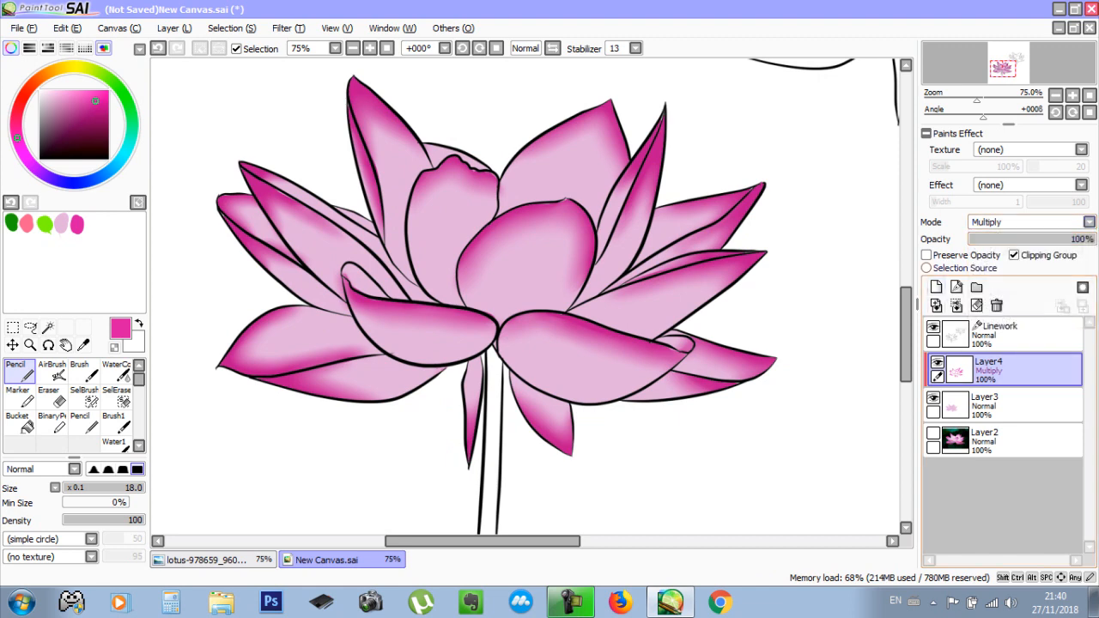
pyautogui.click(936, 287)
pyautogui.click(1016, 255)
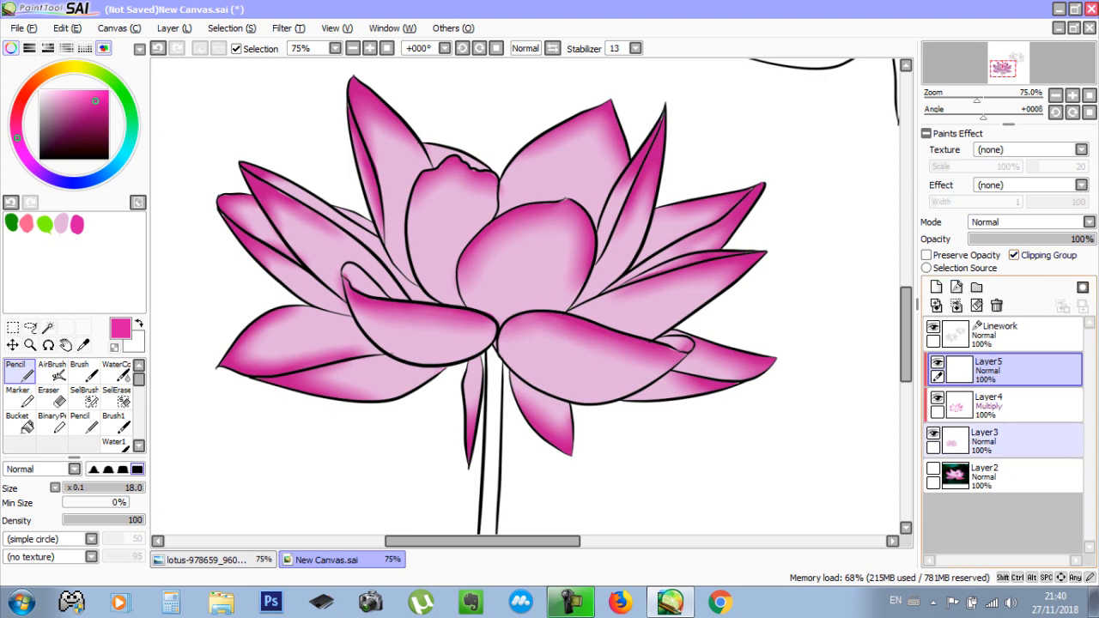
# Set the blending mode of the new clipped layer, Layer5, to Luminosity
pyautogui.click(1022, 442)
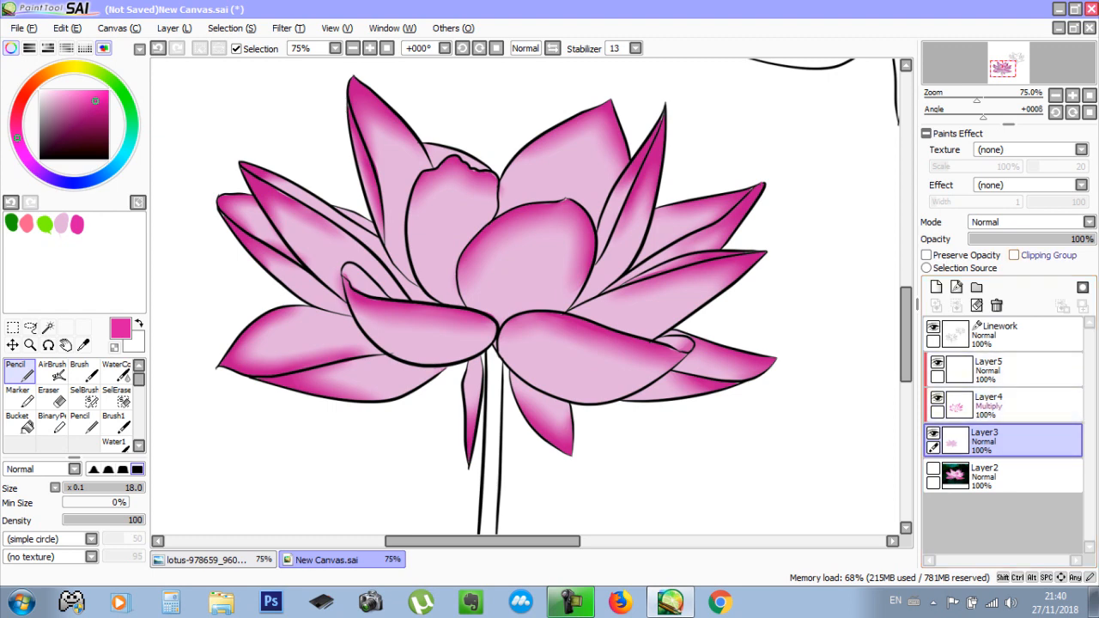
pyautogui.click(1021, 370)
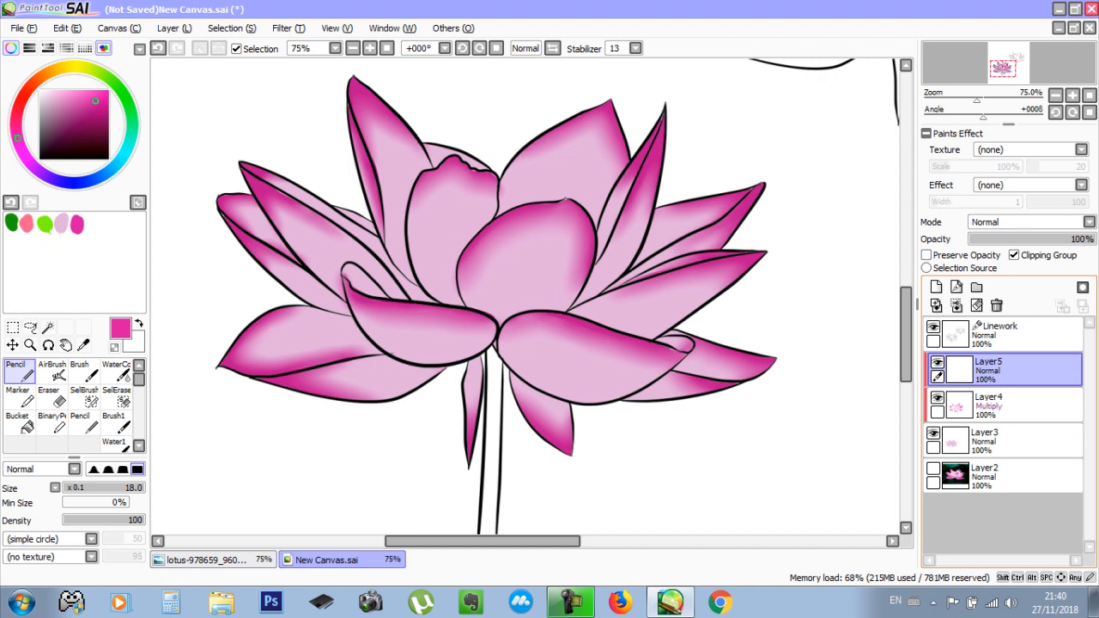
pyautogui.click(985, 222)
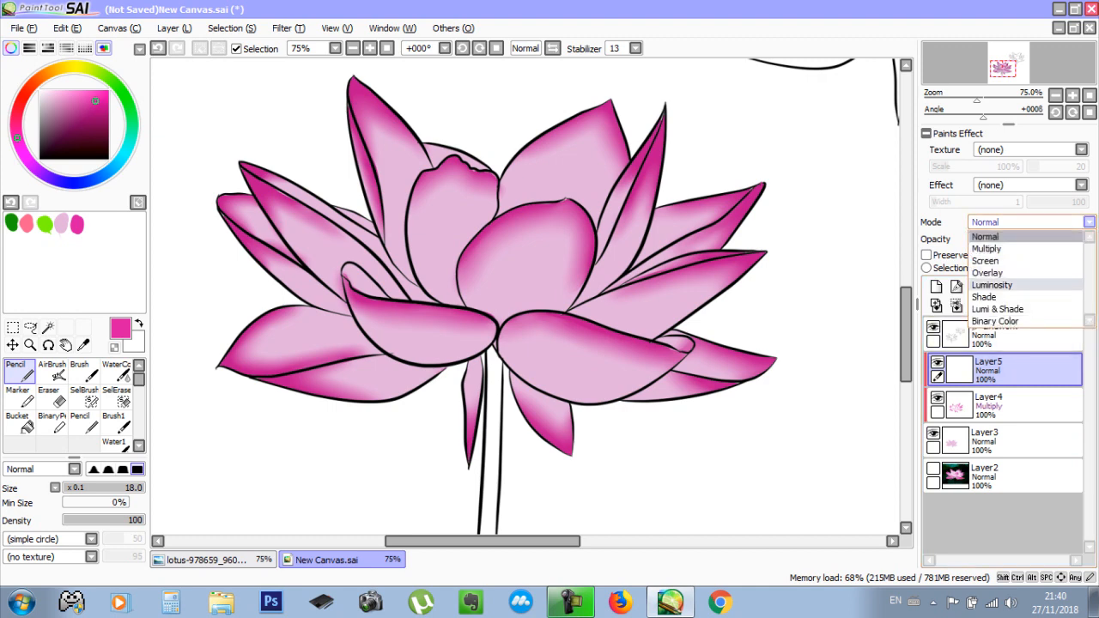
pyautogui.click(991, 284)
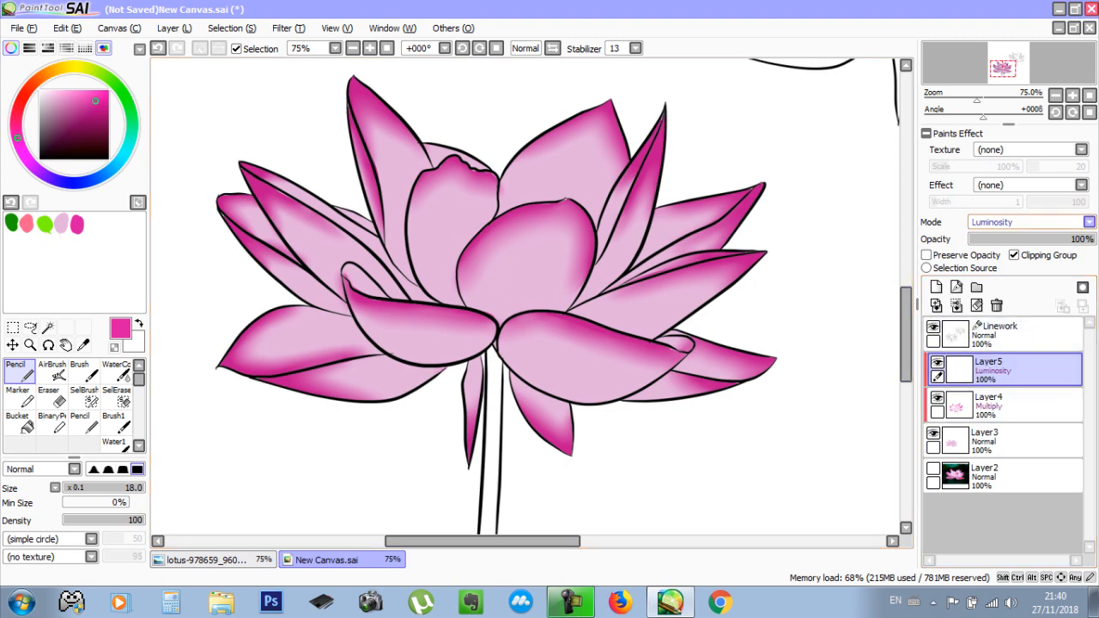
pyautogui.click(1029, 223)
pyautogui.click(1021, 285)
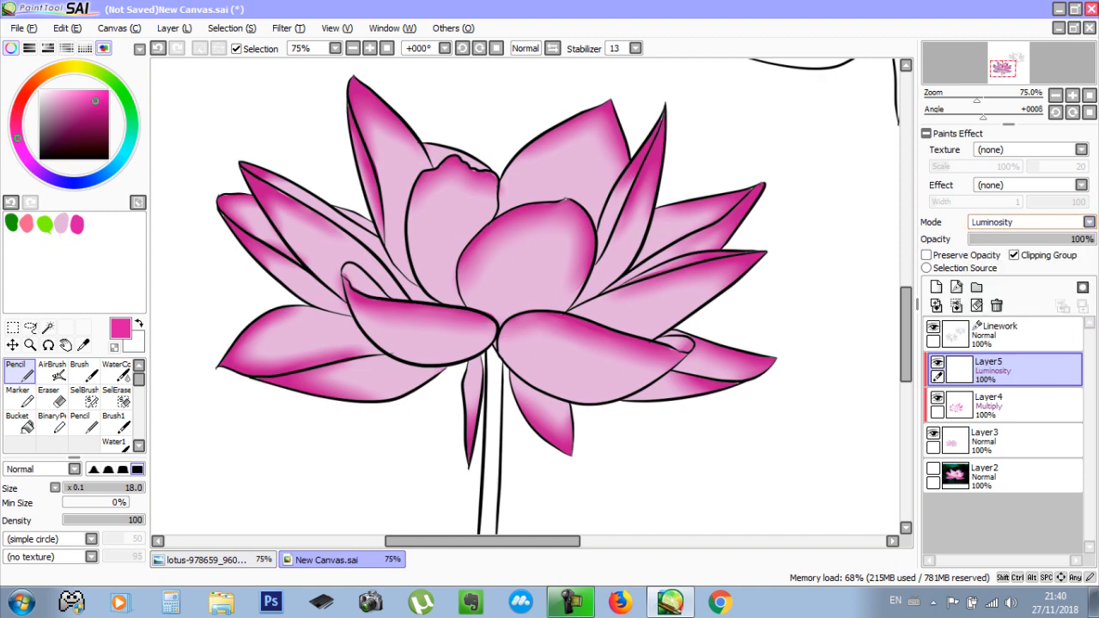
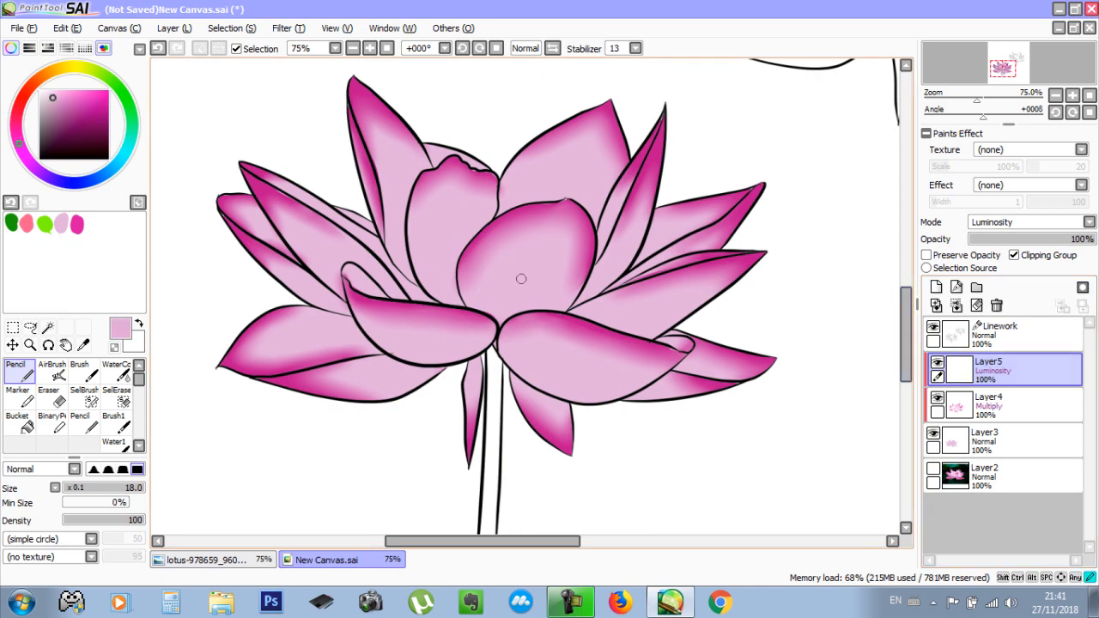
# Try light pink highlight strokes at the central petal's base with the Pencil at size 30.3, and undo them
pyautogui.scroll(3, 516, 280)
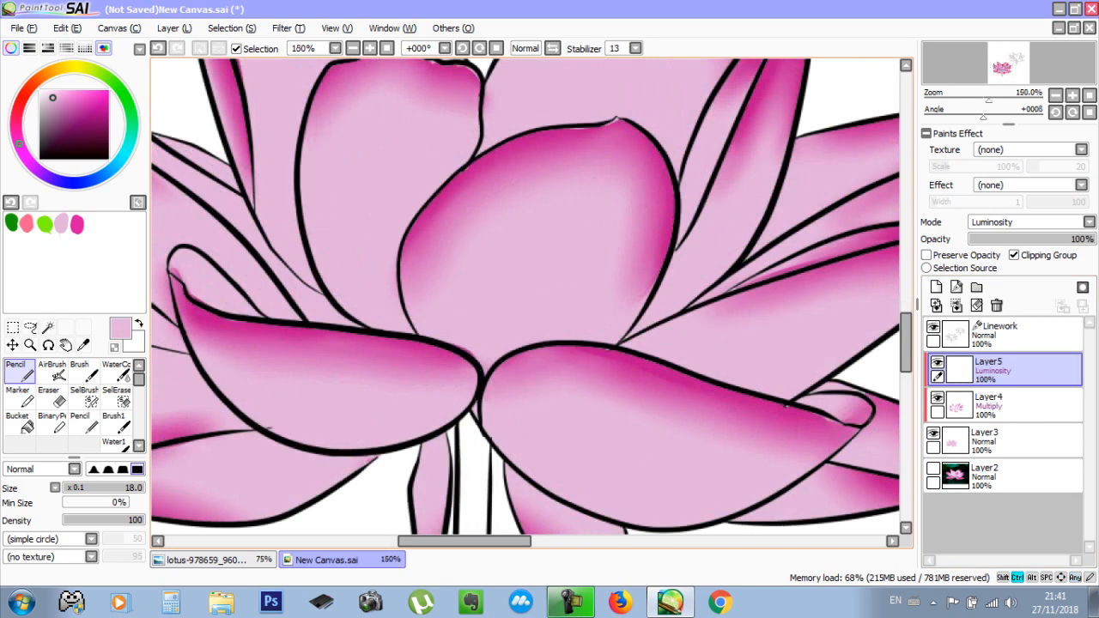
pyautogui.moveTo(515, 280); pyautogui.dragTo(515, 195)
pyautogui.moveTo(550, 235); pyautogui.dragTo(562, 237)
pyautogui.moveTo(486, 296); pyautogui.dragTo(566, 248)
pyautogui.moveTo(501, 271)
pyautogui.mouseDown()
pyautogui.moveTo(629, 247)
pyautogui.moveTo(599, 254)
pyautogui.mouseUp()
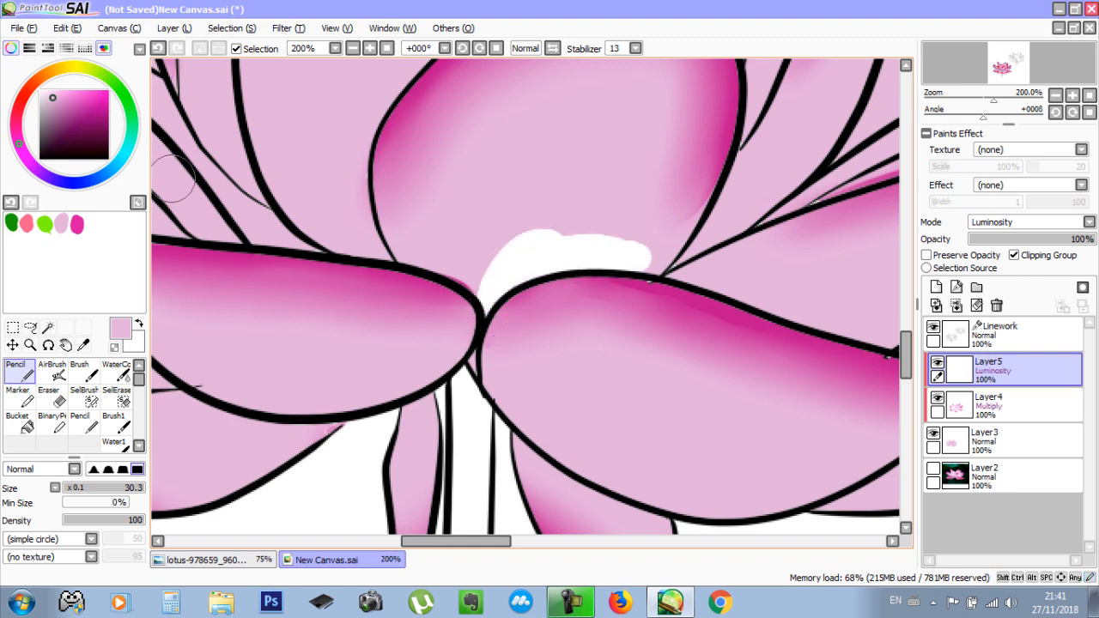
pyautogui.scroll(2, 594, 204)
pyautogui.hotkey('ctrl', 'z')
pyautogui.hotkey('ctrl', 'z')
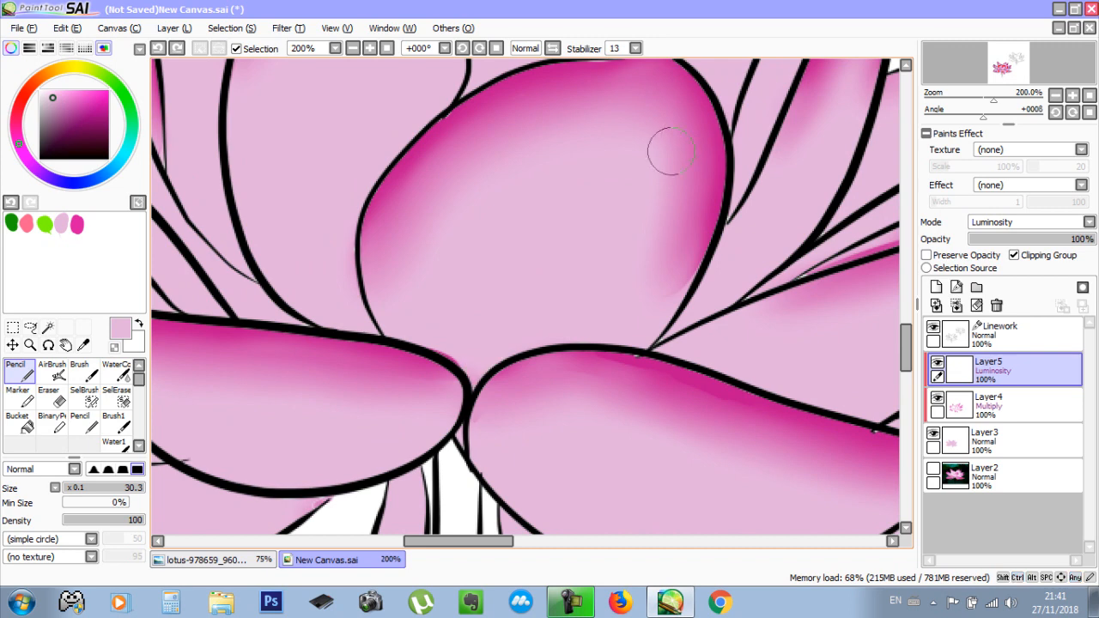
# Try a pale highlight patch at the central petal's base and a second Luminosity layer above it, undoing both
pyautogui.moveTo(485, 337)
pyautogui.mouseDown()
pyautogui.moveTo(515, 305)
pyautogui.moveTo(503, 315)
pyautogui.moveTo(596, 318)
pyautogui.moveTo(478, 301)
pyautogui.moveTo(464, 322)
pyautogui.mouseUp()
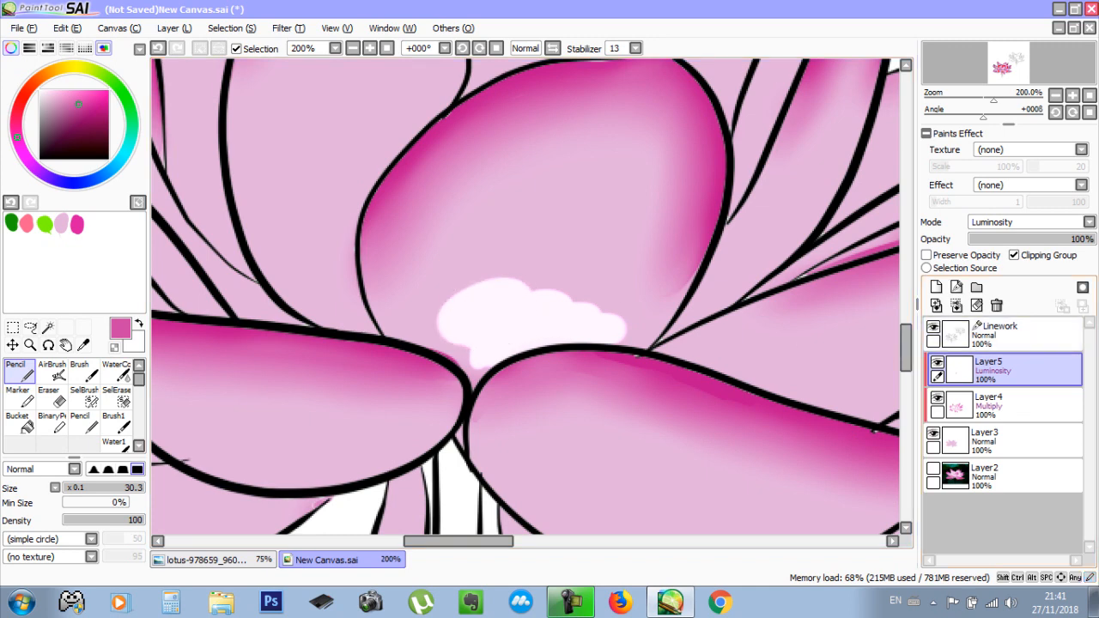
pyautogui.click(936, 286)
pyautogui.click(1030, 221)
pyautogui.click(1022, 285)
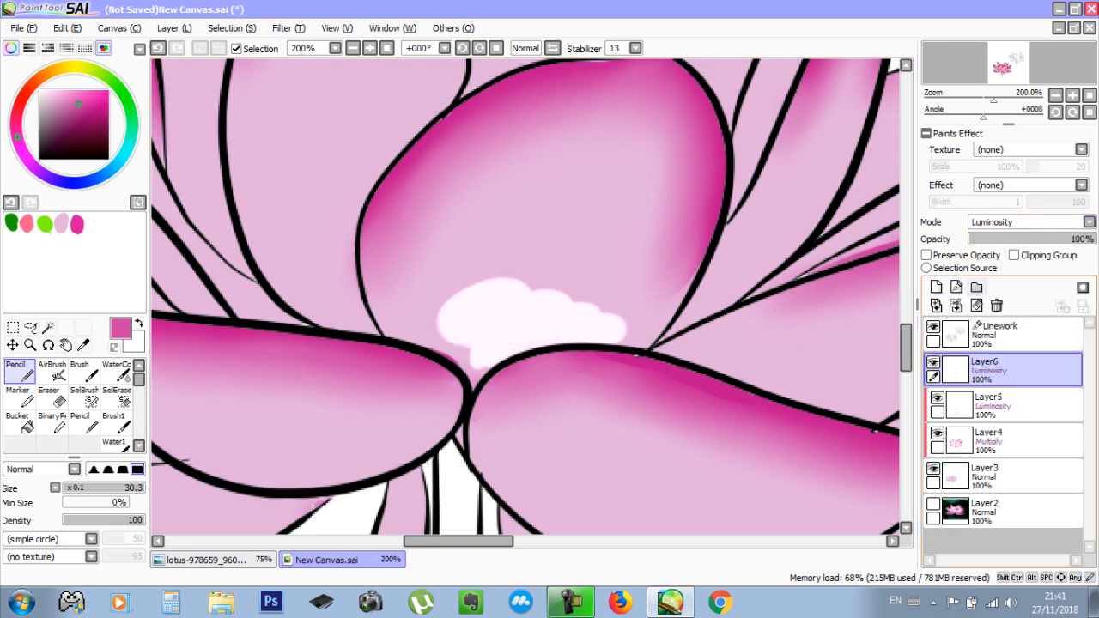
pyautogui.moveTo(530, 304)
pyautogui.mouseDown()
pyautogui.moveTo(552, 253)
pyautogui.moveTo(597, 303)
pyautogui.mouseUp()
pyautogui.hotkey('ctrl', 'z')
pyautogui.hotkey('ctrl', 'z')
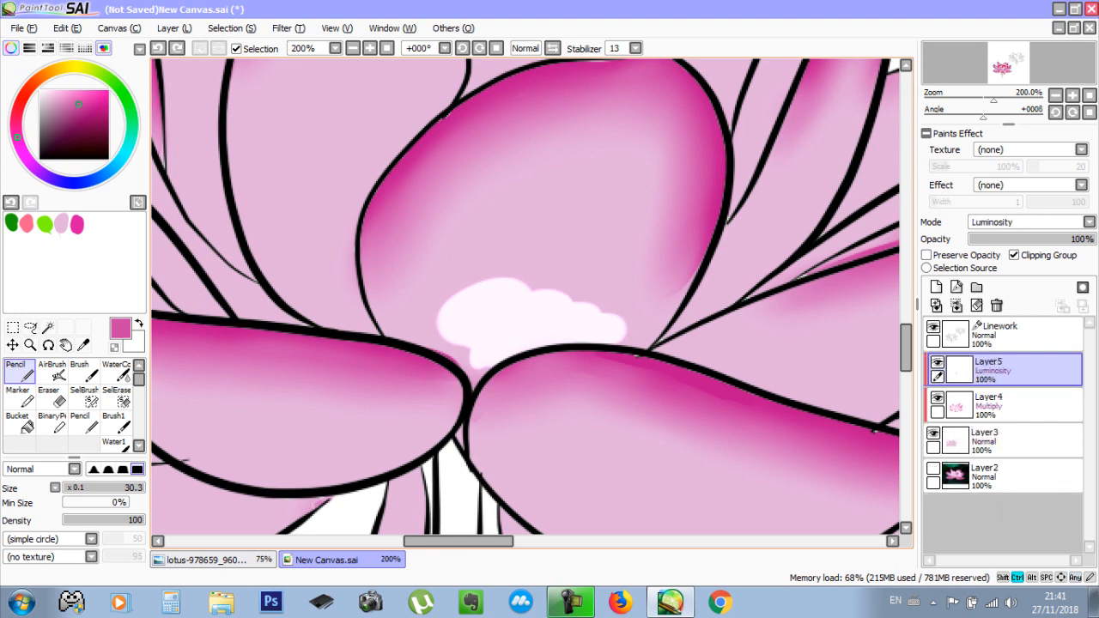
pyautogui.hotkey('ctrl', 'z')
pyautogui.hotkey('ctrl', 'z')
pyautogui.hotkey('ctrl', 'z')
pyautogui.hotkey('ctrl', 'z')
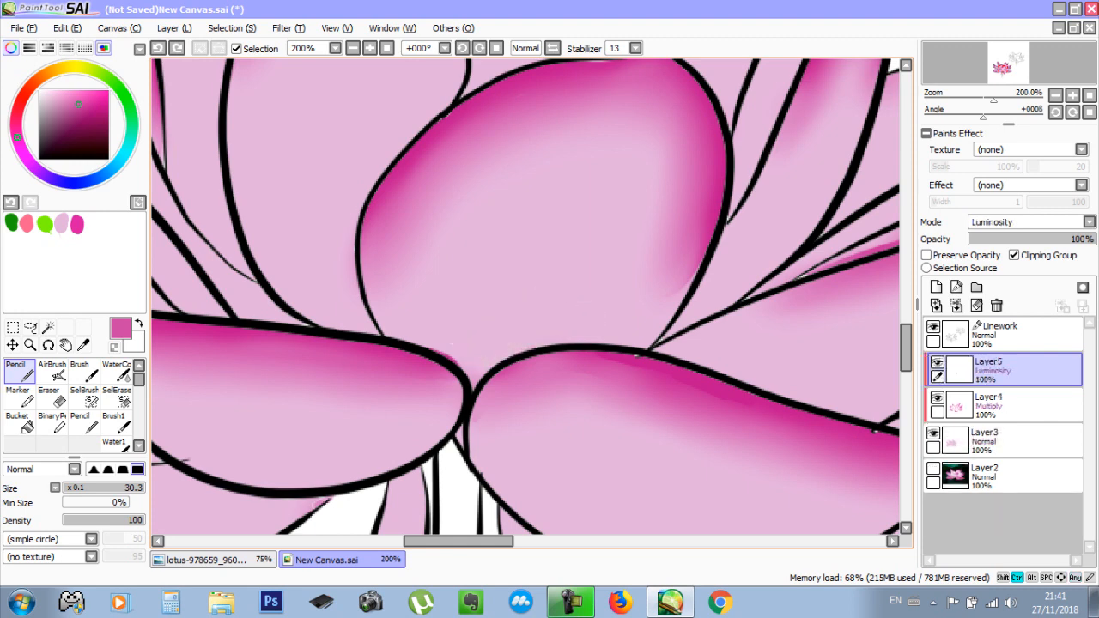
# Test dark magenta, black and light pink strokes on the Luminosity layer around the bases of the central petals
pyautogui.click(101, 136)
pyautogui.moveTo(469, 336)
pyautogui.mouseDown()
pyautogui.moveTo(538, 295)
pyautogui.moveTo(558, 307)
pyautogui.mouseUp()
pyautogui.moveTo(567, 266)
pyautogui.mouseDown()
pyautogui.moveTo(453, 297)
pyautogui.moveTo(545, 243)
pyautogui.moveTo(574, 273)
pyautogui.moveTo(474, 353)
pyautogui.mouseUp()
pyautogui.click(108, 159)
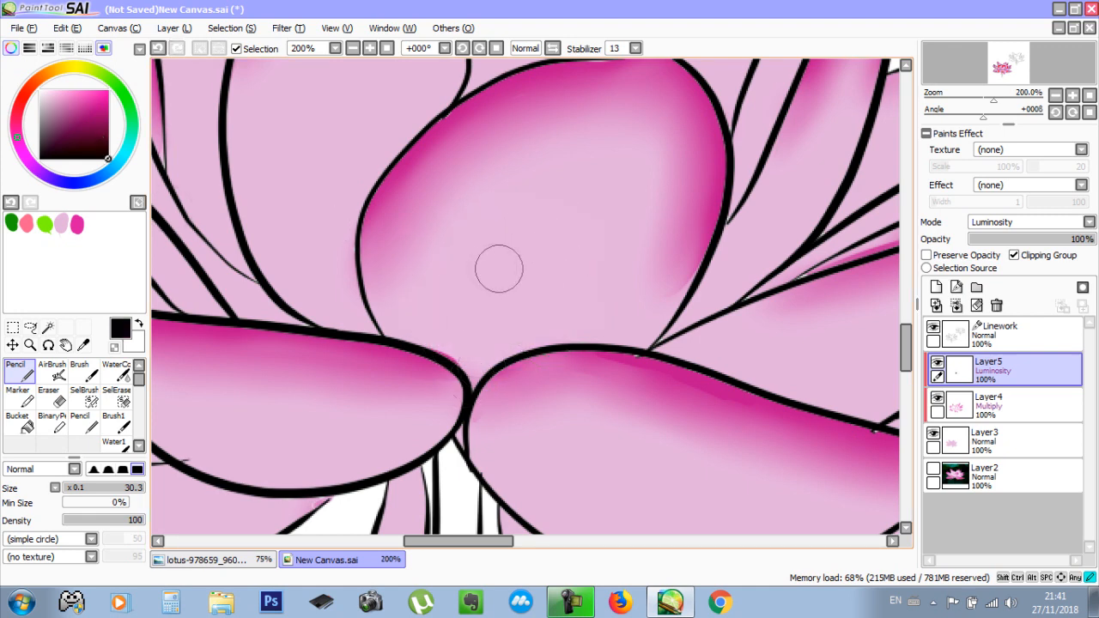
pyautogui.moveTo(419, 309)
pyautogui.mouseDown()
pyautogui.moveTo(500, 311)
pyautogui.moveTo(515, 274)
pyautogui.moveTo(565, 244)
pyautogui.mouseUp()
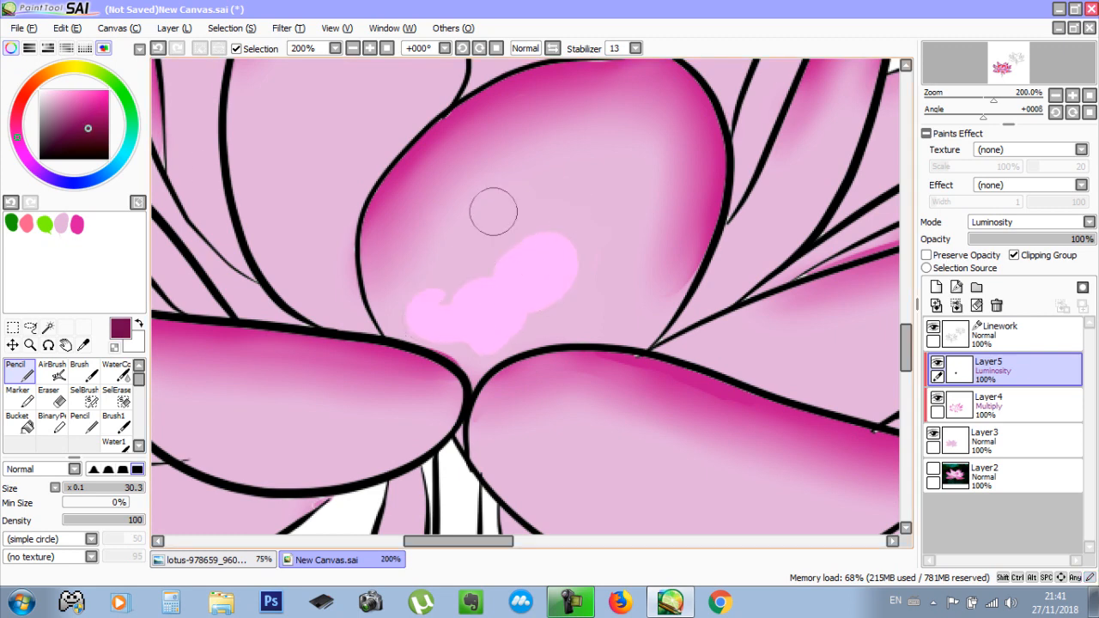
pyautogui.moveTo(378, 200); pyautogui.dragTo(481, 317)
pyautogui.moveTo(456, 429)
pyautogui.mouseDown()
pyautogui.moveTo(470, 433)
pyautogui.moveTo(439, 350)
pyautogui.mouseUp()
pyautogui.moveTo(463, 277); pyautogui.dragTo(415, 343)
pyautogui.moveTo(88, 128); pyautogui.dragTo(60, 94)
pyautogui.moveTo(419, 325)
pyautogui.mouseDown()
pyautogui.moveTo(434, 277)
pyautogui.moveTo(444, 295)
pyautogui.mouseUp()
# Undo the test highlight strokes and clear everything from the Luminosity layer
pyautogui.hotkey('ctrl', 'z')
pyautogui.hotkey('ctrl', 'z')
pyautogui.hotkey('ctrl', 'z')
pyautogui.hotkey('ctrl', 'z')
pyautogui.hotkey('ctrl', 'z')
pyautogui.hotkey('ctrl', 'z')
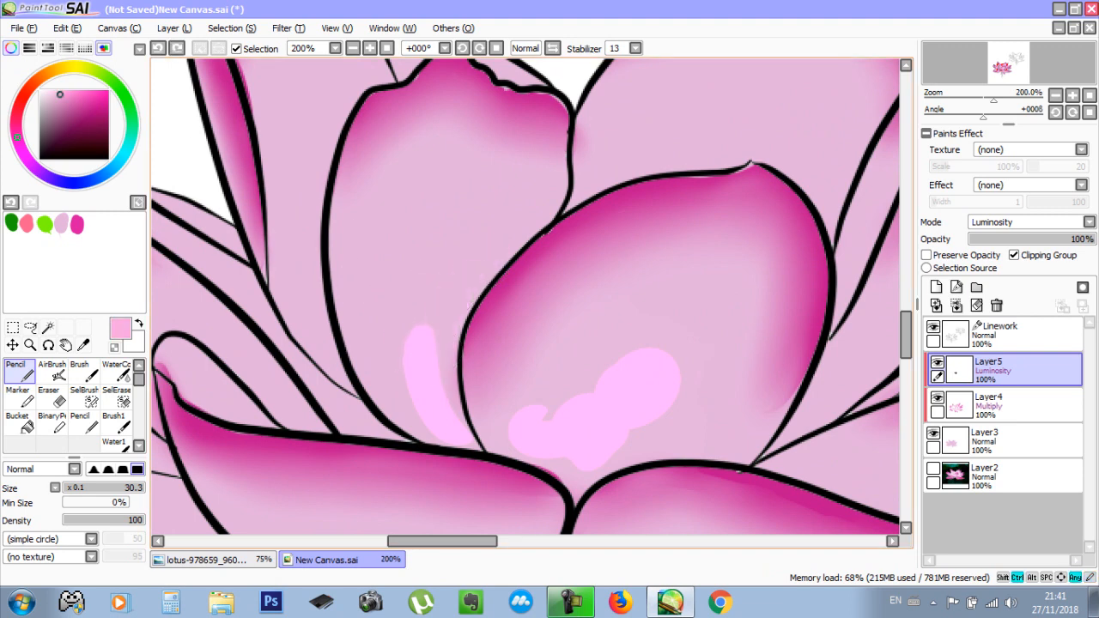
pyautogui.hotkey('ctrl', 'z')
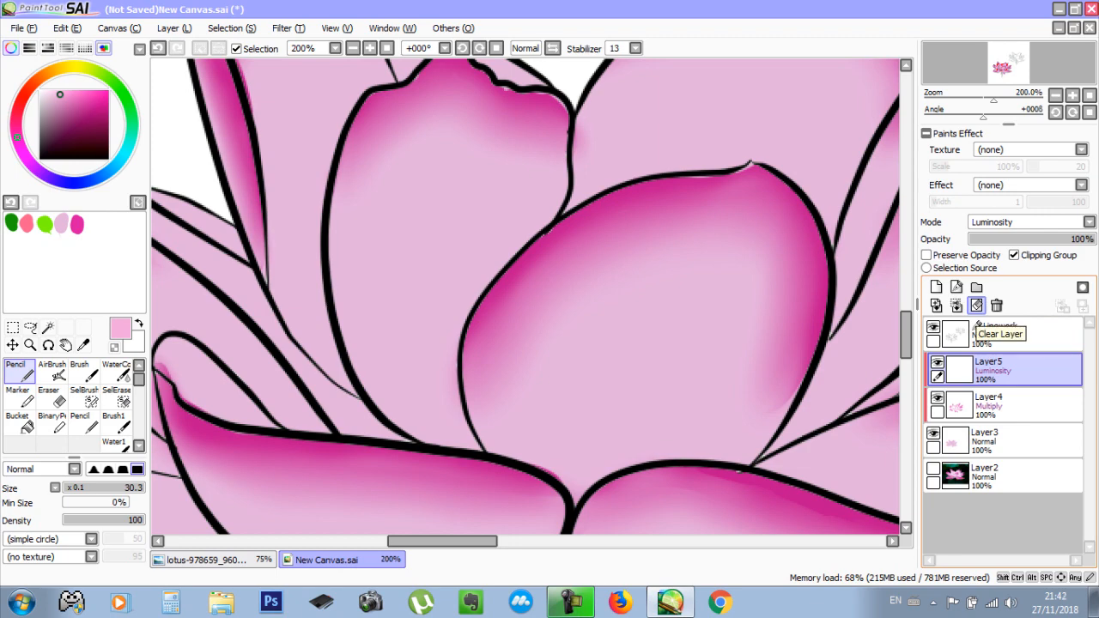
# Show the lotus photo on Layer2 and hide the linework, petal fill and both clipped layers to study the reference
pyautogui.hotkey('ctrl', '-')
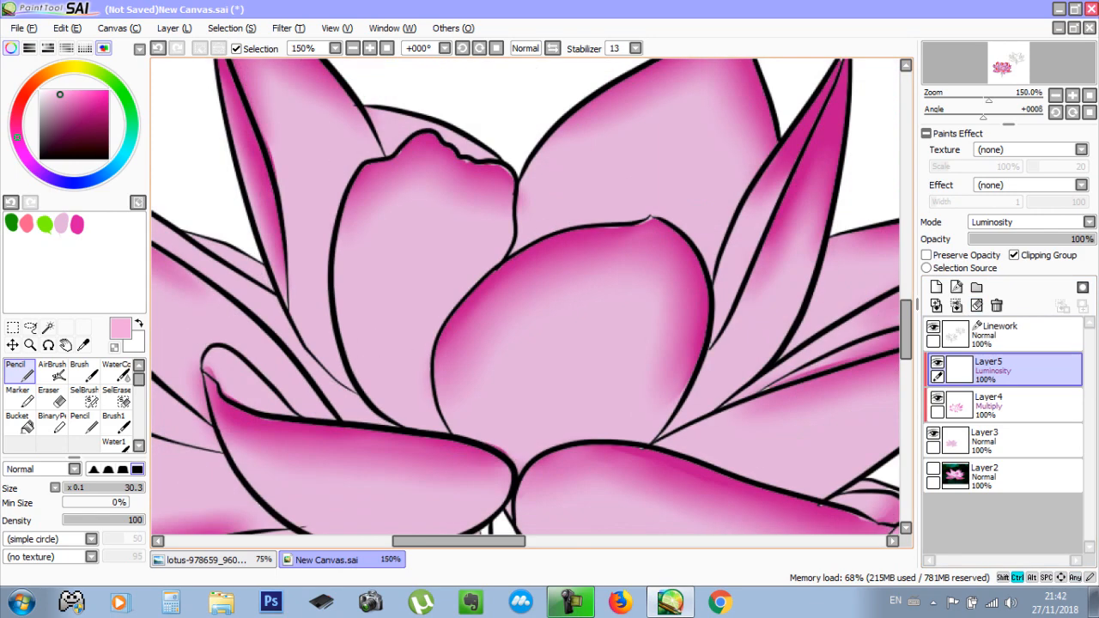
pyautogui.moveTo(515, 280); pyautogui.dragTo(497, 222)
pyautogui.click(933, 469)
pyautogui.click(937, 397)
pyautogui.click(937, 362)
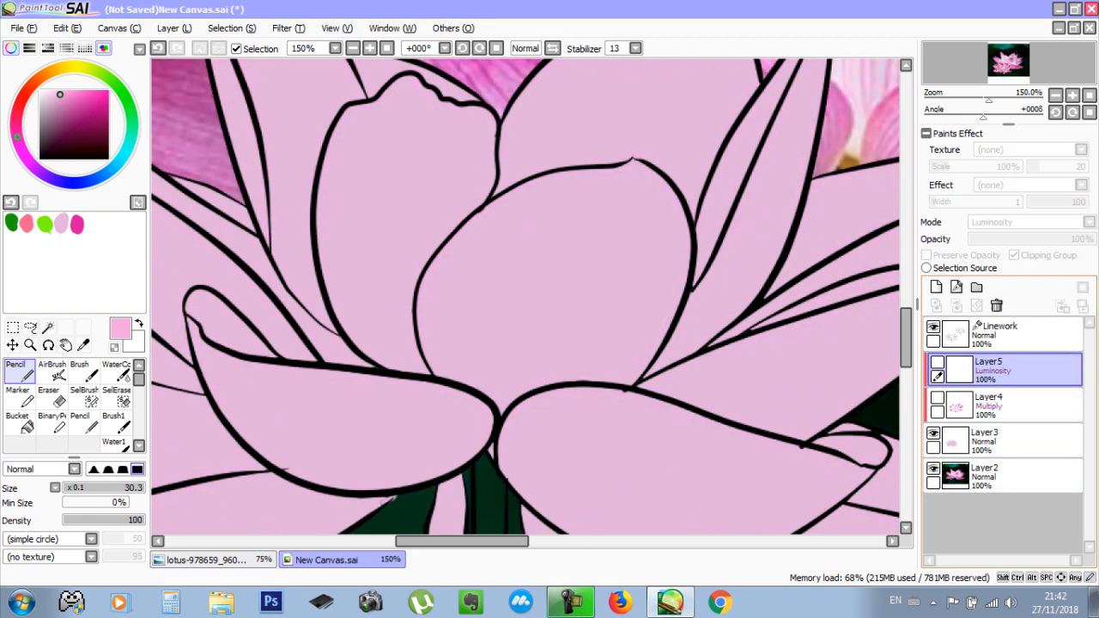
pyautogui.click(933, 327)
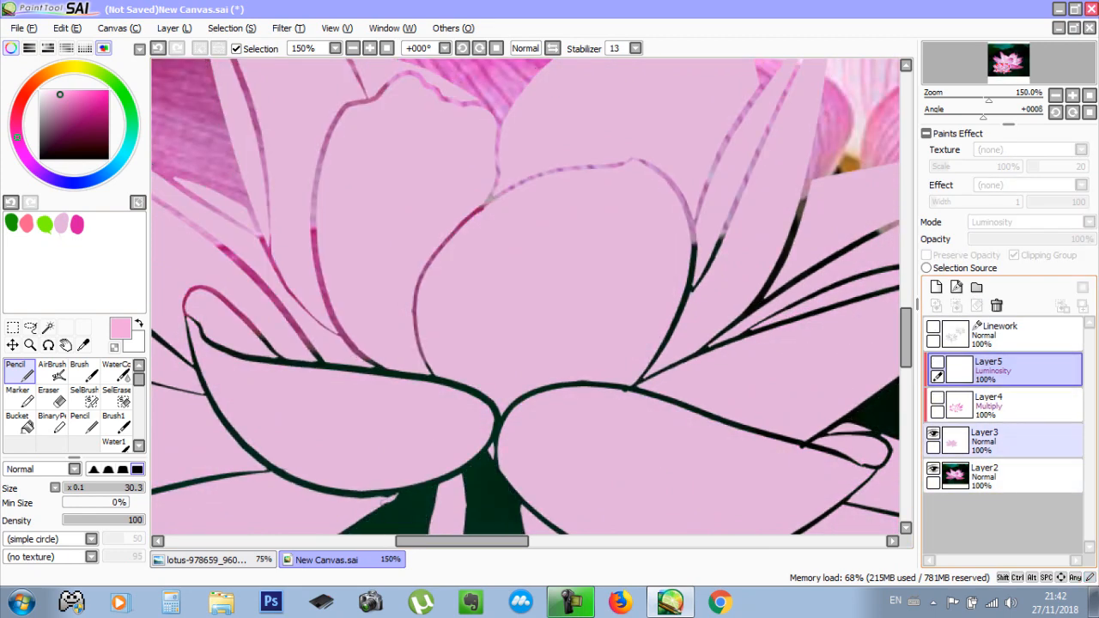
pyautogui.click(934, 434)
pyautogui.hotkey('ctrl', '-')
pyautogui.hotkey('ctrl', '-')
pyautogui.hotkey('ctrl', '-')
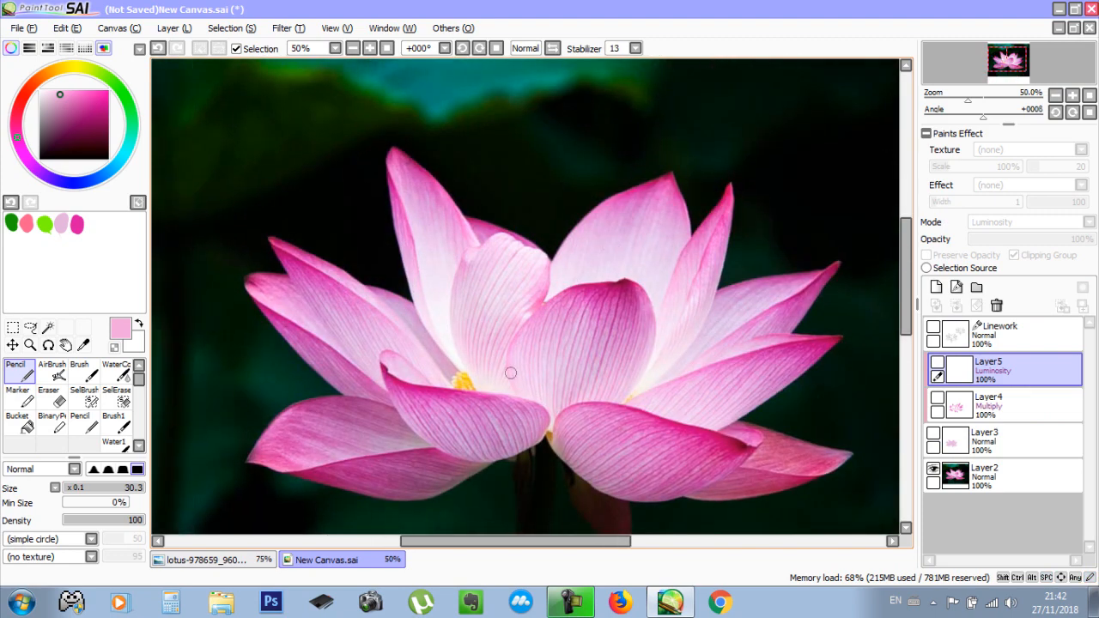
# Show the linework, petal fill and both clipped layers again, and hide the lotus photo on Layer2
pyautogui.click(933, 434)
pyautogui.click(936, 397)
pyautogui.click(937, 363)
pyautogui.click(933, 327)
pyautogui.click(933, 468)
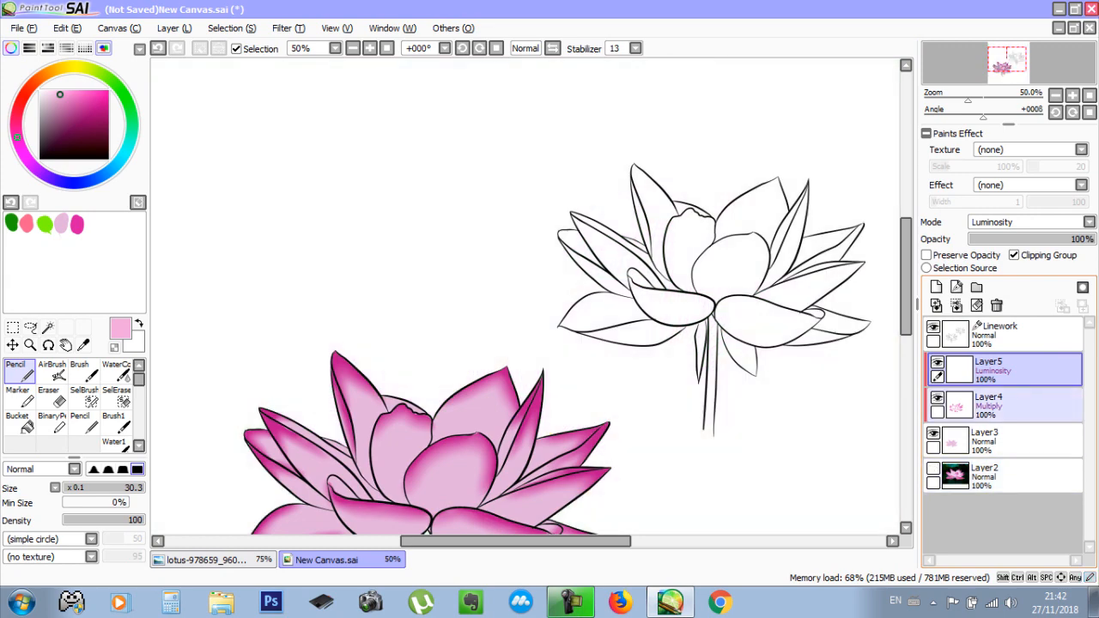
# Paint light highlight patches with the Pencil on the Luminosity layer around the bases of the central and right-hand petals
pyautogui.scroll(3, 575, 375)
pyautogui.moveTo(411, 377); pyautogui.dragTo(701, 83)
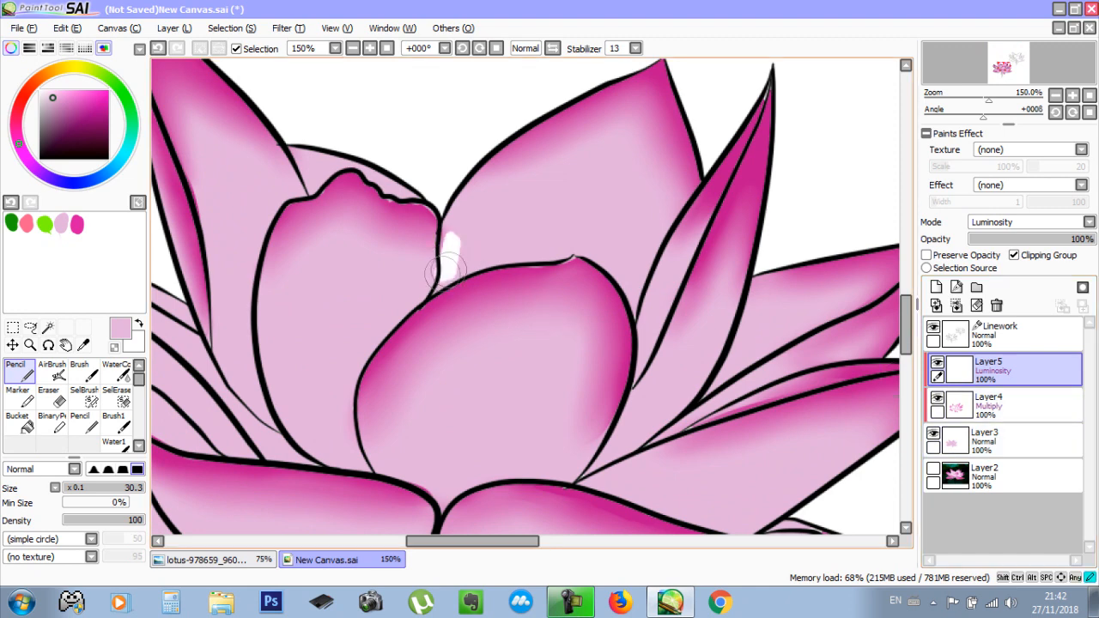
pyautogui.moveTo(512, 256); pyautogui.dragTo(568, 248)
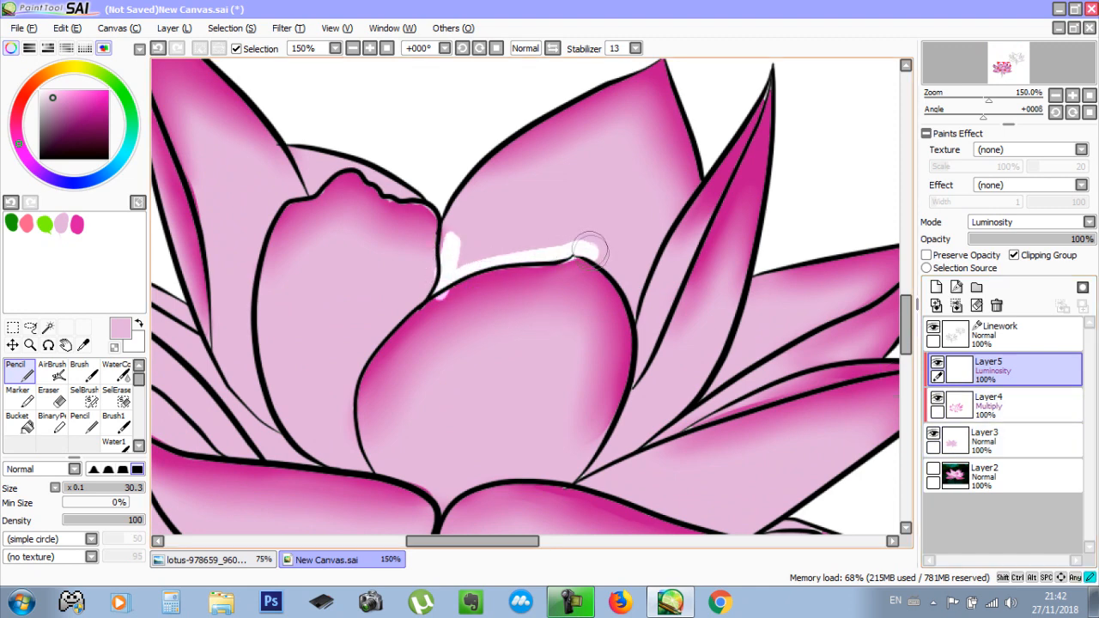
pyautogui.moveTo(636, 306)
pyautogui.mouseDown()
pyautogui.moveTo(625, 255)
pyautogui.moveTo(534, 236)
pyautogui.moveTo(476, 253)
pyautogui.moveTo(466, 221)
pyautogui.moveTo(515, 237)
pyautogui.moveTo(574, 223)
pyautogui.mouseUp()
pyautogui.moveTo(445, 271)
pyautogui.mouseDown()
pyautogui.moveTo(573, 218)
pyautogui.moveTo(582, 181)
pyautogui.mouseUp()
pyautogui.moveTo(511, 376)
pyautogui.mouseDown()
pyautogui.moveTo(464, 341)
pyautogui.moveTo(473, 284)
pyautogui.moveTo(556, 200)
pyautogui.moveTo(442, 339)
pyautogui.moveTo(486, 248)
pyautogui.moveTo(459, 274)
pyautogui.mouseUp()
pyautogui.moveTo(573, 404); pyautogui.dragTo(659, 317)
pyautogui.moveTo(738, 322); pyautogui.dragTo(538, 319)
pyautogui.moveTo(533, 368)
pyautogui.mouseDown()
pyautogui.moveTo(584, 275)
pyautogui.moveTo(603, 159)
pyautogui.mouseUp()
pyautogui.moveTo(667, 287)
pyautogui.mouseDown()
pyautogui.moveTo(628, 316)
pyautogui.moveTo(734, 273)
pyautogui.mouseUp()
pyautogui.moveTo(581, 392)
pyautogui.mouseDown()
pyautogui.moveTo(435, 312)
pyautogui.moveTo(524, 348)
pyautogui.moveTo(622, 301)
pyautogui.mouseUp()
pyautogui.moveTo(277, 366)
pyautogui.mouseDown()
pyautogui.moveTo(437, 275)
pyautogui.moveTo(639, 382)
pyautogui.mouseUp()
pyautogui.moveTo(601, 364)
pyautogui.mouseDown()
pyautogui.moveTo(397, 308)
pyautogui.moveTo(472, 446)
pyautogui.moveTo(468, 483)
pyautogui.mouseUp()
# Try highlight strokes along the left edge of the front central petal and undo them
pyautogui.moveTo(505, 223)
pyautogui.mouseDown()
pyautogui.moveTo(493, 215)
pyautogui.moveTo(427, 281)
pyautogui.moveTo(376, 369)
pyautogui.moveTo(412, 326)
pyautogui.mouseUp()
pyautogui.moveTo(512, 214); pyautogui.dragTo(534, 183)
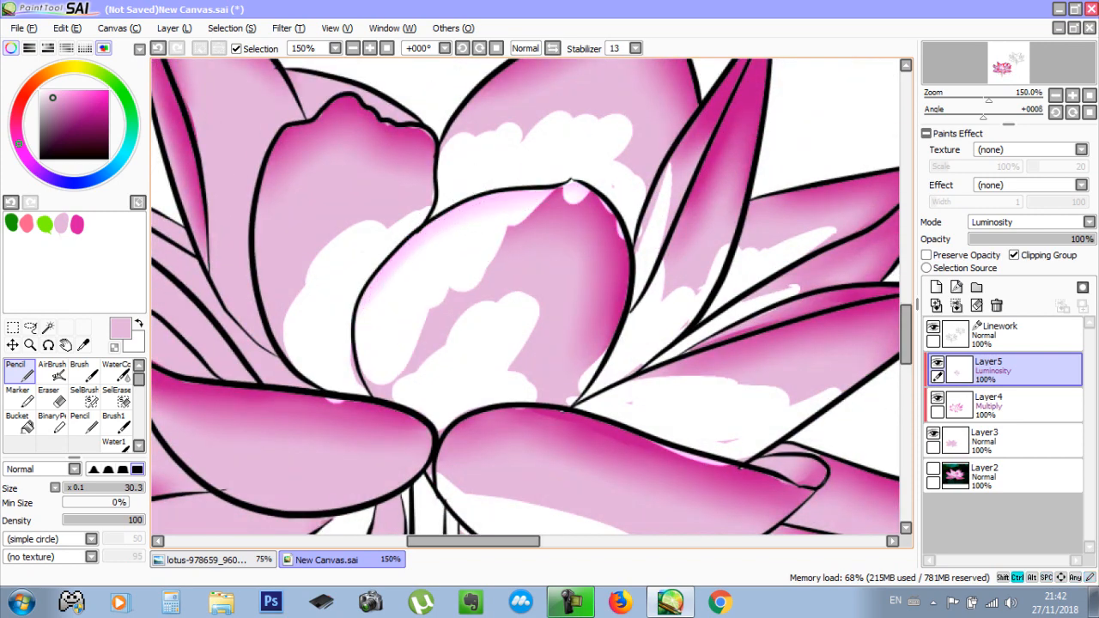
pyautogui.hotkey('ctrl', 'z')
pyautogui.hotkey('ctrl', 'z')
pyautogui.hotkey('ctrl', 'z')
# Add highlight patches on the Luminosity layer to the left-hand, lower and remaining petals, sampling white from the painted highlights
pyautogui.moveTo(333, 234); pyautogui.dragTo(510, 353)
pyautogui.moveTo(450, 467)
pyautogui.mouseDown()
pyautogui.moveTo(421, 344)
pyautogui.moveTo(434, 240)
pyautogui.moveTo(429, 295)
pyautogui.moveTo(516, 178)
pyautogui.mouseUp()
pyautogui.rightClick(554, 361)
pyautogui.moveTo(542, 376)
pyautogui.mouseDown()
pyautogui.moveTo(420, 292)
pyautogui.moveTo(395, 296)
pyautogui.moveTo(377, 352)
pyautogui.moveTo(361, 307)
pyautogui.moveTo(353, 316)
pyautogui.moveTo(447, 203)
pyautogui.mouseUp()
pyautogui.moveTo(465, 275)
pyautogui.mouseDown()
pyautogui.moveTo(428, 254)
pyautogui.moveTo(524, 361)
pyautogui.moveTo(422, 331)
pyautogui.moveTo(497, 322)
pyautogui.moveTo(354, 299)
pyautogui.mouseUp()
pyautogui.moveTo(414, 331)
pyautogui.mouseDown()
pyautogui.moveTo(523, 357)
pyautogui.moveTo(537, 372)
pyautogui.moveTo(514, 363)
pyautogui.moveTo(564, 351)
pyautogui.moveTo(483, 364)
pyautogui.mouseUp()
pyautogui.moveTo(511, 381)
pyautogui.mouseDown()
pyautogui.moveTo(469, 399)
pyautogui.moveTo(367, 369)
pyautogui.mouseUp()
pyautogui.moveTo(606, 306); pyautogui.dragTo(330, 347)
pyautogui.moveTo(735, 400)
pyautogui.mouseDown()
pyautogui.moveTo(672, 386)
pyautogui.moveTo(647, 325)
pyautogui.moveTo(650, 271)
pyautogui.moveTo(679, 286)
pyautogui.mouseUp()
pyautogui.moveTo(520, 368); pyautogui.dragTo(643, 316)
pyautogui.moveTo(390, 304); pyautogui.dragTo(450, 322)
pyautogui.moveTo(290, 261); pyautogui.dragTo(289, 286)
pyautogui.moveTo(167, 128)
pyautogui.mouseDown()
pyautogui.moveTo(322, 468)
pyautogui.moveTo(558, 378)
pyautogui.moveTo(390, 227)
pyautogui.mouseUp()
pyautogui.moveTo(499, 259); pyautogui.dragTo(506, 282)
pyautogui.keyDown('alt'); pyautogui.click(505, 271); pyautogui.keyUp('alt')
pyautogui.moveTo(430, 380); pyautogui.dragTo(441, 252)
pyautogui.moveTo(646, 216); pyautogui.dragTo(621, 284)
# Soften the highlights on the upper-left outer petals using the Blur brush at size 34
pyautogui.click(138, 445)
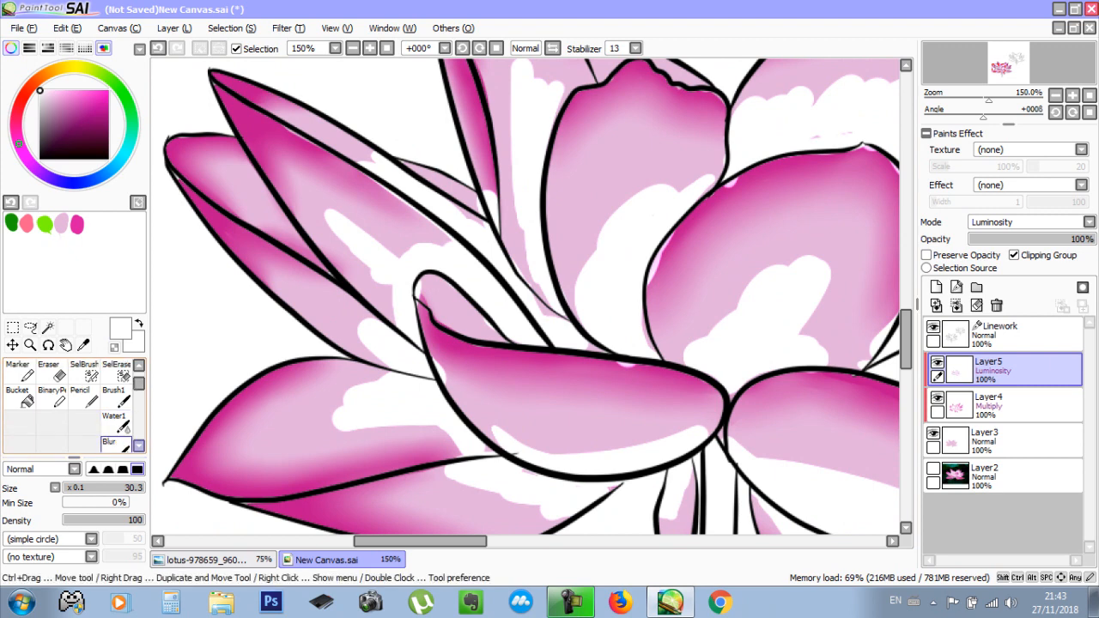
pyautogui.click(116, 443)
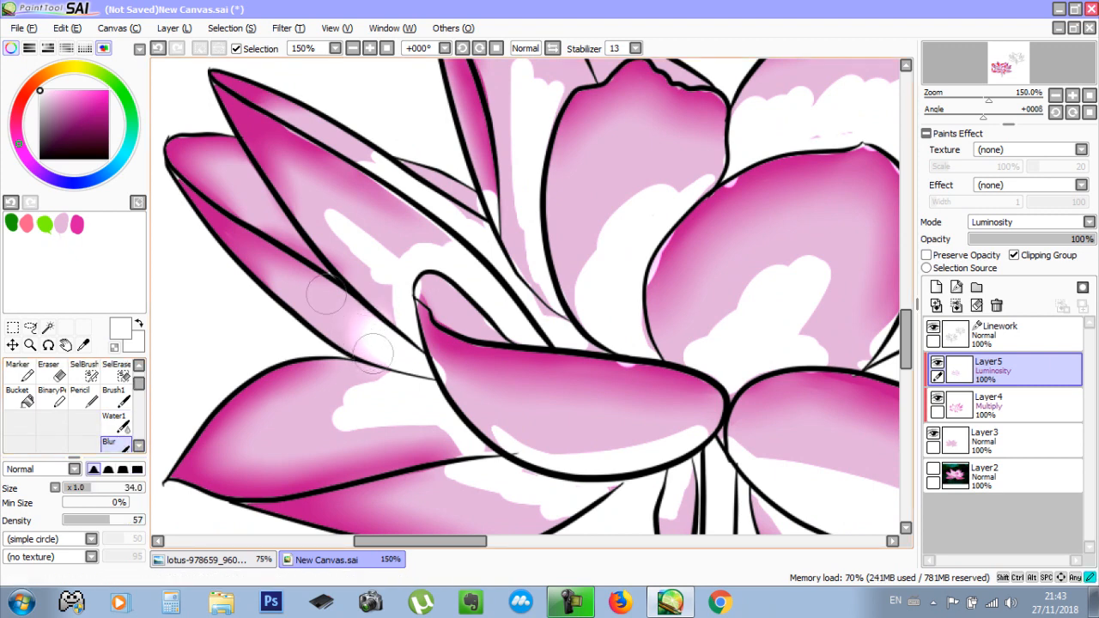
pyautogui.moveTo(383, 309); pyautogui.dragTo(339, 235)
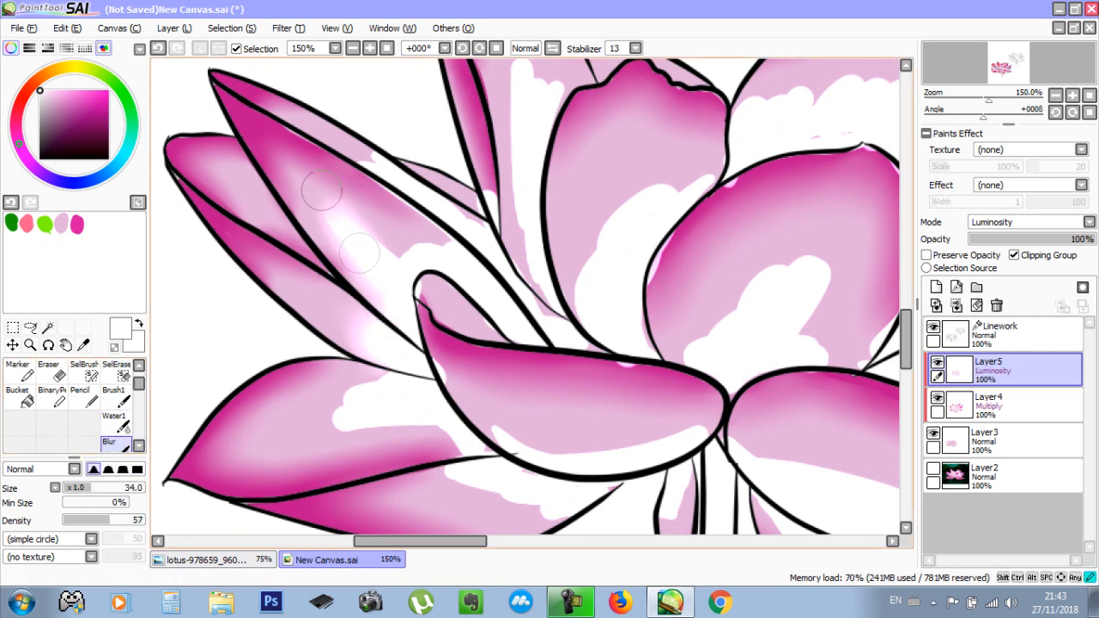
pyautogui.moveTo(441, 259); pyautogui.dragTo(360, 205)
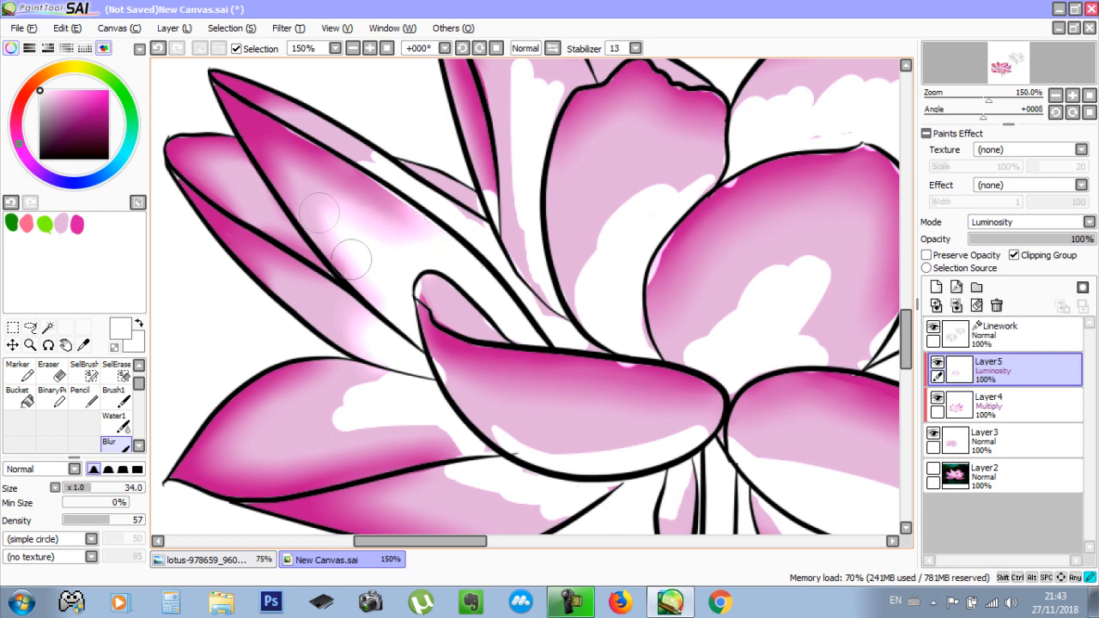
# Blend the highlights on the lower-left petal and all remaining petals using the Blur brush at size 64
pyautogui.moveTo(342, 343); pyautogui.dragTo(388, 333)
pyautogui.moveTo(356, 413)
pyautogui.mouseDown()
pyautogui.moveTo(321, 426)
pyautogui.moveTo(364, 378)
pyautogui.moveTo(310, 425)
pyautogui.moveTo(460, 440)
pyautogui.moveTo(347, 439)
pyautogui.mouseUp()
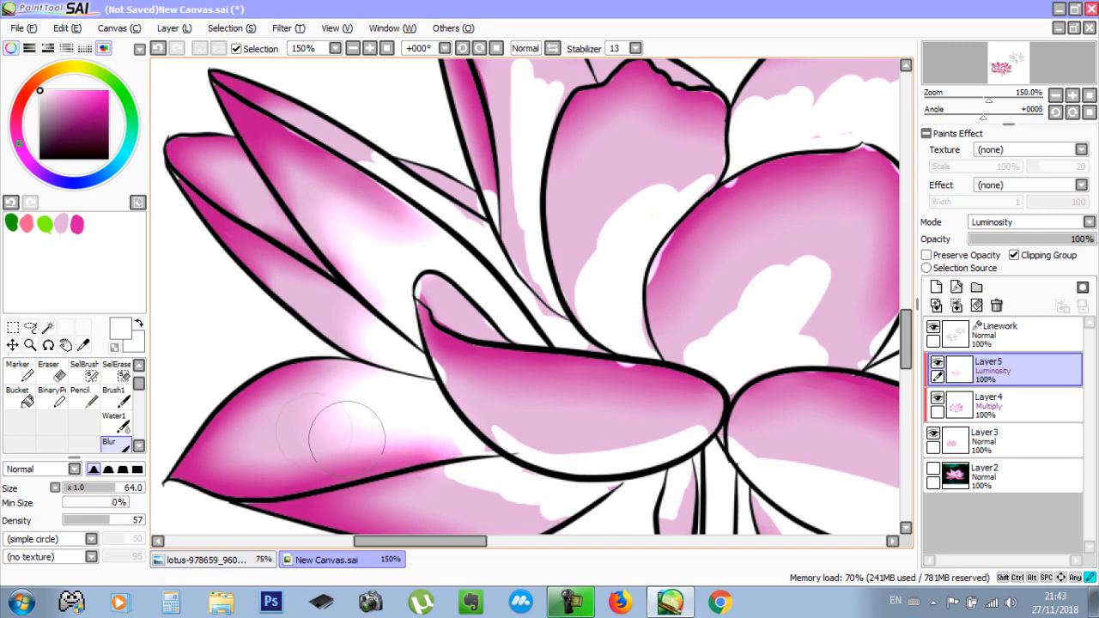
pyautogui.moveTo(459, 365); pyautogui.dragTo(364, 281)
pyautogui.moveTo(340, 404)
pyautogui.mouseDown()
pyautogui.moveTo(458, 417)
pyautogui.moveTo(397, 421)
pyautogui.mouseUp()
pyautogui.moveTo(417, 345); pyautogui.dragTo(587, 347)
pyautogui.moveTo(587, 381)
pyautogui.mouseDown()
pyautogui.moveTo(480, 308)
pyautogui.moveTo(650, 275)
pyautogui.moveTo(825, 352)
pyautogui.moveTo(640, 344)
pyautogui.mouseUp()
pyautogui.moveTo(646, 343)
pyautogui.mouseDown()
pyautogui.moveTo(759, 299)
pyautogui.moveTo(691, 307)
pyautogui.mouseUp()
pyautogui.moveTo(553, 197)
pyautogui.mouseDown()
pyautogui.moveTo(510, 333)
pyautogui.moveTo(532, 330)
pyautogui.moveTo(533, 197)
pyautogui.moveTo(343, 257)
pyautogui.moveTo(324, 232)
pyautogui.moveTo(403, 285)
pyautogui.mouseUp()
pyautogui.moveTo(481, 139); pyautogui.dragTo(456, 285)
pyautogui.moveTo(429, 232)
pyautogui.mouseDown()
pyautogui.moveTo(404, 172)
pyautogui.moveTo(319, 197)
pyautogui.mouseUp()
pyautogui.moveTo(209, 282); pyautogui.dragTo(531, 201)
pyautogui.moveTo(515, 215)
pyautogui.mouseDown()
pyautogui.moveTo(429, 249)
pyautogui.moveTo(539, 201)
pyautogui.mouseUp()
pyautogui.moveTo(369, 95)
pyautogui.mouseDown()
pyautogui.moveTo(428, 269)
pyautogui.moveTo(404, 429)
pyautogui.mouseUp()
pyautogui.moveTo(343, 481); pyautogui.dragTo(401, 352)
pyautogui.moveTo(352, 275)
pyautogui.mouseDown()
pyautogui.moveTo(383, 368)
pyautogui.moveTo(426, 249)
pyautogui.mouseUp()
pyautogui.moveTo(313, 480); pyautogui.dragTo(297, 305)
pyautogui.scroll(-2, 356, 372)
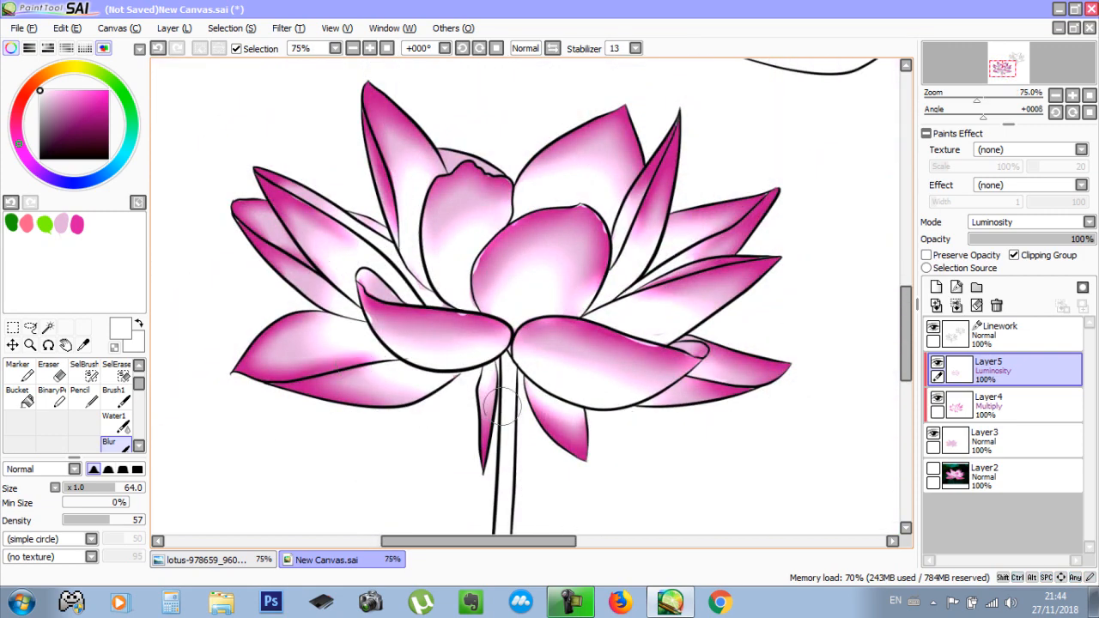
# Erase the stray light patches along the left edge of the front central petal with the Eraser at size 12
pyautogui.scroll(1, 504, 406)
pyautogui.scroll(3, 440, 240)
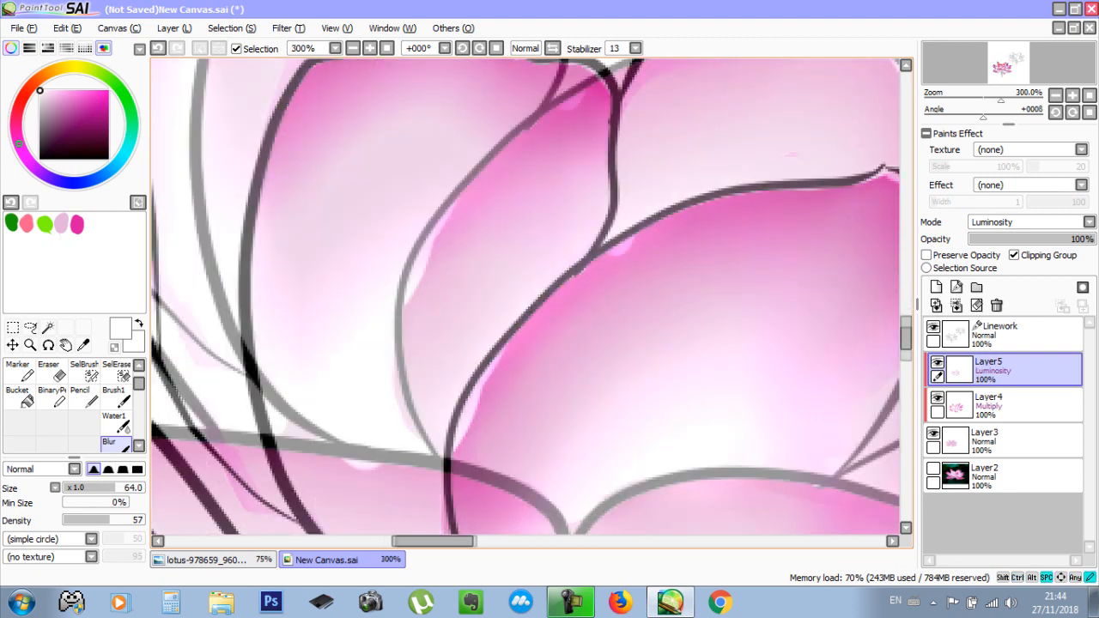
pyautogui.moveTo(440, 240); pyautogui.dragTo(316, 124)
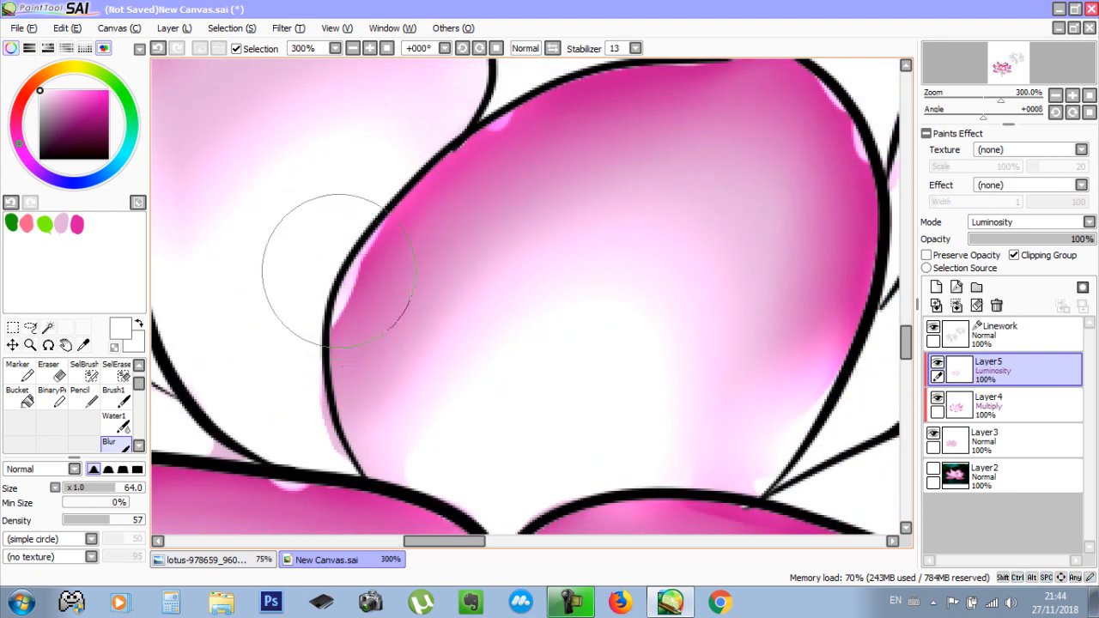
pyautogui.keyDown('ctrl'); pyautogui.keyDown('alt'); pyautogui.moveTo(416, 268); pyautogui.dragTo(345, 280); pyautogui.keyUp('alt'); pyautogui.keyUp('ctrl')
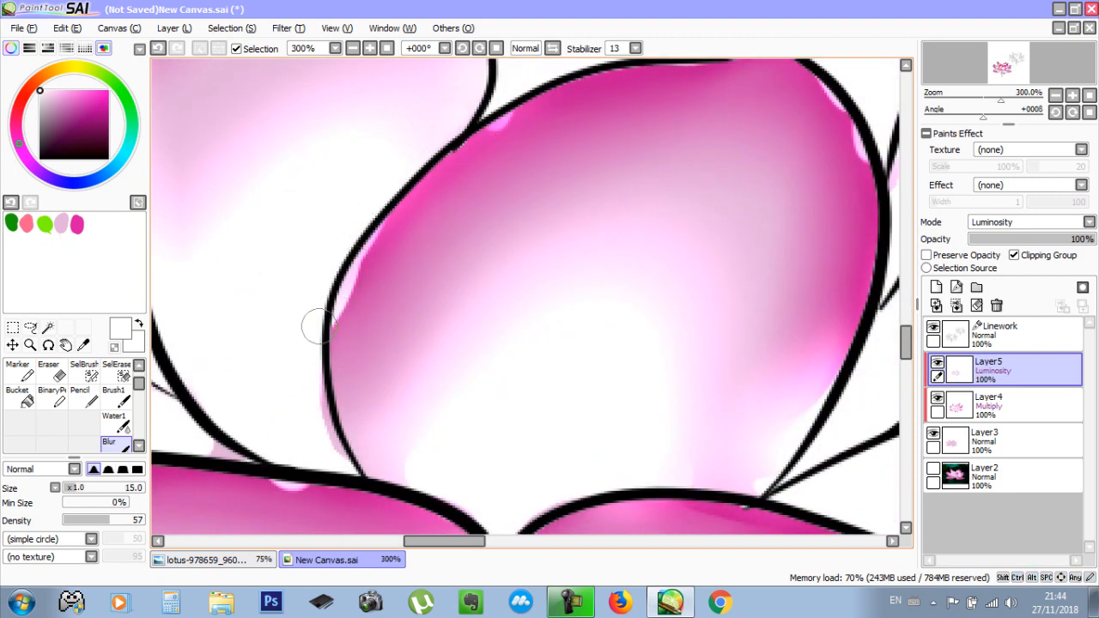
pyautogui.scroll(-2, 331, 259)
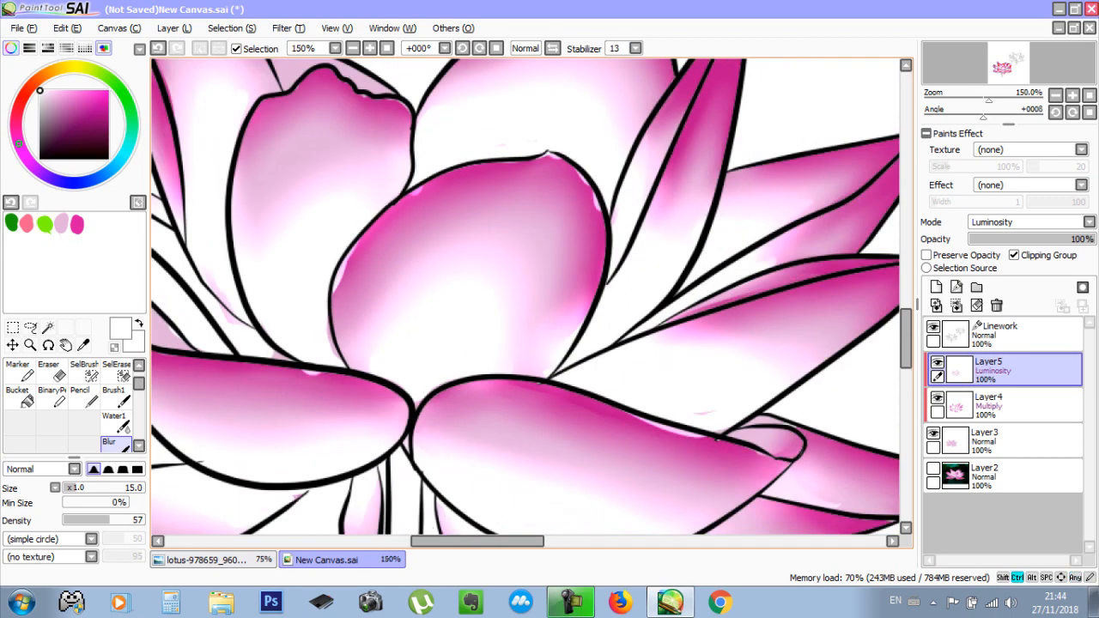
pyautogui.moveTo(421, 207); pyautogui.dragTo(469, 261)
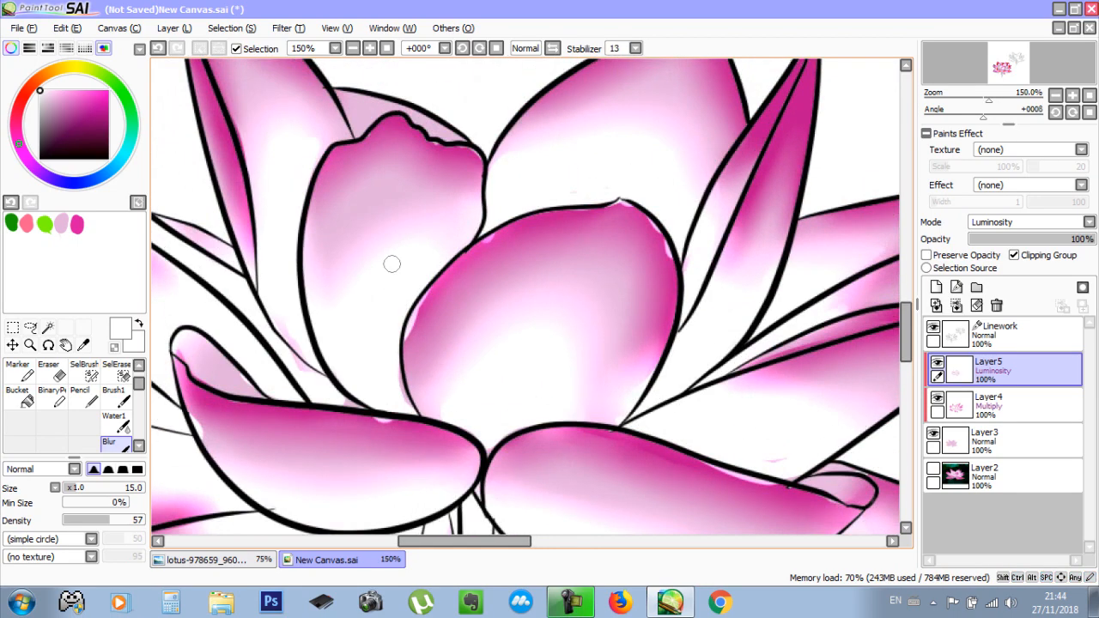
pyautogui.click(51, 372)
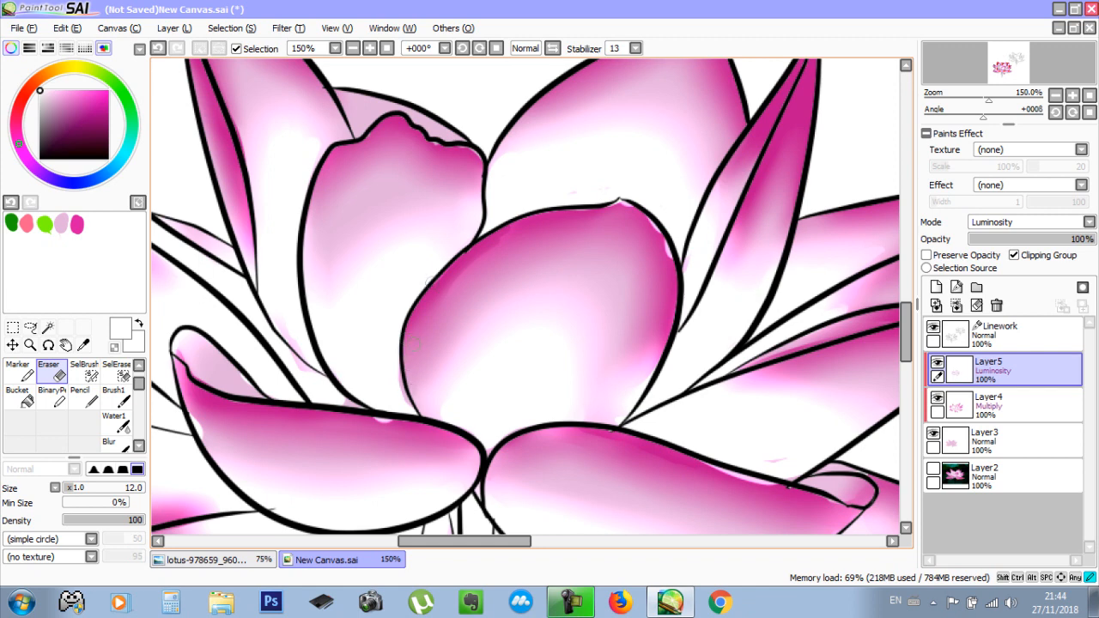
pyautogui.hotkey('ctrl', 'z')
# Toggle the Multiply layer's visibility off and on to compare the flower with and without the magenta shading
pyautogui.click(937, 398)
pyautogui.click(937, 398)
pyautogui.click(936, 399)
pyautogui.click(936, 398)
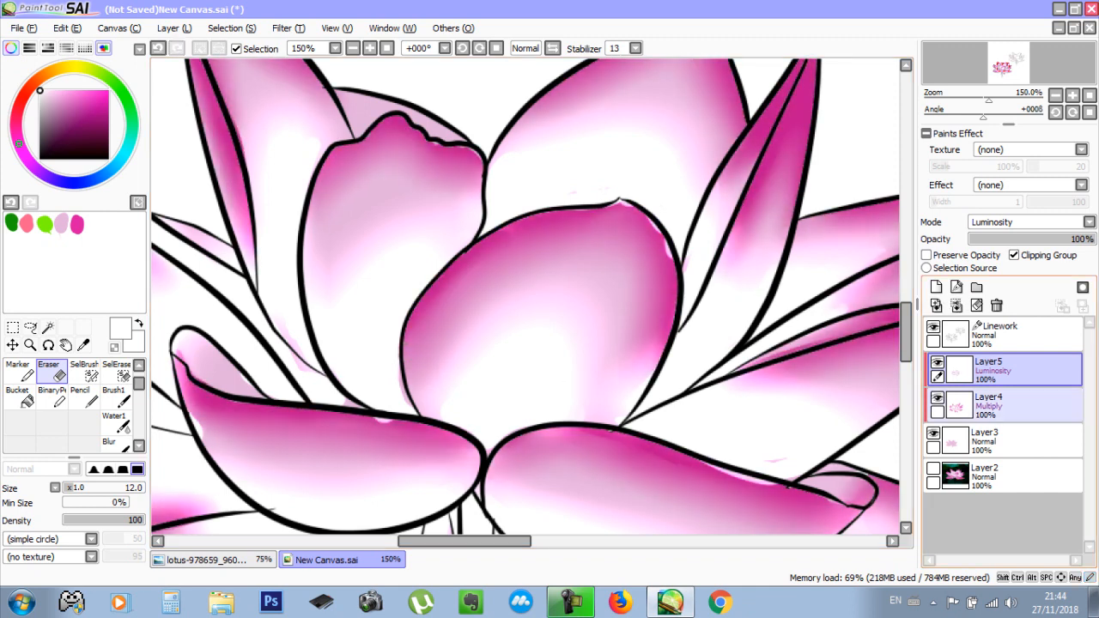
# Make the Multiply layer Layer4 active and load its painted shading area as a selection
pyautogui.click(995, 403)
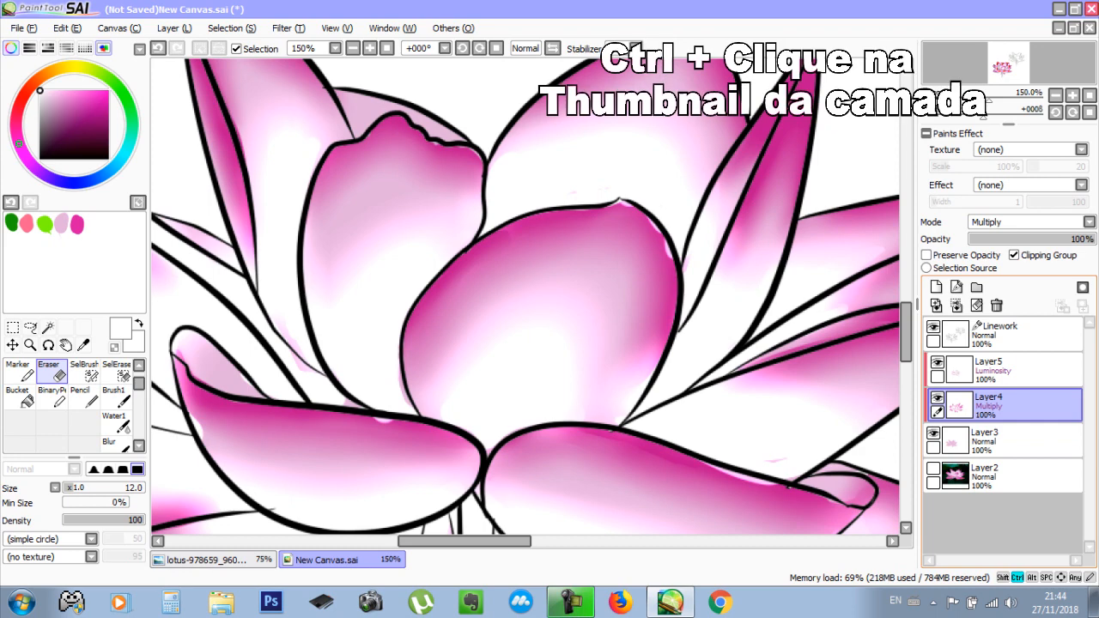
pyautogui.keyDown('ctrl'); pyautogui.click(956, 408); pyautogui.keyUp('ctrl')
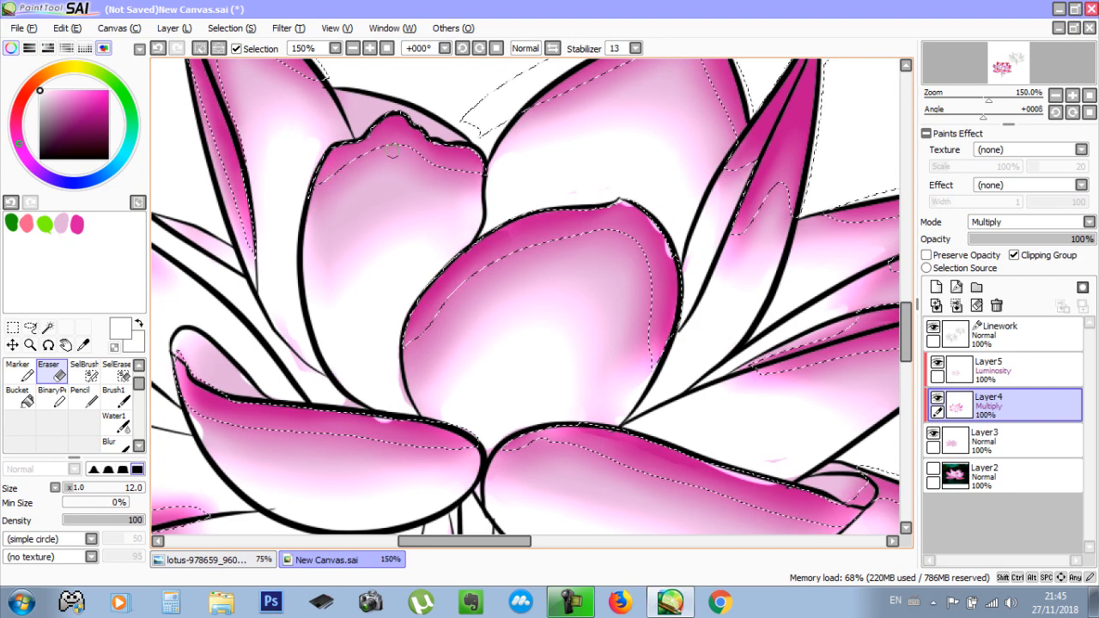
pyautogui.hotkey('ctrl', '-')
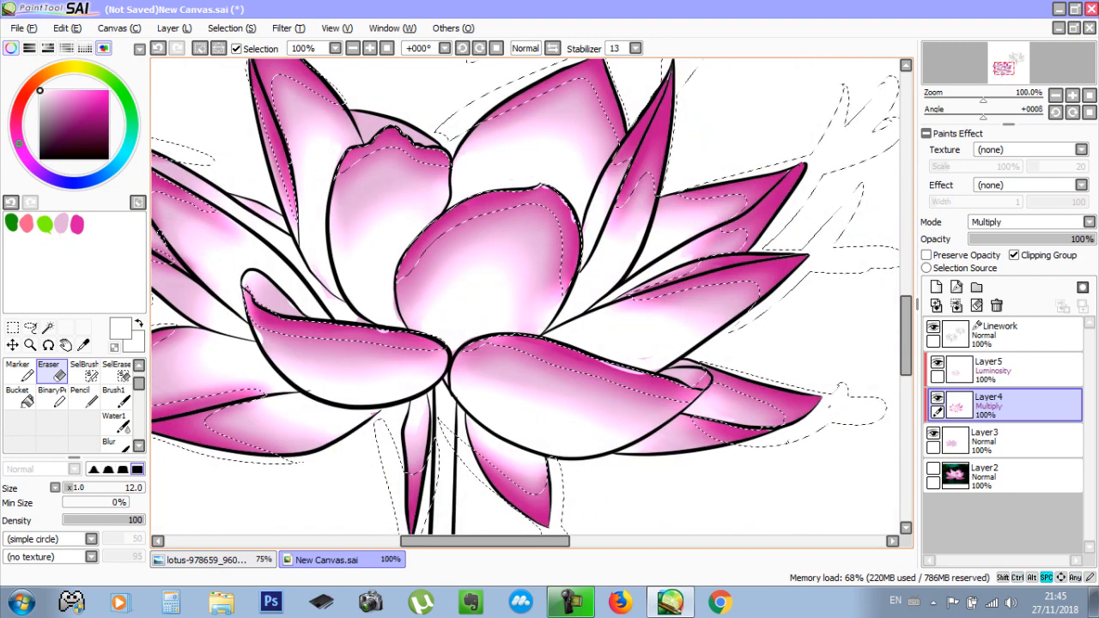
pyautogui.moveTo(601, 275); pyautogui.dragTo(664, 333)
# On the Luminosity layer Layer5, erase the highlights inside the selection with the Eraser at size 500, and deselect
pyautogui.click(1013, 370)
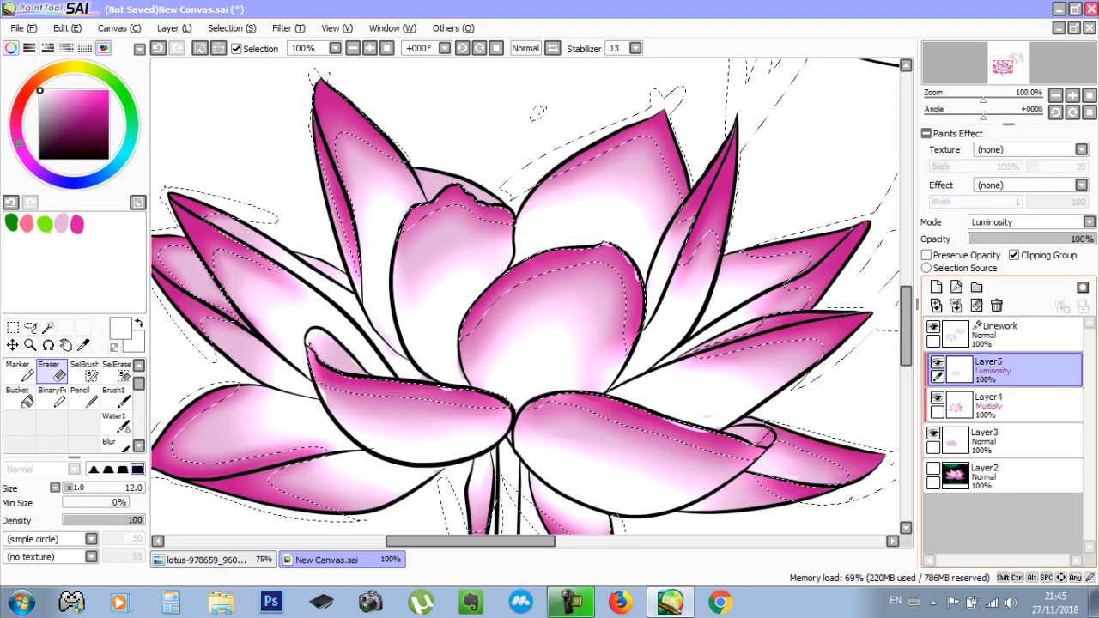
pyautogui.moveTo(427, 289); pyautogui.dragTo(528, 288)
pyautogui.moveTo(734, 298)
pyautogui.mouseDown()
pyautogui.moveTo(415, 303)
pyautogui.moveTo(446, 215)
pyautogui.moveTo(532, 345)
pyautogui.moveTo(807, 285)
pyautogui.moveTo(124, 311)
pyautogui.mouseUp()
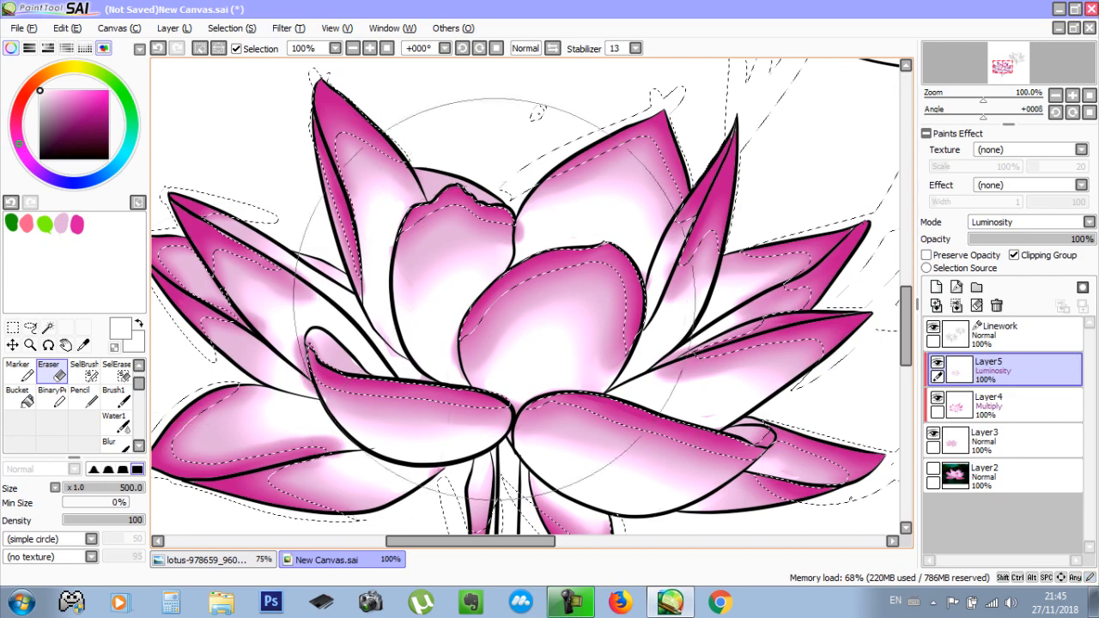
pyautogui.scroll(-3, 515, 301)
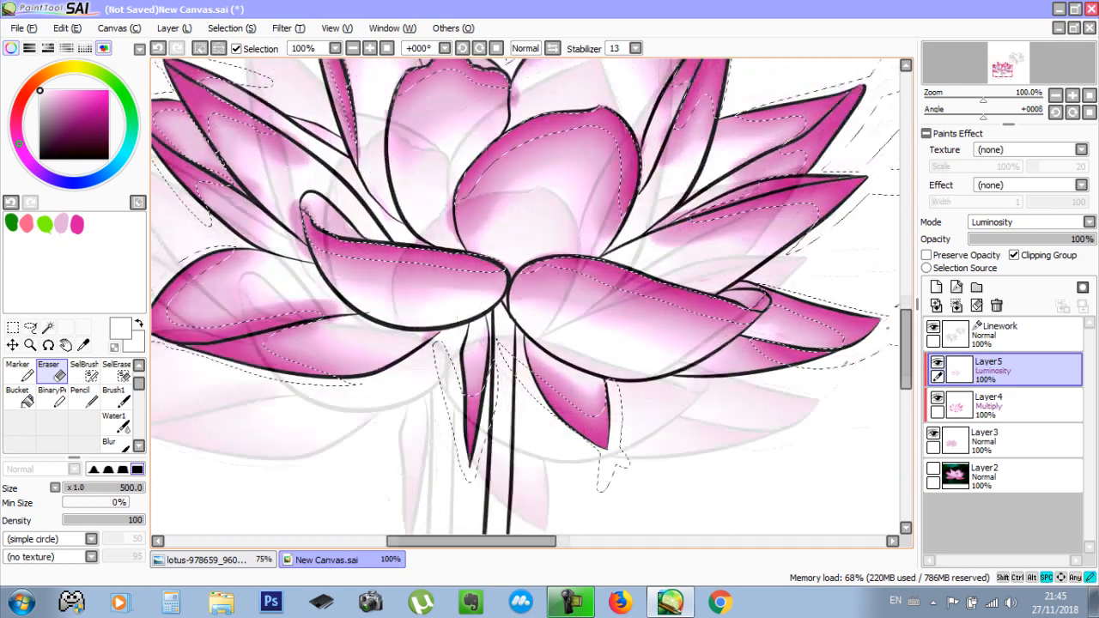
pyautogui.moveTo(751, 79); pyautogui.dragTo(692, 172)
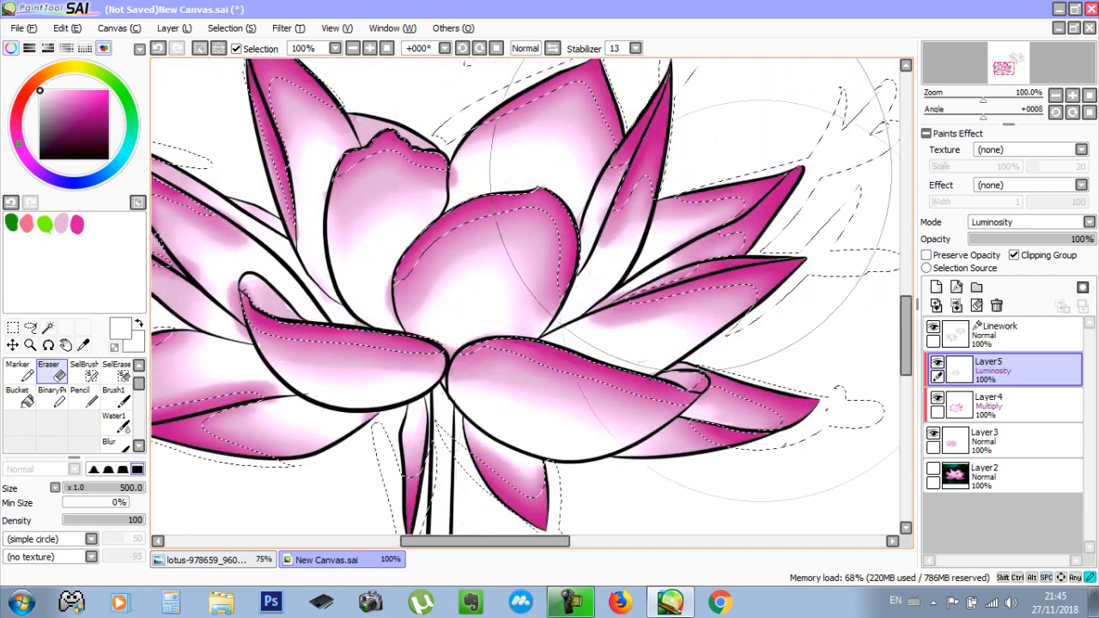
pyautogui.moveTo(208, 125); pyautogui.dragTo(365, 200)
pyautogui.moveTo(492, 480); pyautogui.dragTo(393, 379)
pyautogui.hotkey('ctrl', 'd')
# Cover the pink spill beside the central petals on the Luminosity layer with the light pink Pencil at size 8
pyautogui.moveTo(519, 227); pyautogui.dragTo(488, 277)
pyautogui.moveTo(479, 342); pyautogui.dragTo(517, 304)
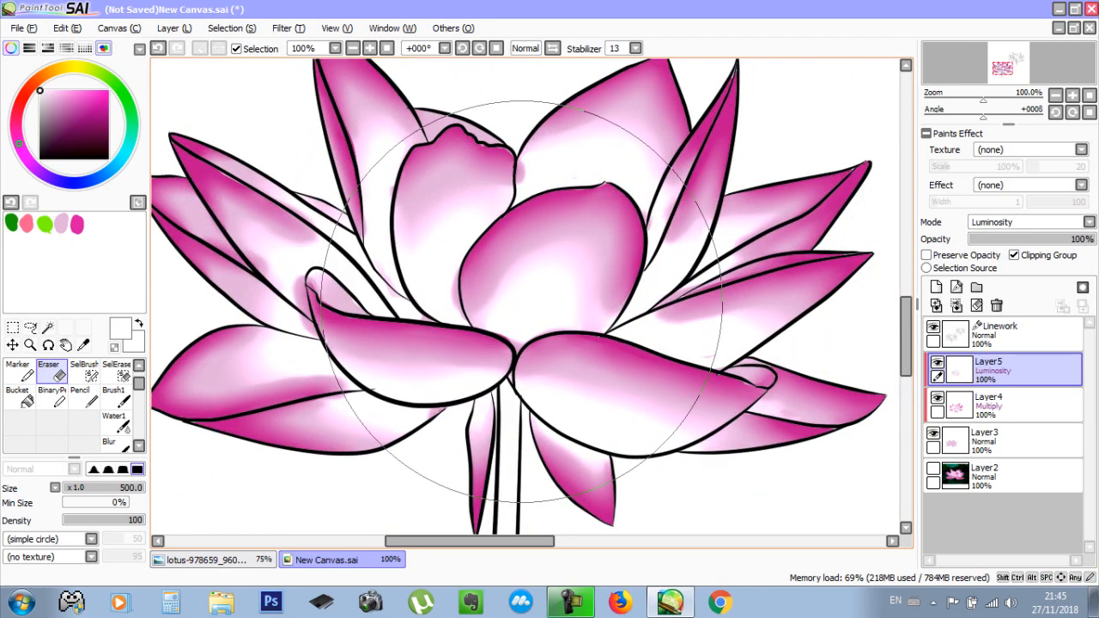
pyautogui.scroll(-1, 517, 305)
pyautogui.scroll(3, 517, 303)
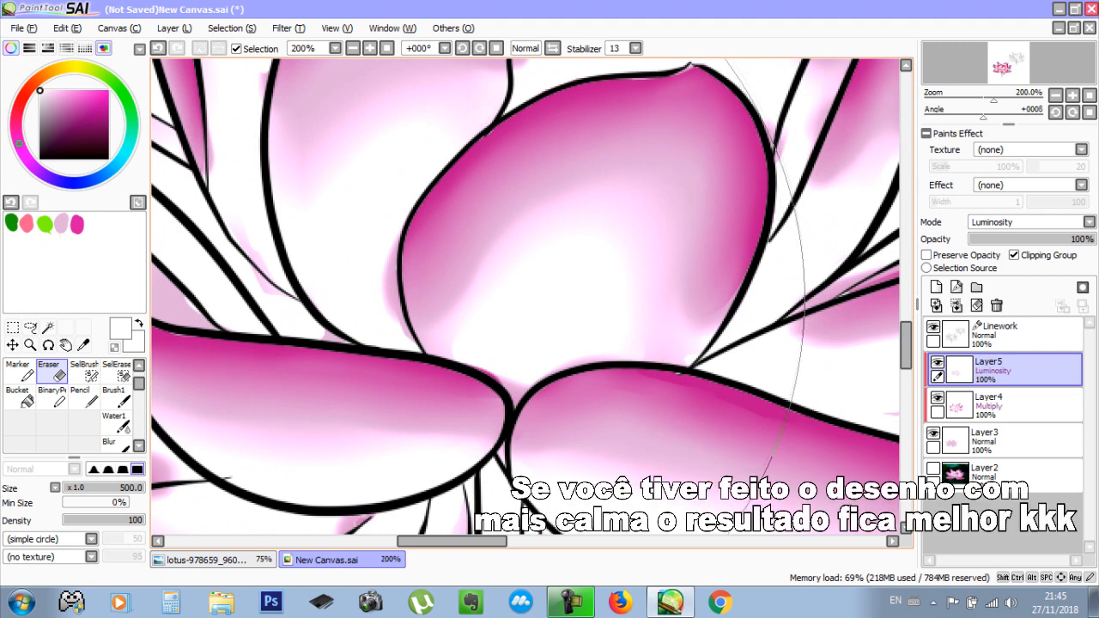
pyautogui.keyDown('ctrl'); pyautogui.click(427, 285); pyautogui.keyUp('ctrl')
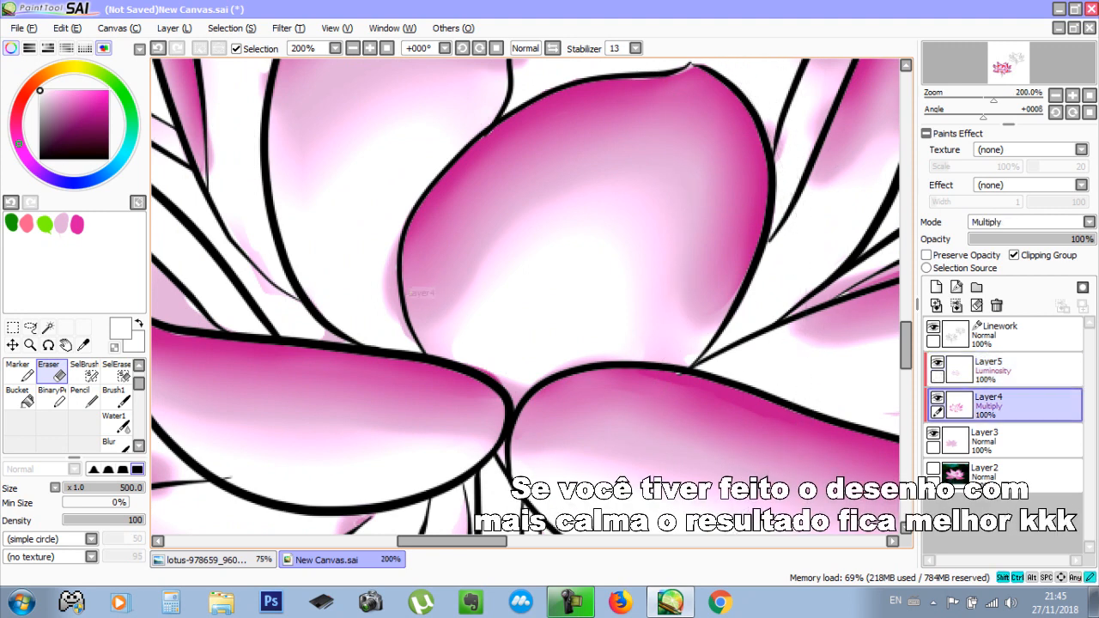
pyautogui.moveTo(388, 294); pyautogui.dragTo(333, 294)
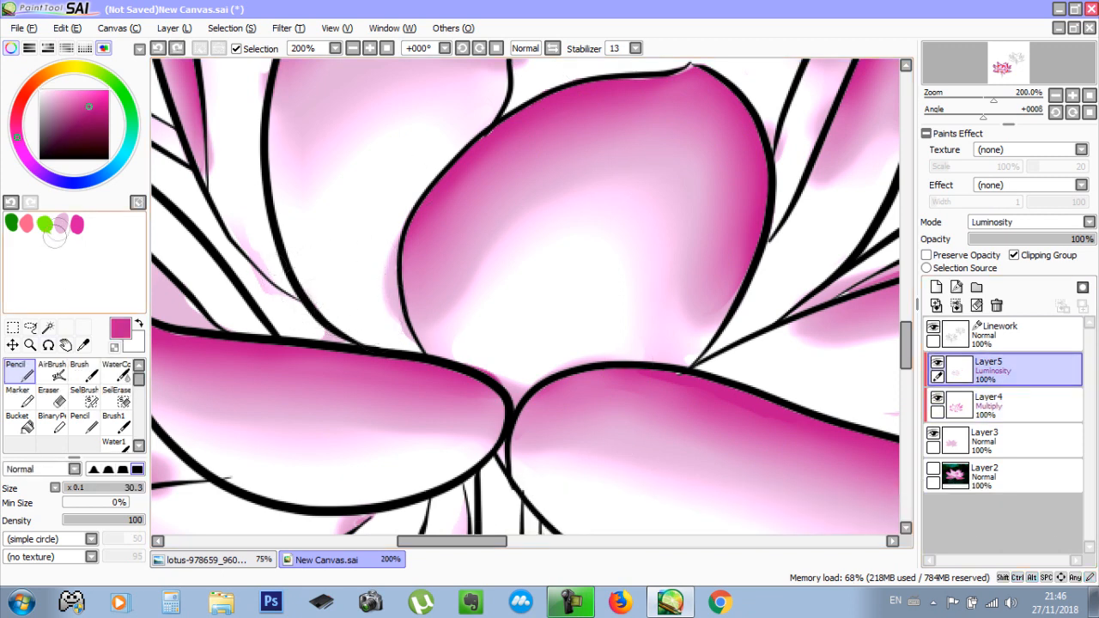
pyautogui.moveTo(412, 219); pyautogui.dragTo(387, 224)
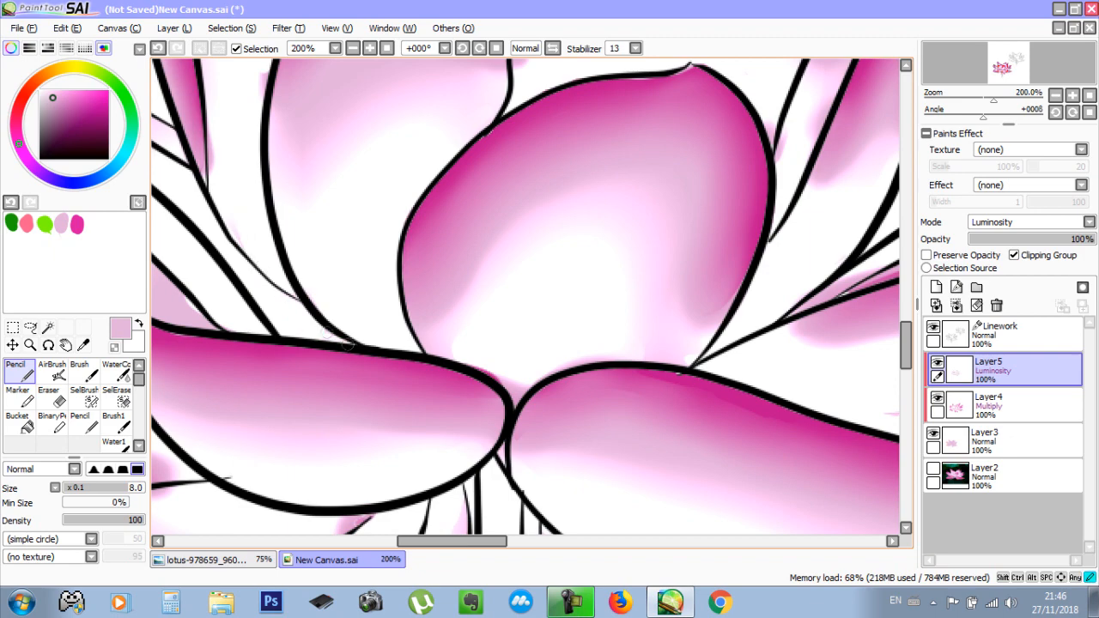
pyautogui.moveTo(430, 295); pyautogui.dragTo(266, 344)
pyautogui.moveTo(616, 200); pyautogui.dragTo(601, 269)
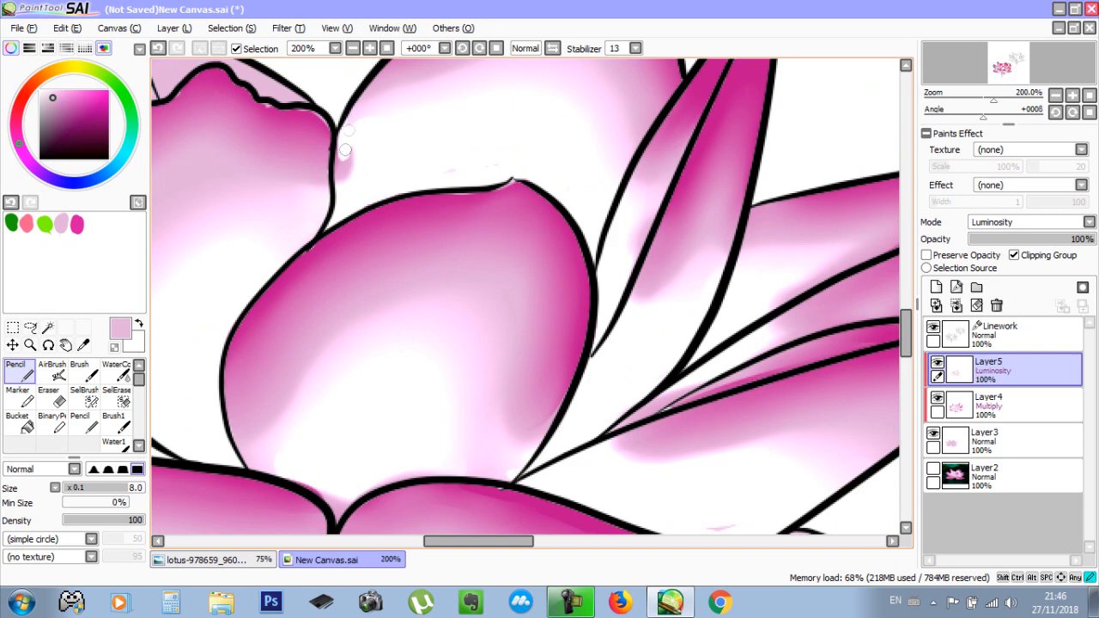
pyautogui.moveTo(623, 377); pyautogui.dragTo(527, 302)
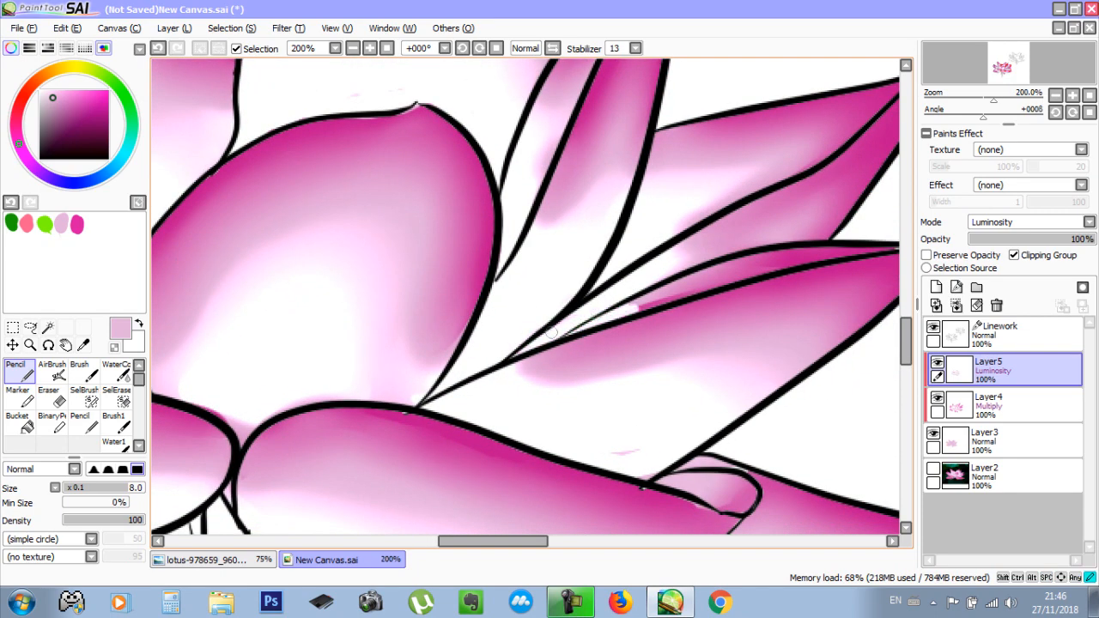
# Enlarge the Pencil to size 45 and repaint highlights over the stray pink patches on the outer and lower-left petals
pyautogui.press(']')
pyautogui.press(']')
pyautogui.press(']')
pyautogui.press(']')
pyautogui.press(']')
pyautogui.press(']')
pyautogui.press(']')
pyautogui.press(']')
pyautogui.press(']')
pyautogui.press(']')
pyautogui.press(']')
pyautogui.moveTo(532, 386); pyautogui.dragTo(696, 382)
pyautogui.hotkey('ctrl', 'z')
pyautogui.moveTo(477, 345); pyautogui.dragTo(760, 157)
pyautogui.moveTo(258, 322); pyautogui.dragTo(633, 330)
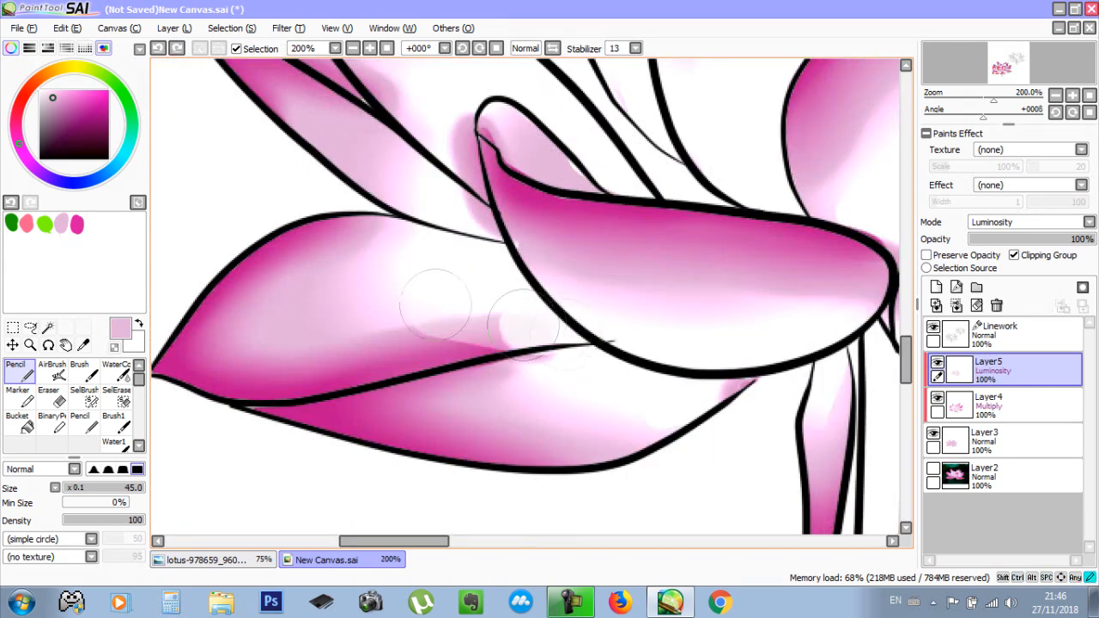
pyautogui.moveTo(390, 299); pyautogui.dragTo(524, 311)
# Soften the repainted highlights on the lower-left and neighbouring petals with the Blur brush at size 36
pyautogui.click(139, 445)
pyautogui.click(115, 443)
pyautogui.moveTo(412, 324)
pyautogui.mouseDown()
pyautogui.moveTo(436, 320)
pyautogui.moveTo(412, 335)
pyautogui.moveTo(373, 286)
pyautogui.moveTo(526, 345)
pyautogui.moveTo(456, 348)
pyautogui.mouseUp()
pyautogui.scroll(-4, 323, 254)
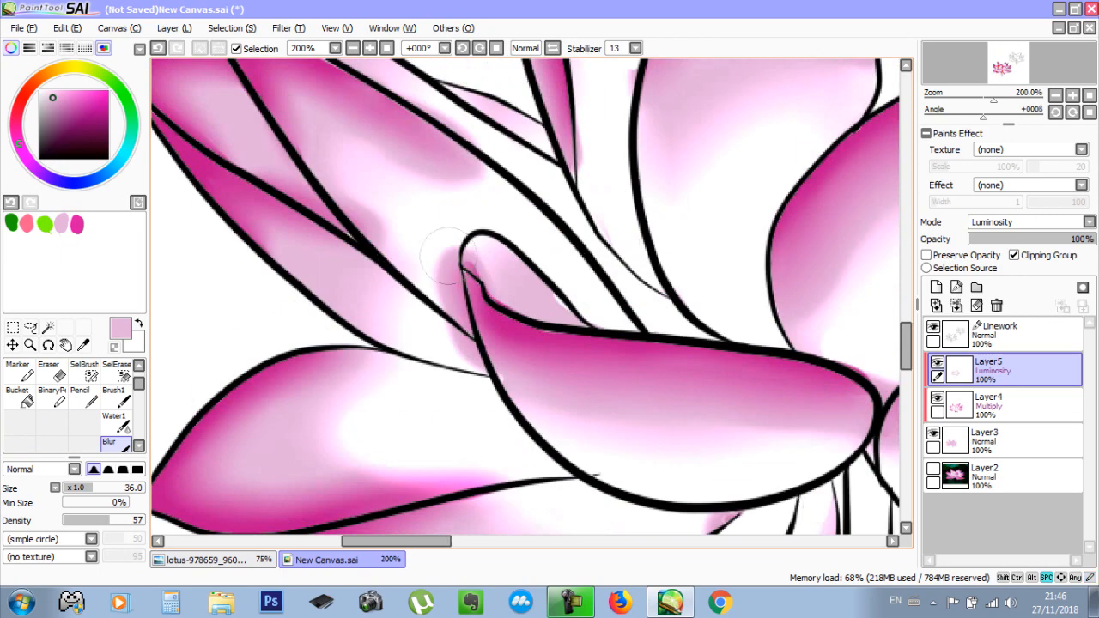
pyautogui.scroll(1, 506, 368)
pyautogui.press('space')
pyautogui.moveTo(507, 340); pyautogui.dragTo(570, 420)
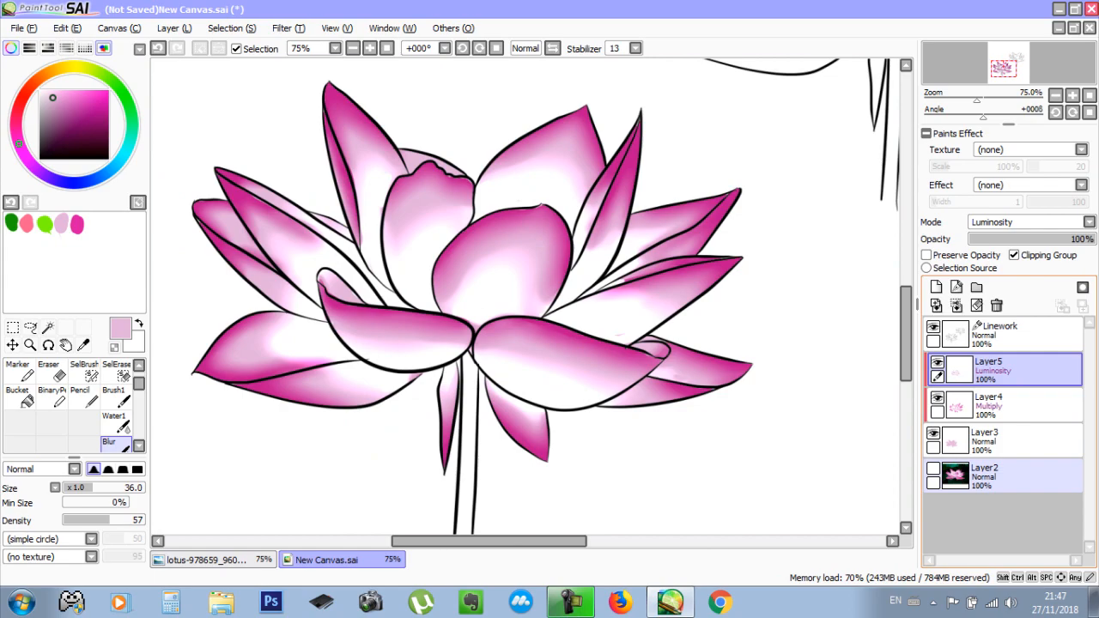
# Show the lotus photo on Layer2 behind the drawing to compare it with the coloured flower
pyautogui.click(933, 469)
pyautogui.press('space')
pyautogui.moveTo(592, 82); pyautogui.dragTo(480, 221)
pyautogui.scroll(-2, 479, 222)
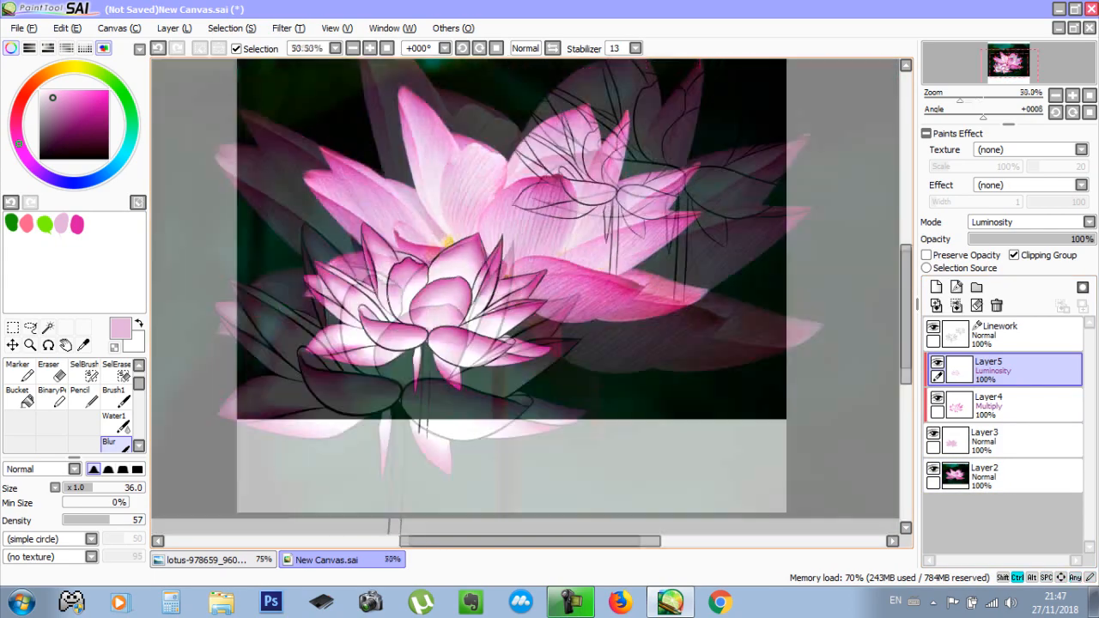
# Compare the coloured flower with the lotus photo up close and hide the photo on Layer2
pyautogui.scroll(1, 477, 225)
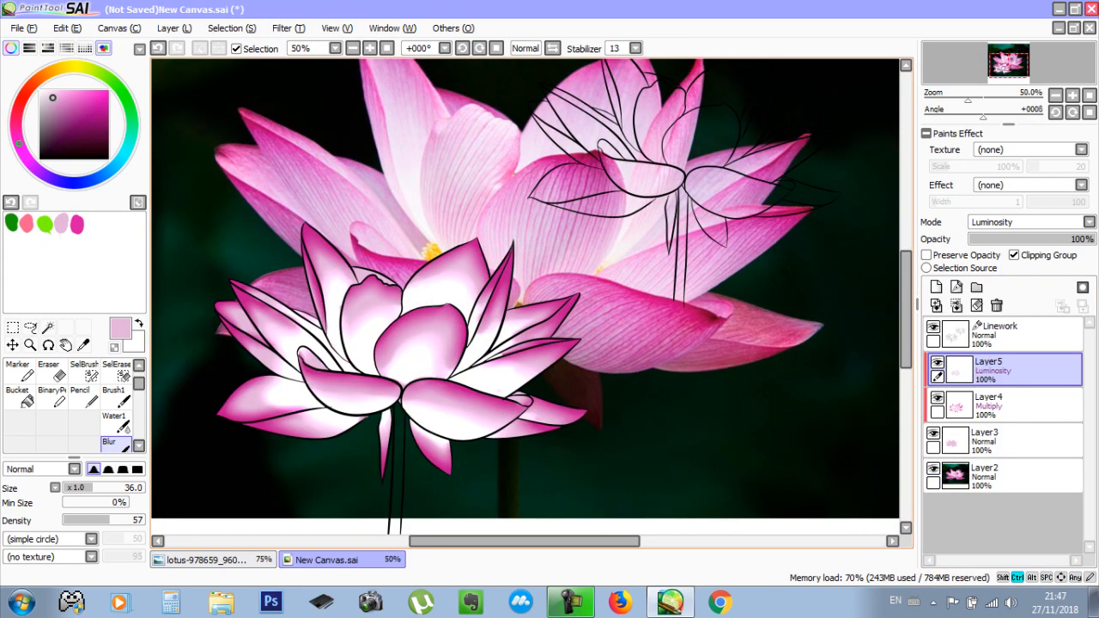
pyautogui.scroll(1, 480, 231)
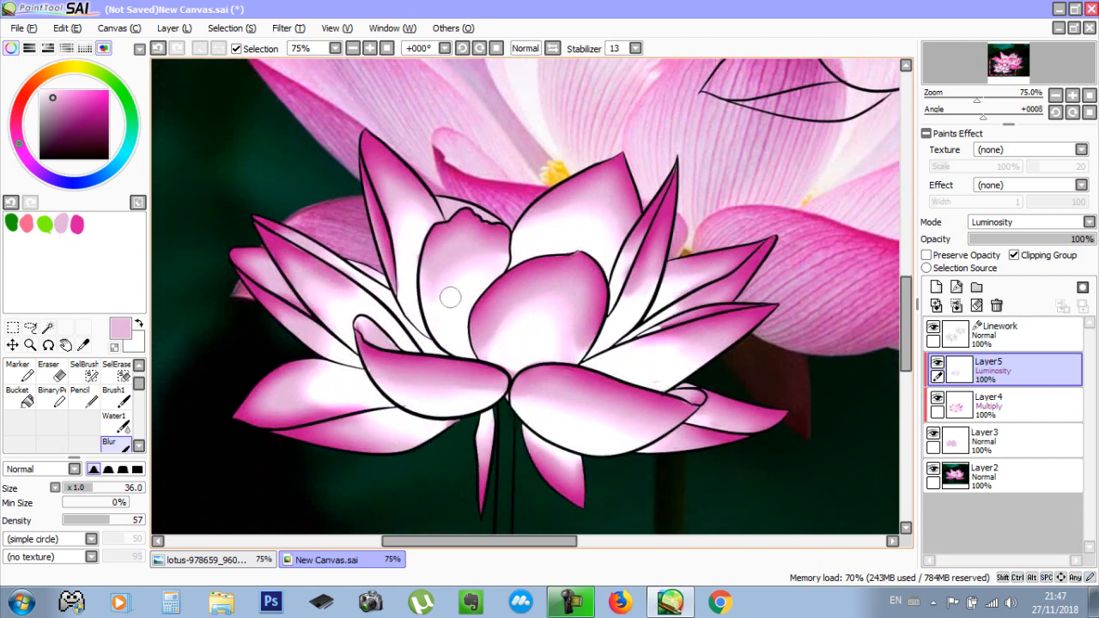
pyautogui.scroll(1, 449, 295)
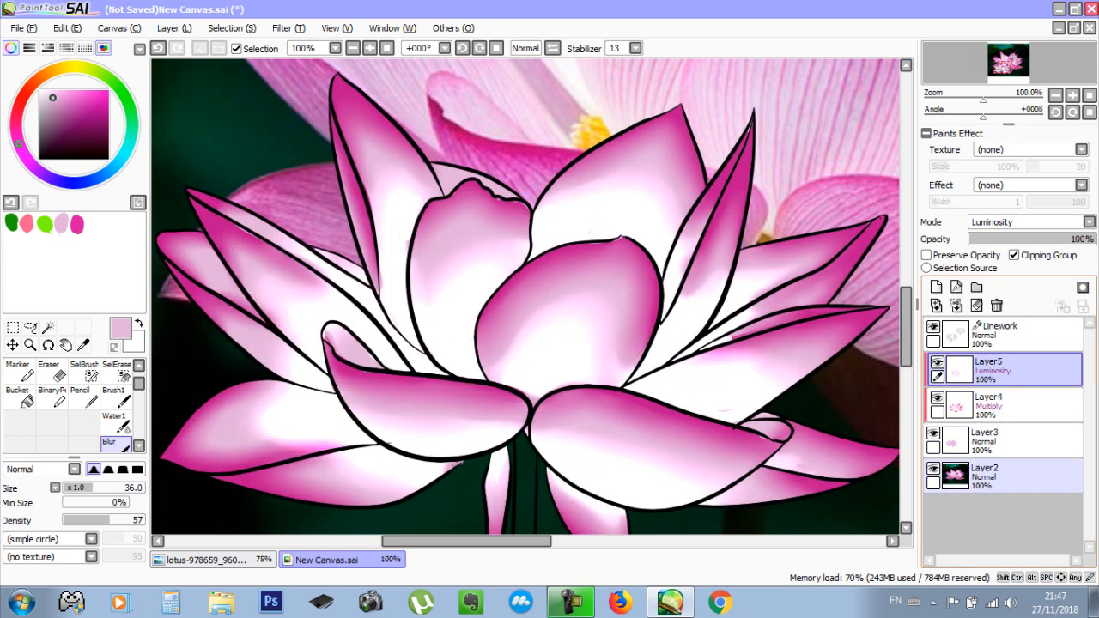
pyautogui.click(933, 470)
# Select all the line strokes of the coloured flower on the Linework layer, leaving out the uncoloured flower
pyautogui.click(1021, 336)
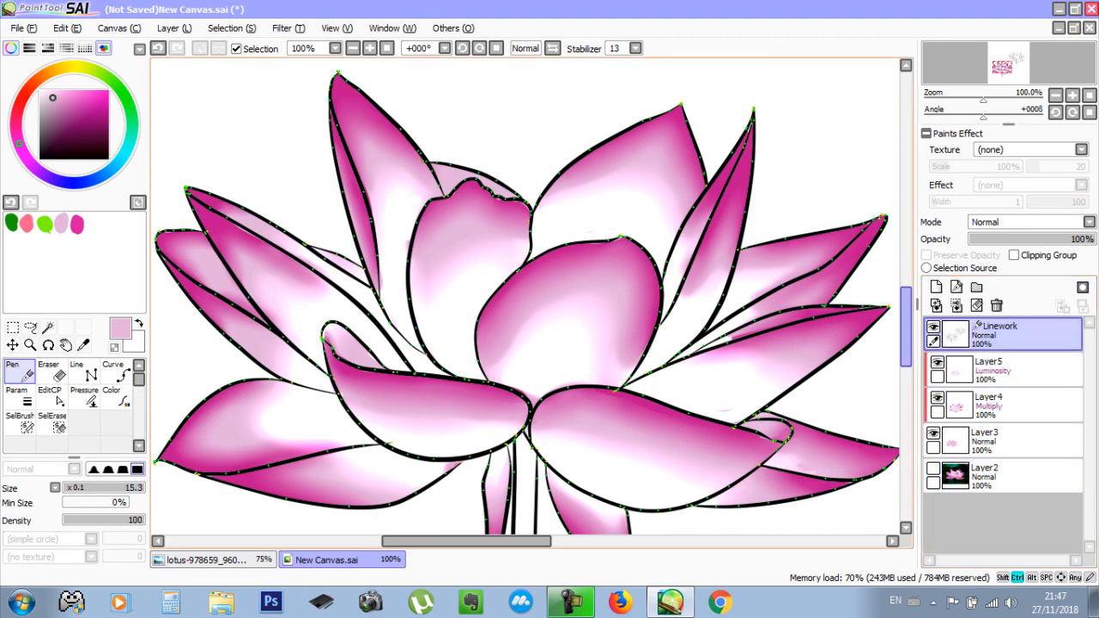
pyautogui.scroll(-2, 722, 340)
pyautogui.moveTo(722, 340); pyautogui.dragTo(585, 290)
pyautogui.moveTo(253, 129); pyautogui.dragTo(731, 438)
pyautogui.moveTo(716, 483); pyautogui.dragTo(277, 201)
pyautogui.moveTo(191, 452); pyautogui.dragTo(626, 142)
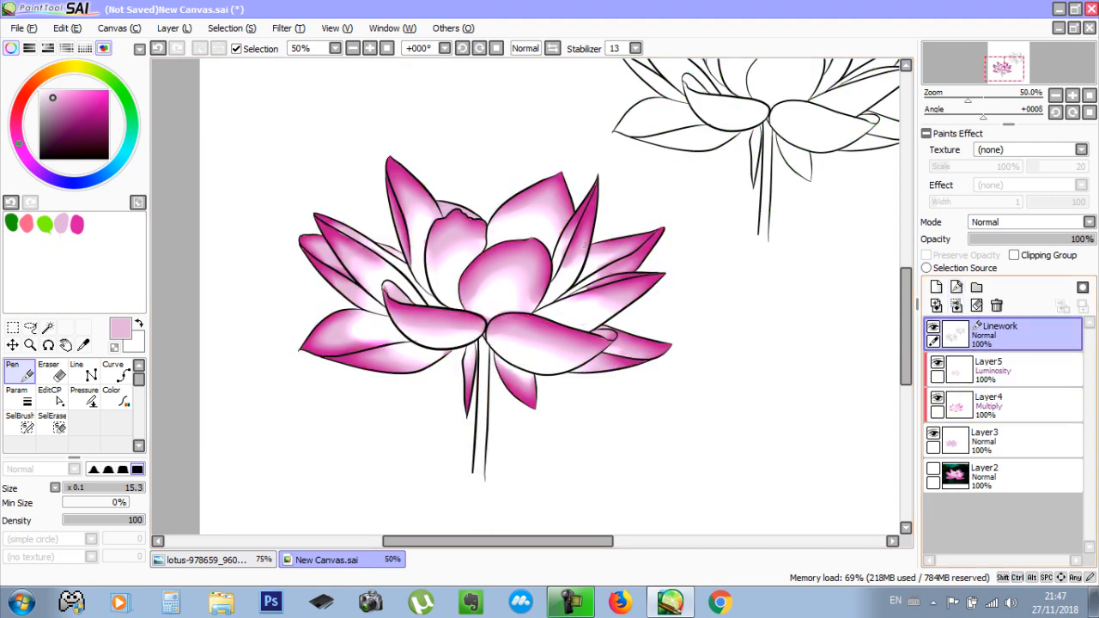
# Pick magenta from the artwork and darken it to saturation 209 and value 140 with the HSV sliders displayed
pyautogui.click(1017, 370)
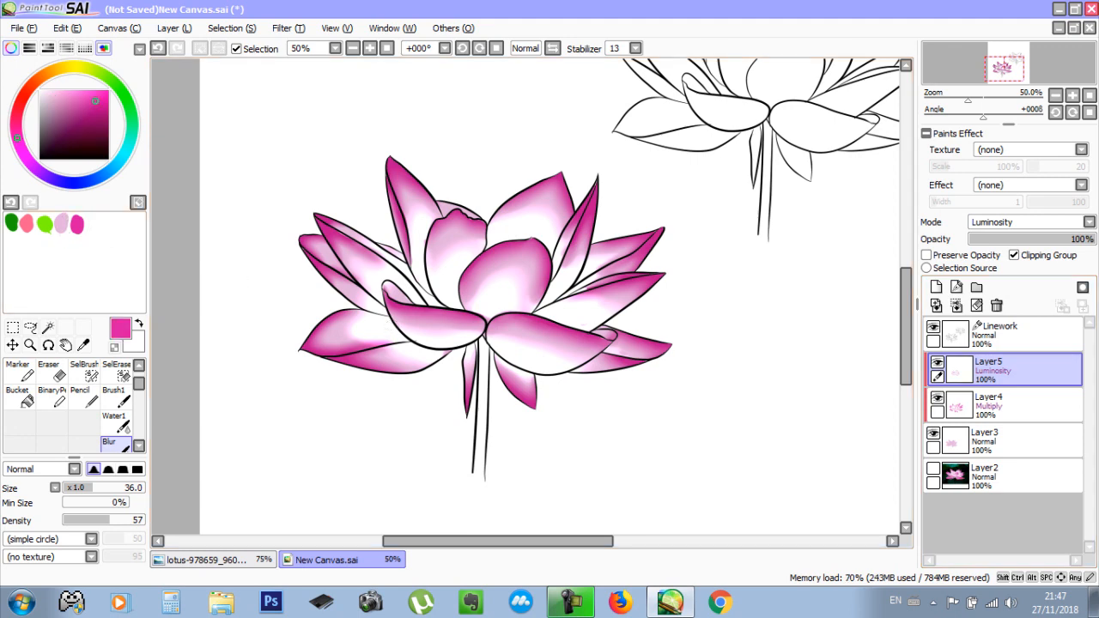
pyautogui.click(29, 48)
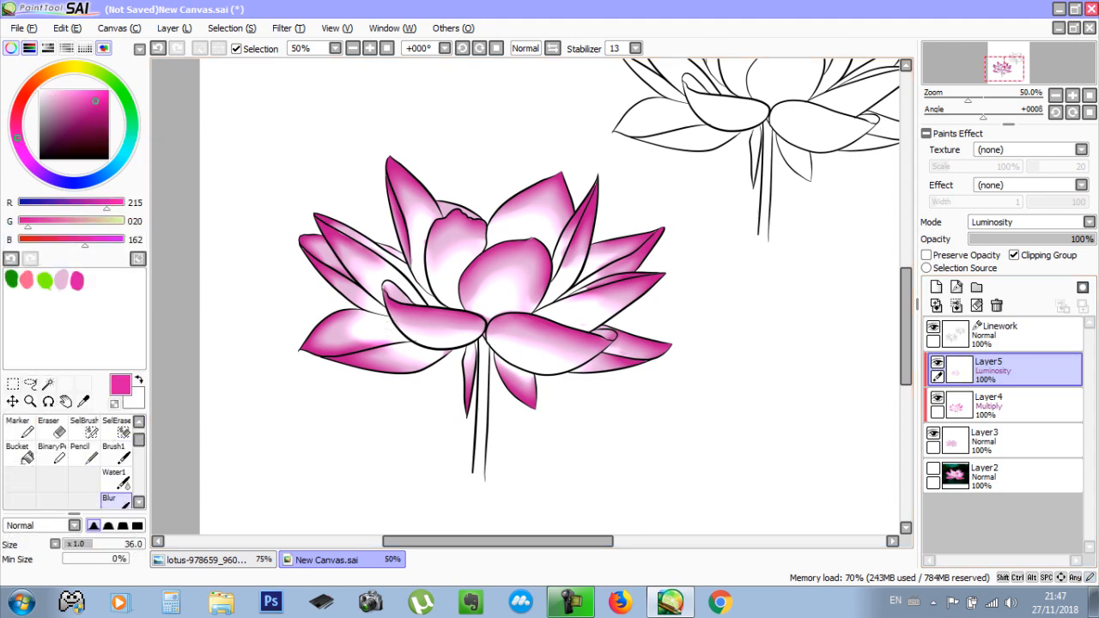
pyautogui.click(47, 48)
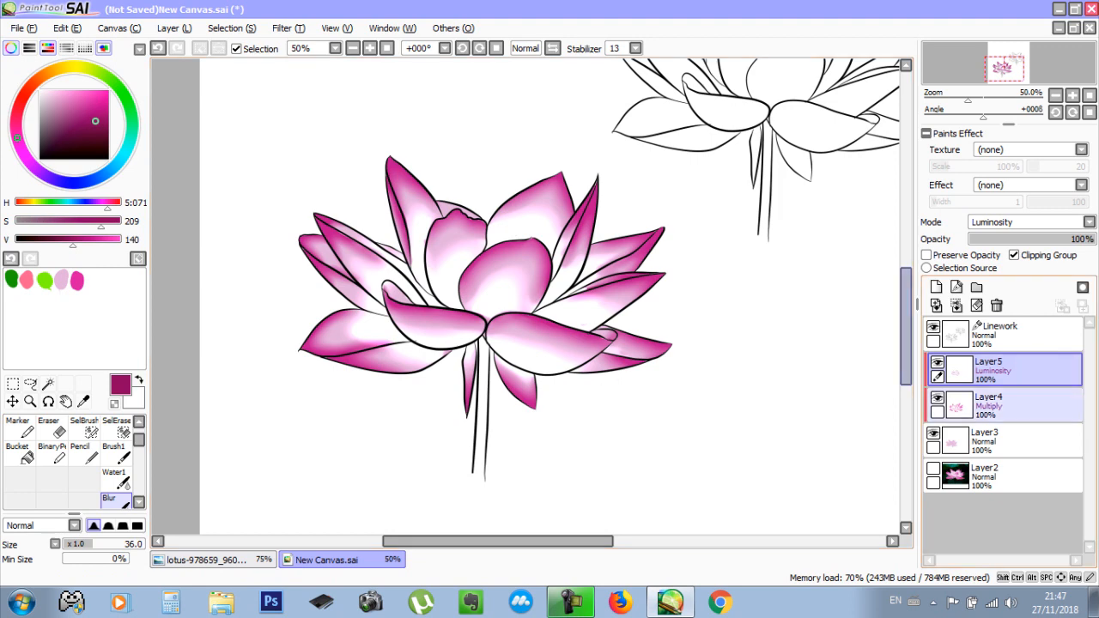
# Recolour the selected strokes of the coloured flower on the Linework layer in dark magenta using the Color tool
pyautogui.click(1000, 331)
pyautogui.press('ctrl')
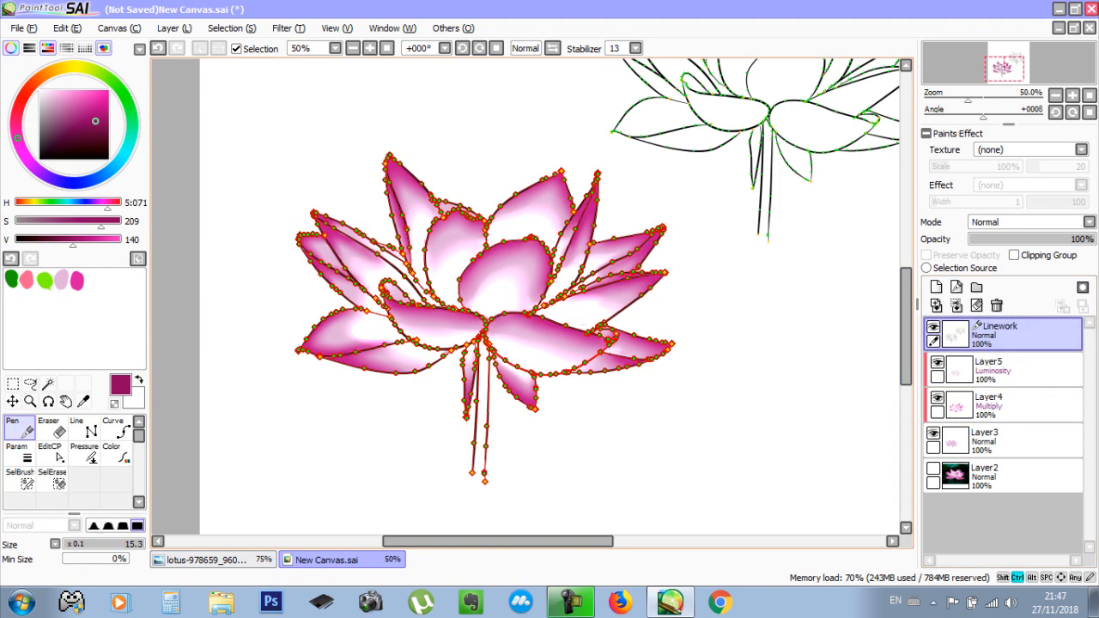
pyautogui.click(116, 453)
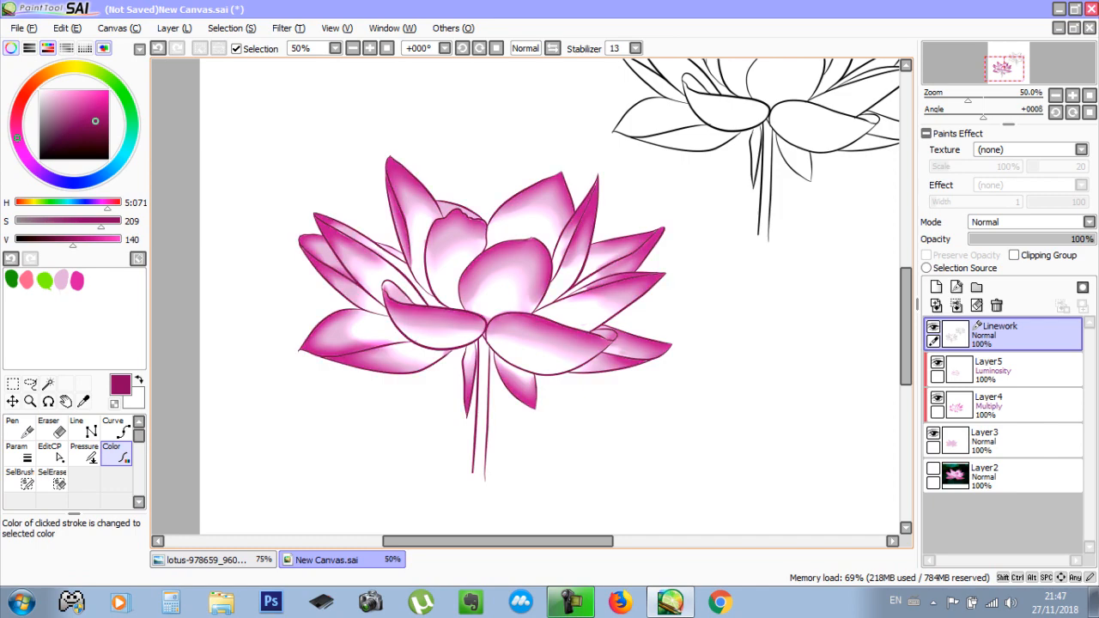
pyautogui.scroll(2, 516, 268)
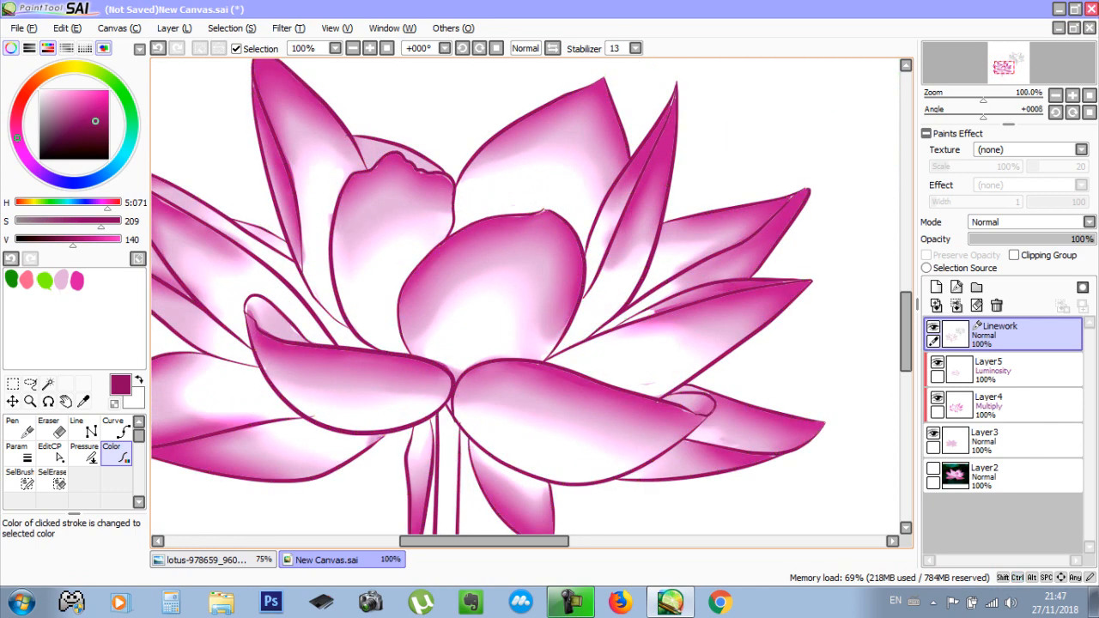
pyautogui.scroll(-1, 490, 297)
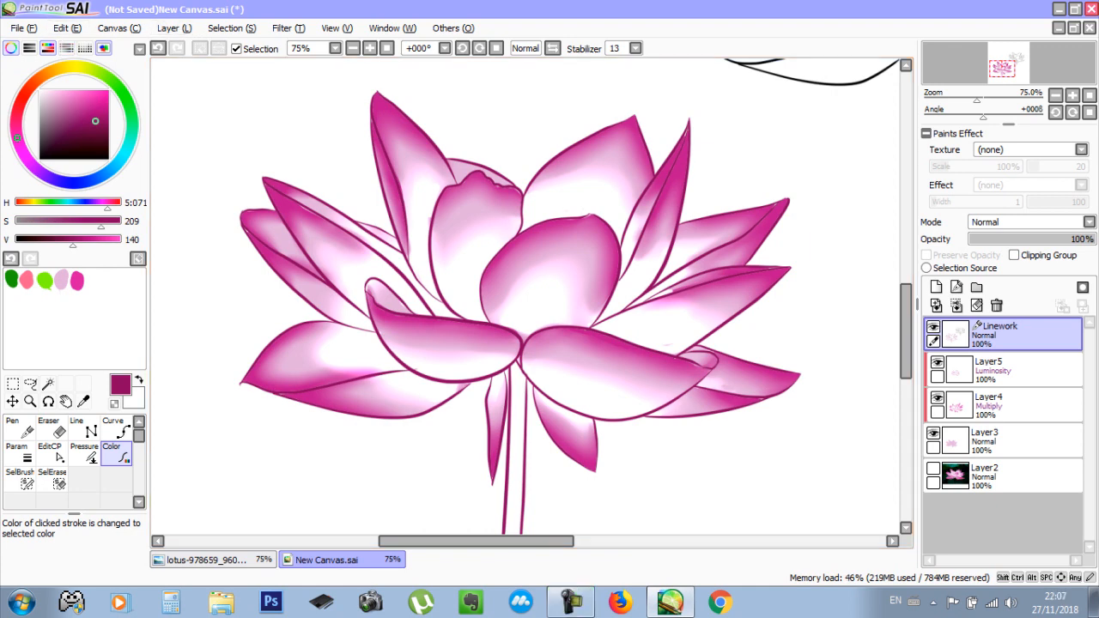
# Save the canvas in Area de trabalho as a JPEG named Flor de Lotus, accepting the JPEG quality settings
pyautogui.click(23, 28)
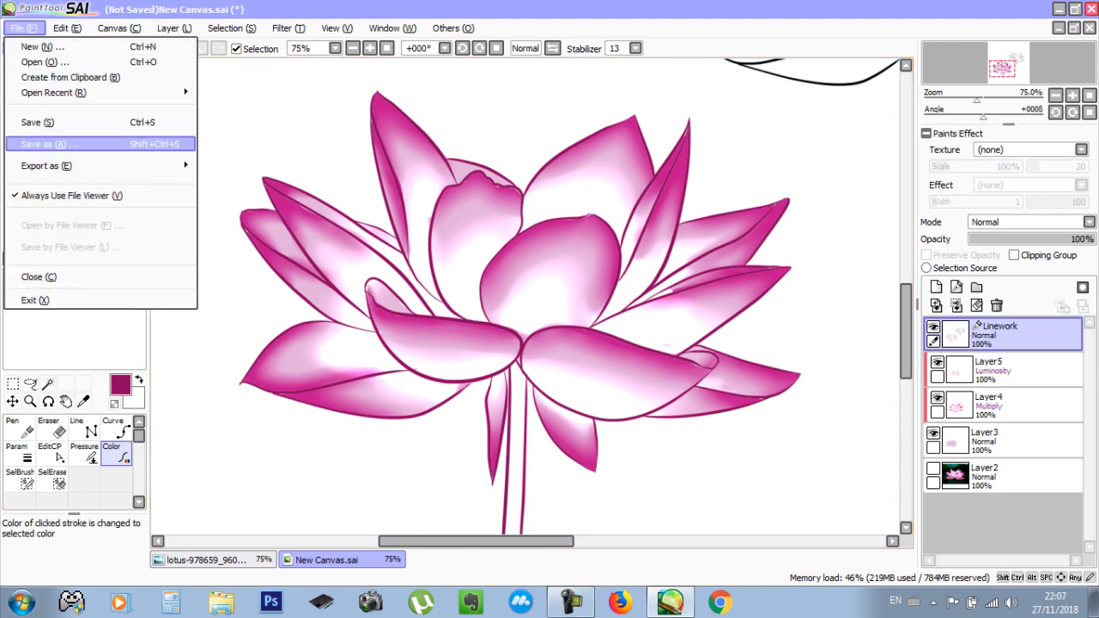
pyautogui.click(49, 143)
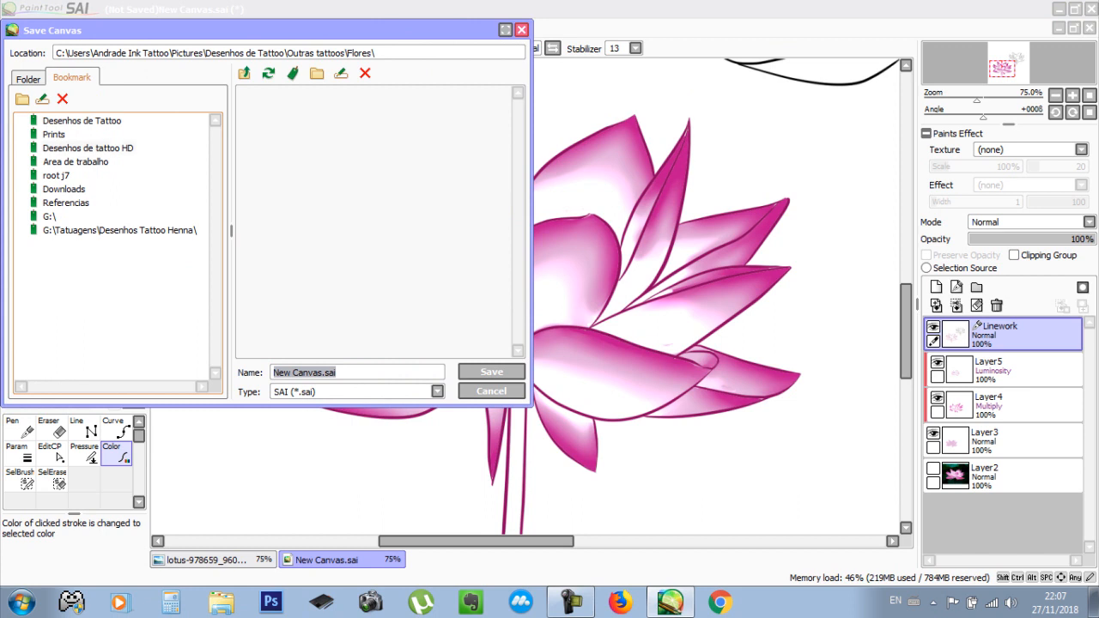
pyautogui.click(76, 162)
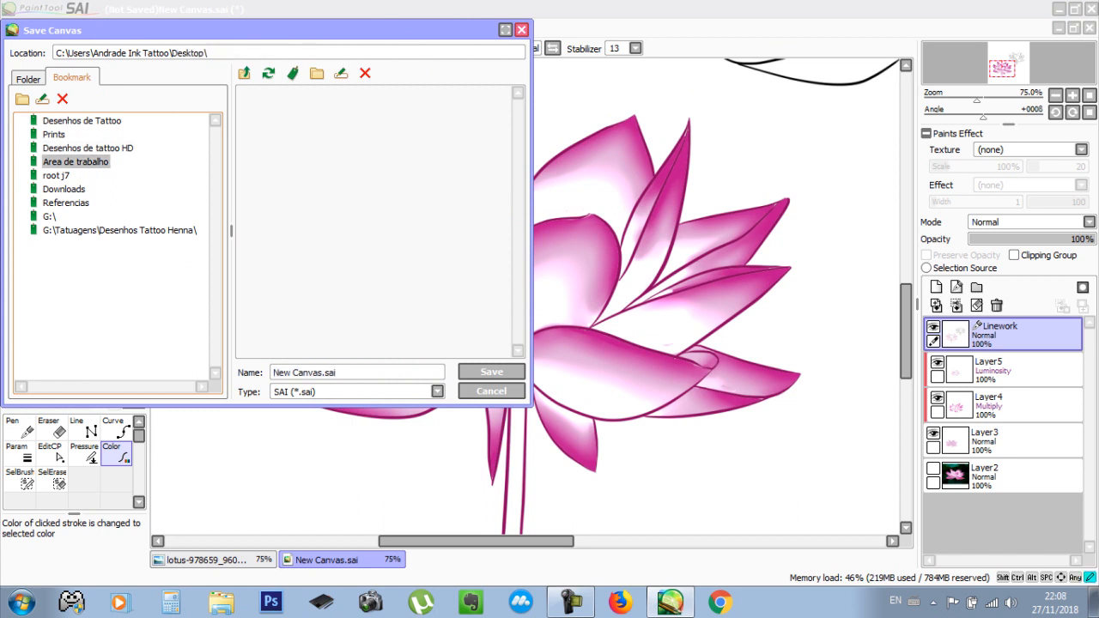
pyautogui.click(360, 372)
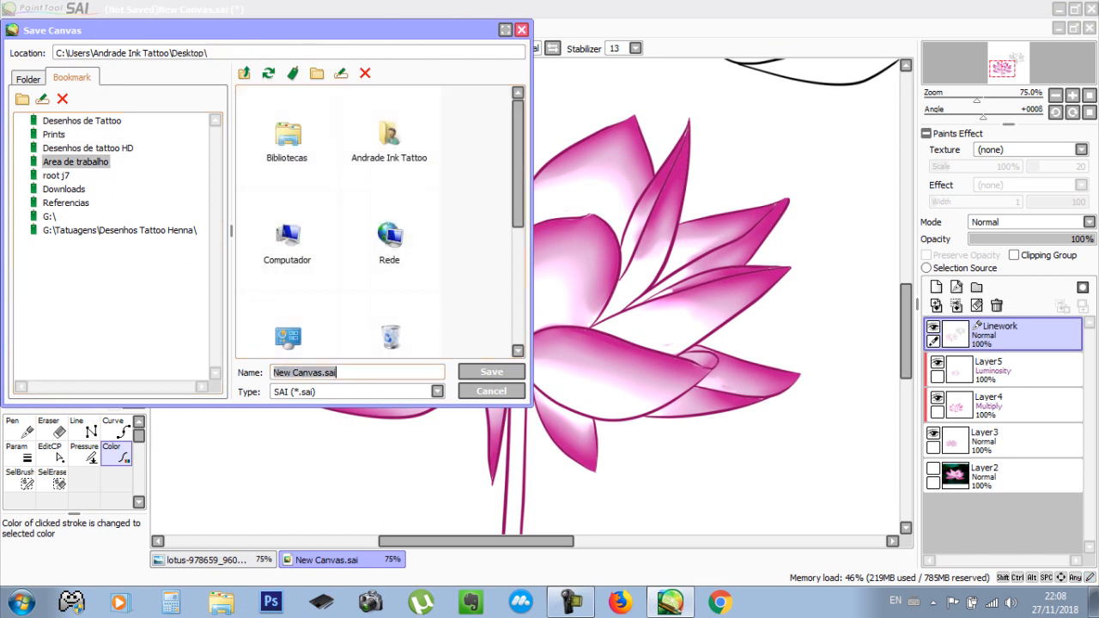
pyautogui.click(438, 392)
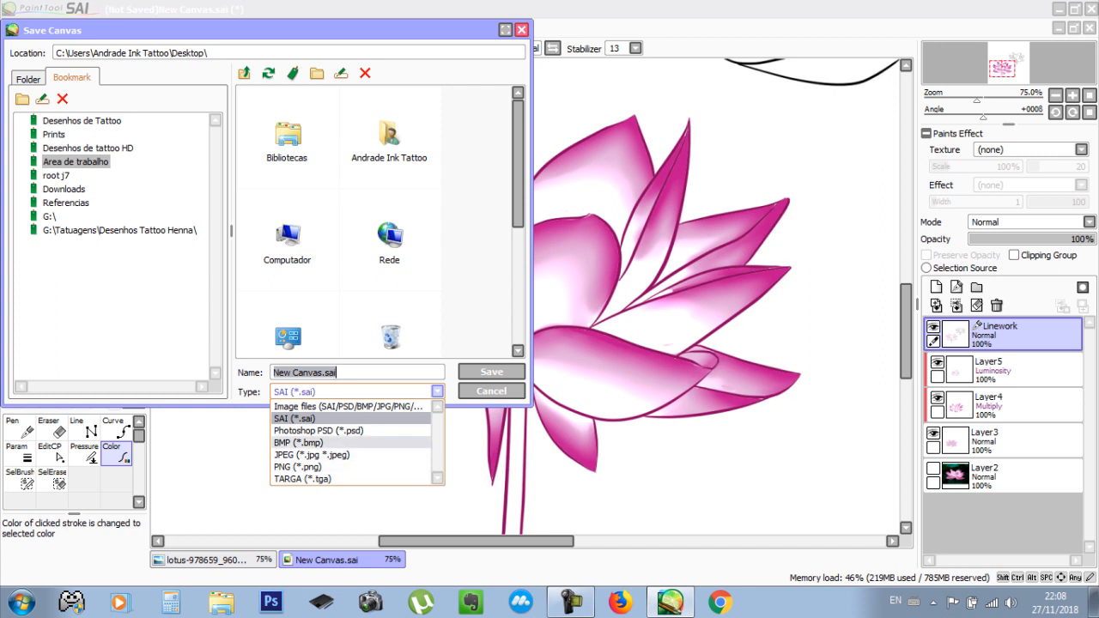
pyautogui.click(313, 454)
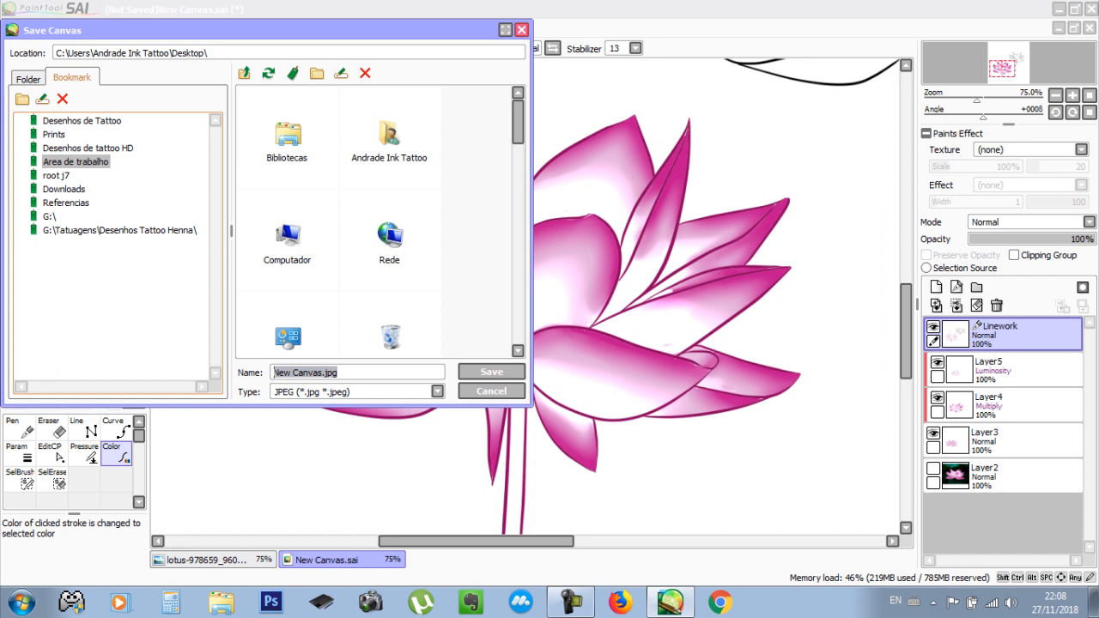
pyautogui.write('Flo')
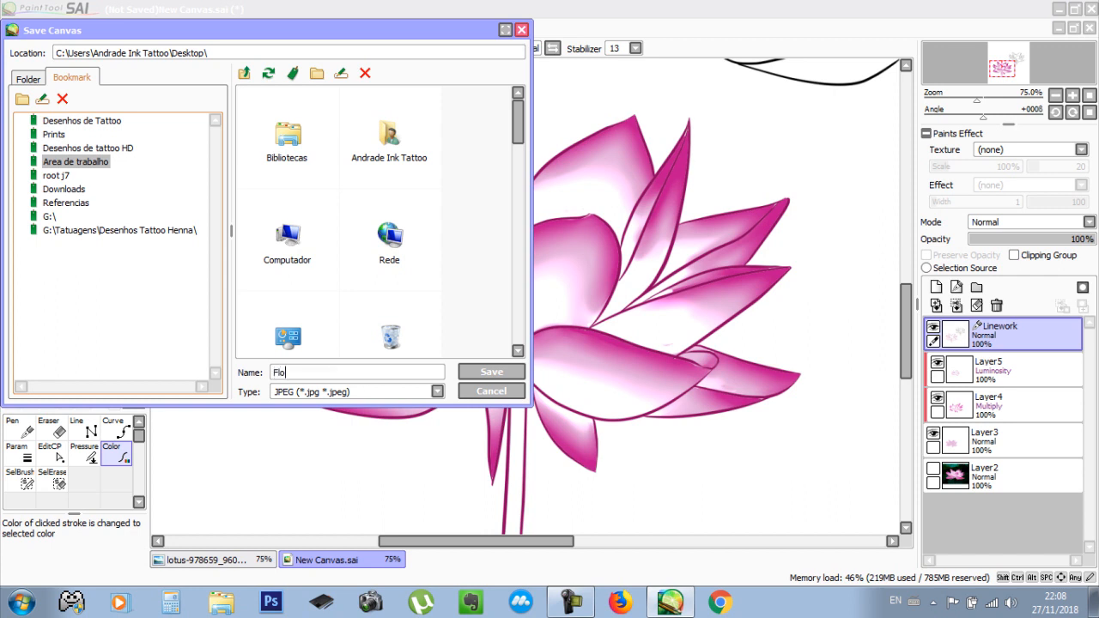
pyautogui.write('r de L[otus')
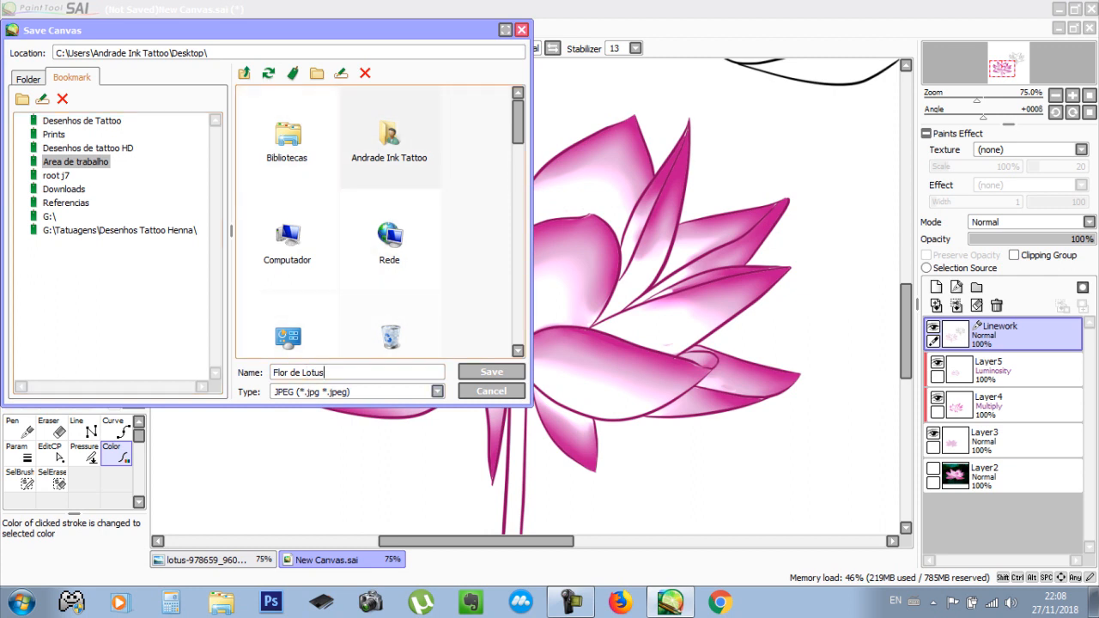
pyautogui.click(491, 372)
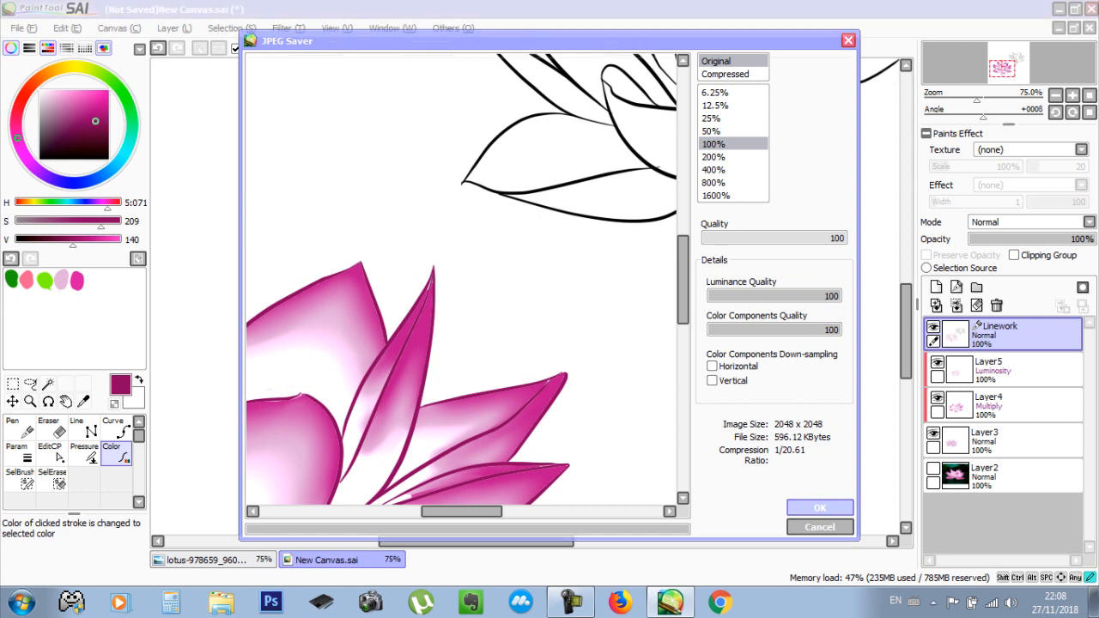
pyautogui.click(820, 508)
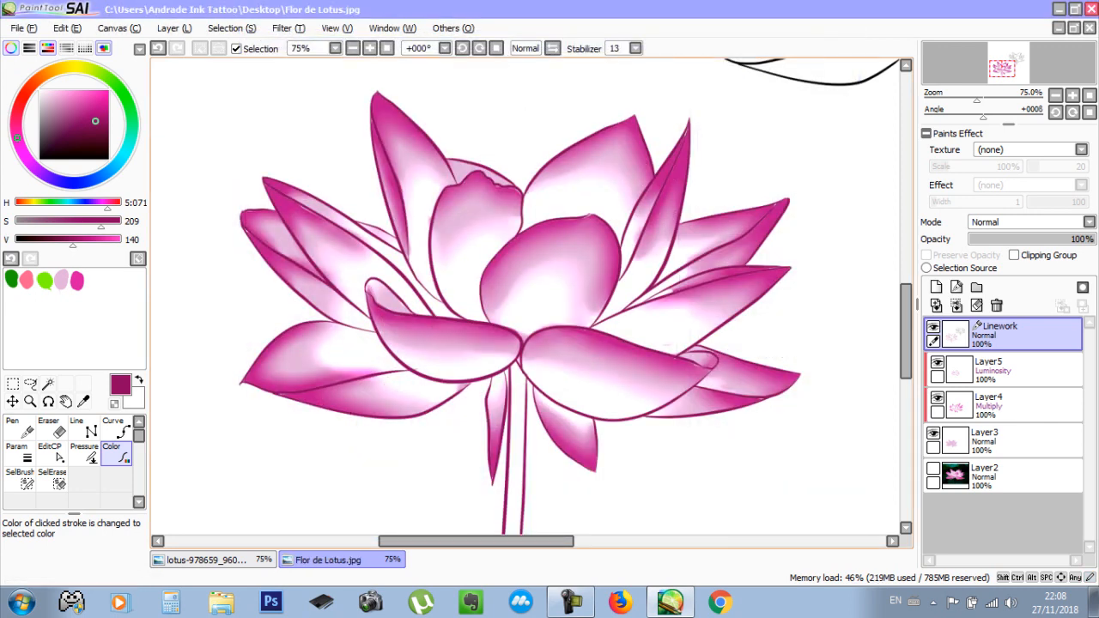
# Save an editable copy of the canvas in the same folder in SAI format as Flor de Lotus.sai
pyautogui.click(23, 28)
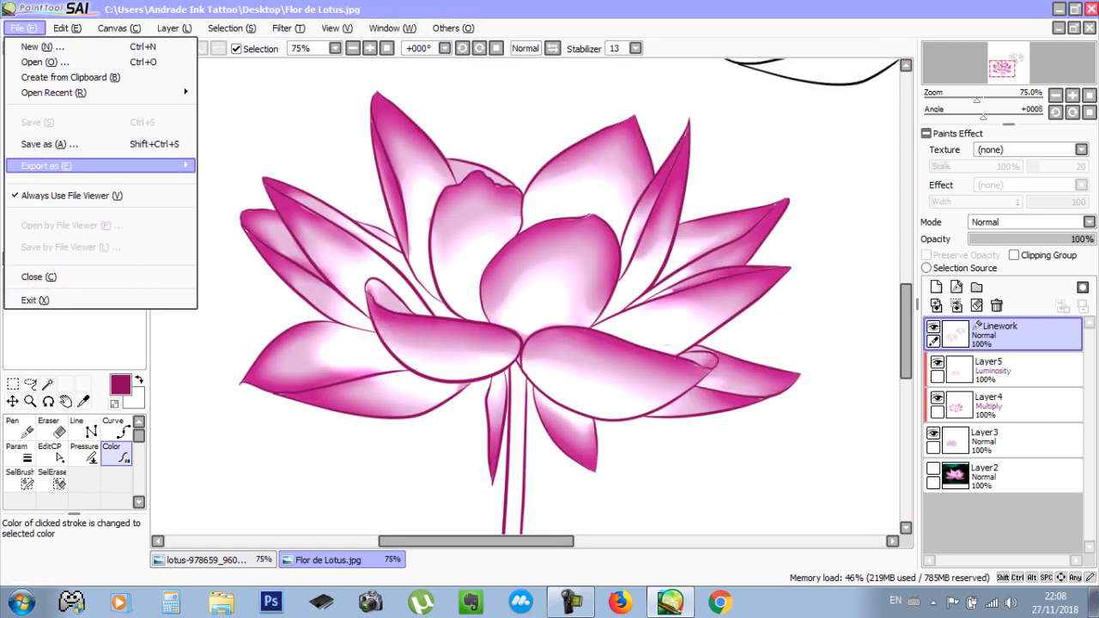
pyautogui.click(52, 143)
pyautogui.click(438, 391)
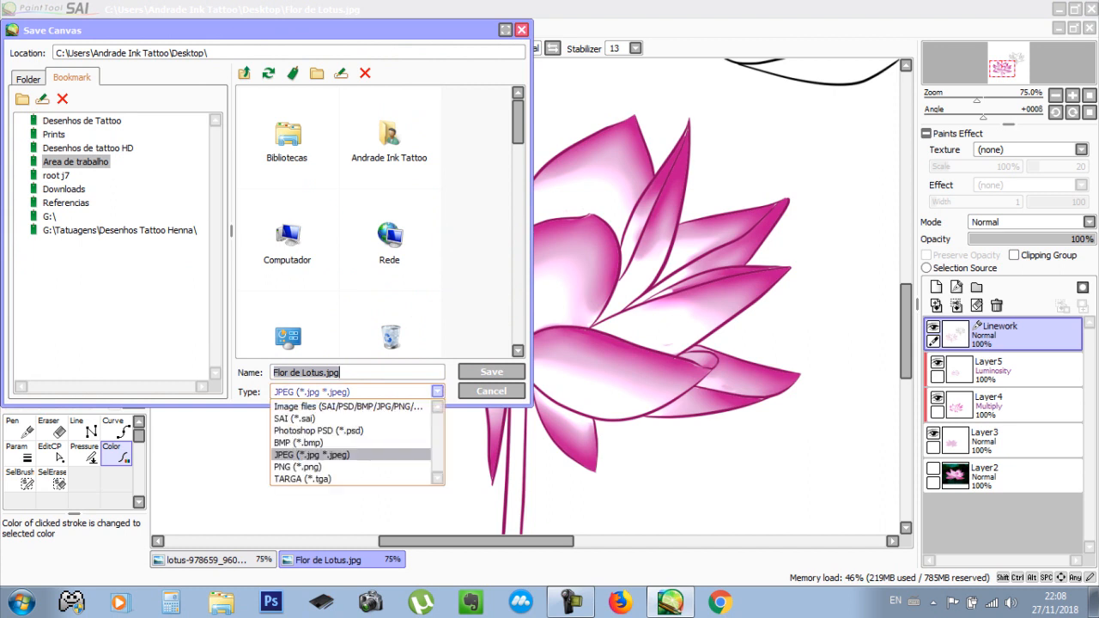
pyautogui.click(294, 418)
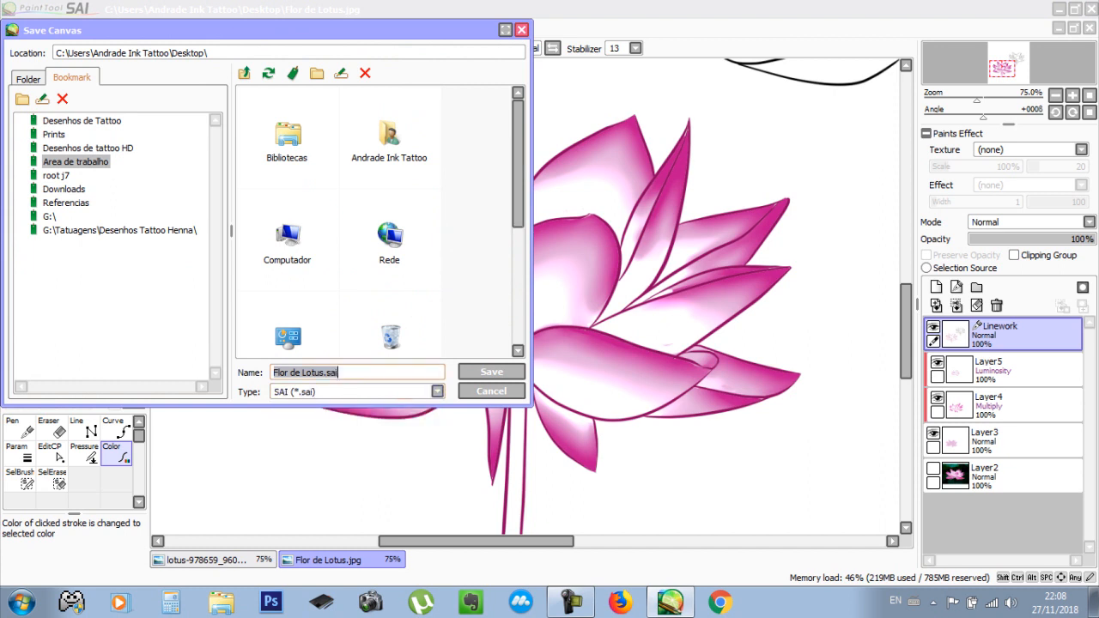
pyautogui.click(350, 372)
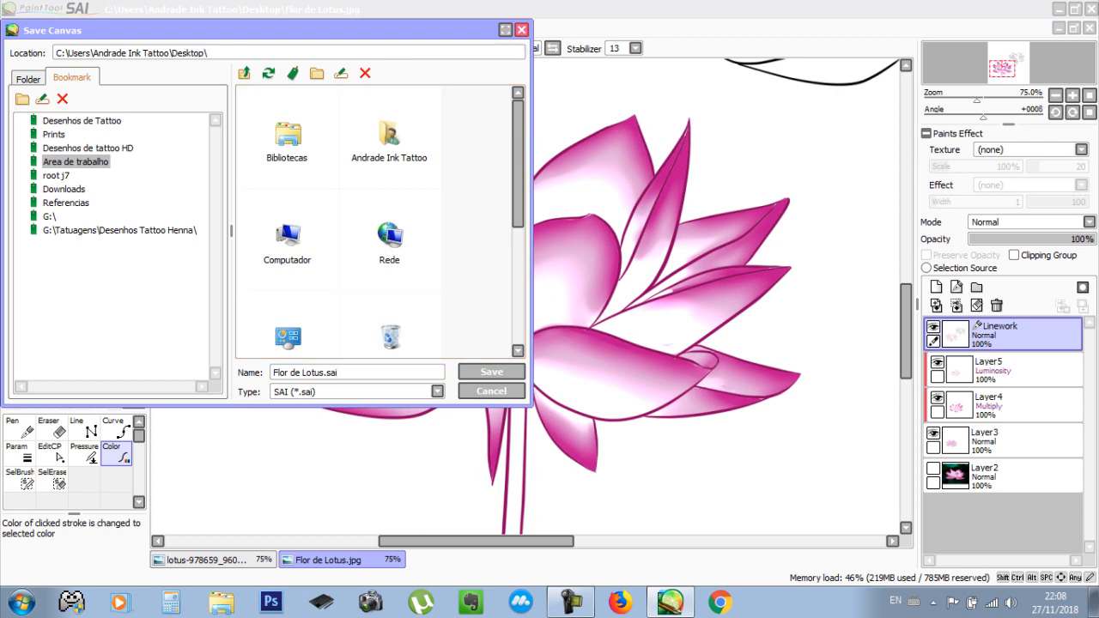
pyautogui.click(491, 372)
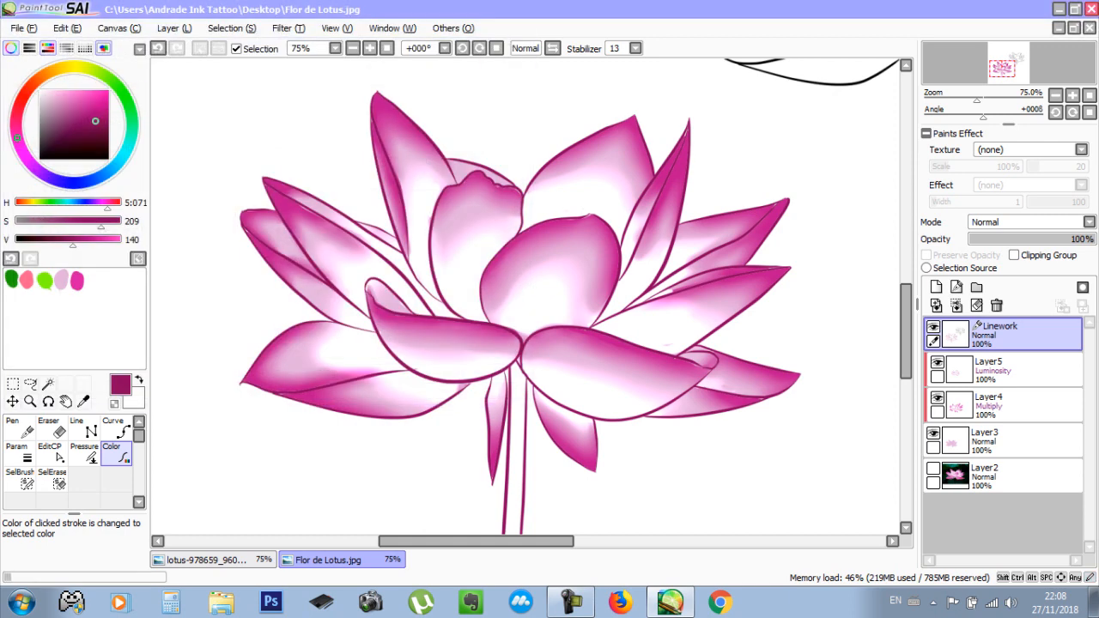